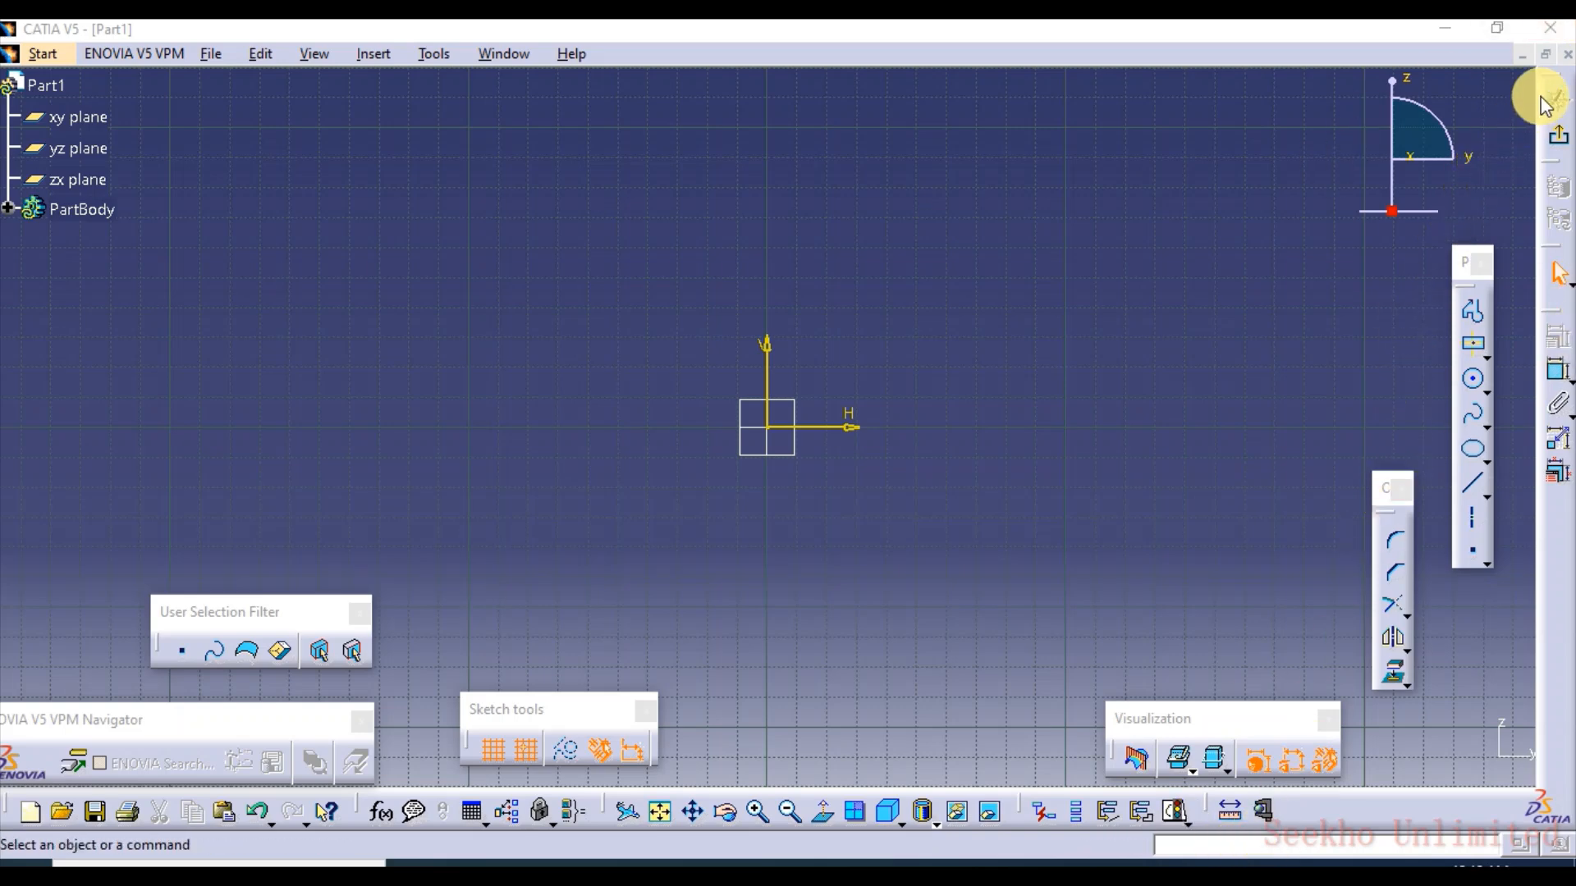
Step: Close the open part without saving it and create a new Part Design part named "first part"
click(1565, 53)
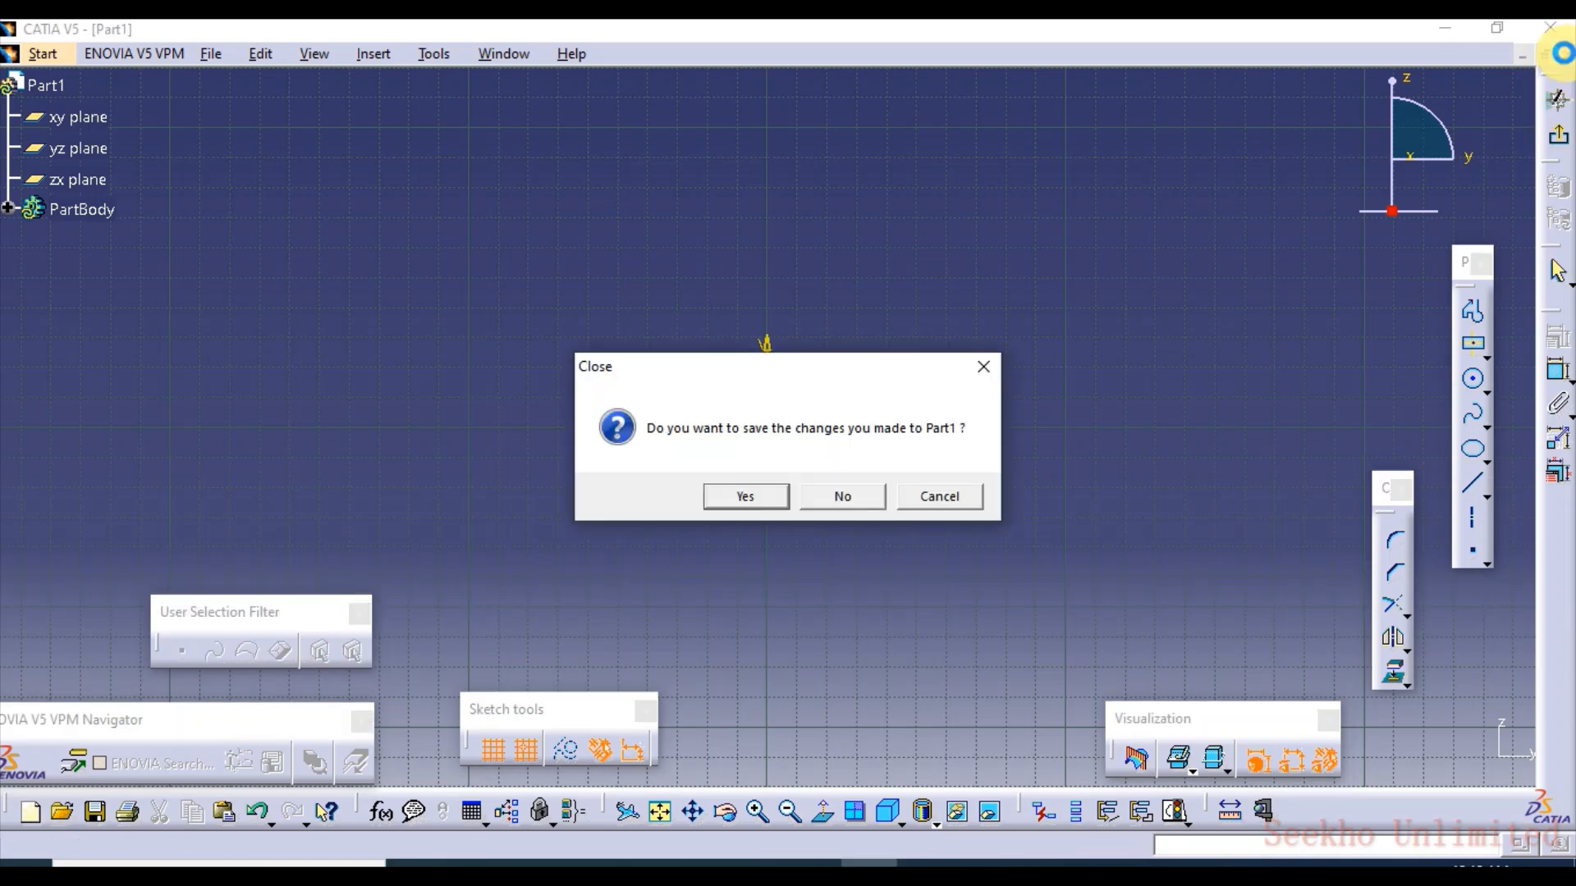
click(834, 495)
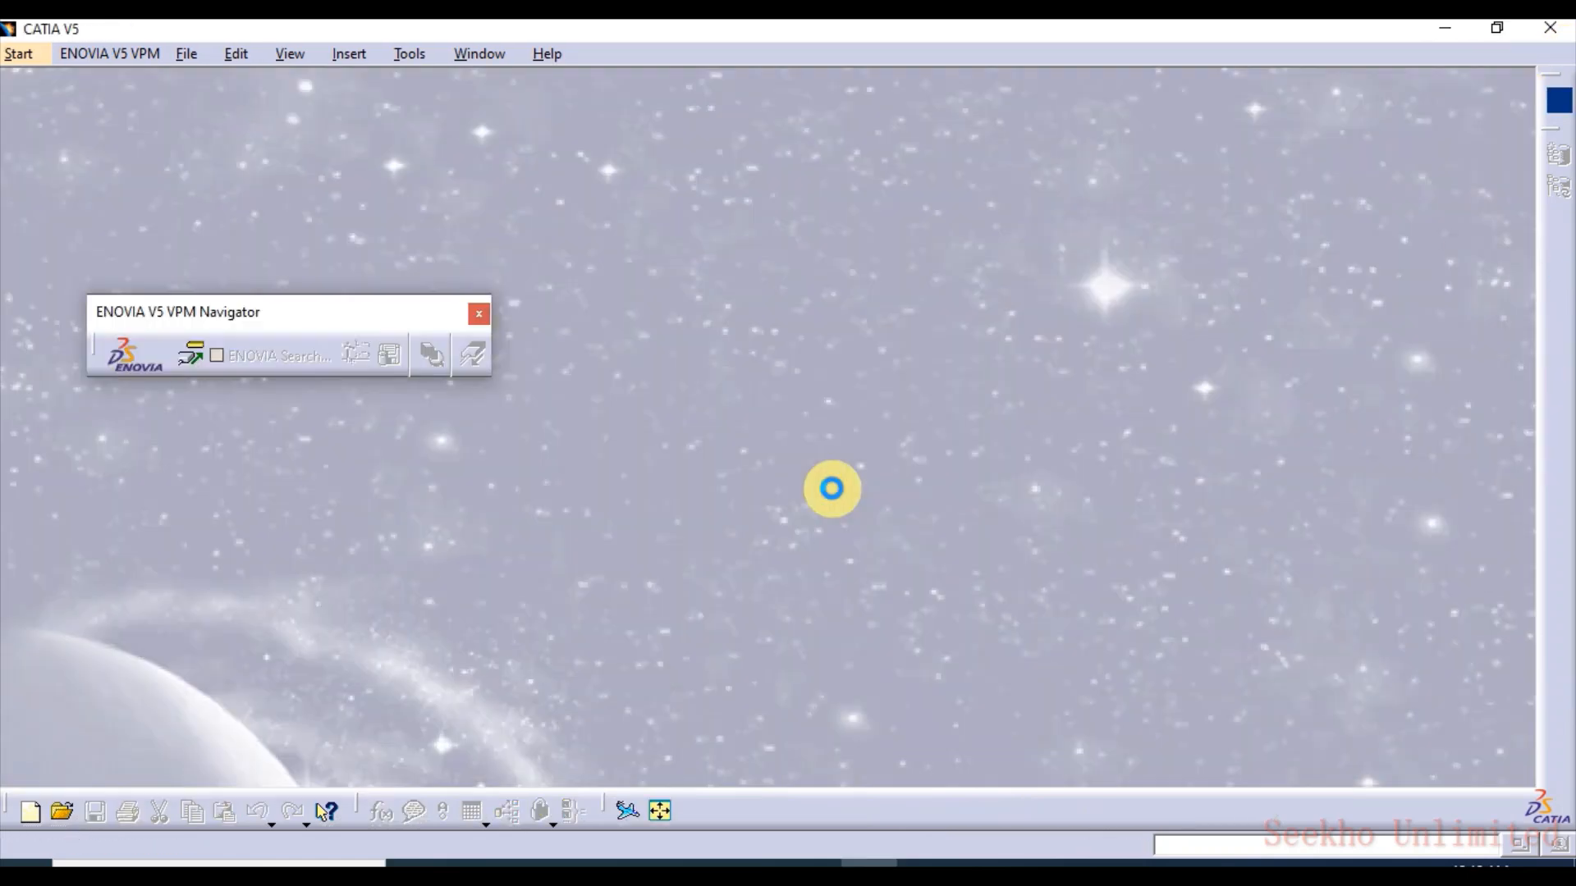
click(22, 55)
mouse_move(32, 100)
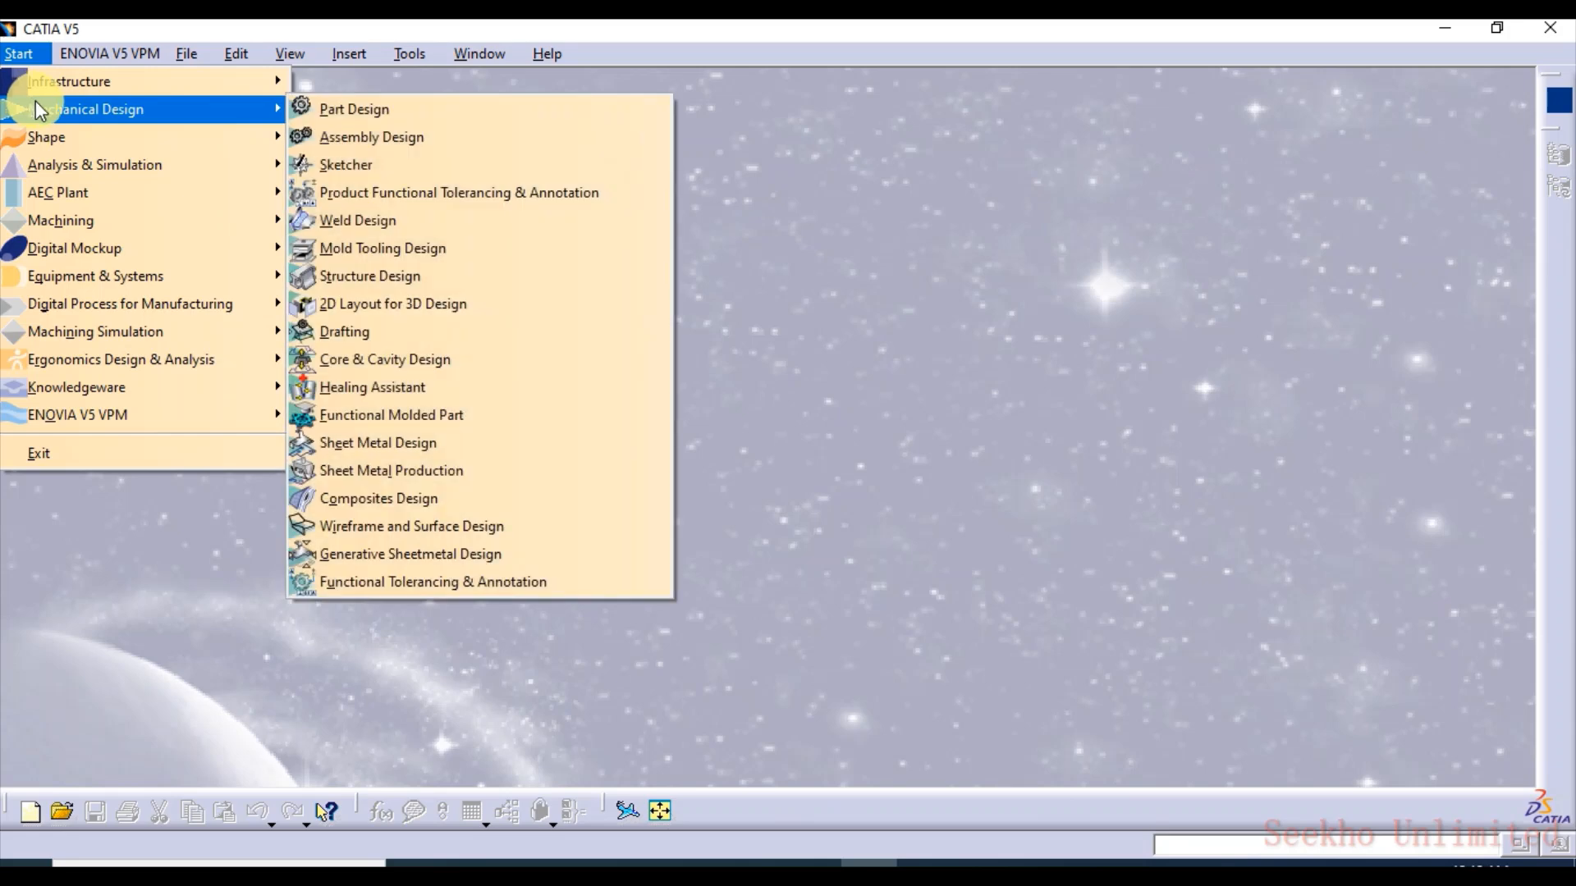
click(361, 109)
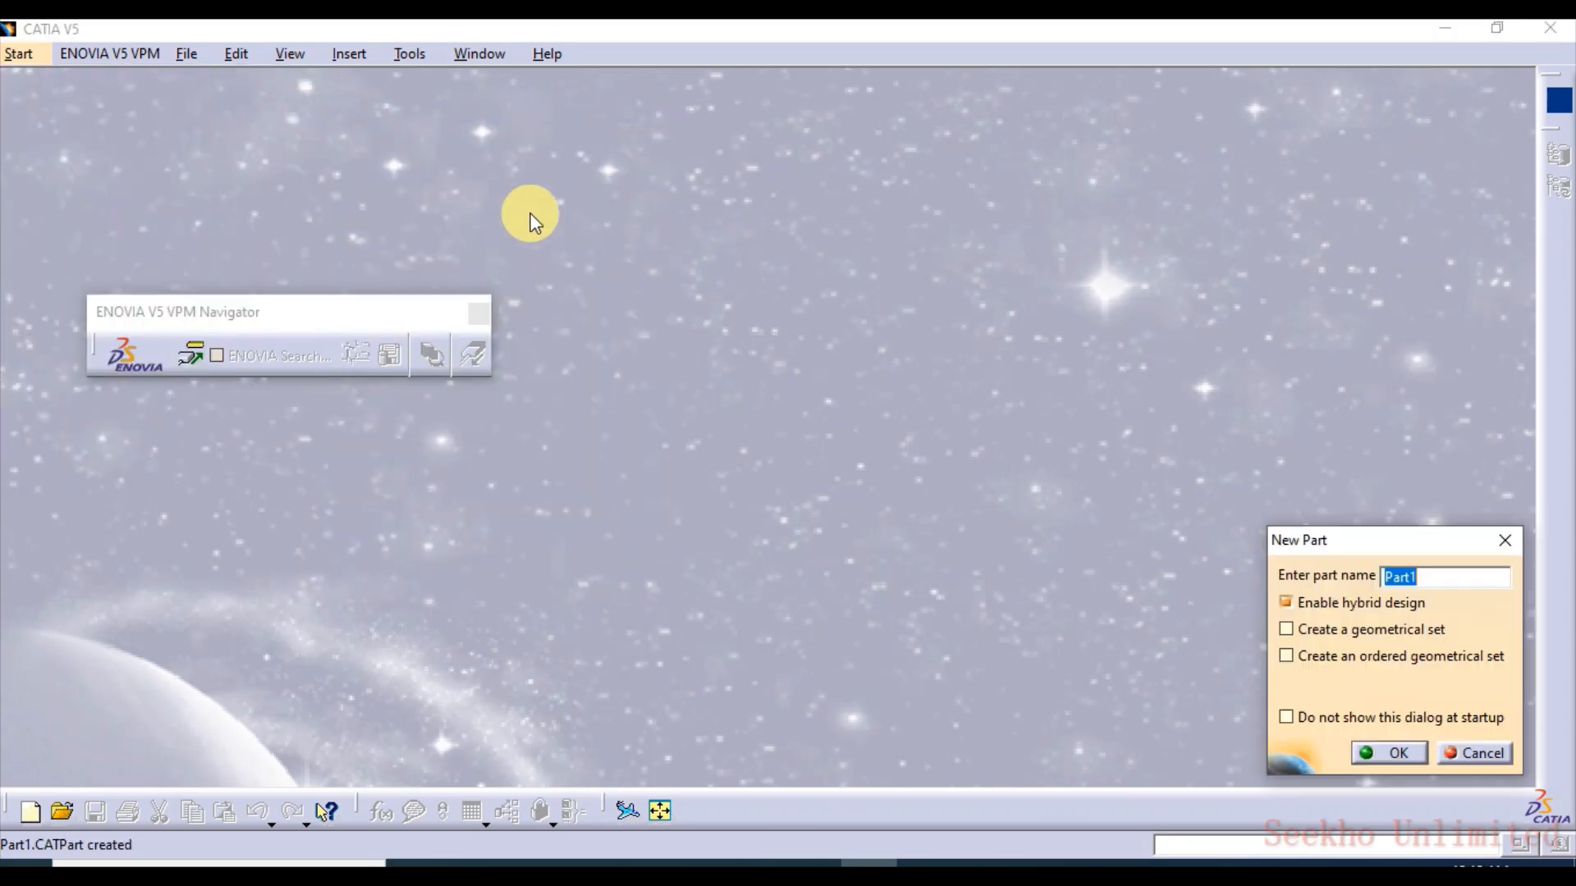
text(first part)
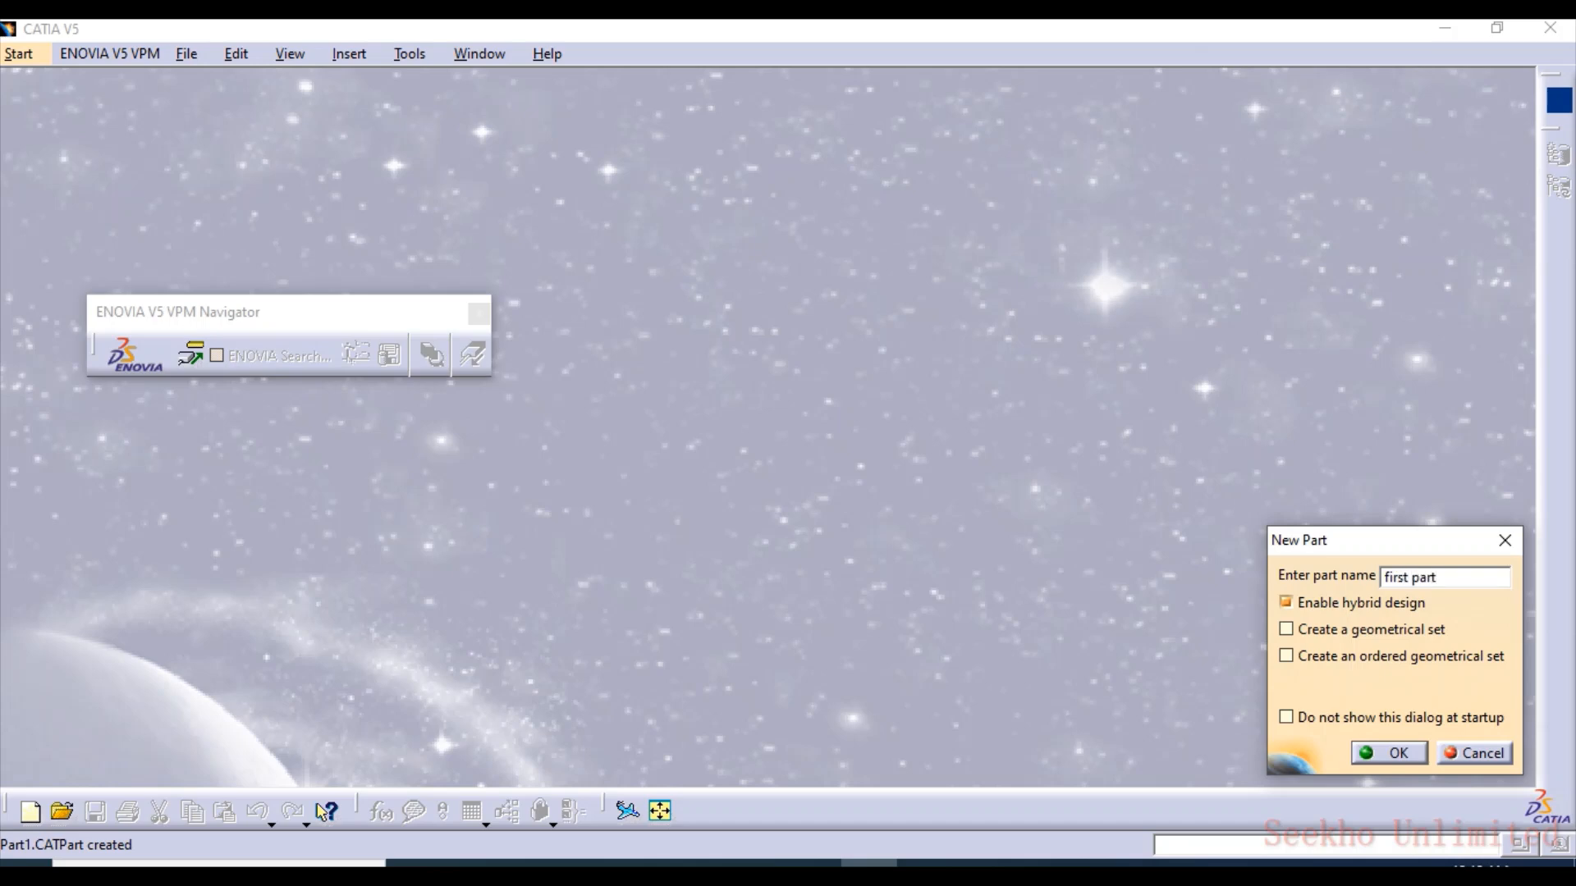
key(Return)
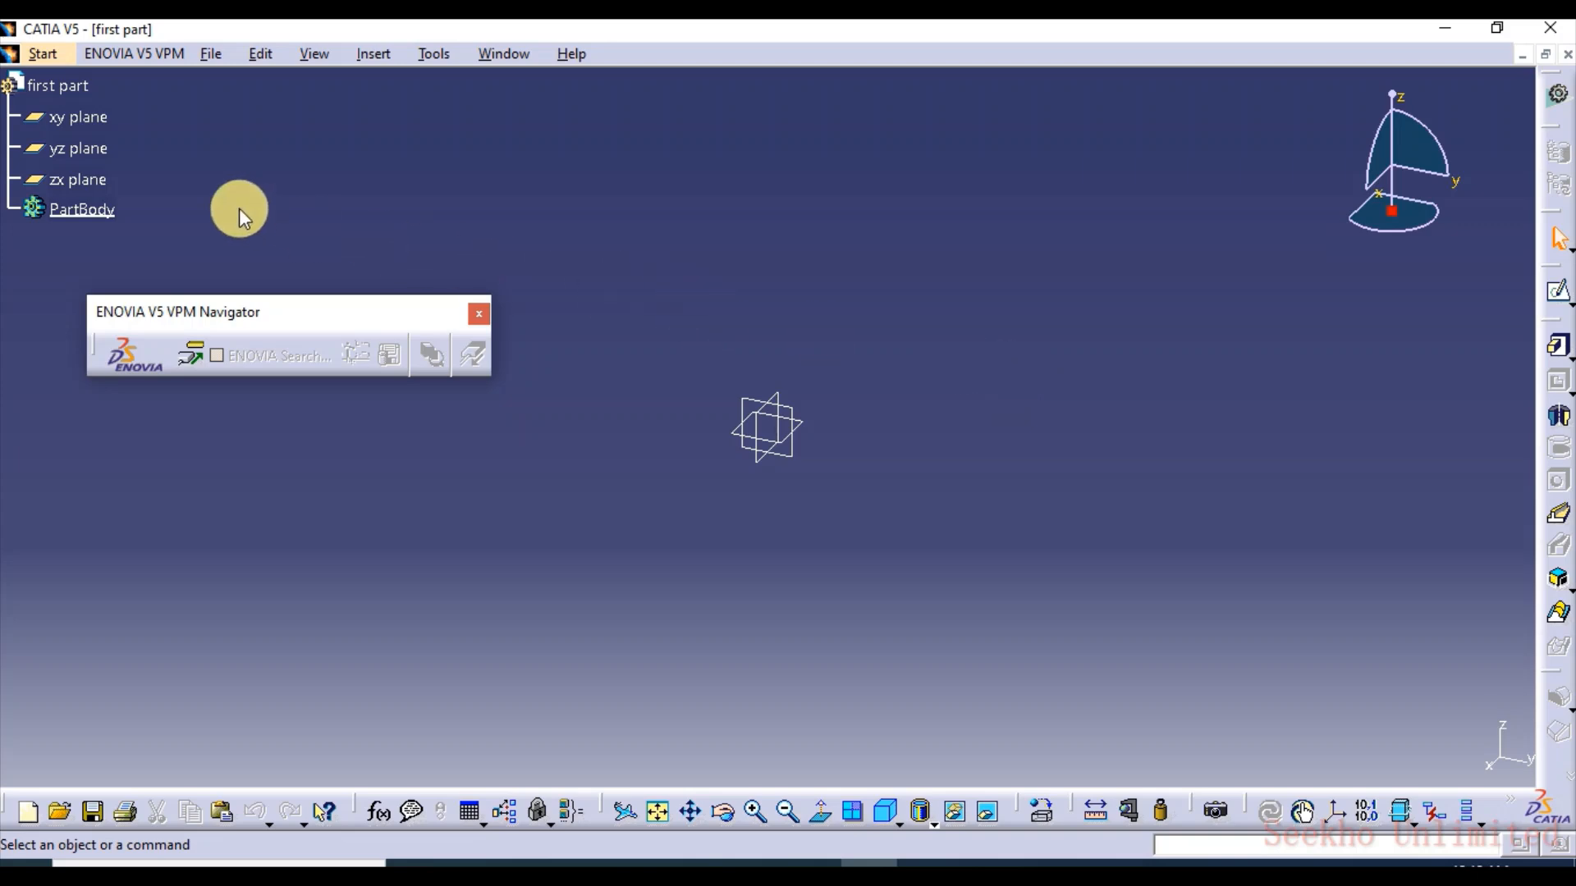
Step: Open a new sketch on the yz plane
click(76, 148)
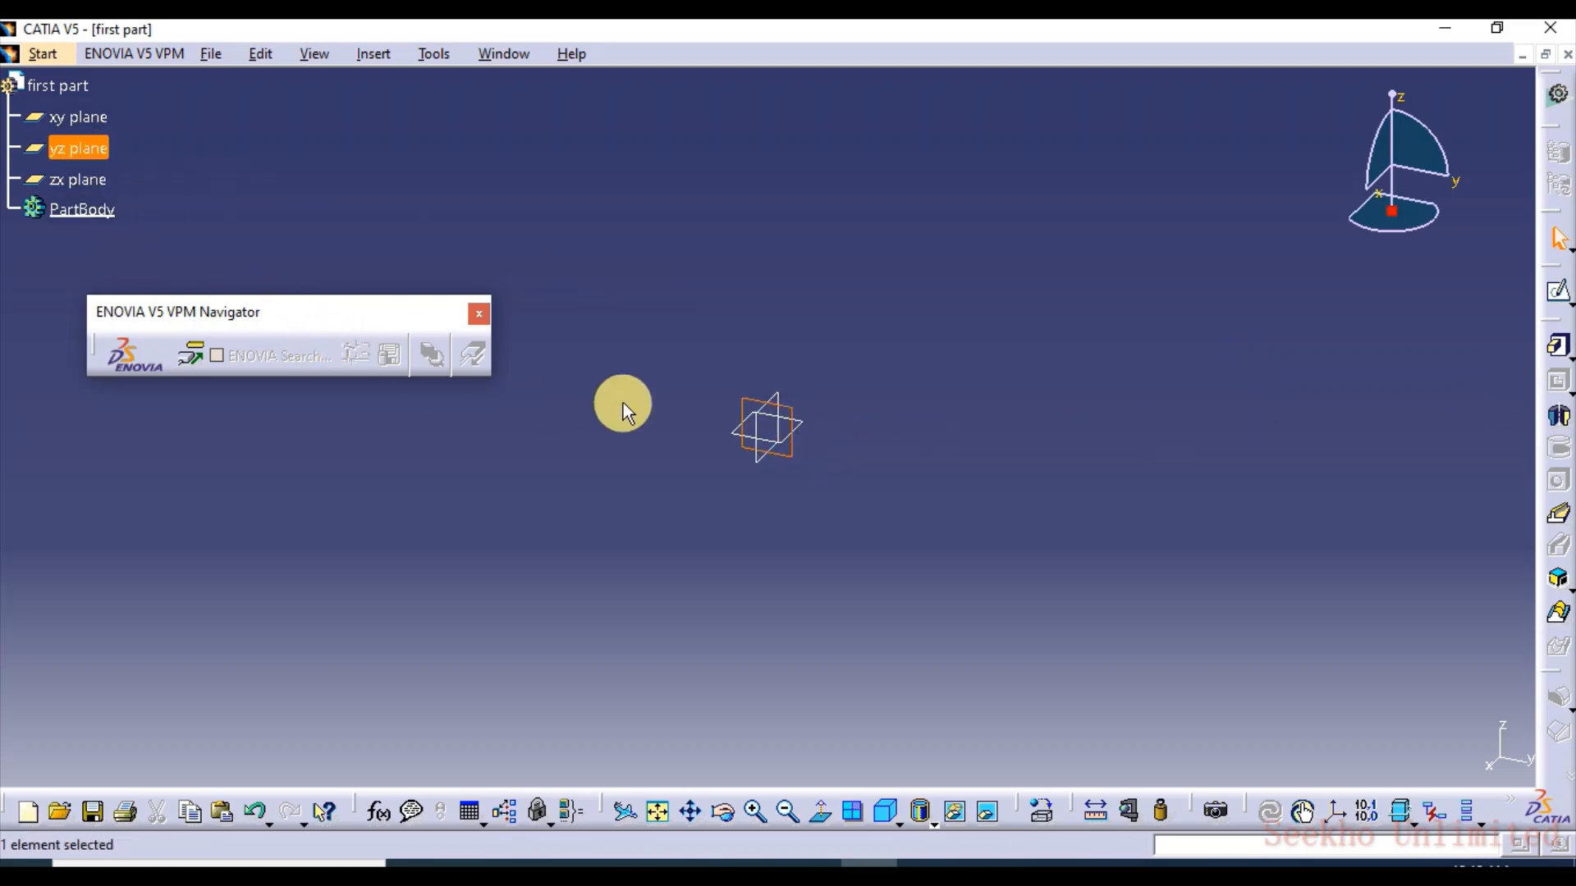
click(767, 422)
click(772, 453)
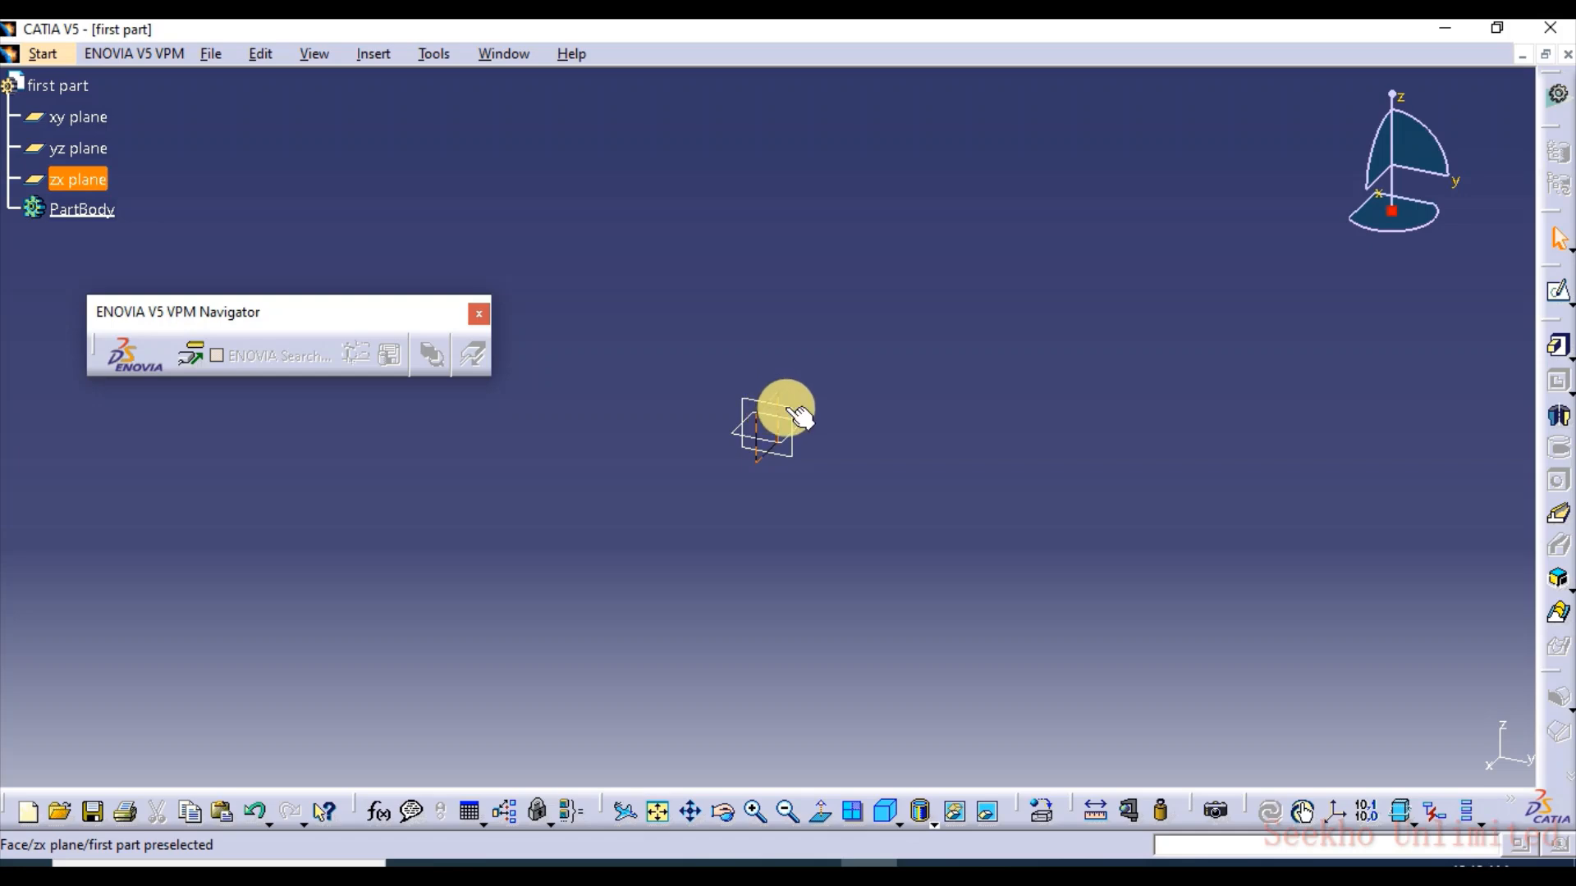
click(792, 415)
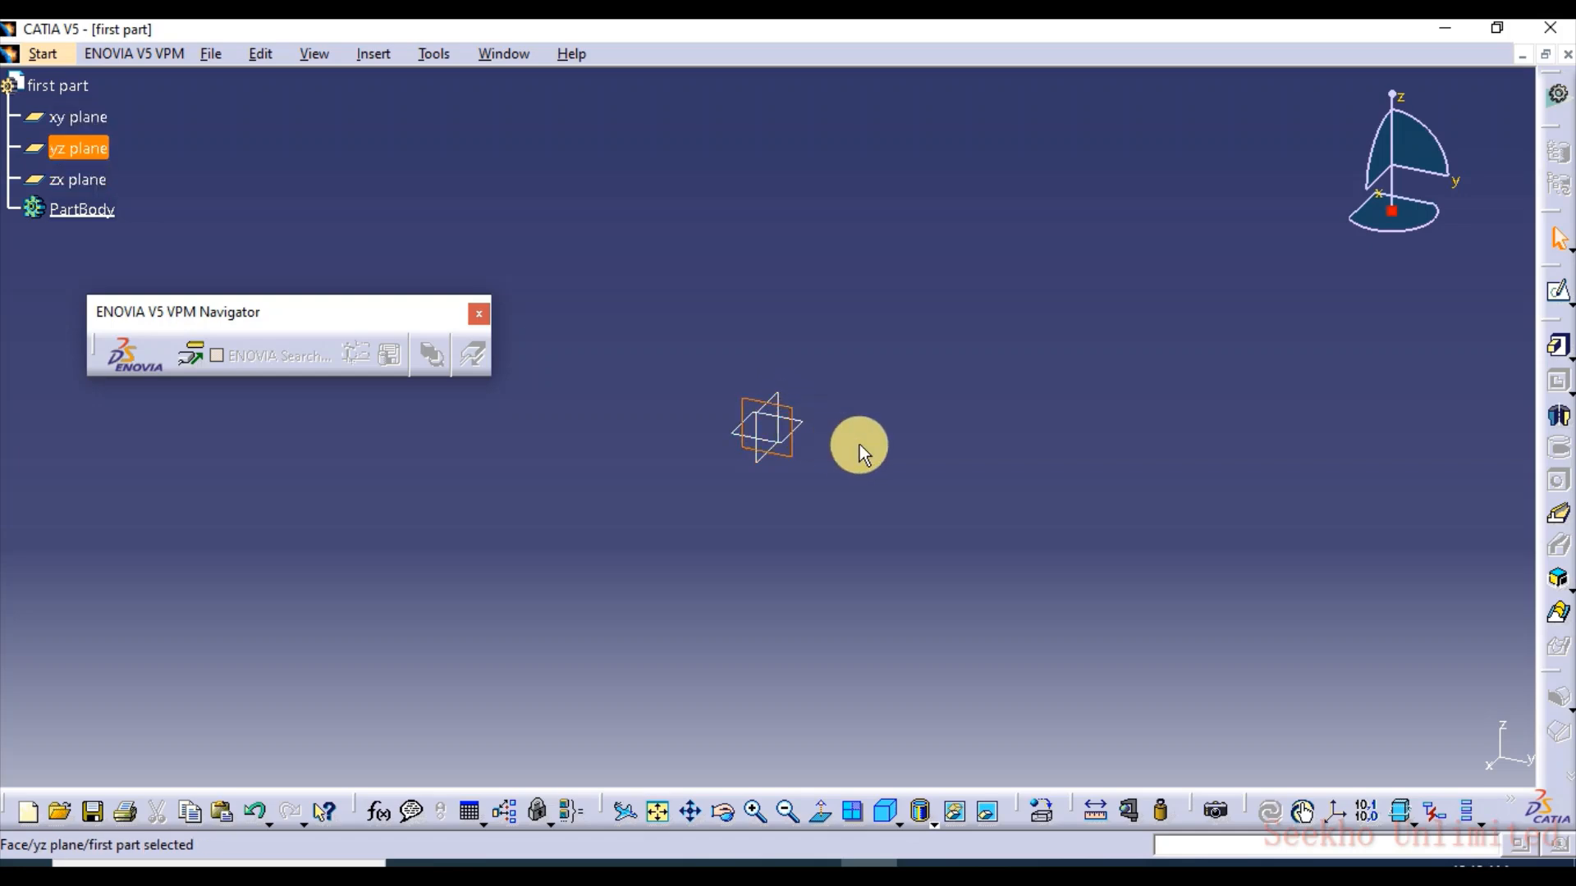
click(1558, 292)
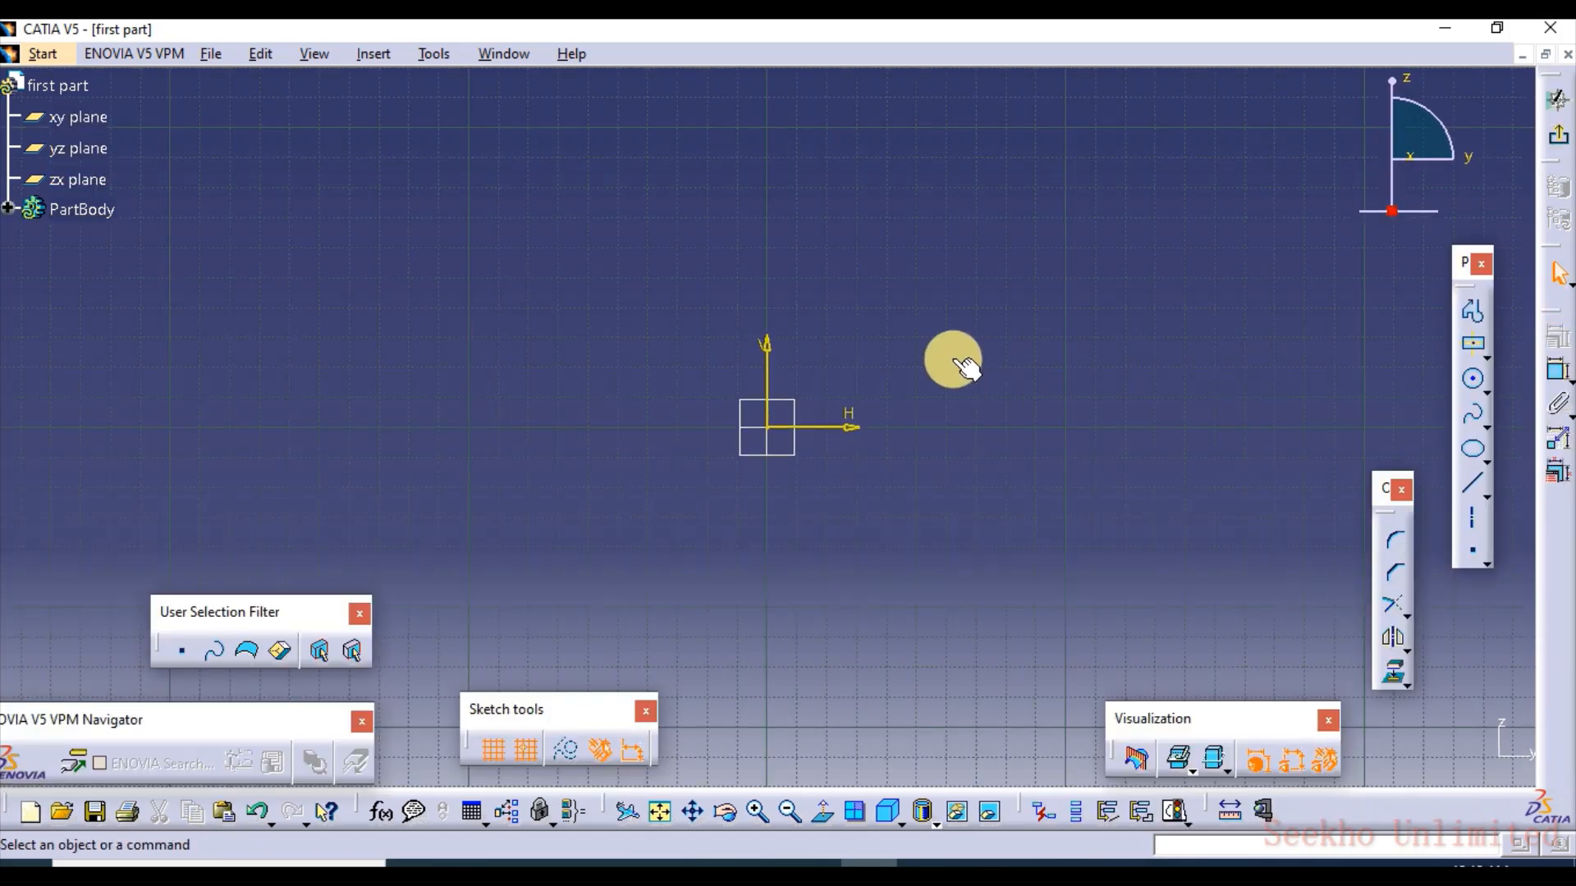
middle_drag(749, 317, 758, 345)
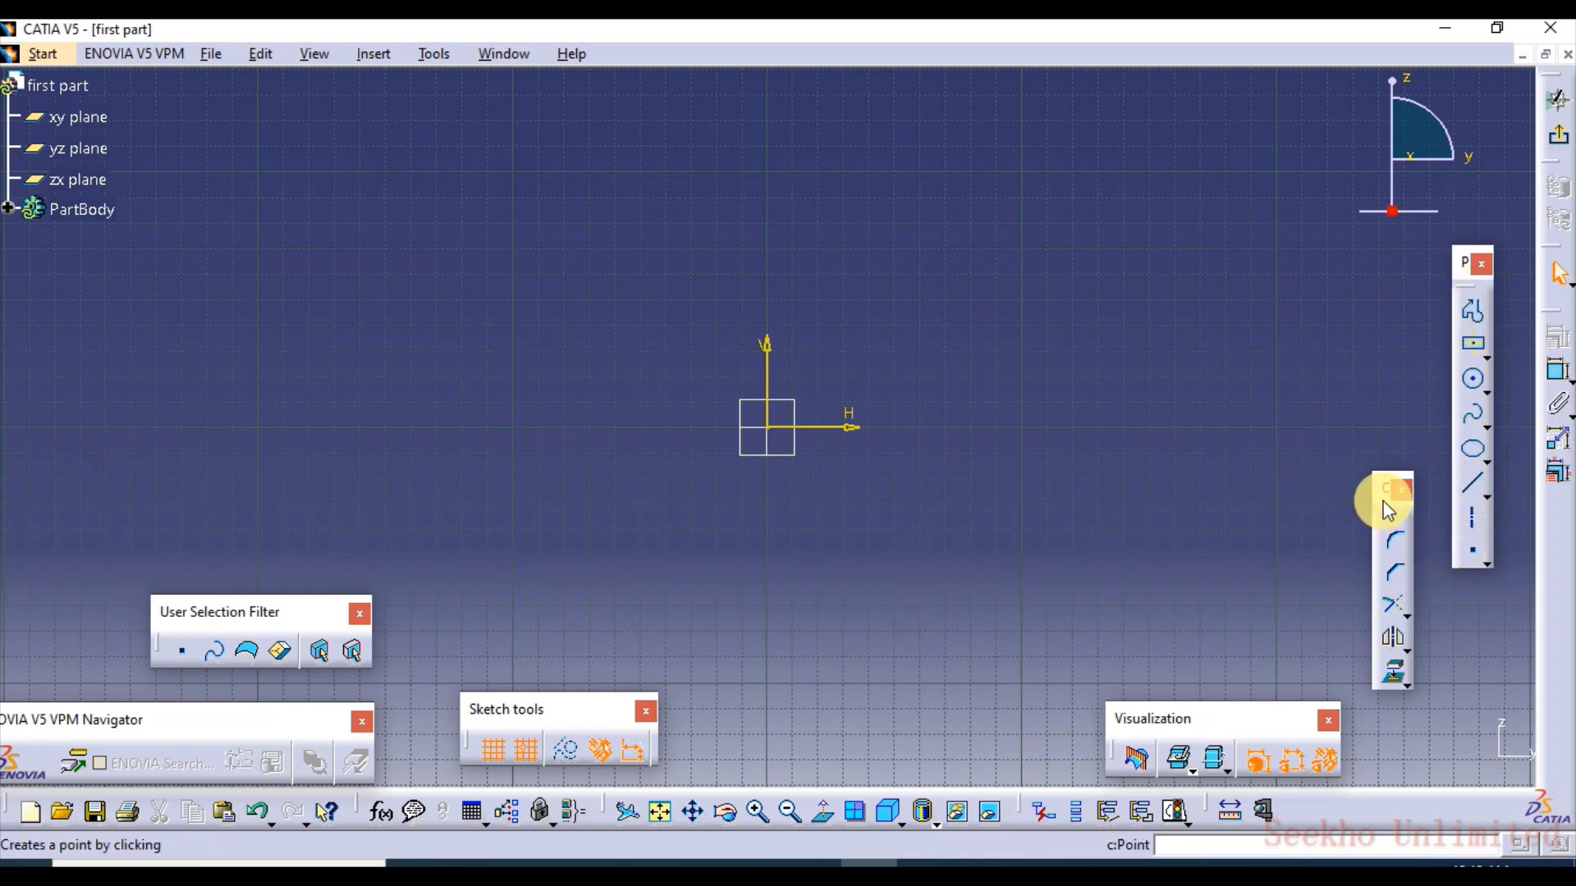
Step: Close the Operation toolbar and display it again
drag(1382, 471, 1385, 445)
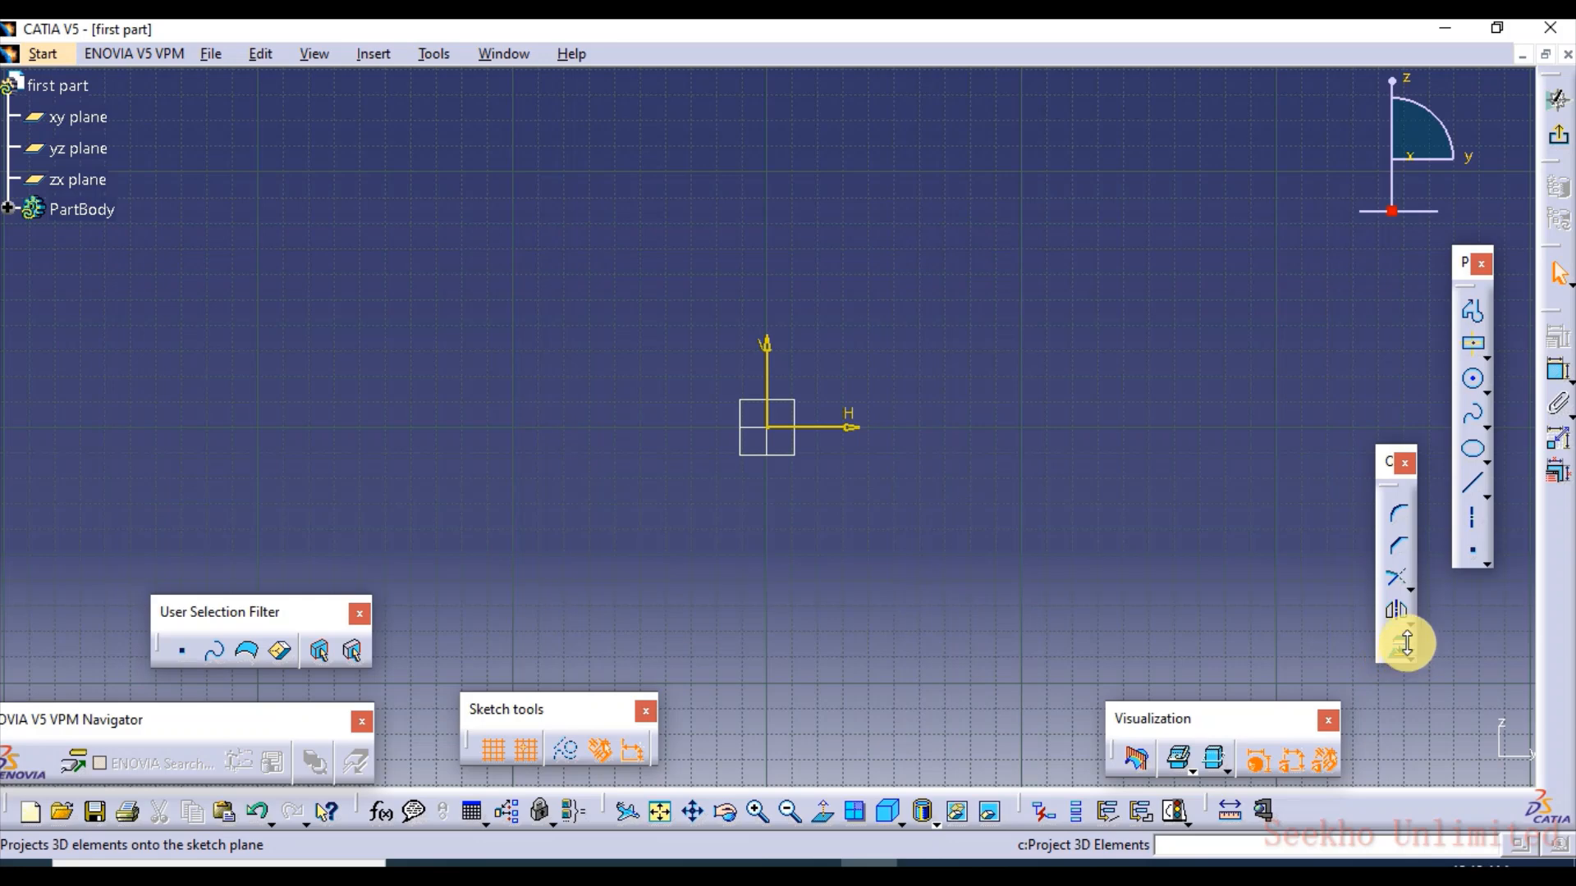
click(1405, 461)
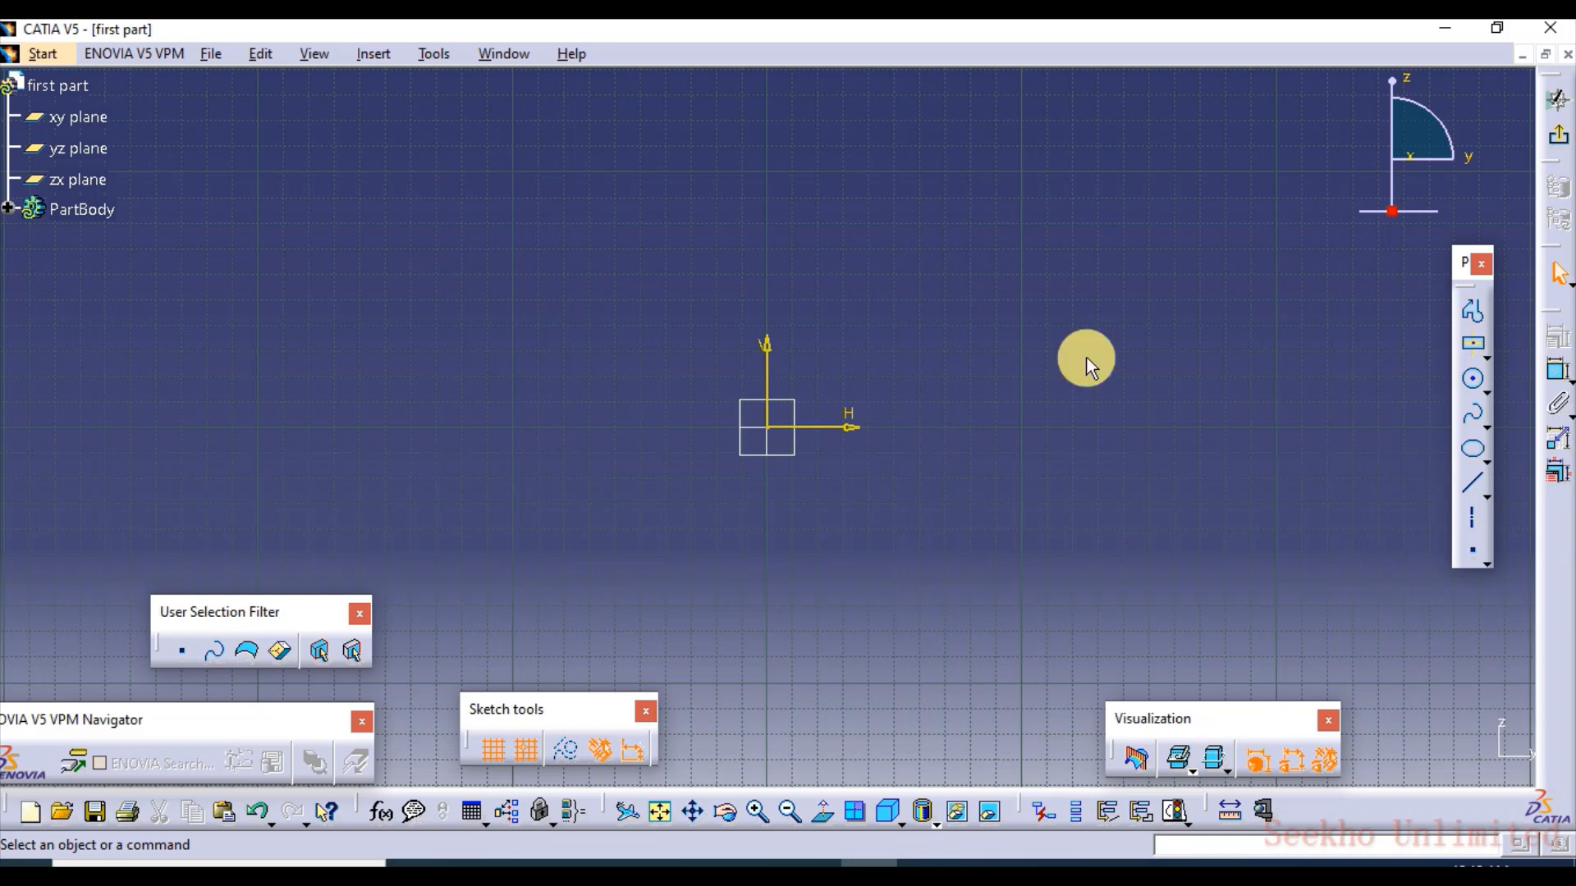
click(320, 56)
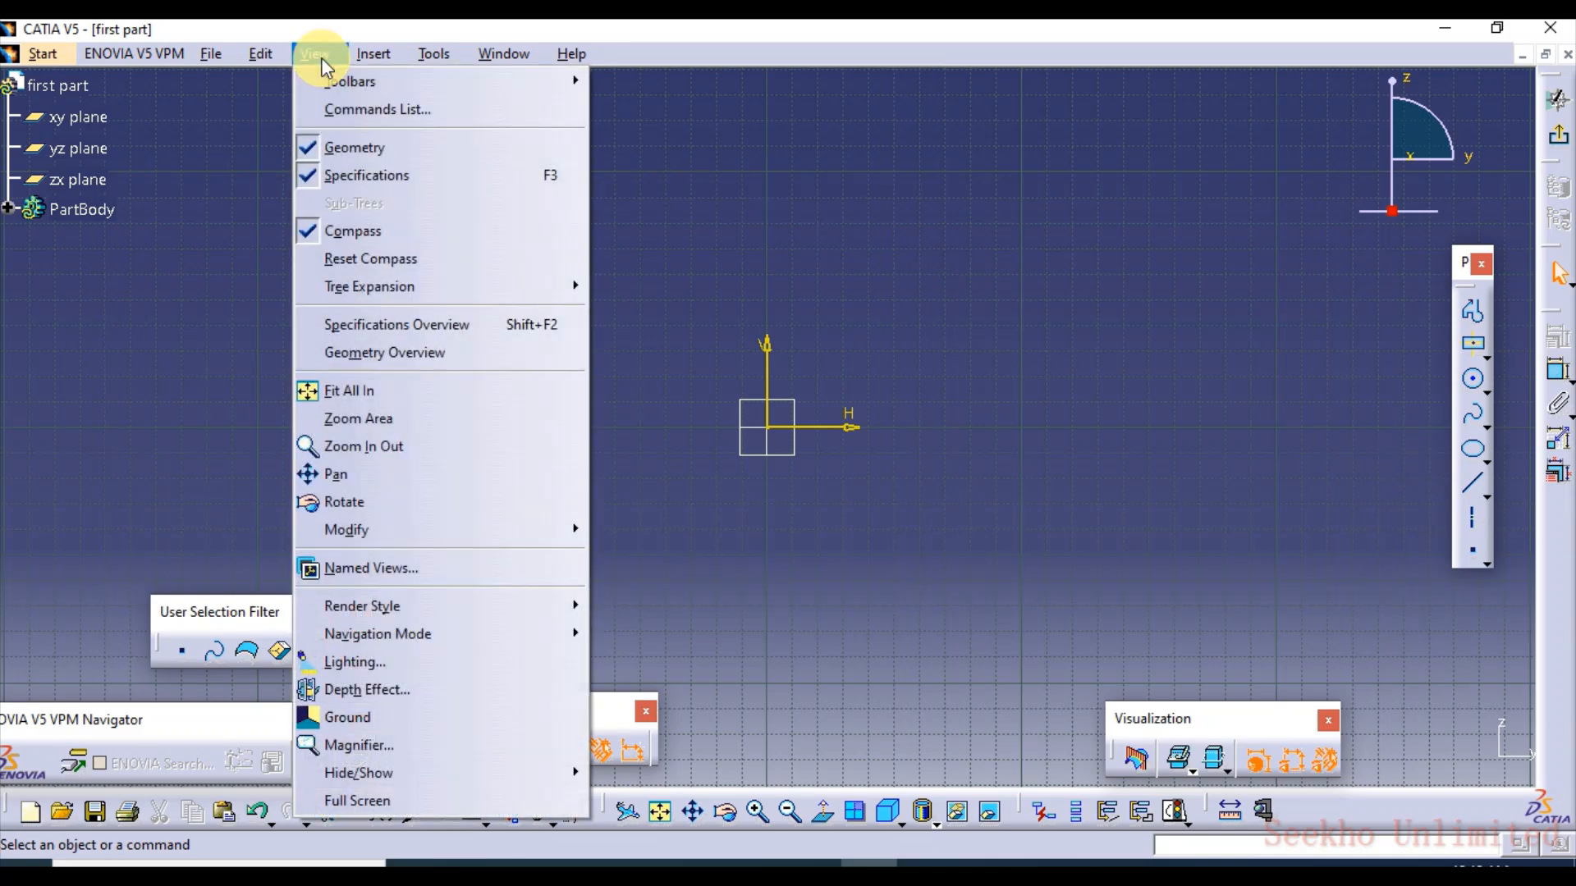
mouse_move(331, 89)
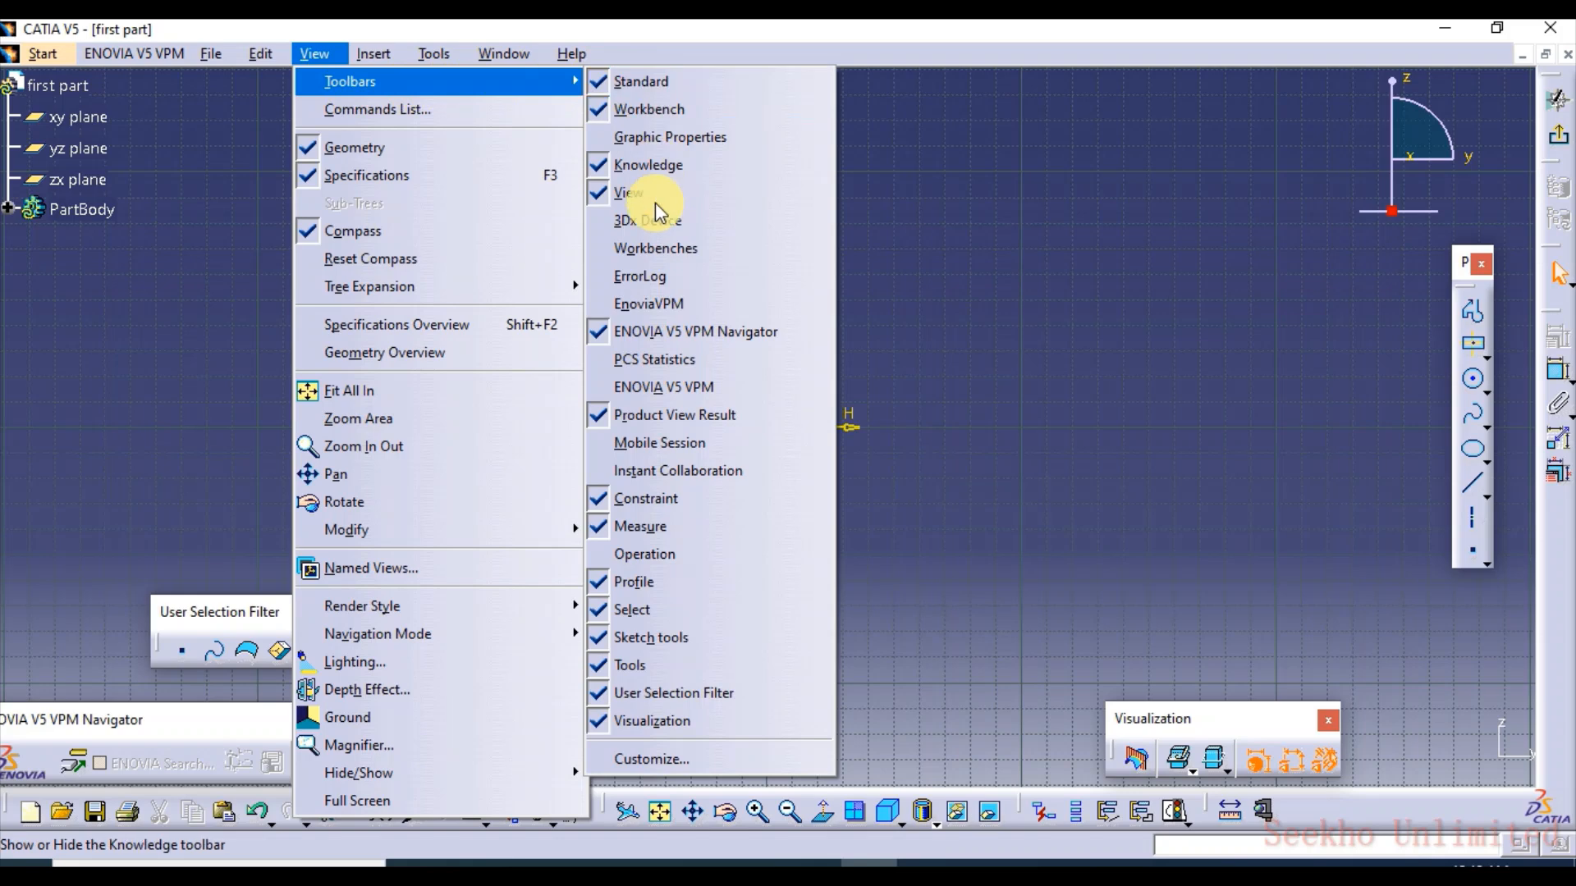
click(657, 558)
Step: Close the Profile toolbar and display it again
click(1481, 263)
click(311, 54)
mouse_move(311, 81)
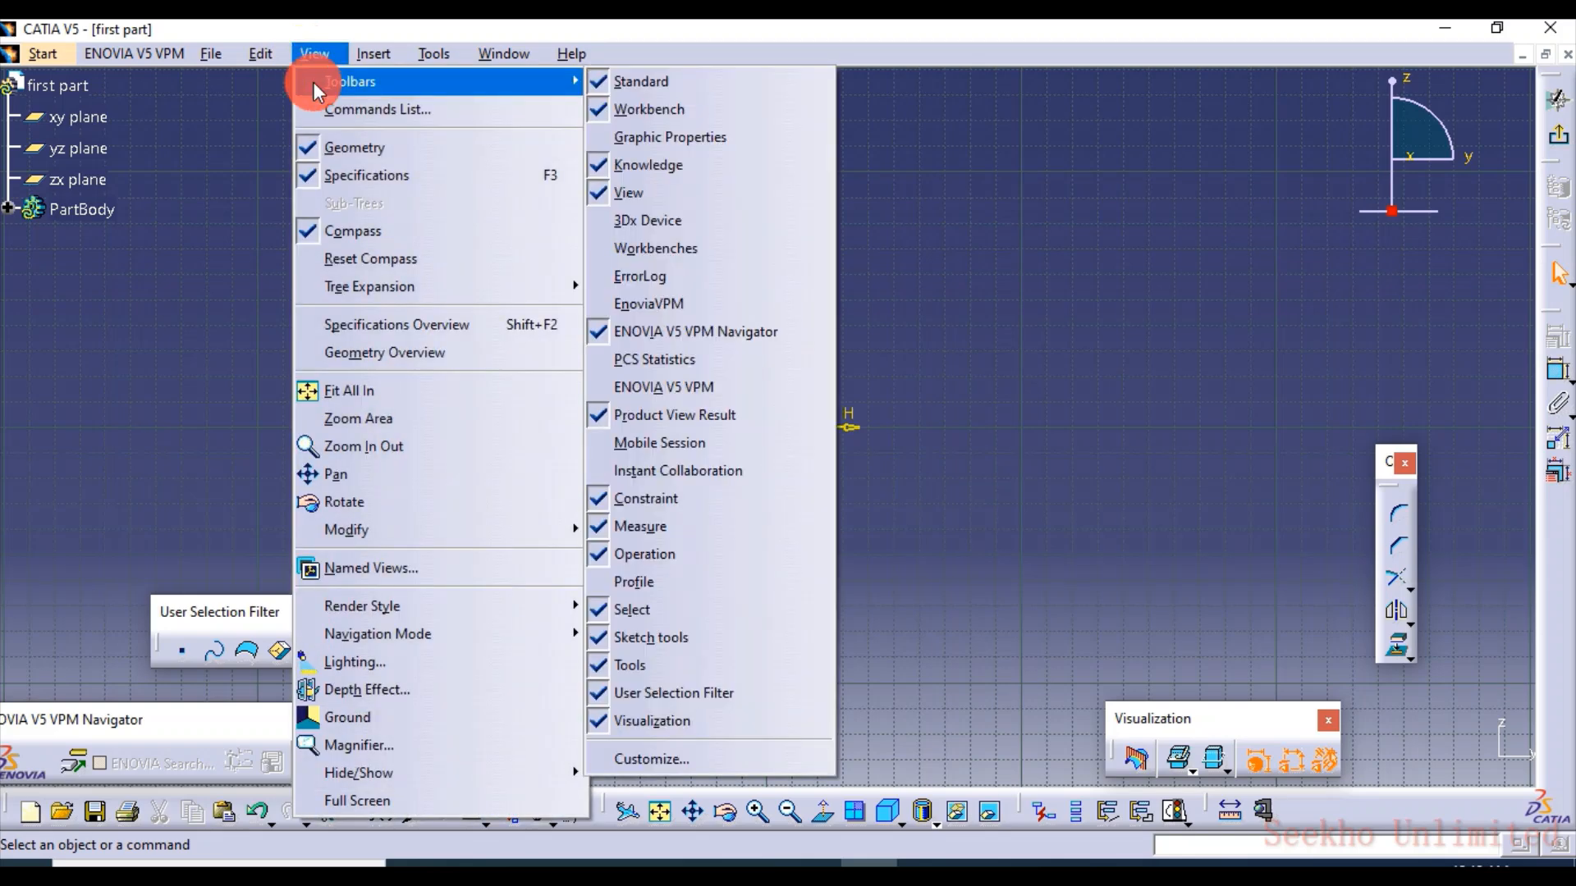
click(670, 582)
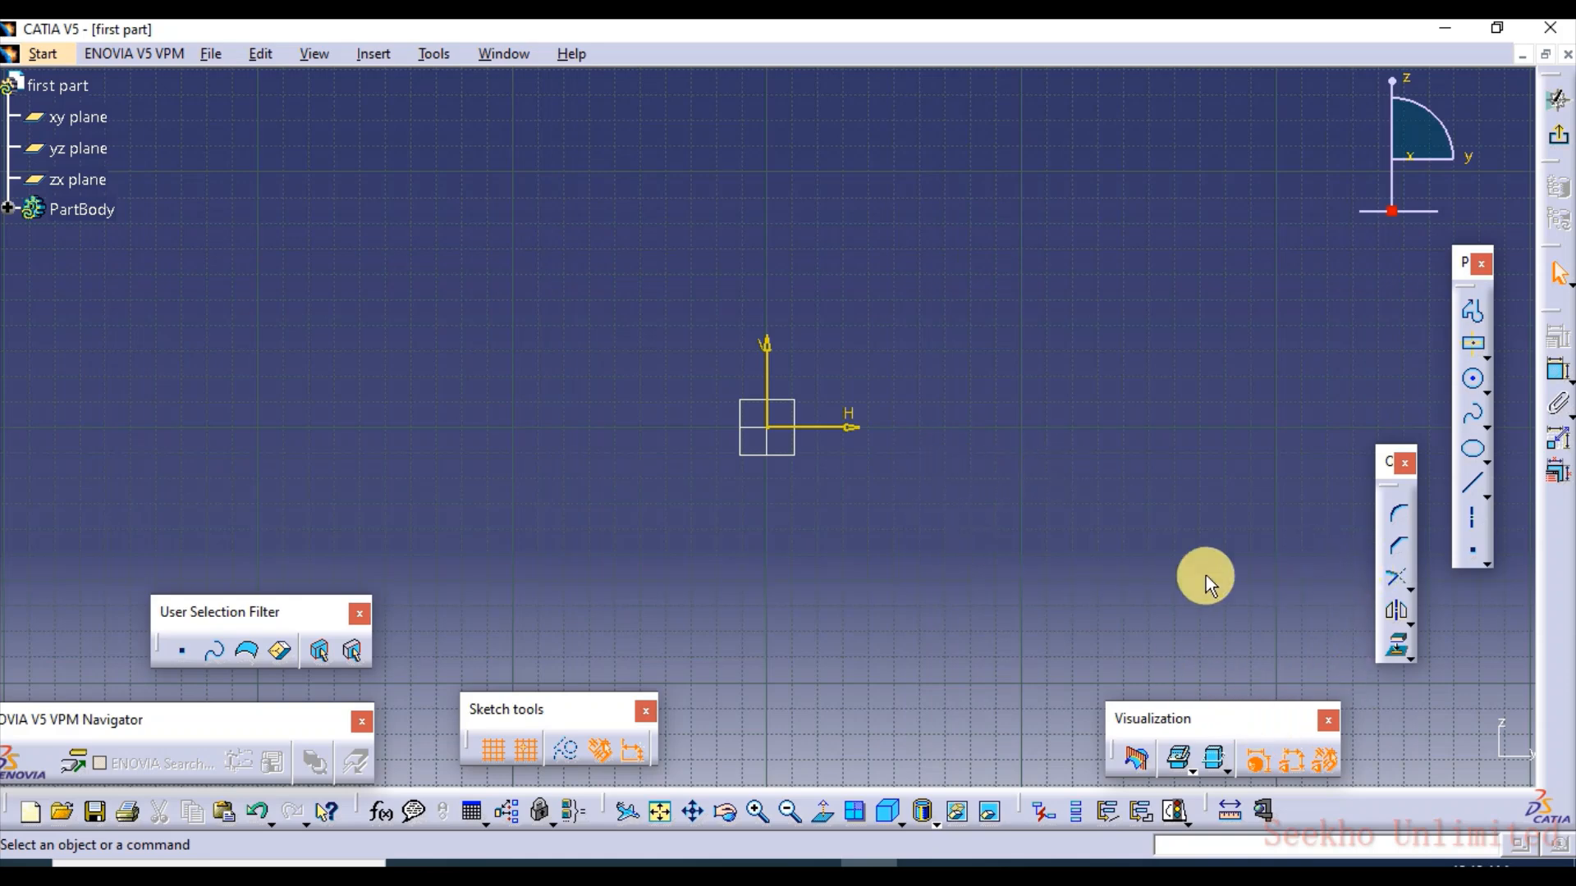
Step: Sketch a wide rectangle by two opposite corners so that it encloses the sketch origin
click(1406, 656)
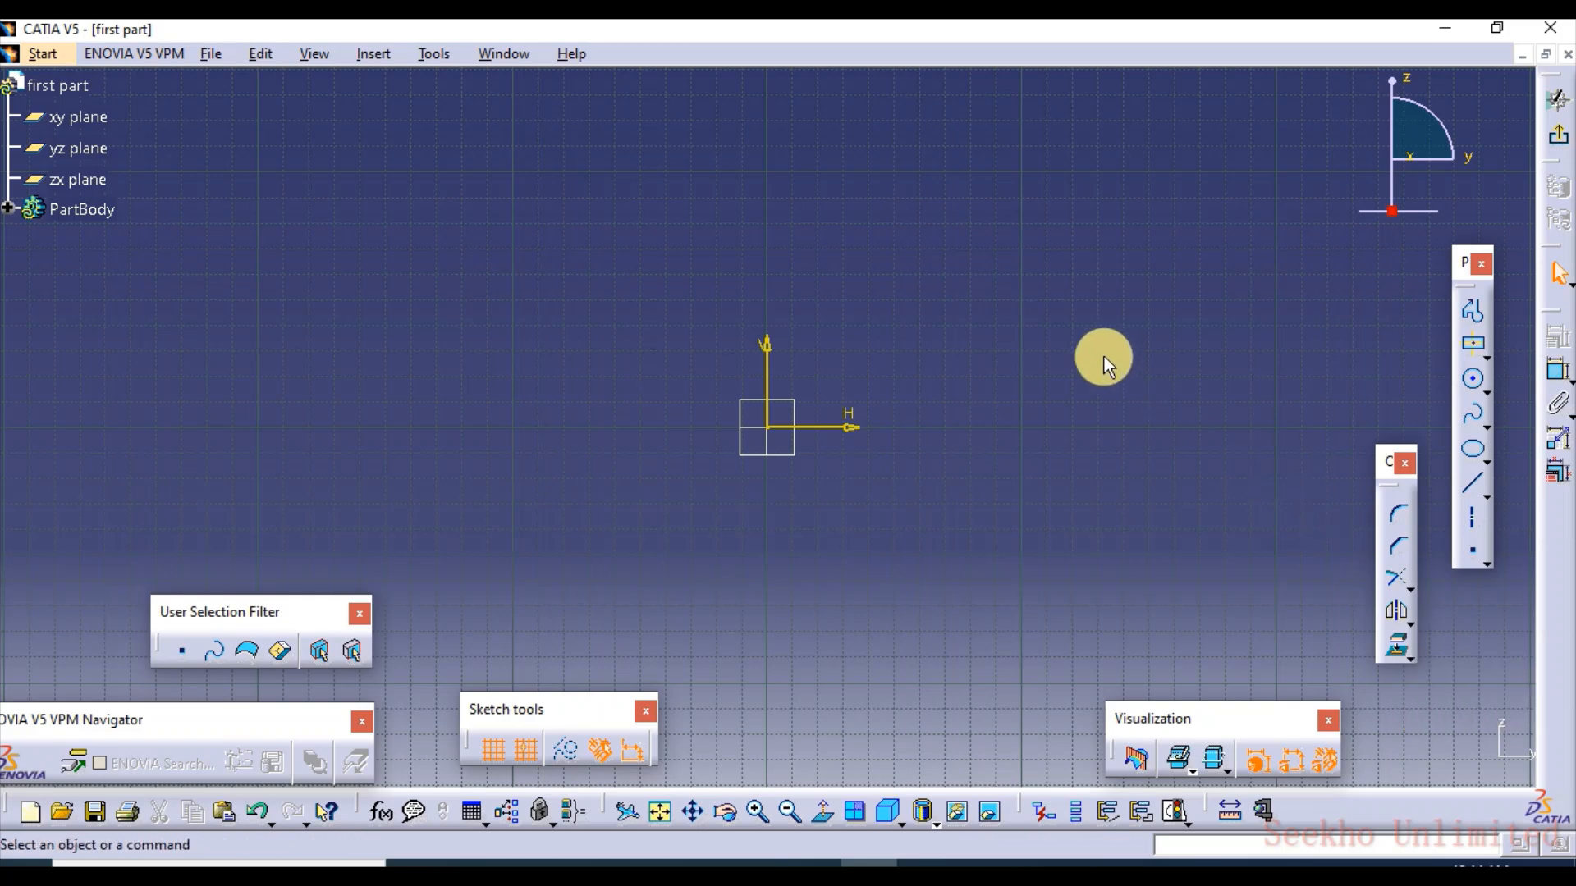
click(1489, 353)
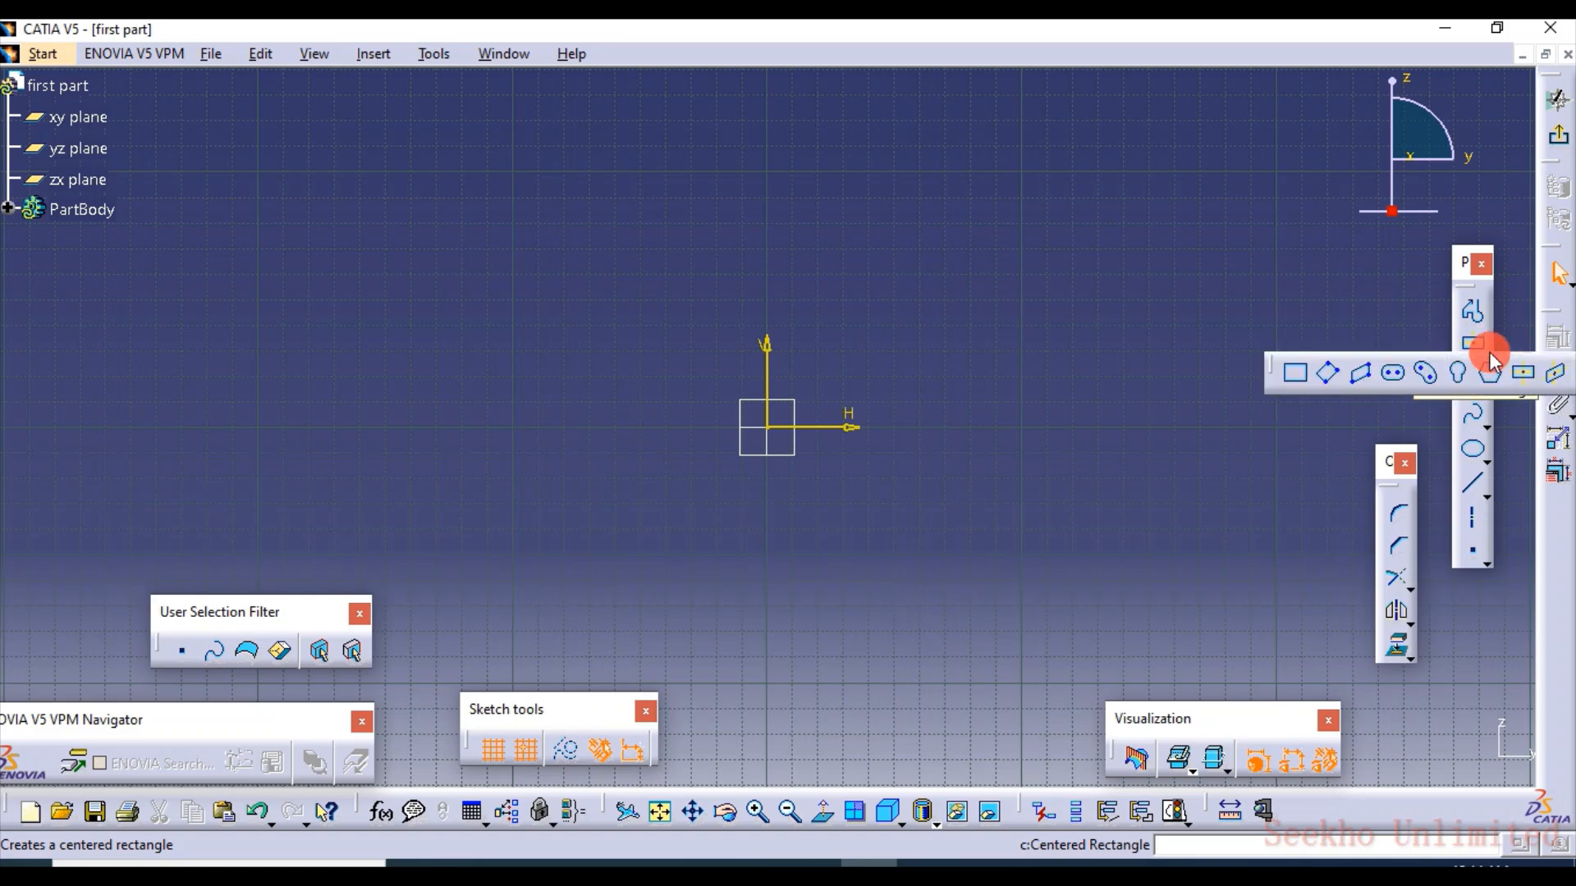
click(1298, 378)
click(626, 283)
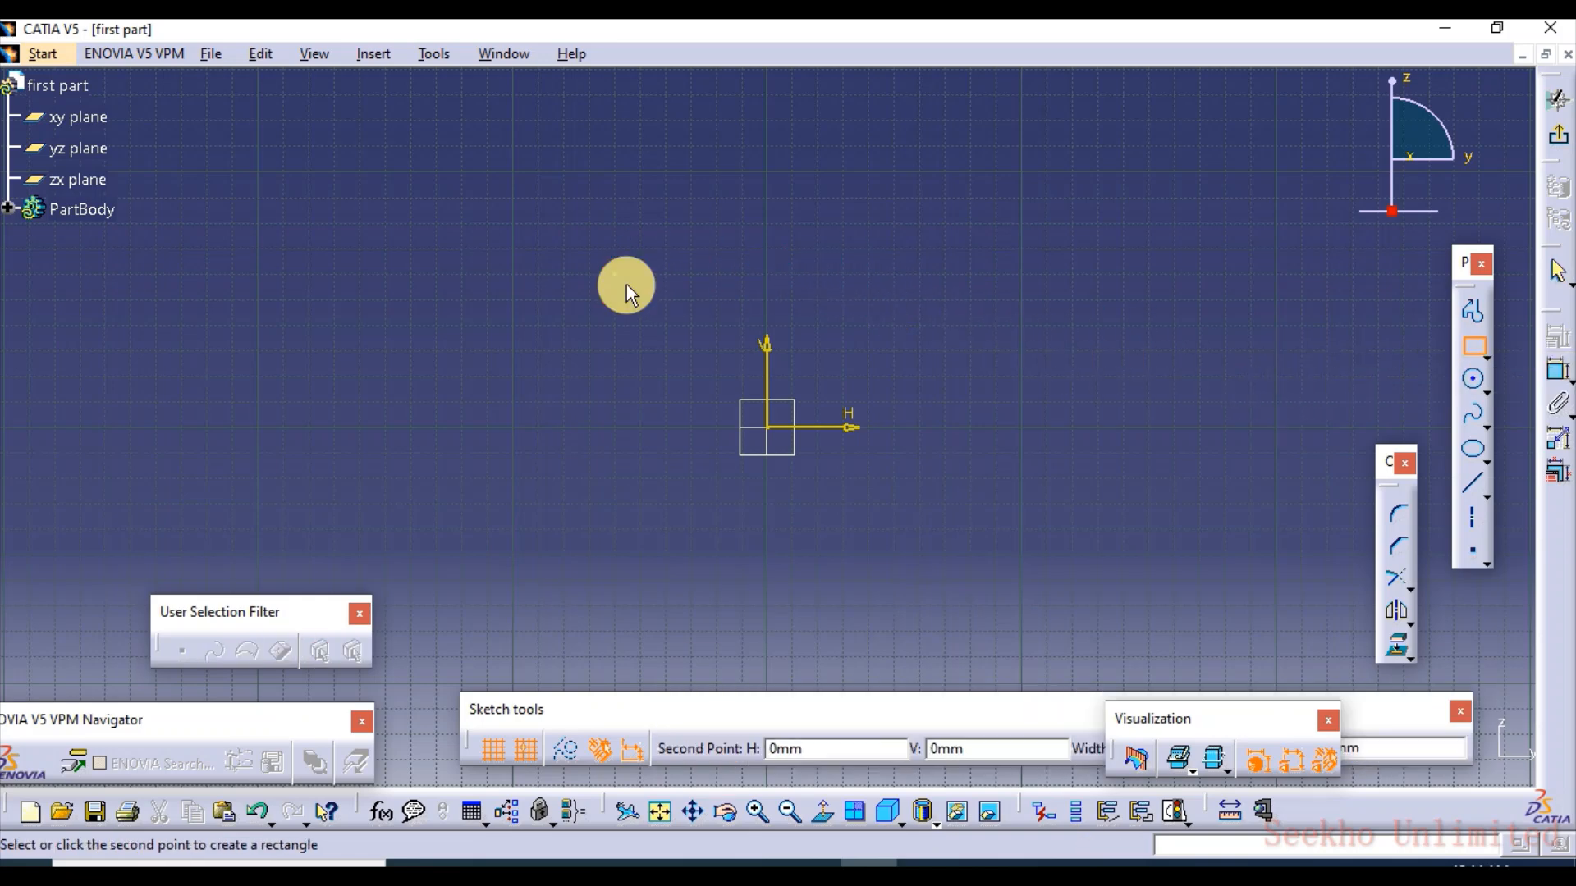
click(976, 483)
Step: Exit the sketch and extrude the rectangle into a 20 mm pad
click(1557, 98)
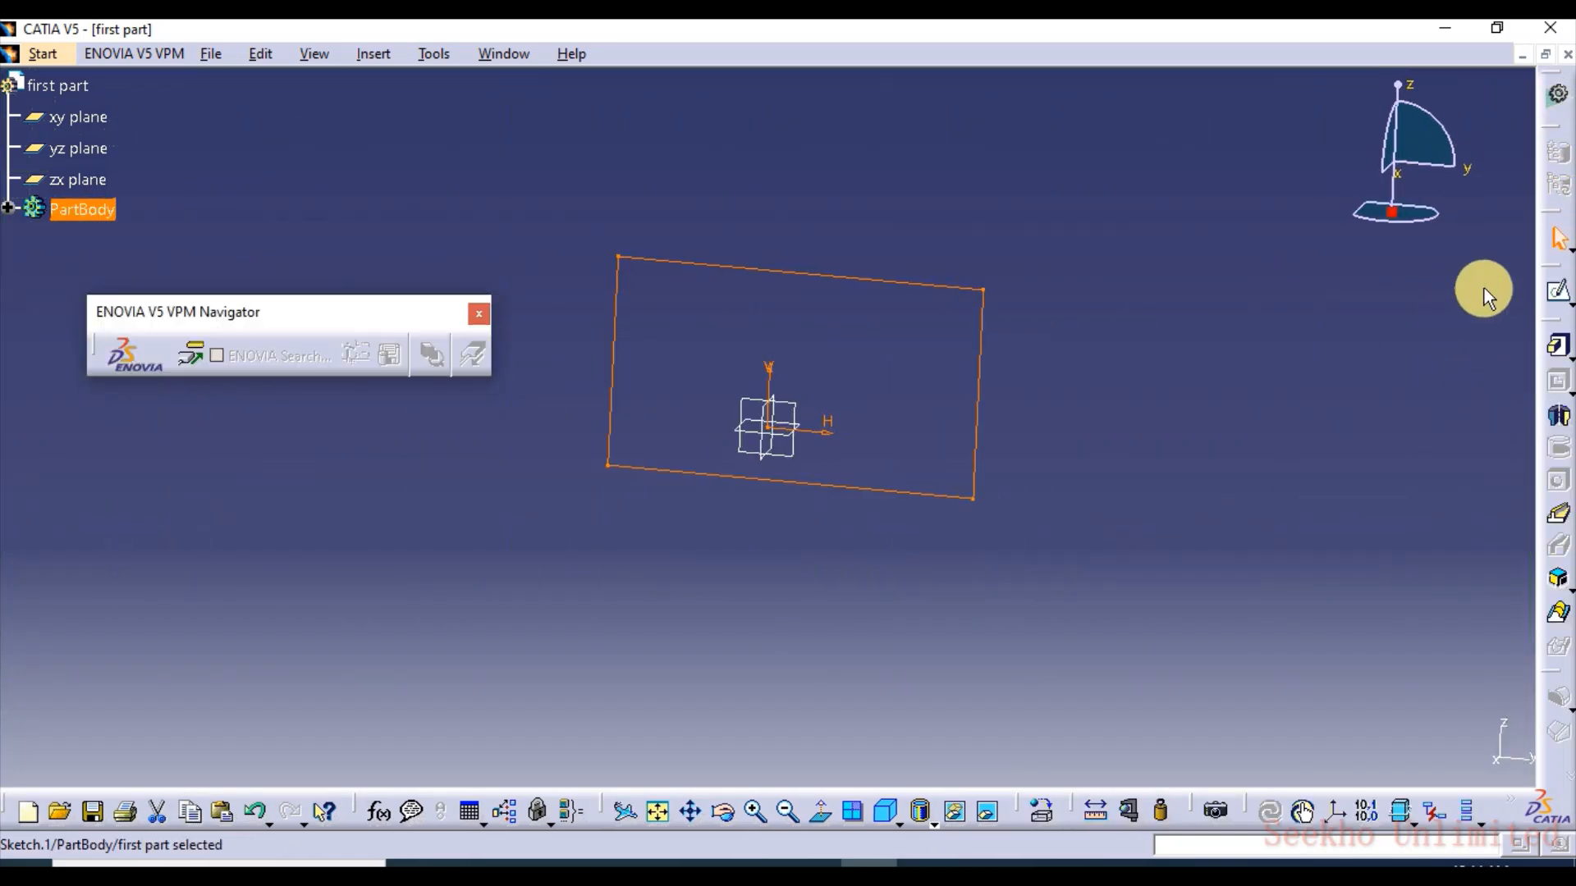
click(1557, 345)
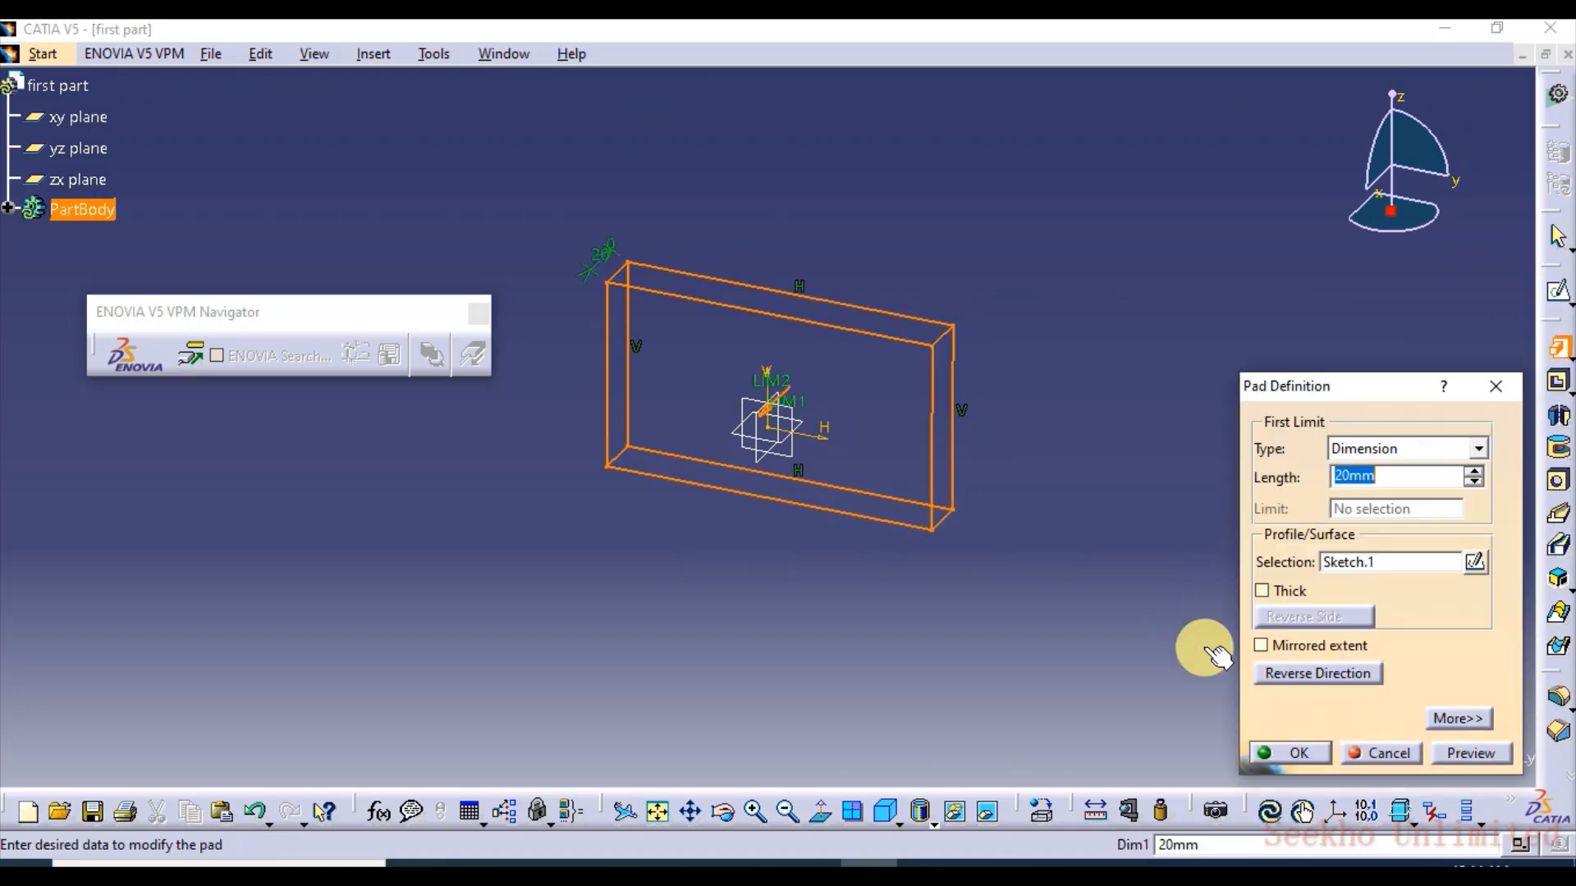
click(1304, 753)
Step: Examine the pad's faces and their position relative to the yz plane from several viewing angles
click(882, 435)
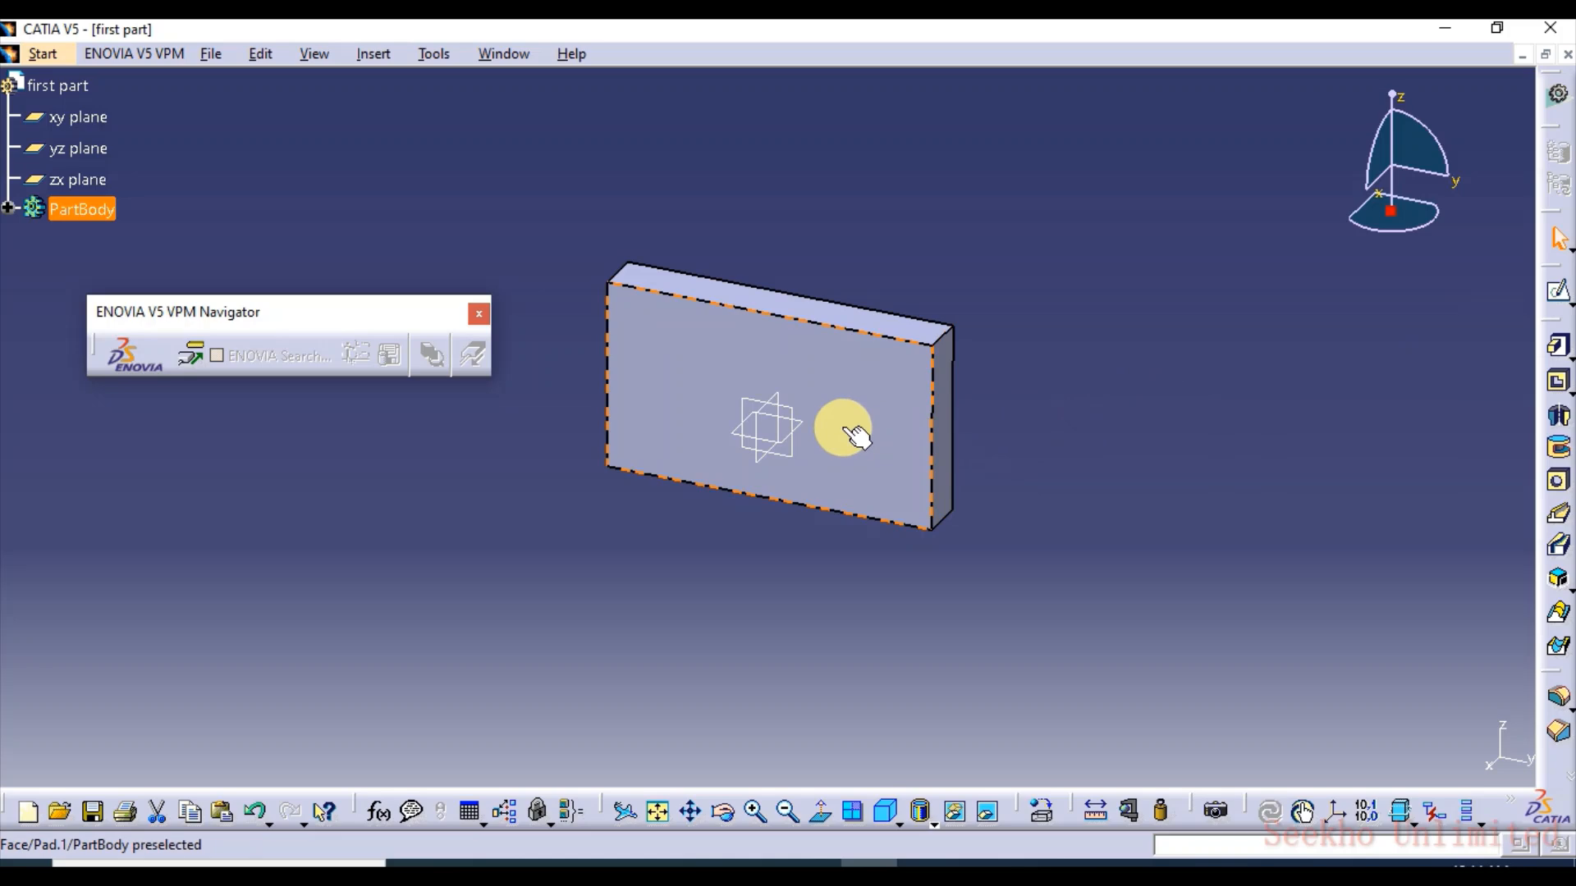
click(854, 492)
middle_drag(879, 528, 979, 472)
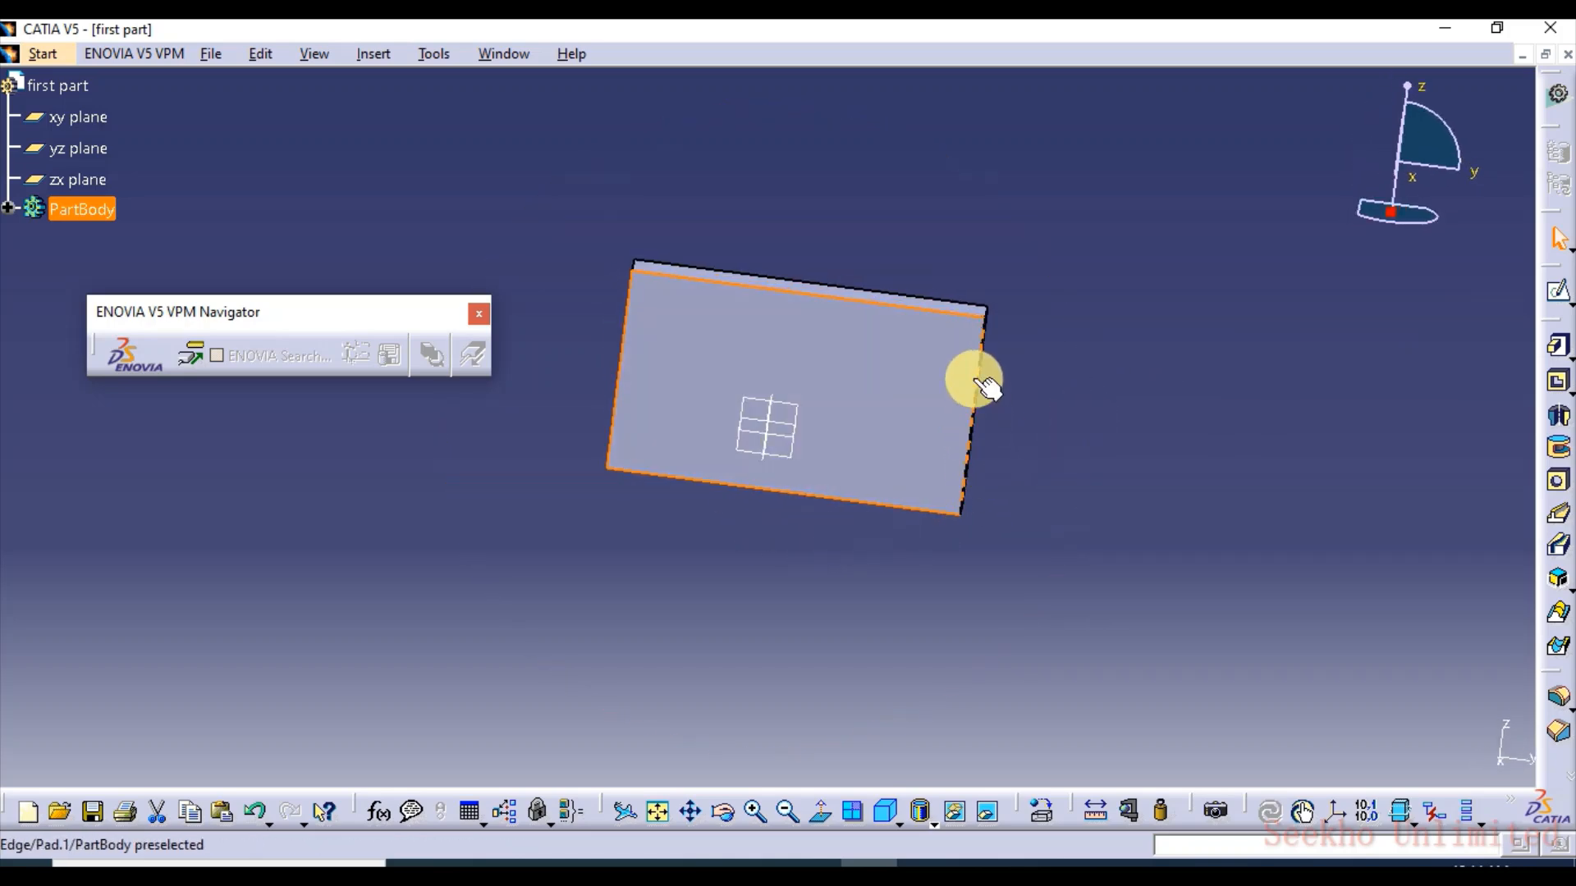
click(1171, 352)
middle_drag(1148, 365, 1001, 394)
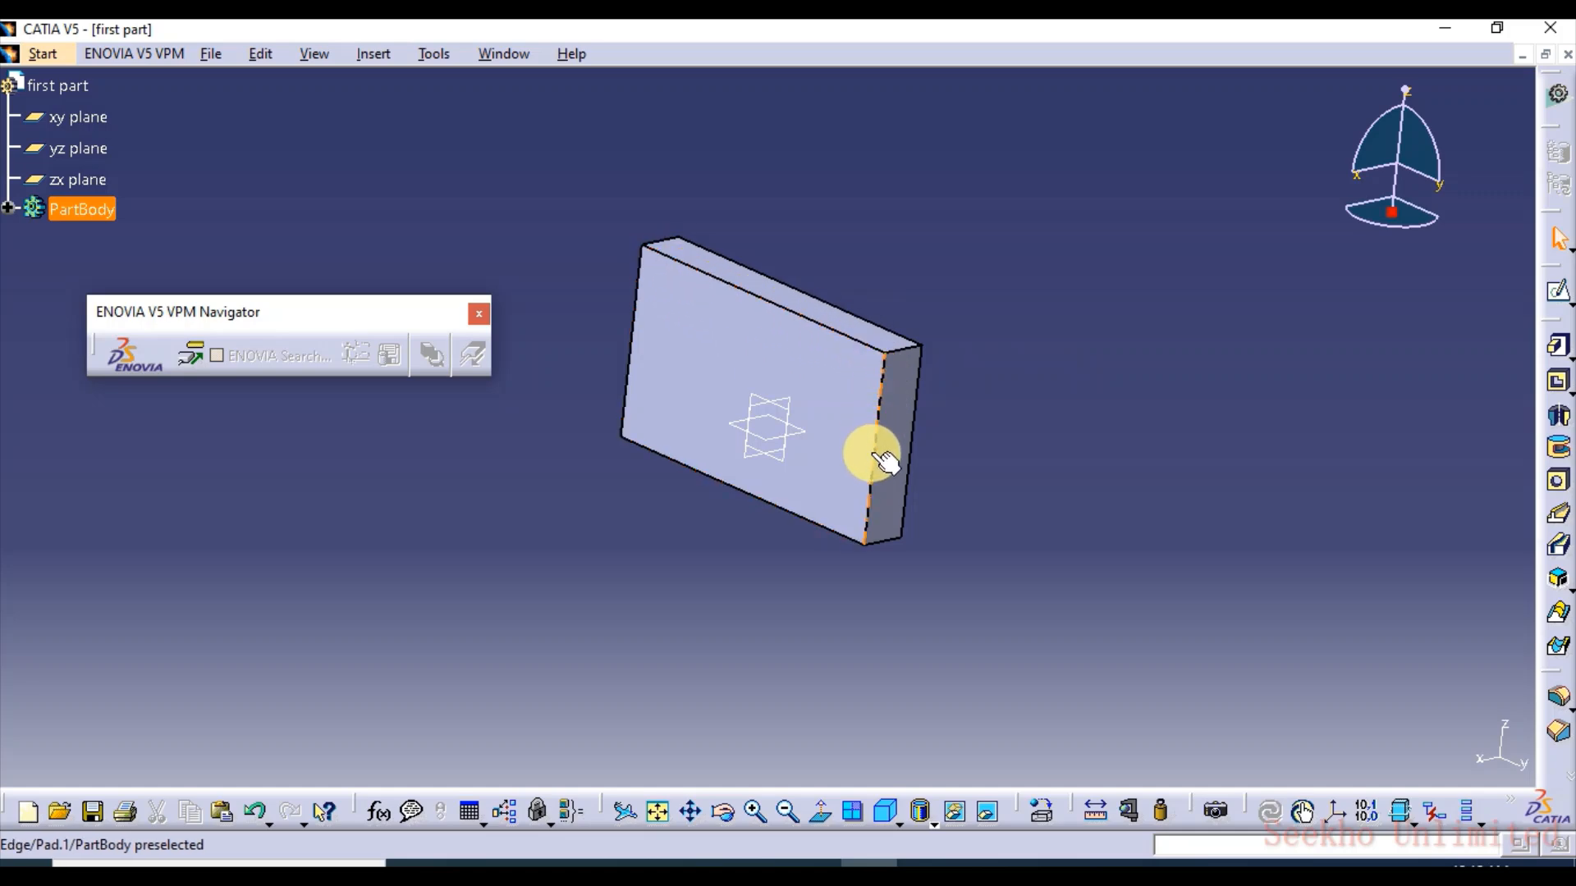
click(762, 396)
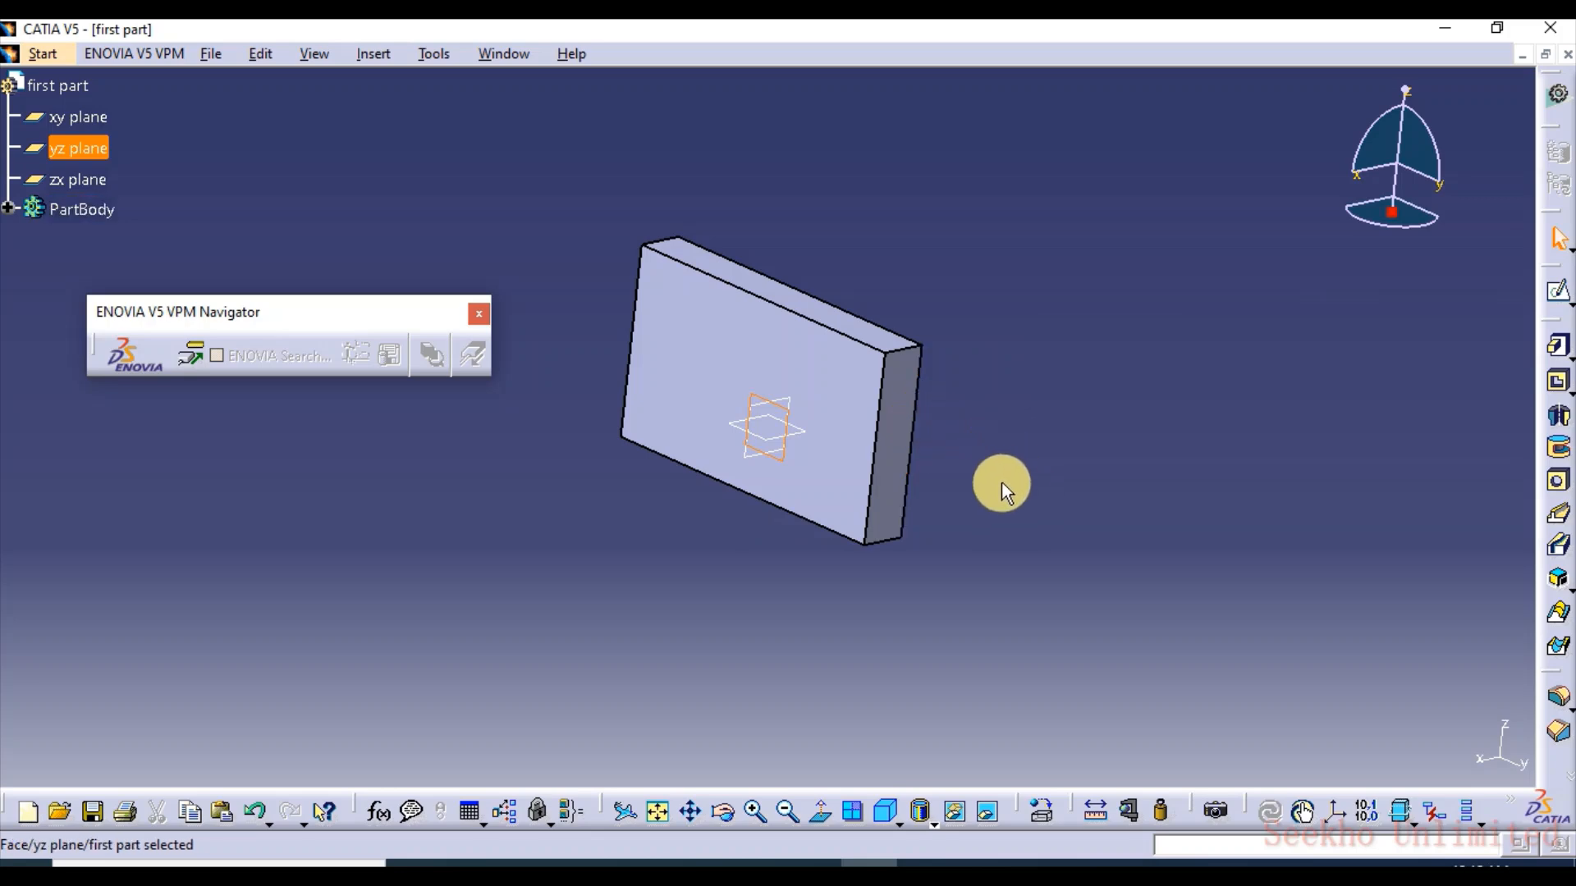
click(1499, 348)
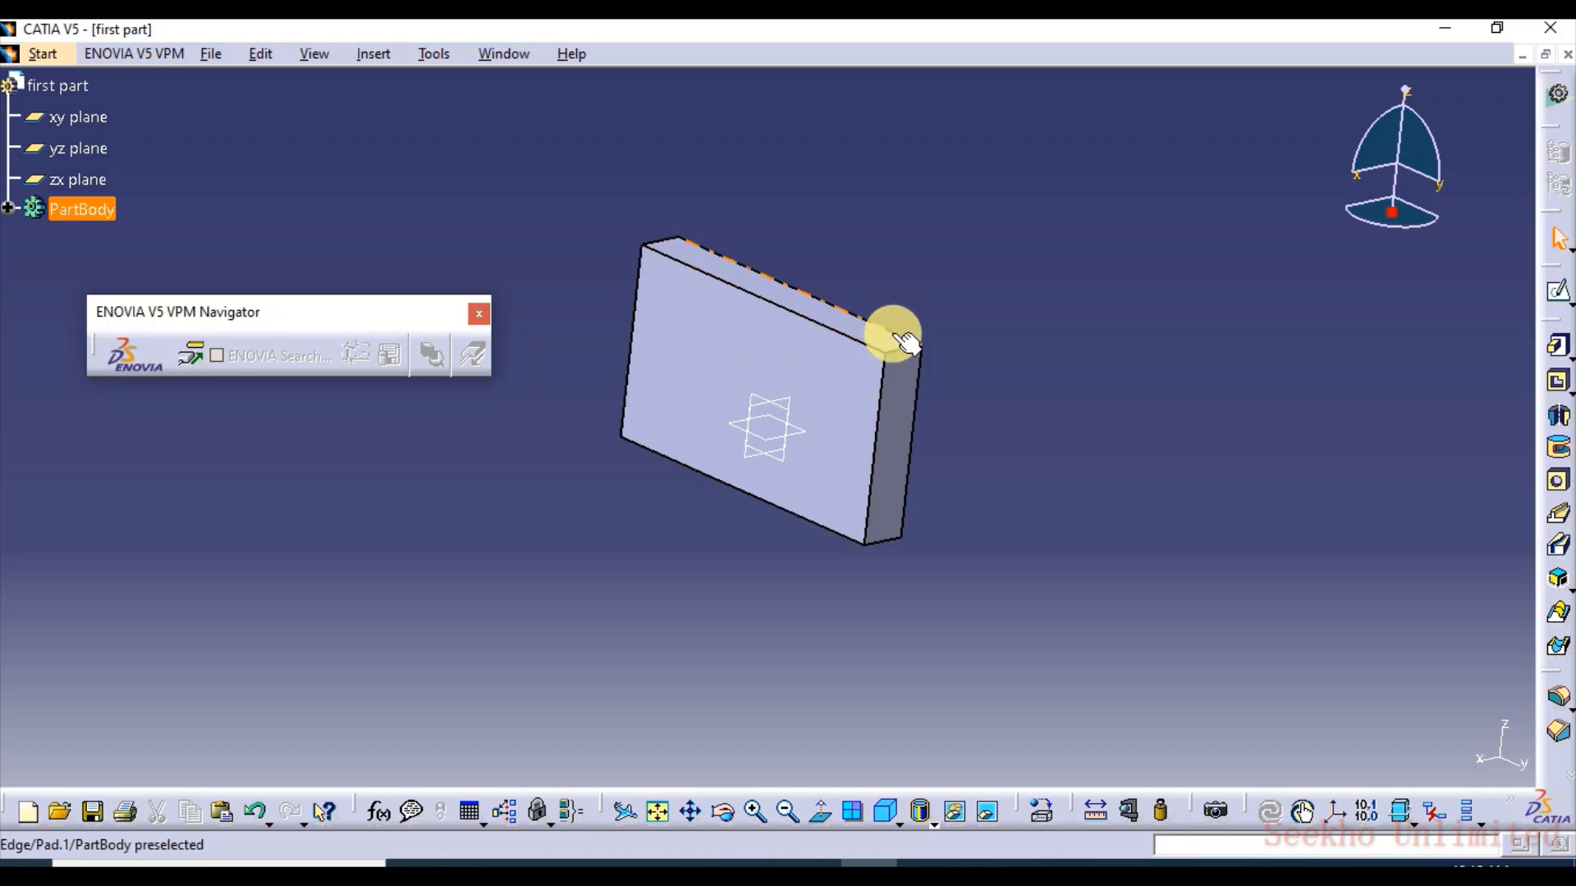
middle_drag(1012, 397, 735, 457)
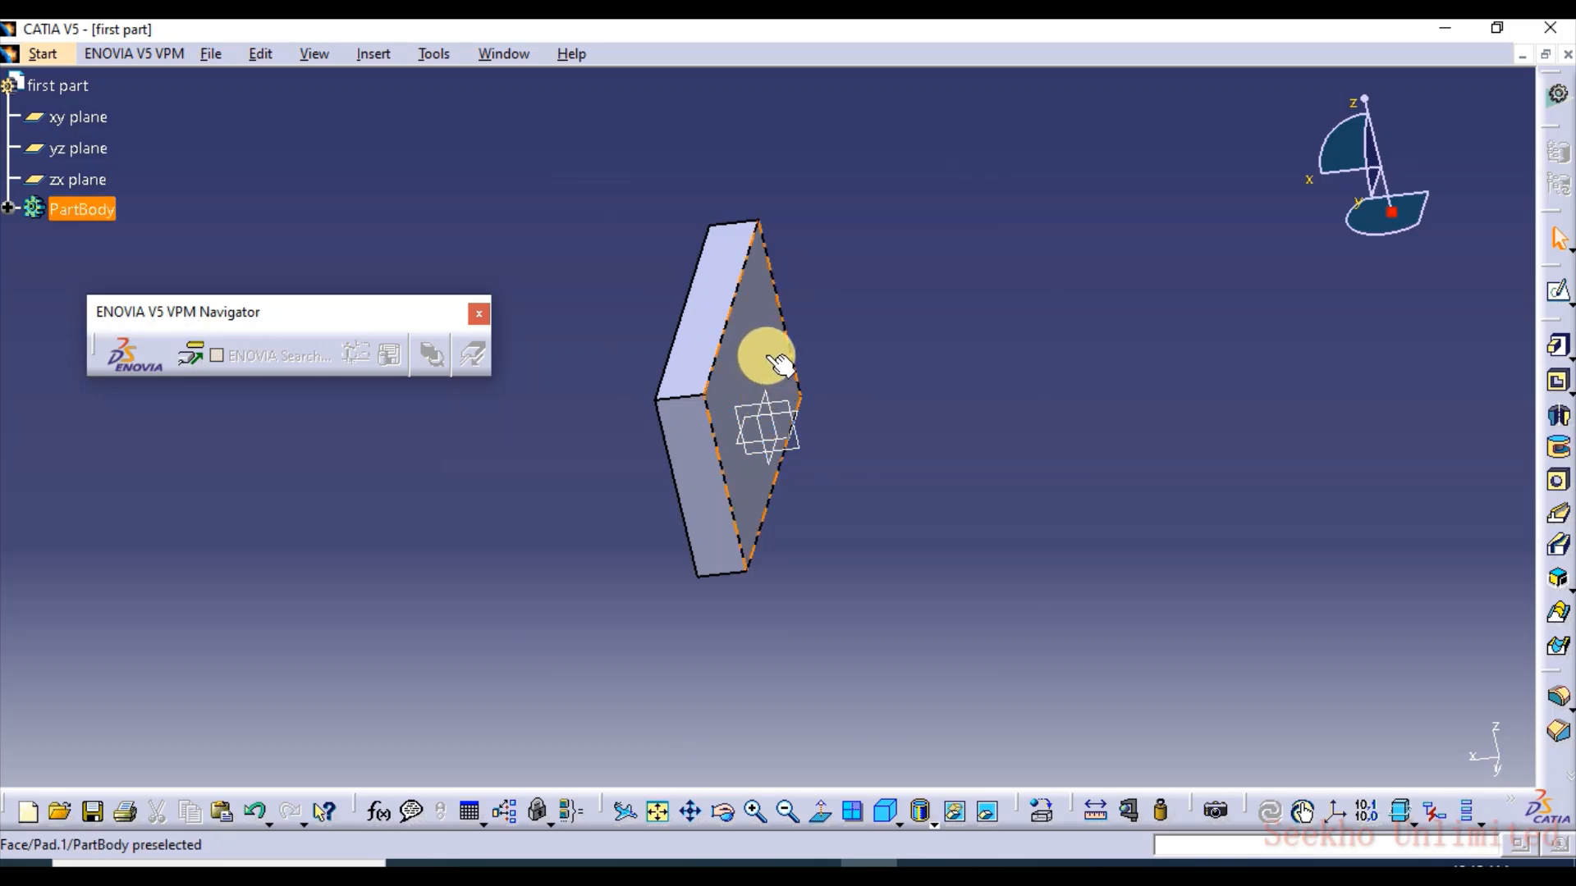
Step: Start a new sketch on the yz plane and project the pad's large rectangular face onto it
click(767, 384)
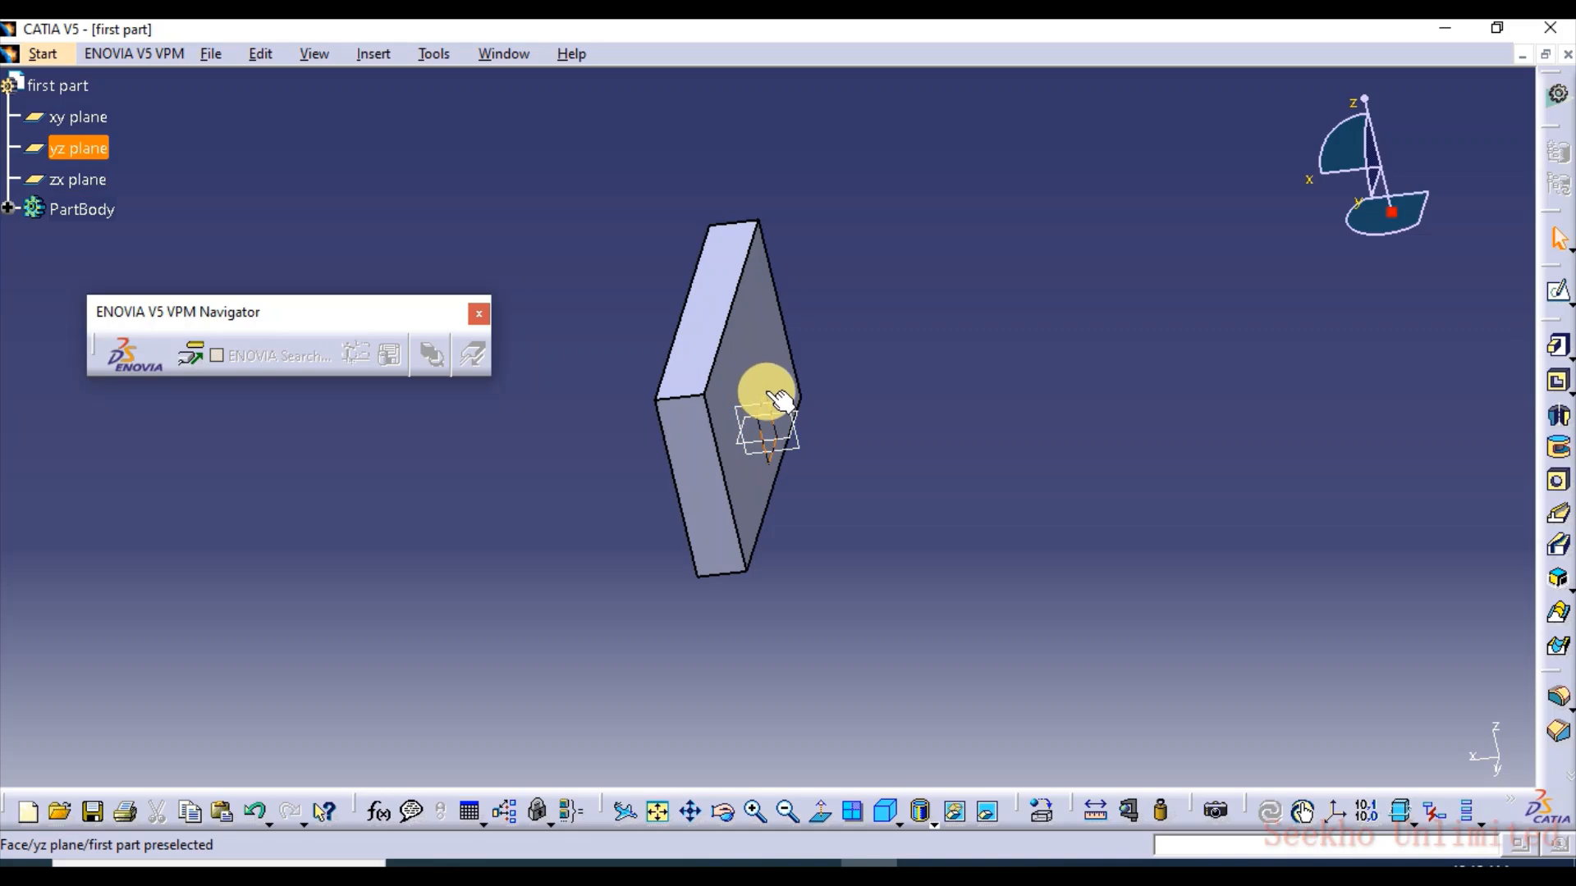
click(1553, 294)
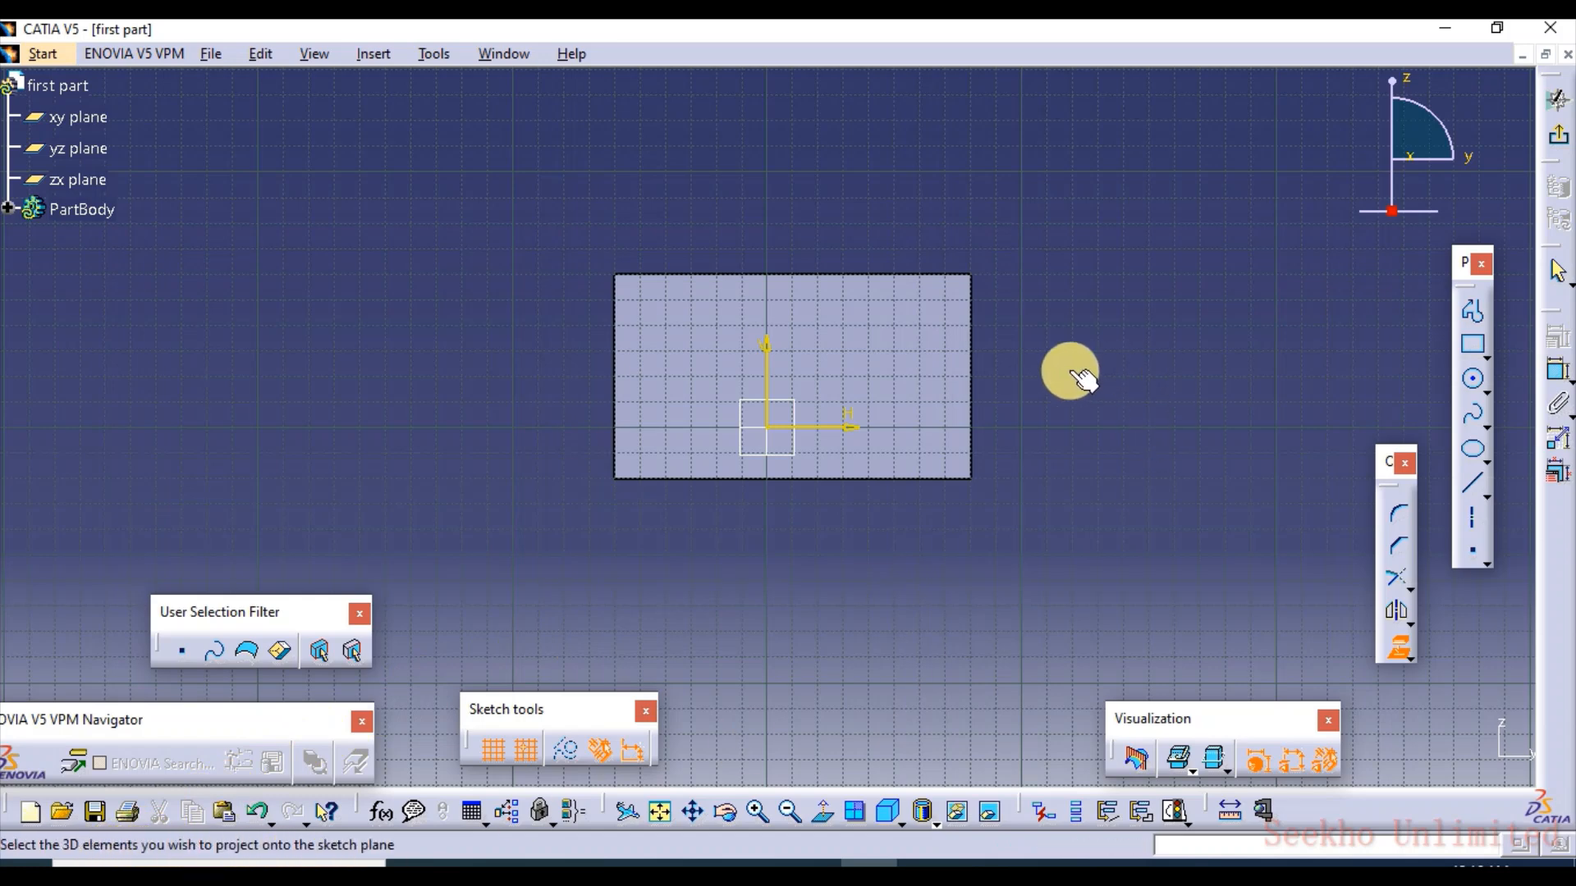
click(858, 358)
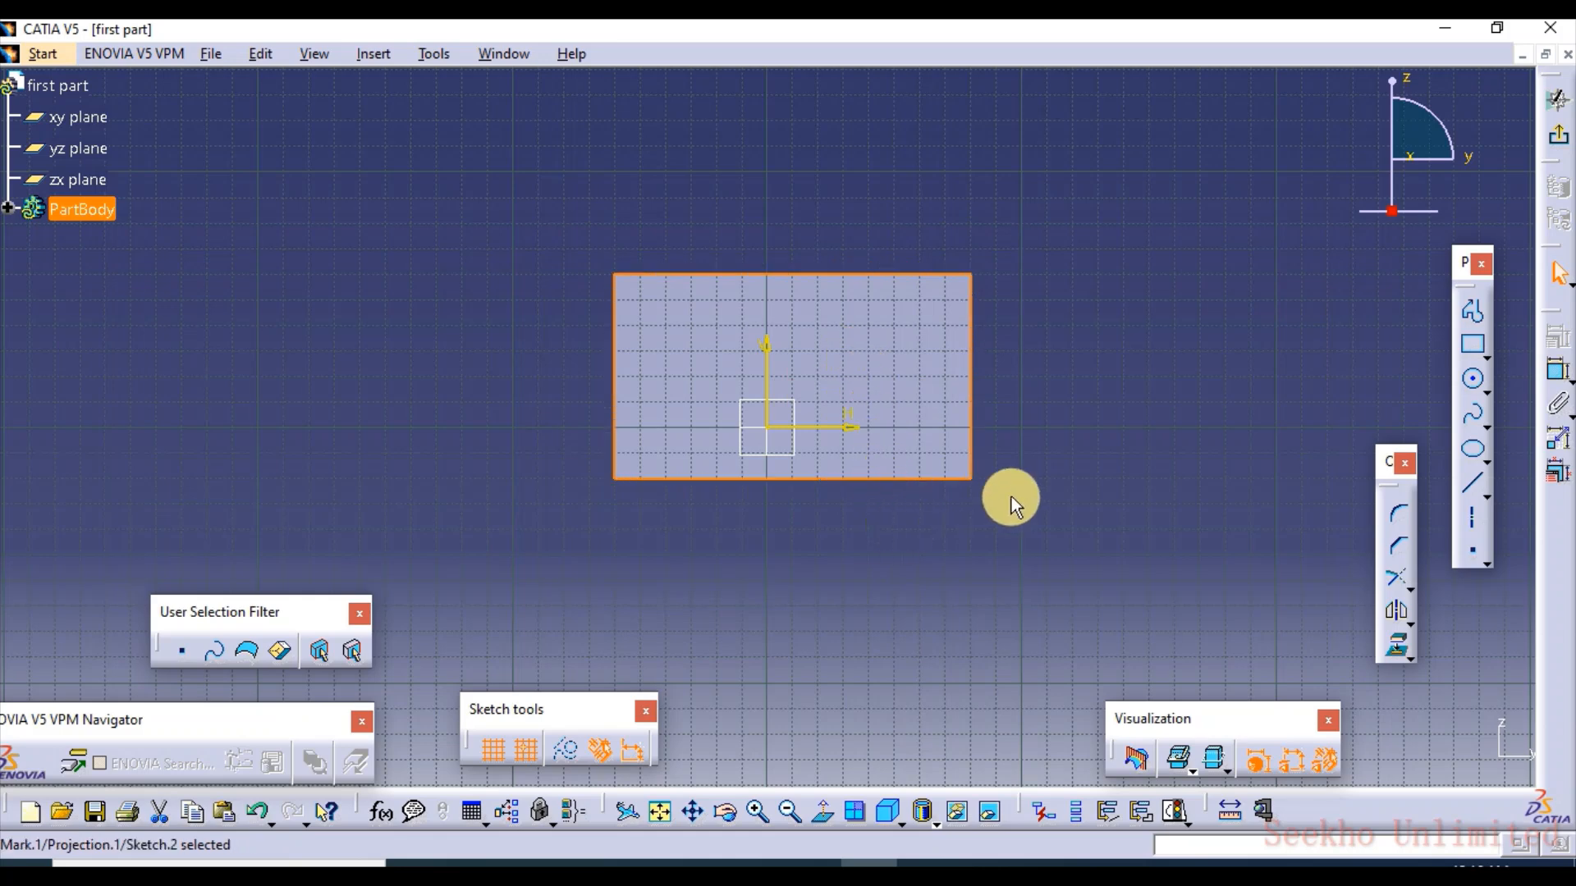
click(1106, 298)
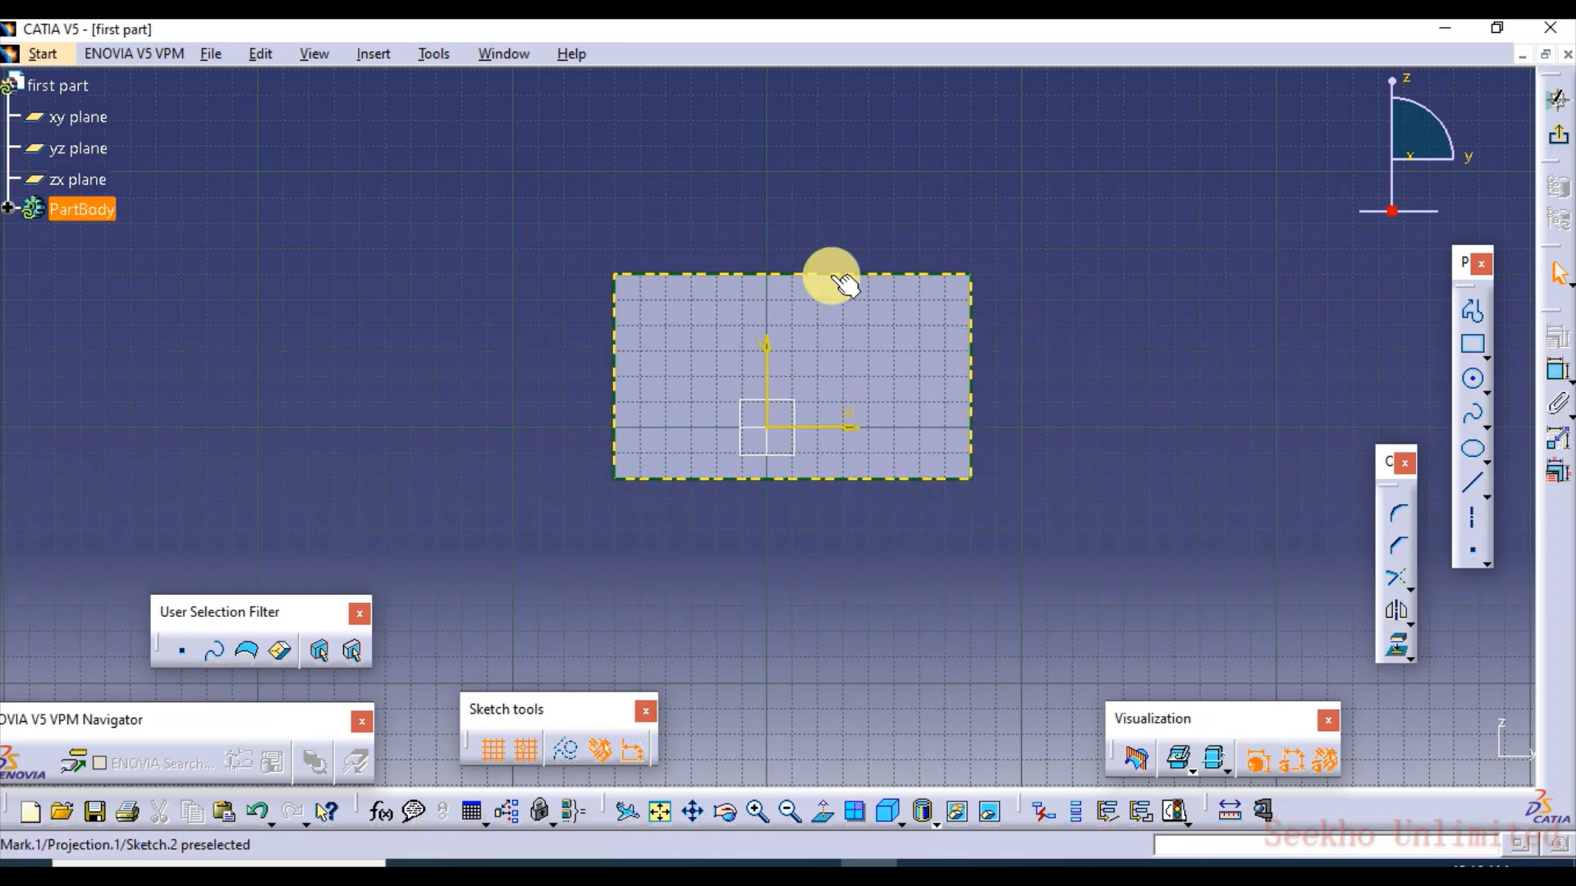
Step: Examine the projected outline in relation to the pad and the yz plane from oblique views
mouse_move(1244, 286)
middle_down()
mouse_move(925, 429)
mouse_move(865, 429)
middle_up()
mouse_move(949, 366)
middle_down()
mouse_move(816, 436)
mouse_move(770, 440)
mouse_move(756, 417)
mouse_move(791, 323)
middle_up()
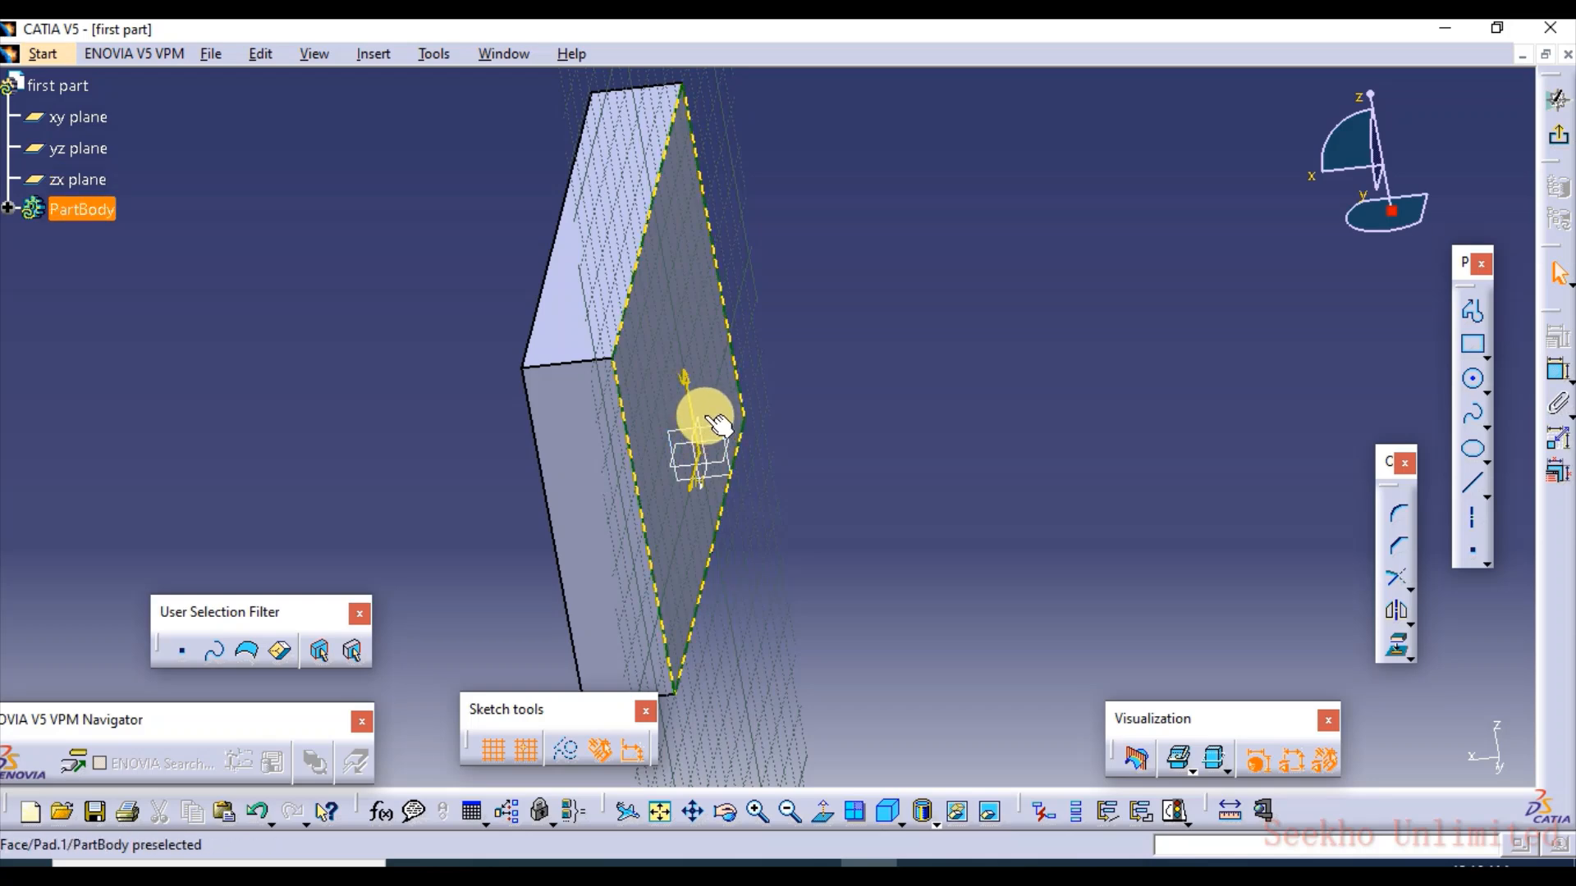
click(703, 444)
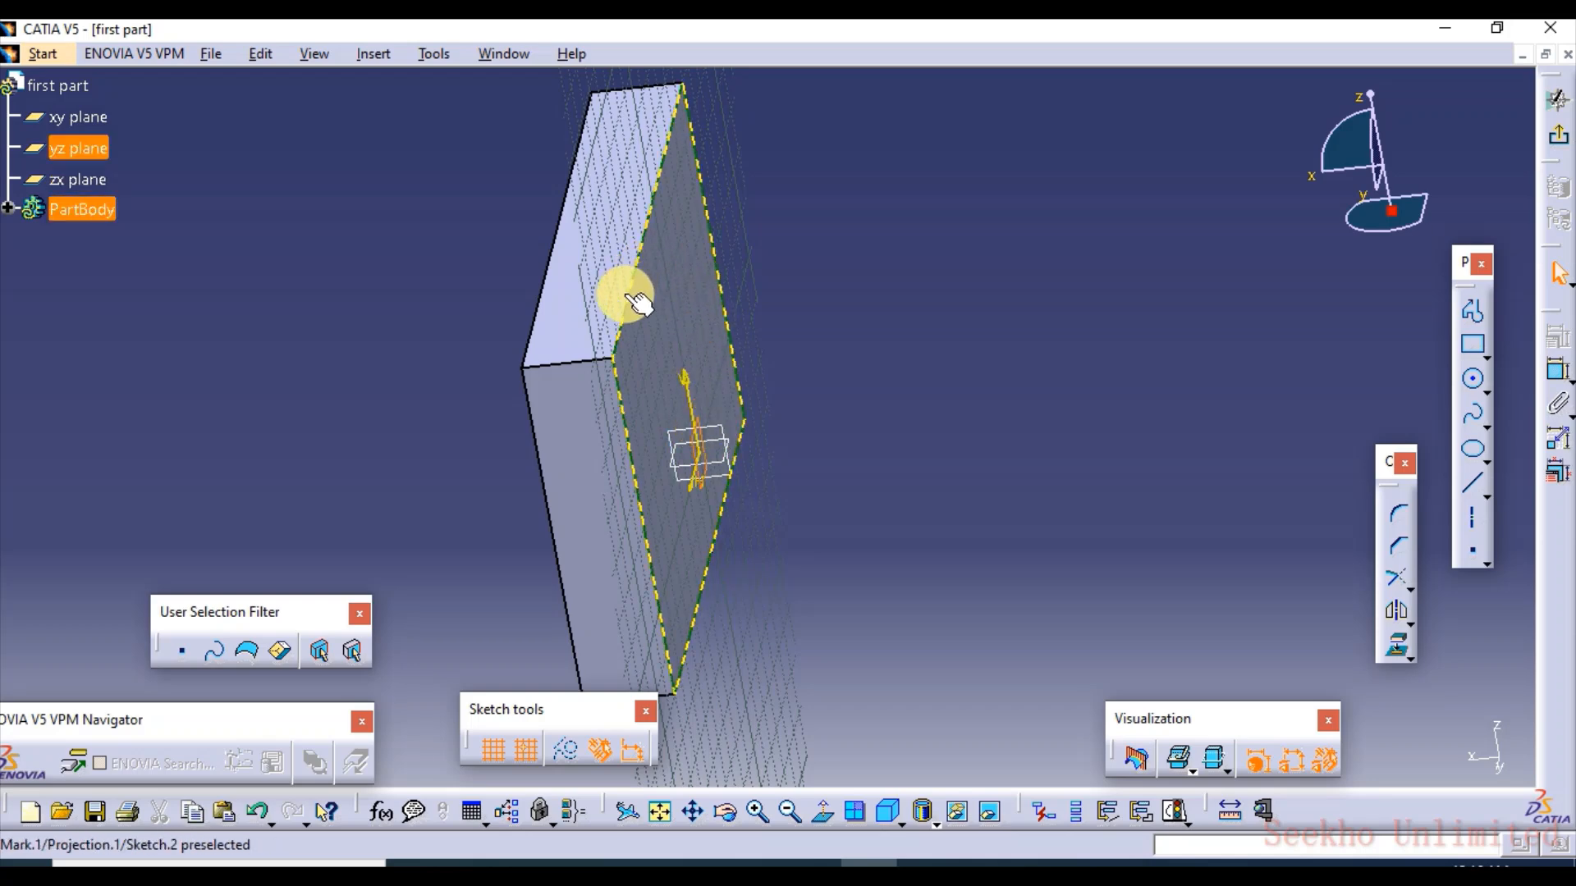
middle_drag(812, 287, 964, 440)
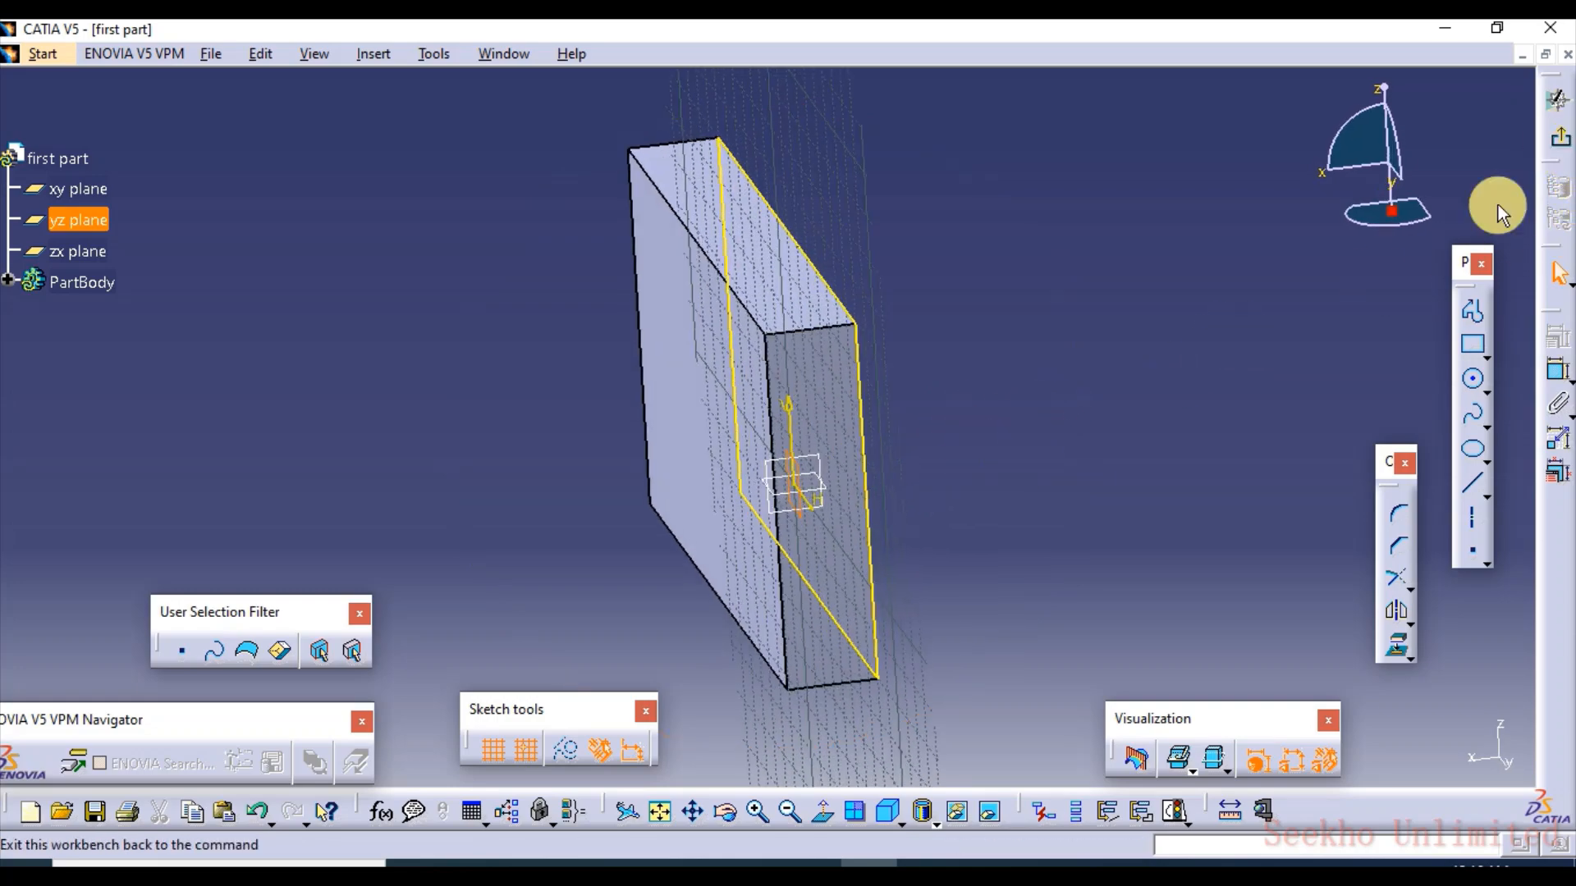
Step: View the sketch plane head-on and delete the projected outline of the rectangular face
click(825, 821)
click(888, 391)
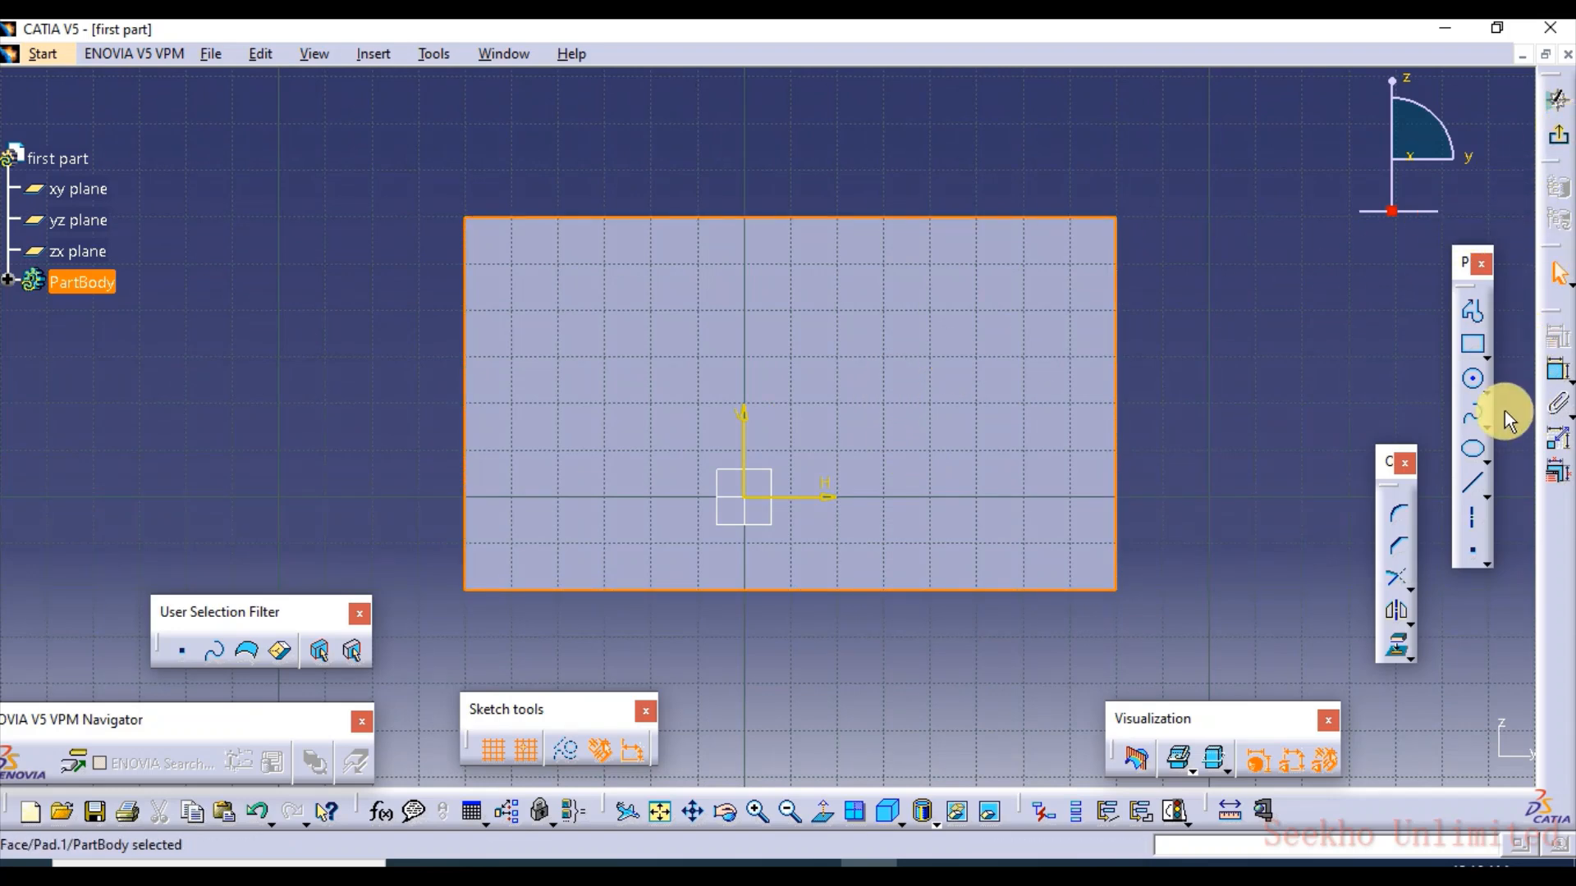
click(1230, 314)
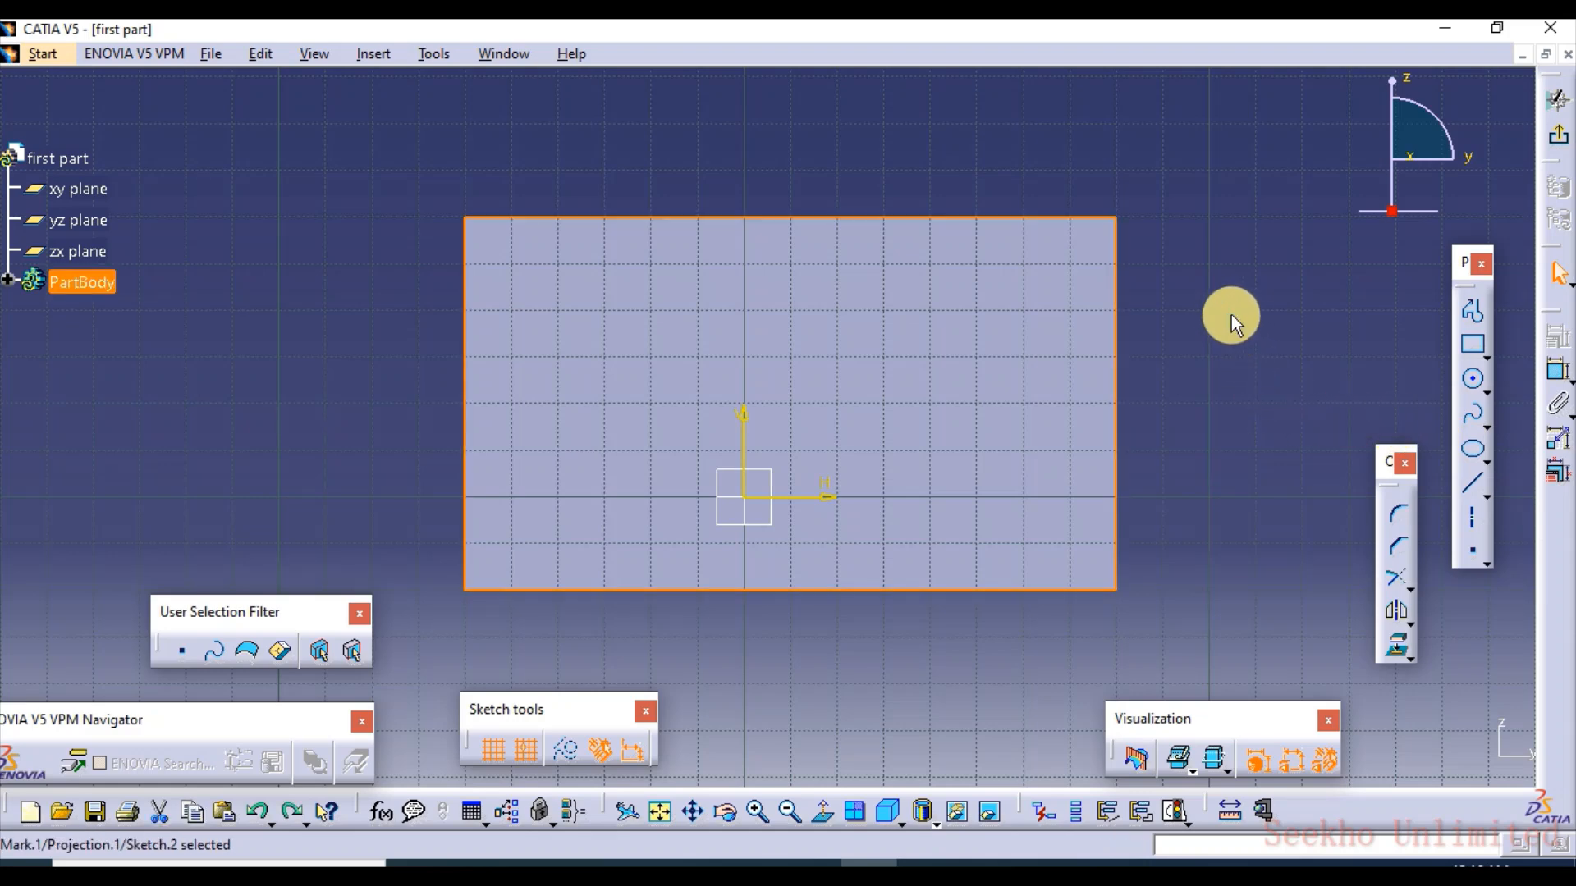
click(1230, 314)
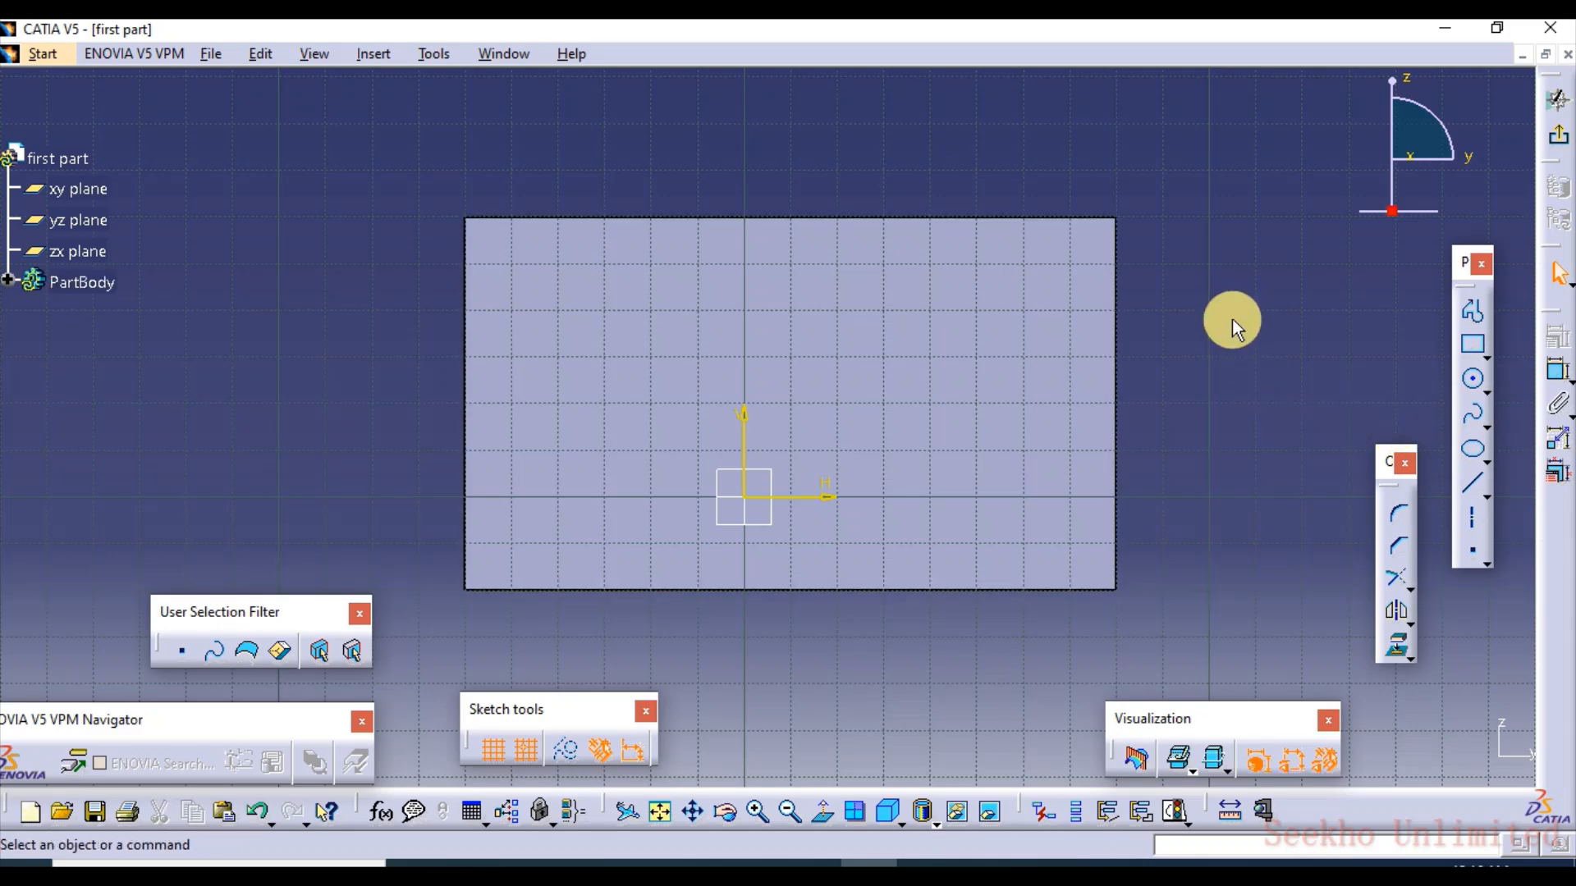
Step: Sketch a circle within the block's outline, on the positive H and V side of the origin, and exit the sketch
click(1474, 383)
click(837, 403)
click(896, 350)
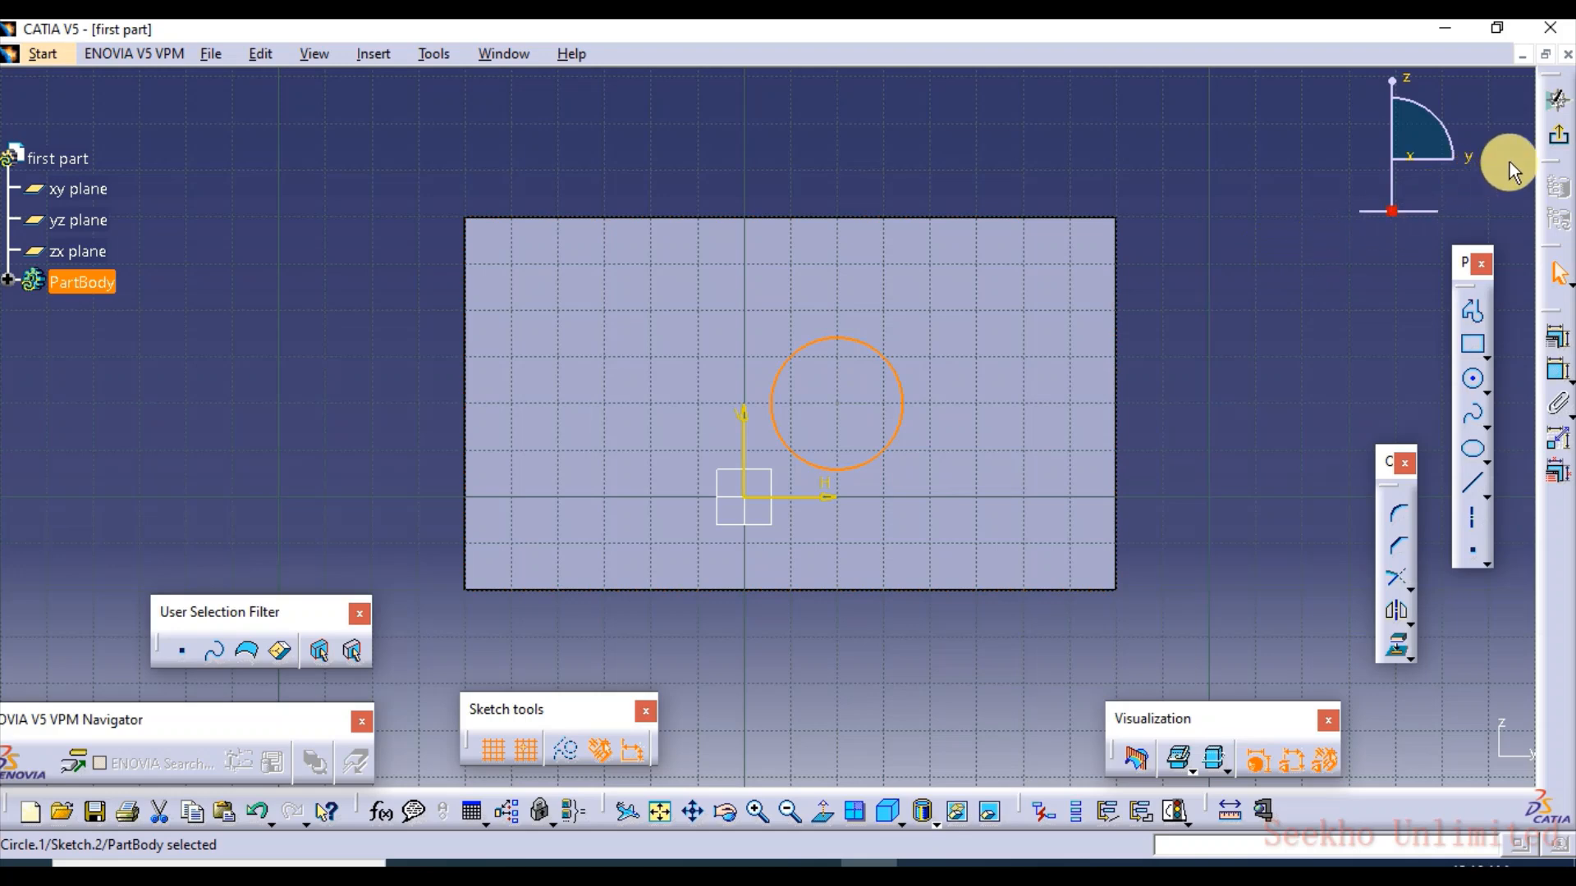
click(1559, 139)
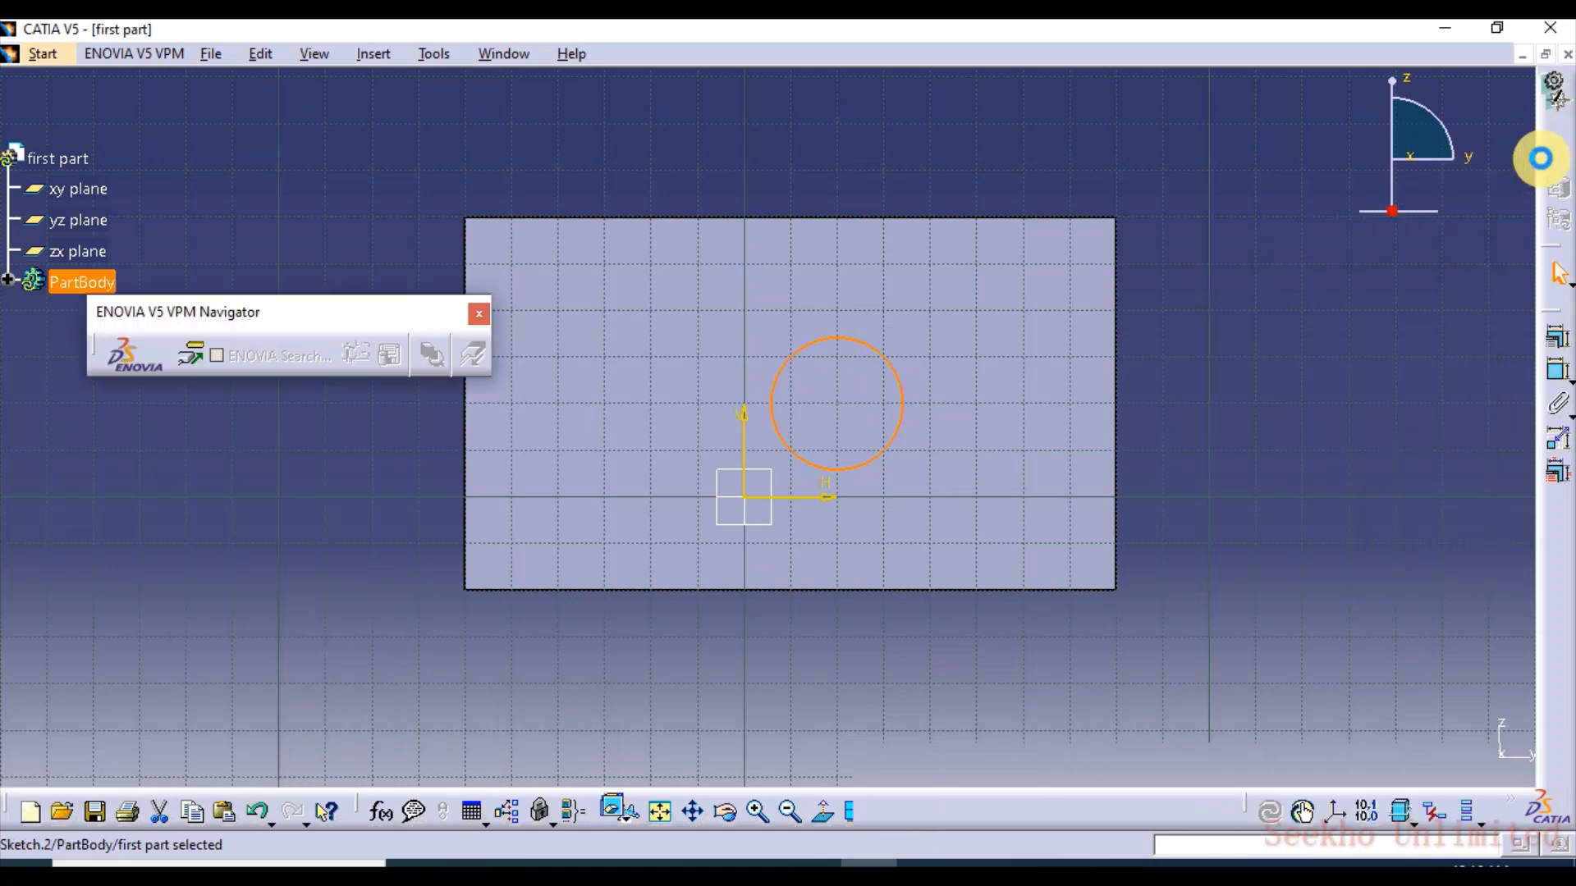
Step: Try to extrude the circle 20 mm into the existing block, and undo the pad
click(1558, 347)
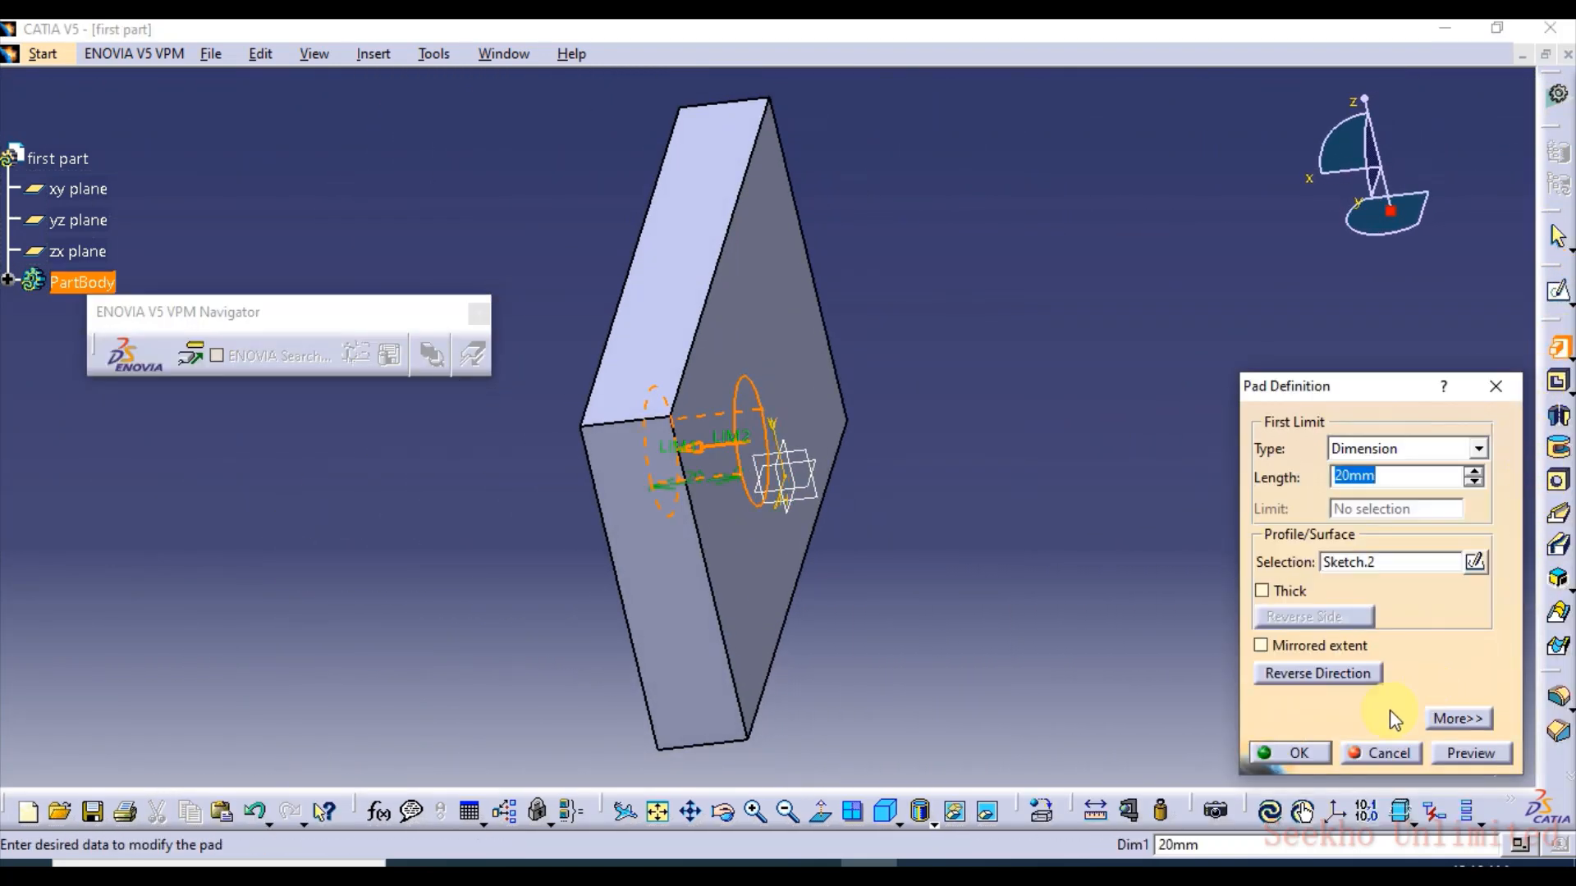
click(1270, 767)
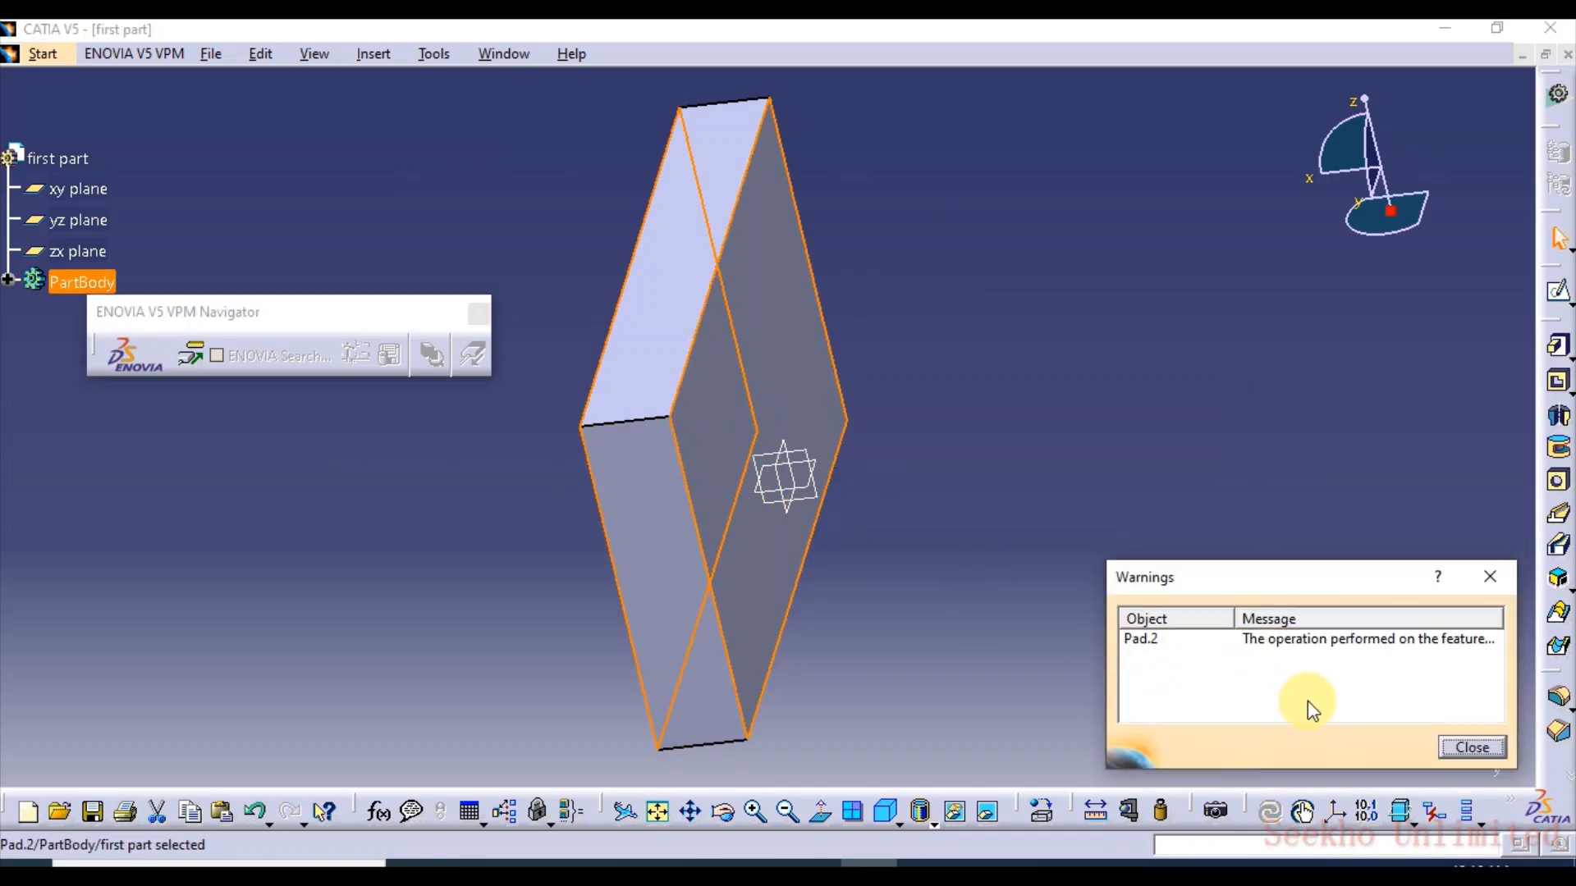
click(1441, 743)
middle_drag(544, 455, 648, 451)
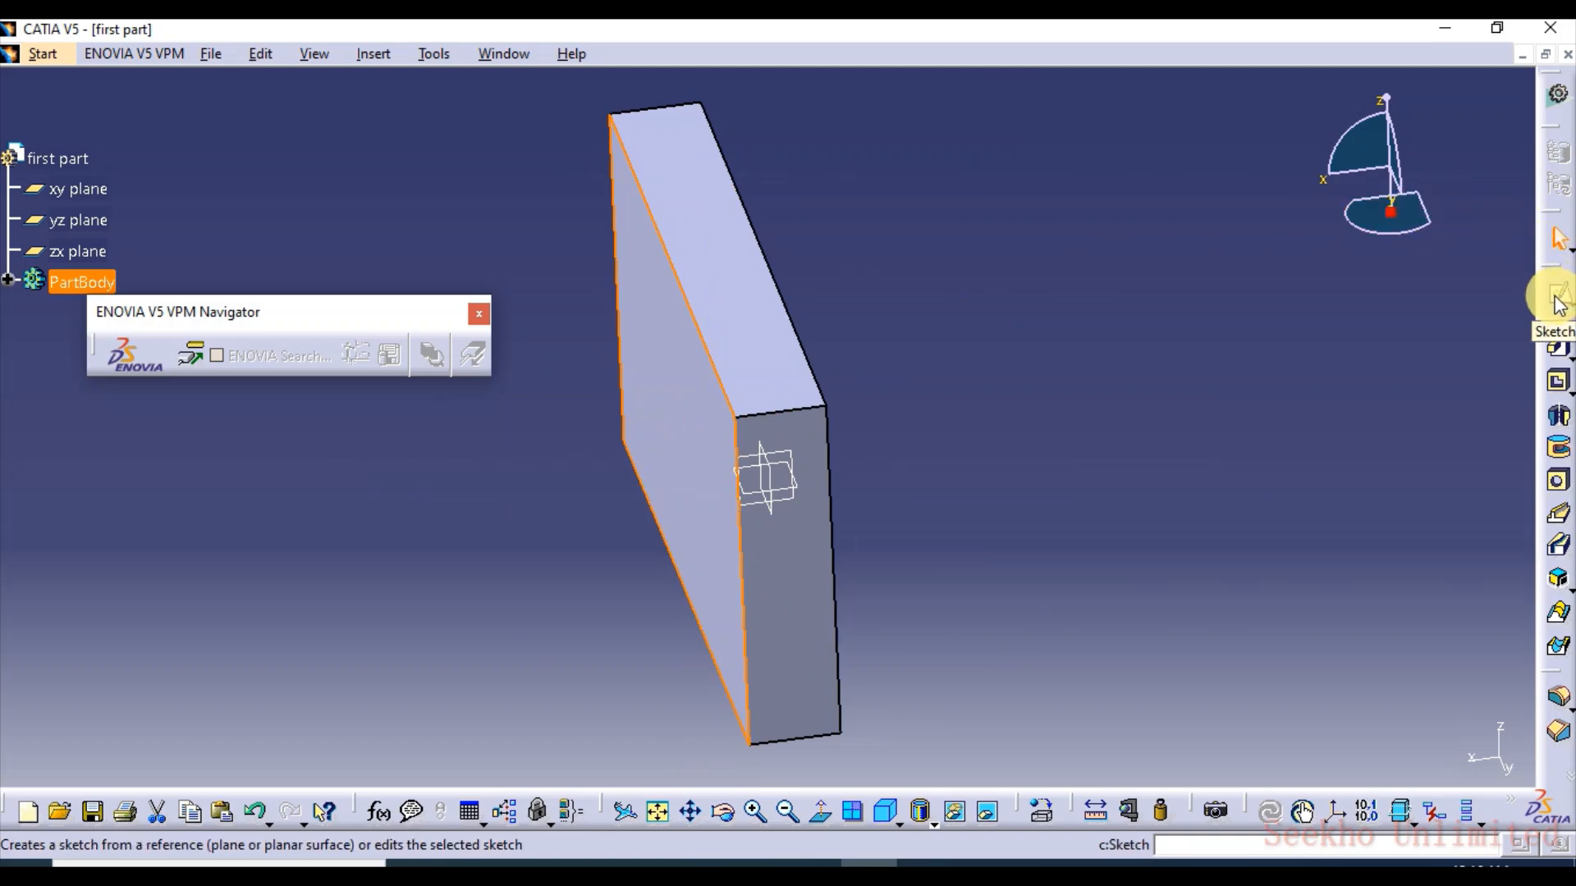
key(ctrl+z)
key(ctrl+z)
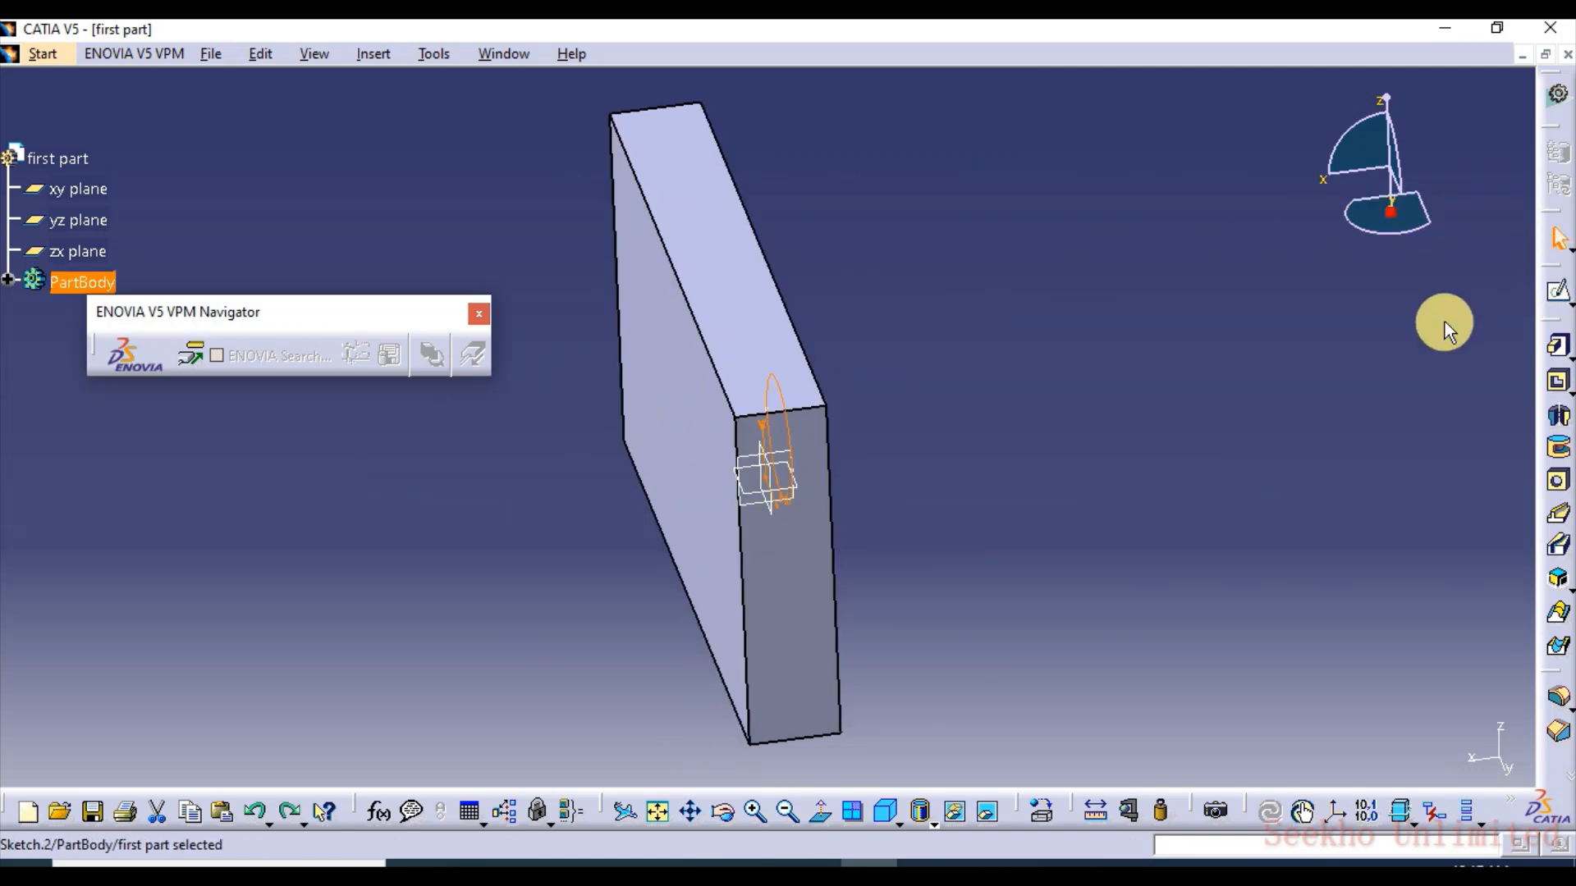
Step: Extrude the circle sketch 20 mm in the reversed direction, away from the block
middle_drag(1145, 427, 936, 472)
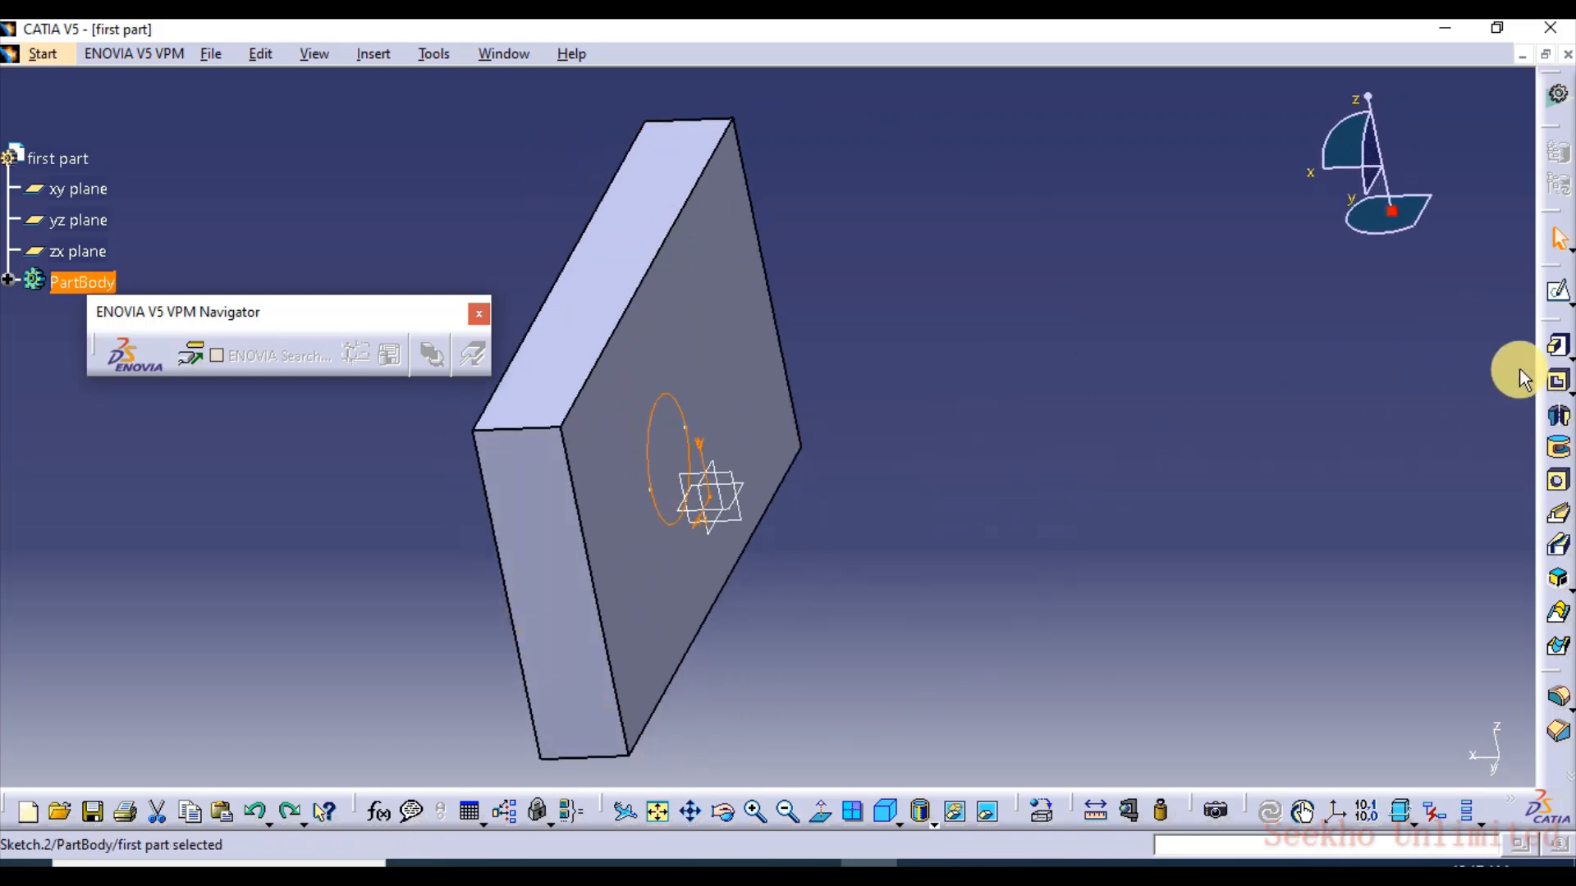
click(1557, 346)
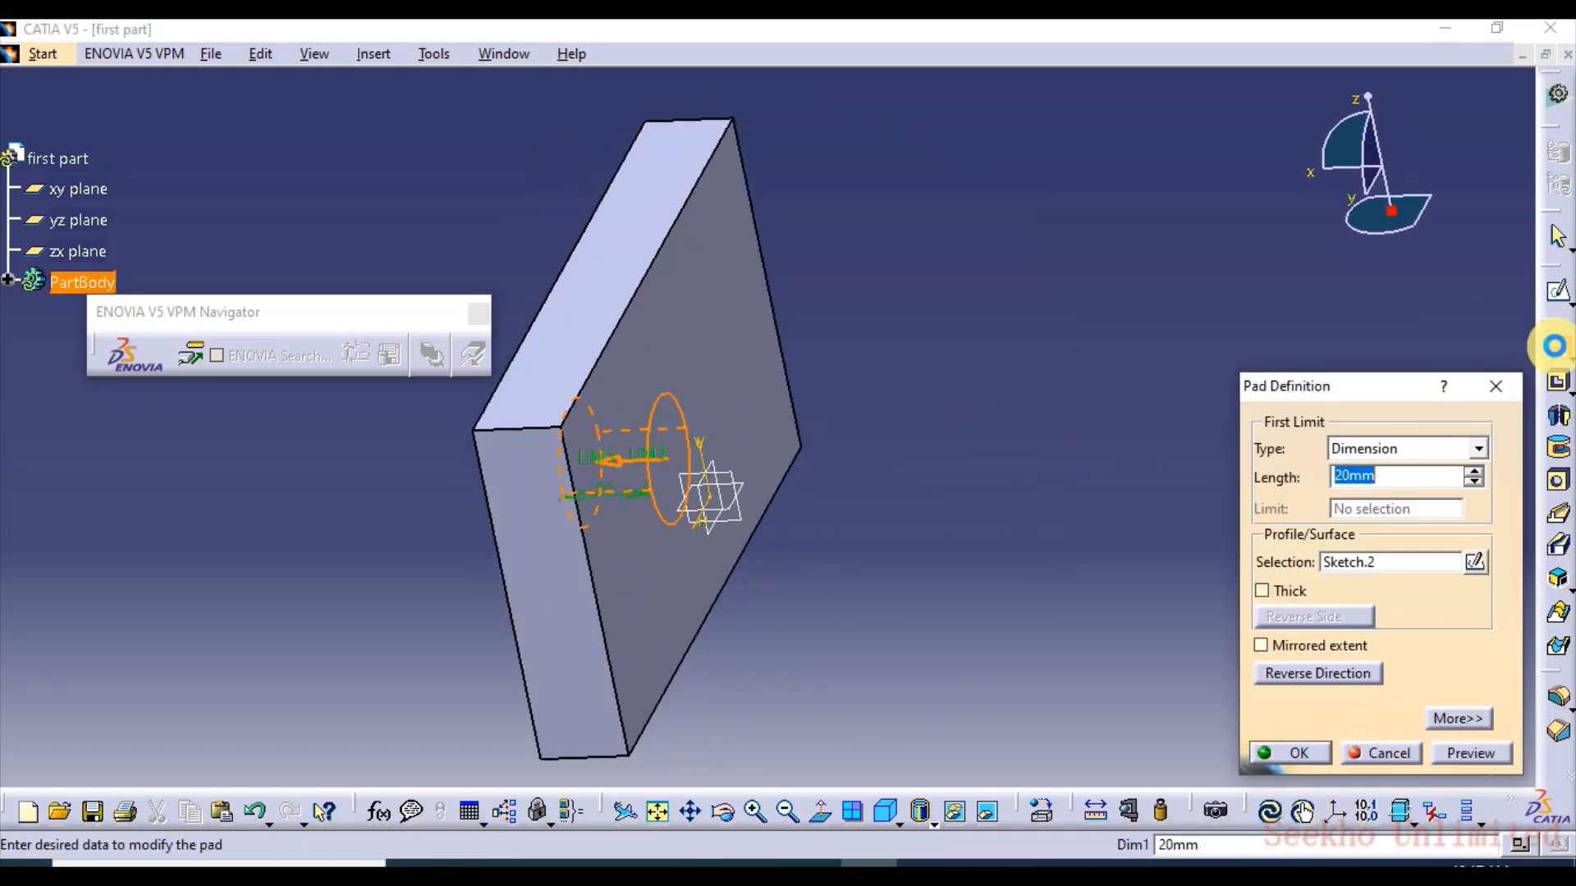
click(614, 462)
click(1303, 752)
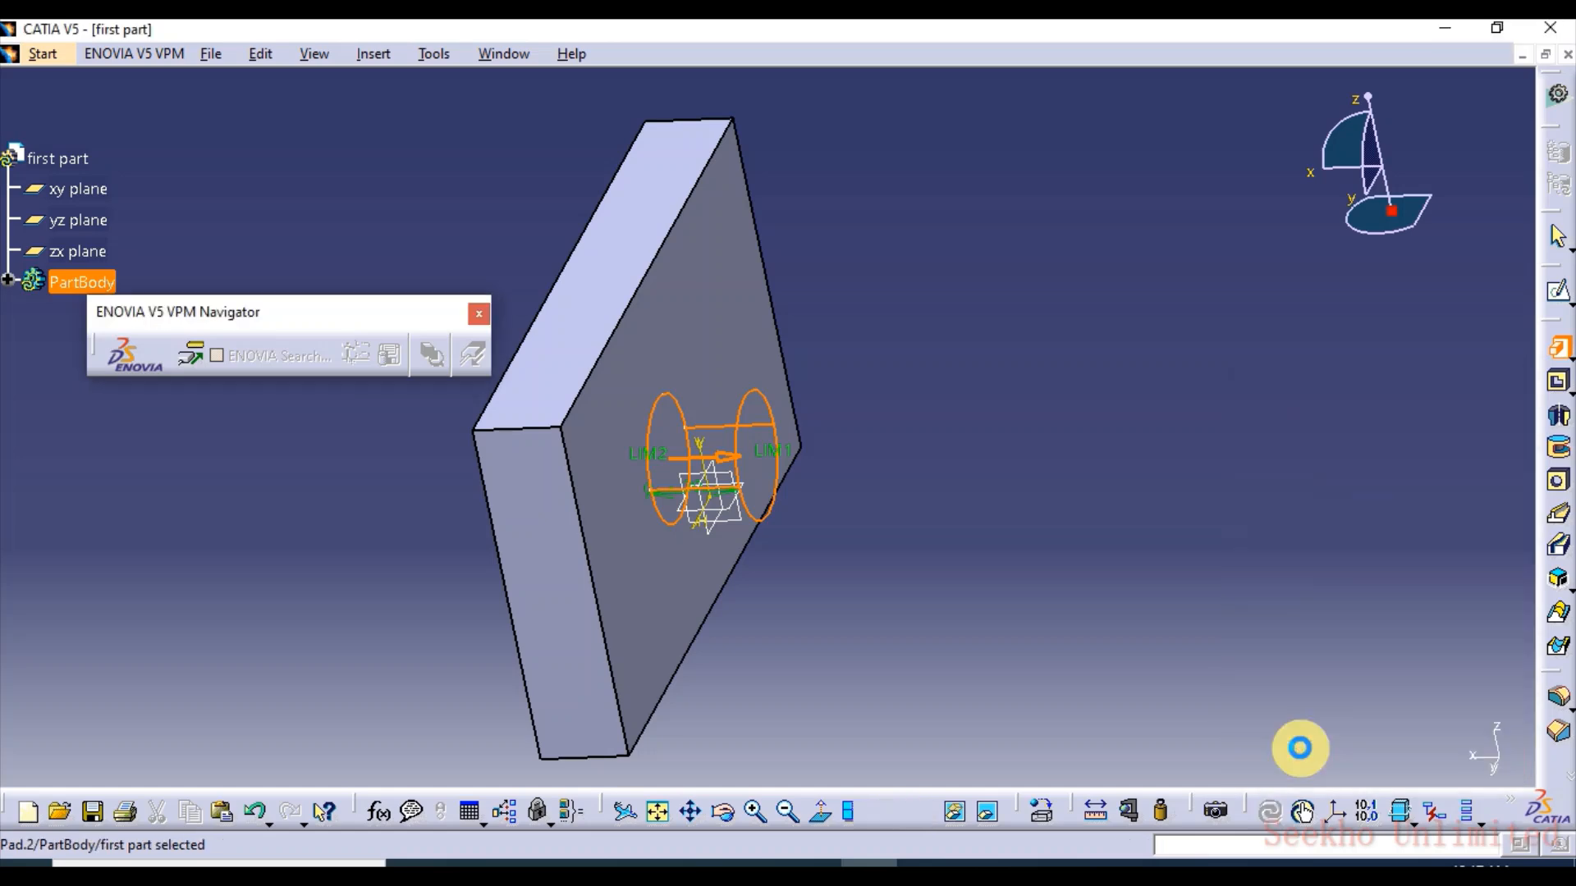
Step: Start a new sketch on the block's large flat face opposite the cylindrical boss
middle_drag(879, 545, 1005, 504)
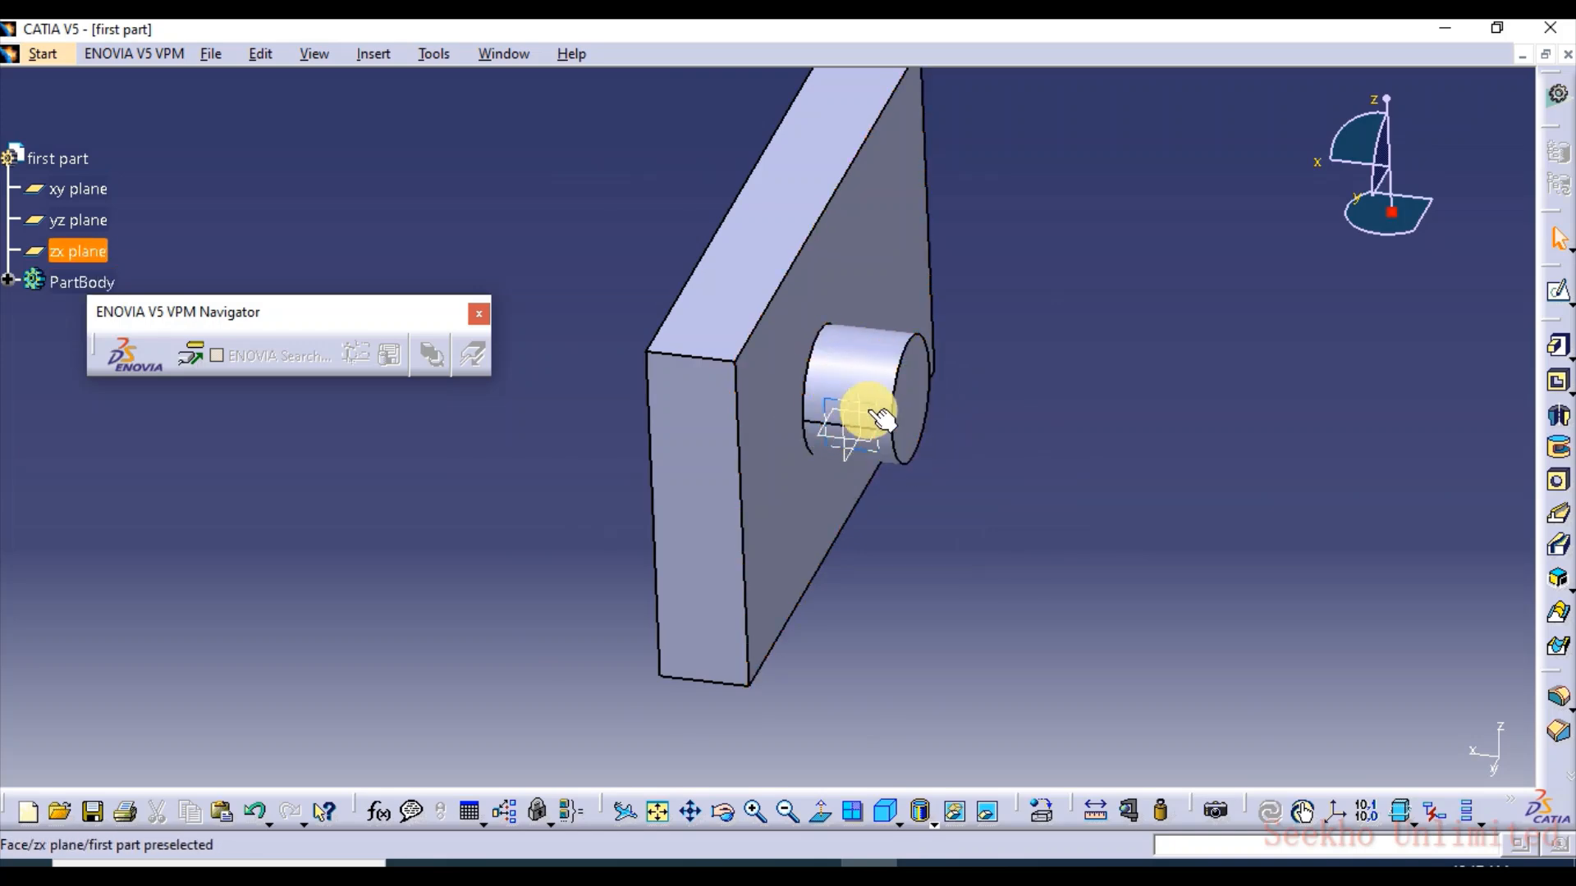
middle_drag(839, 442, 921, 447)
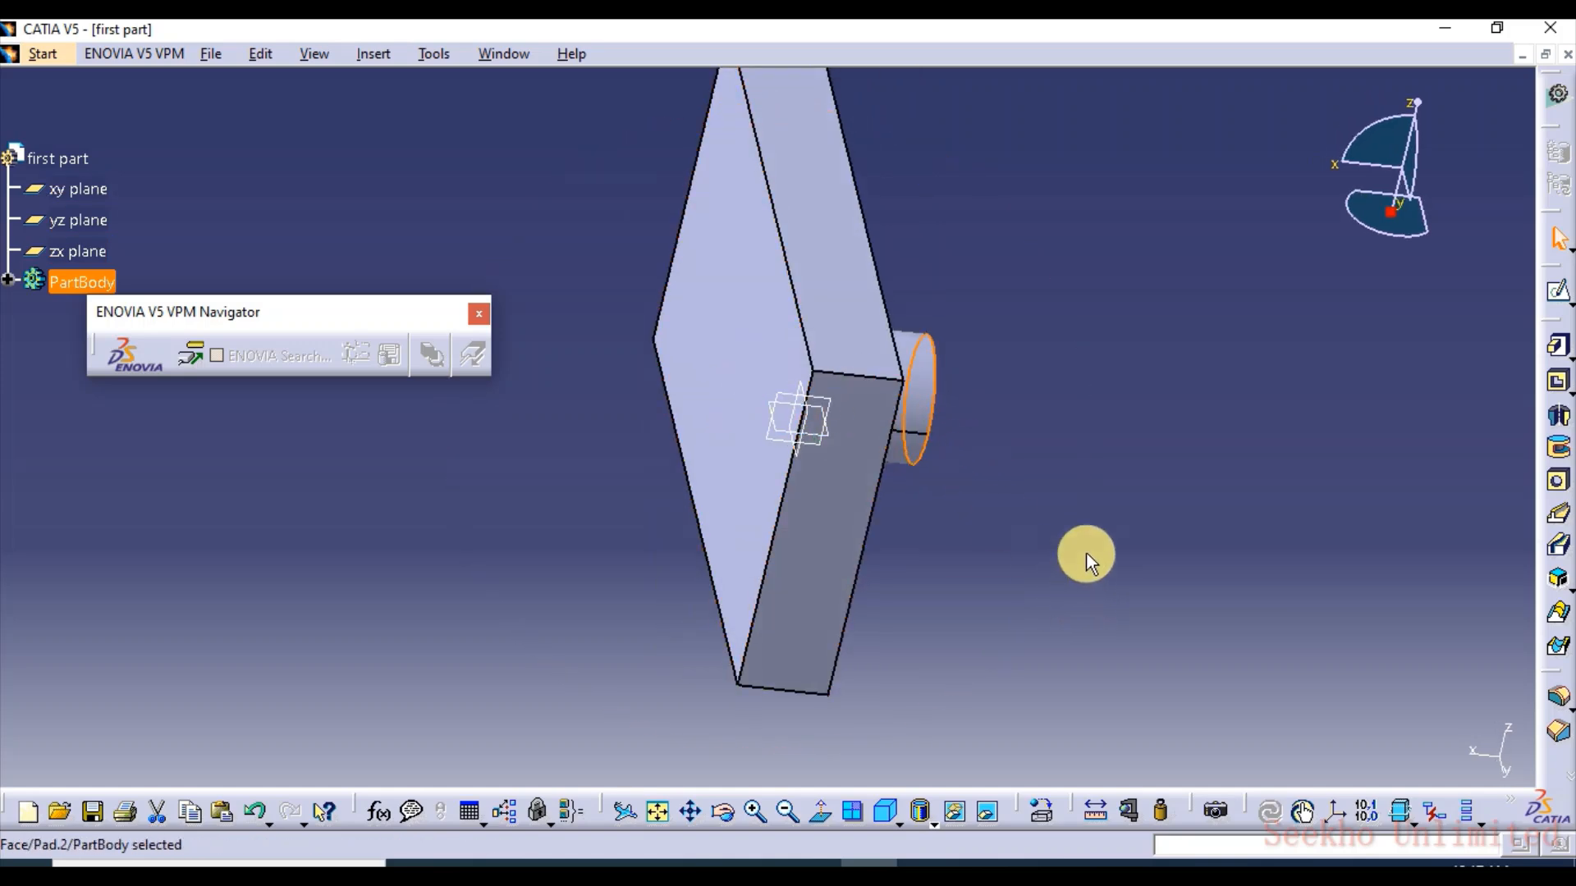
click(749, 341)
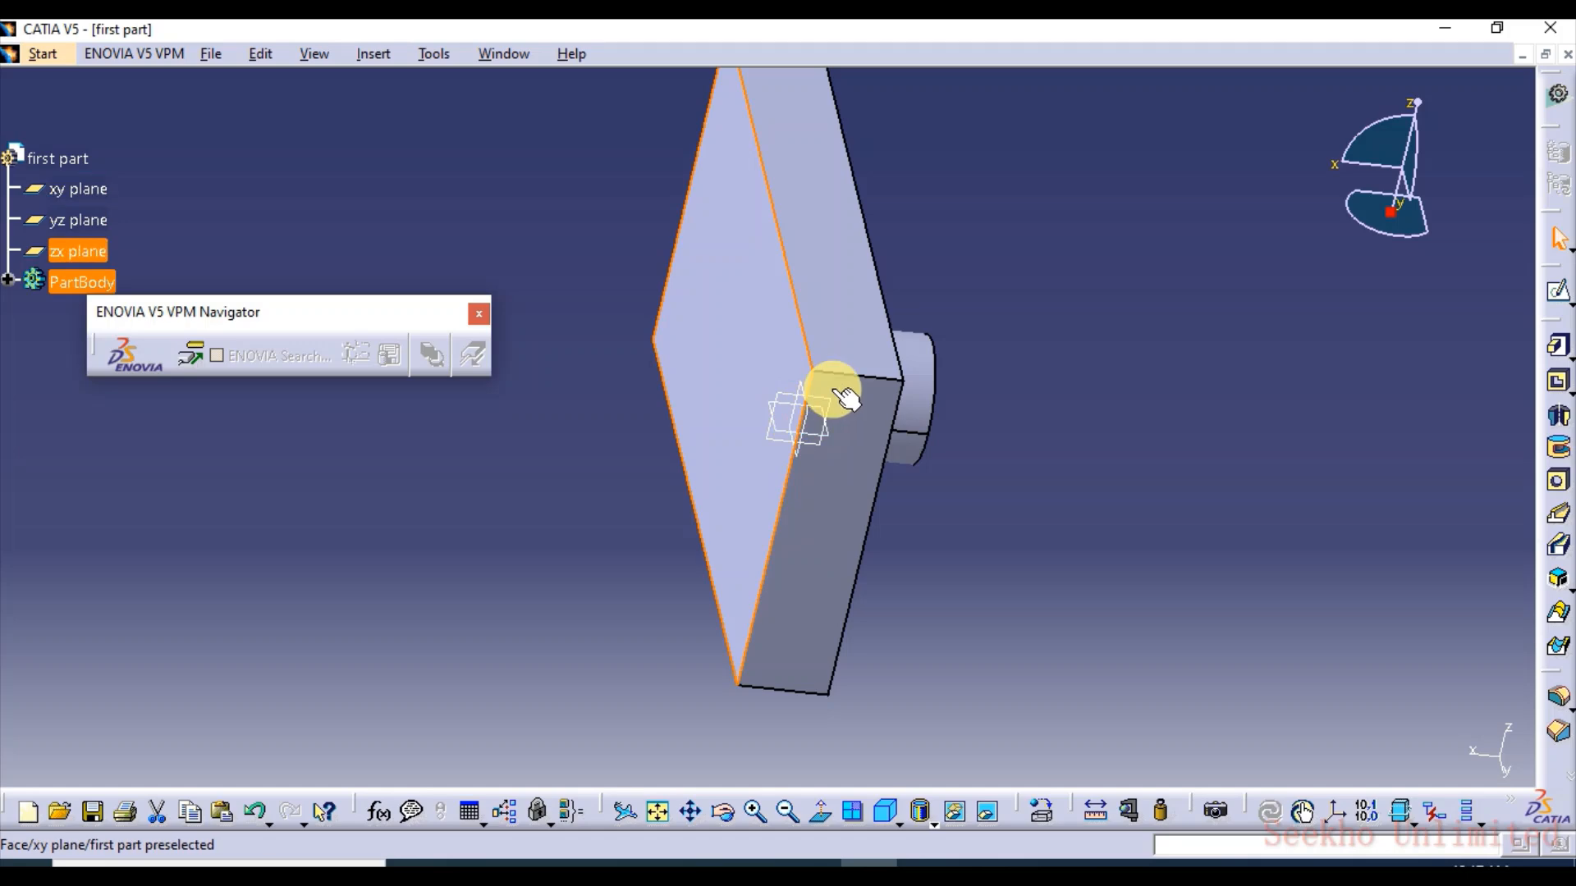
click(747, 300)
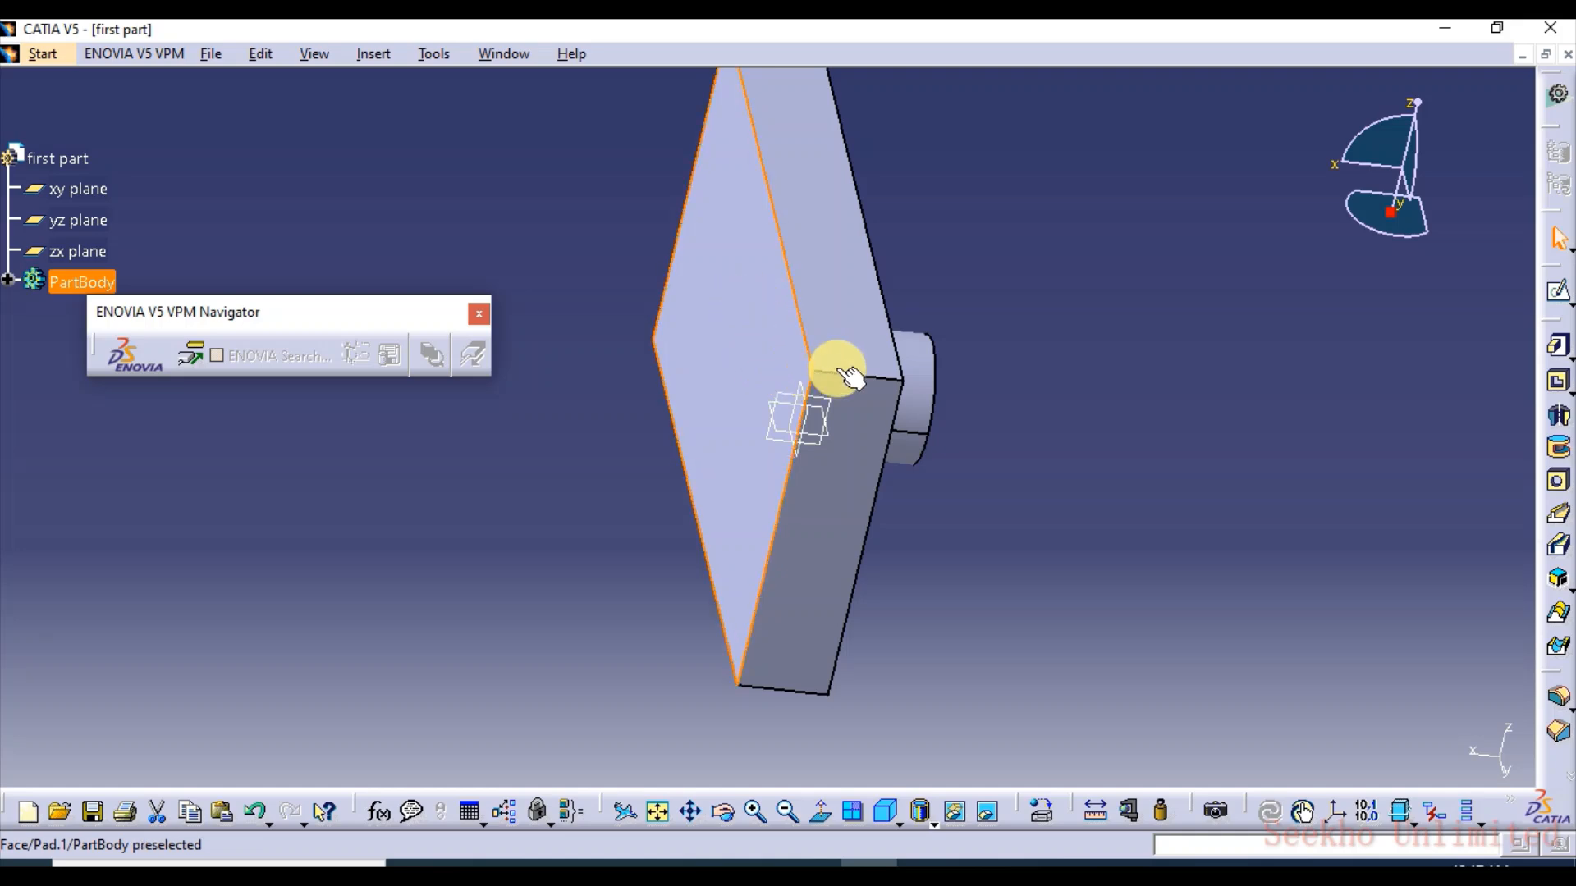
click(1553, 294)
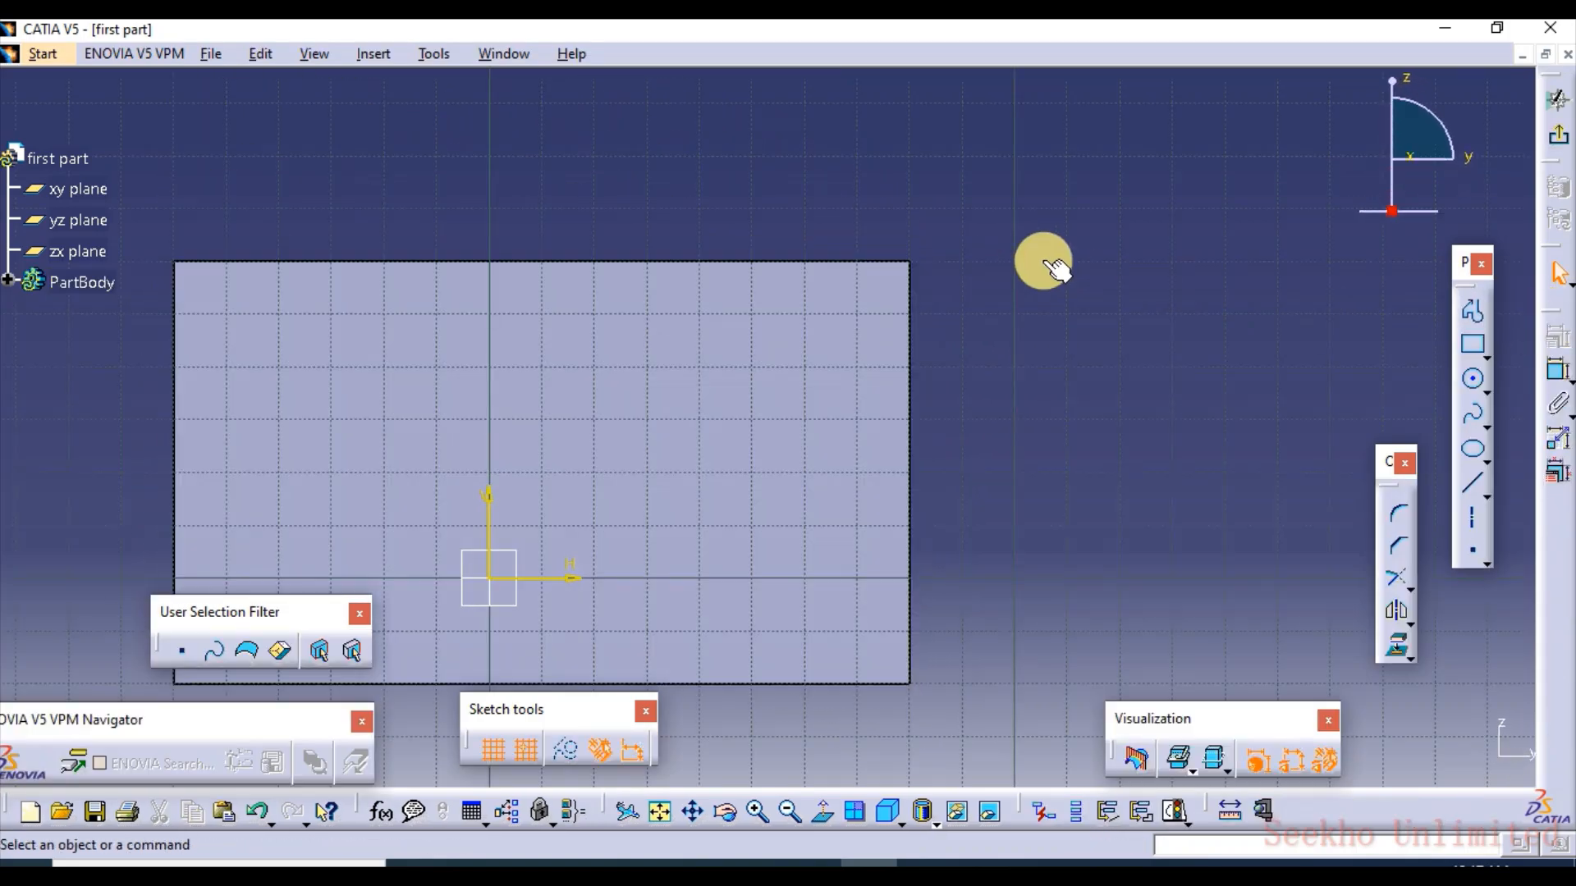
Step: Hide the sketch grid and display it again in the normal view of the face
mouse_move(616, 449)
middle_down()
mouse_move(886, 366)
mouse_move(591, 415)
mouse_move(549, 447)
mouse_move(774, 377)
mouse_move(748, 450)
mouse_move(766, 404)
middle_up()
click(747, 283)
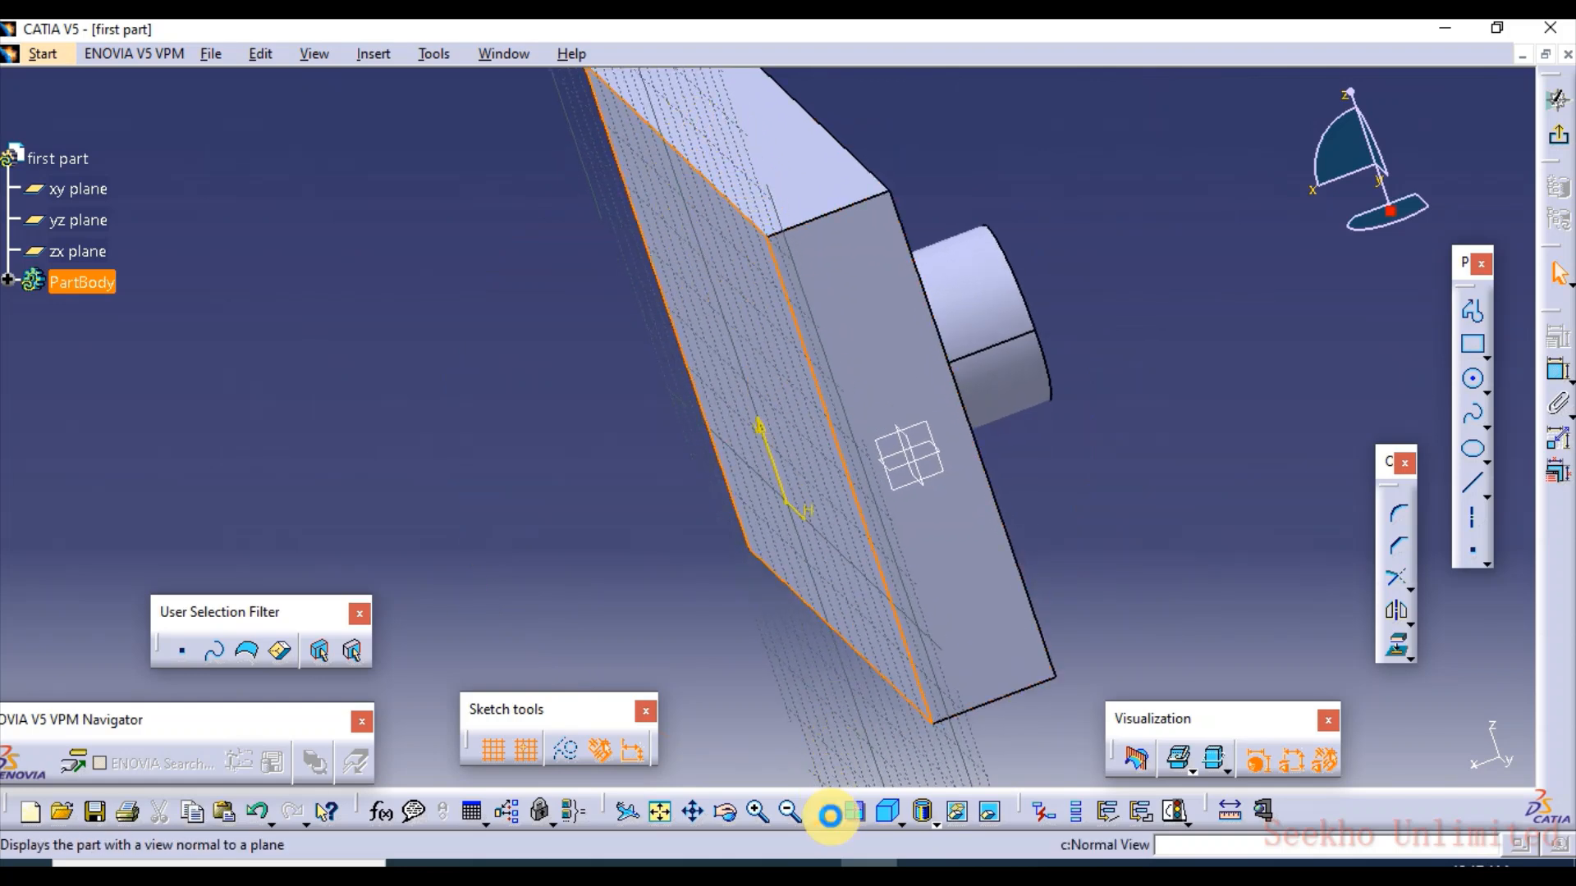
click(822, 811)
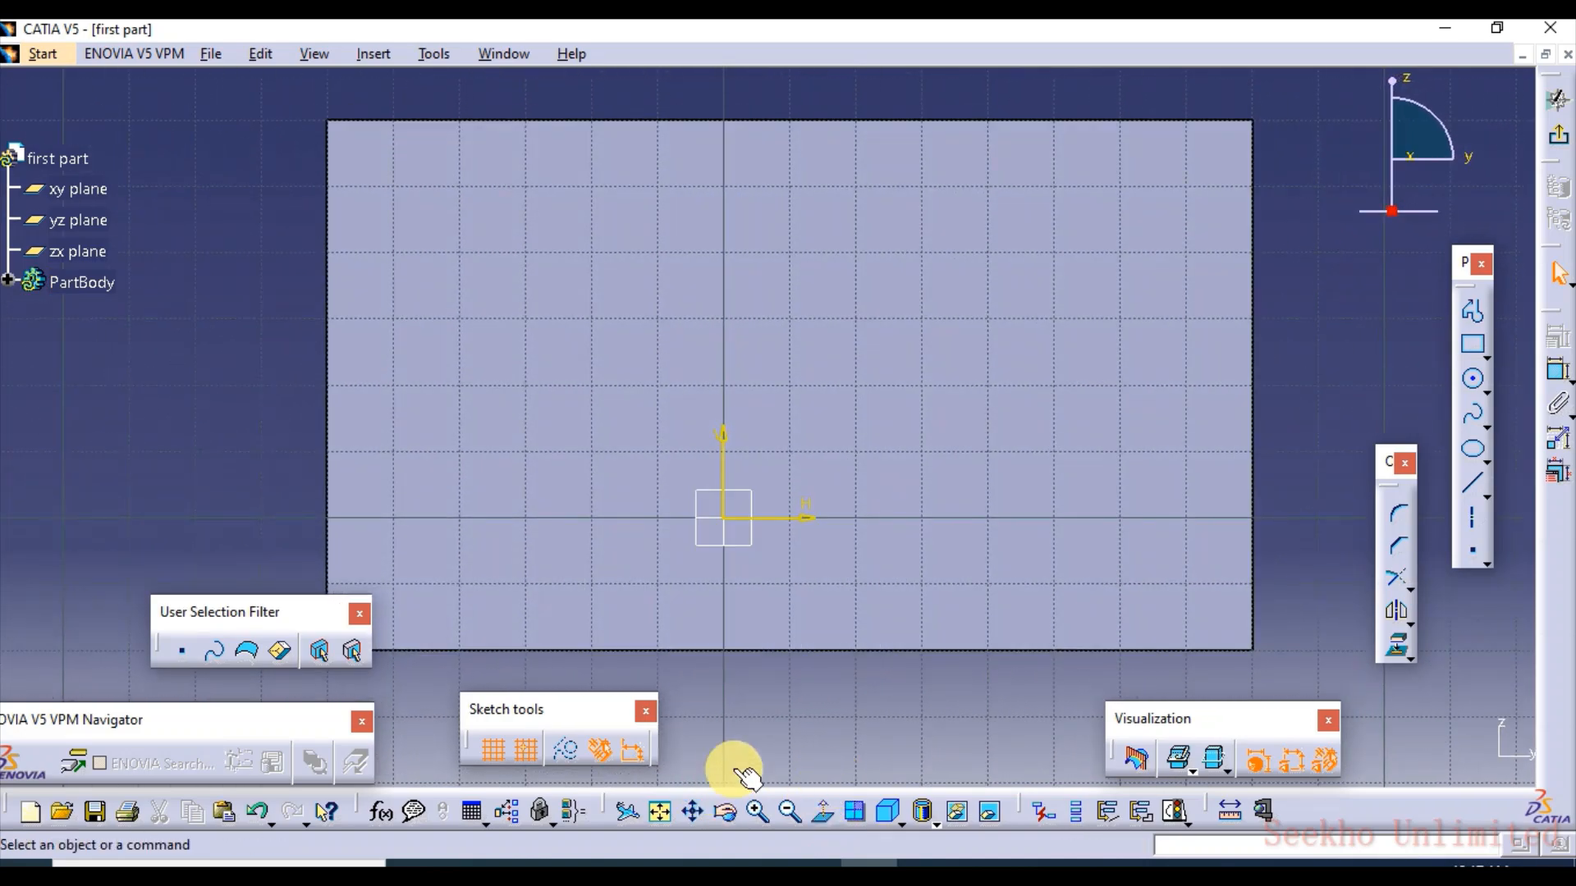
middle_drag(936, 426, 944, 473)
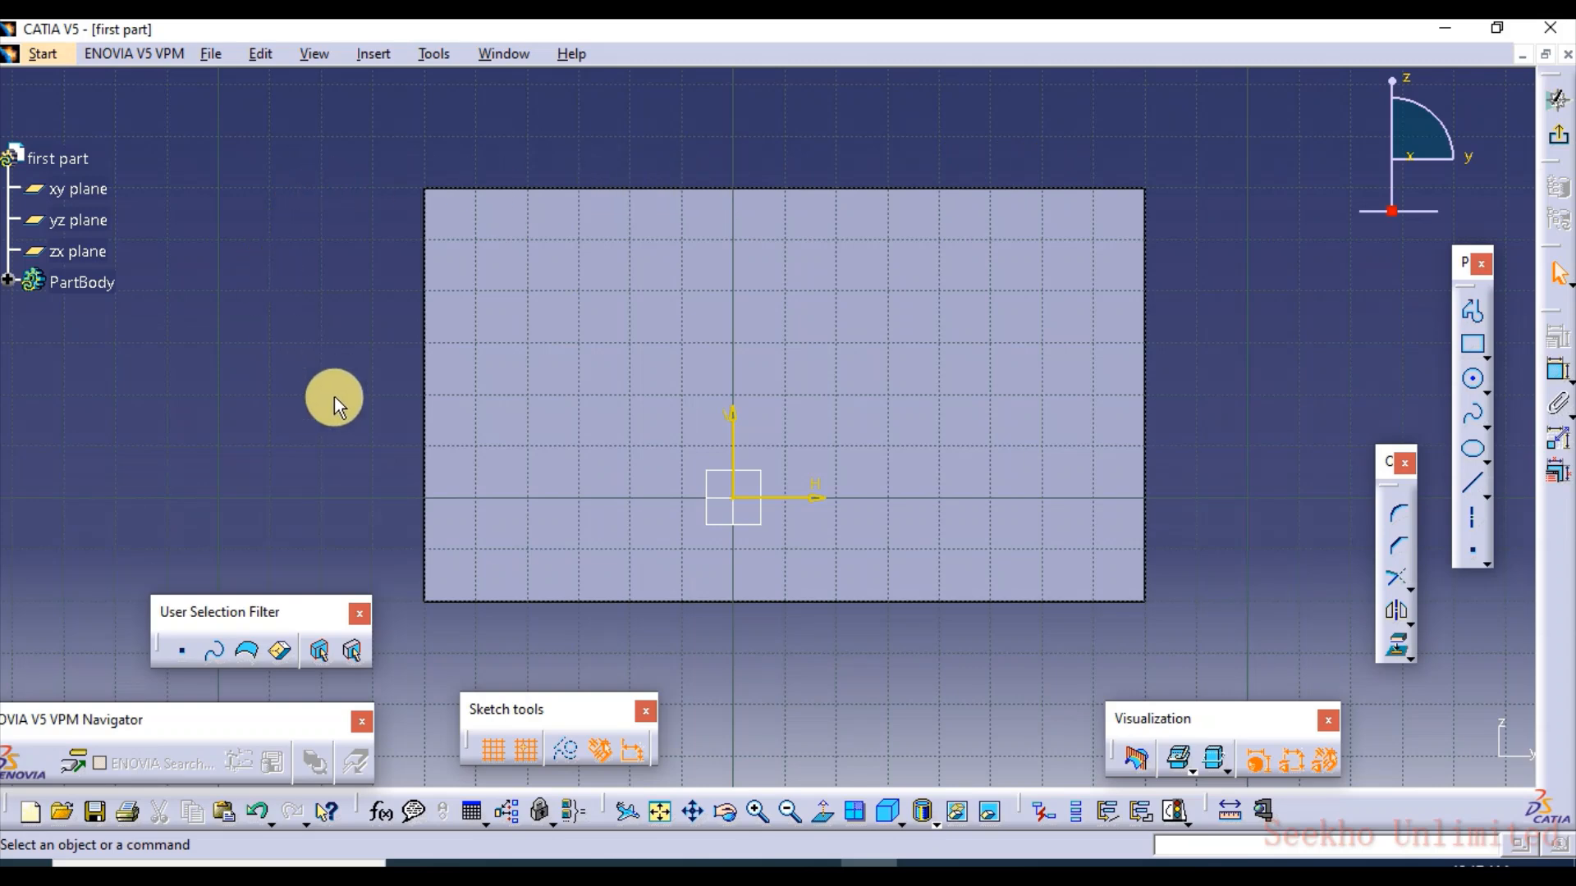
click(497, 753)
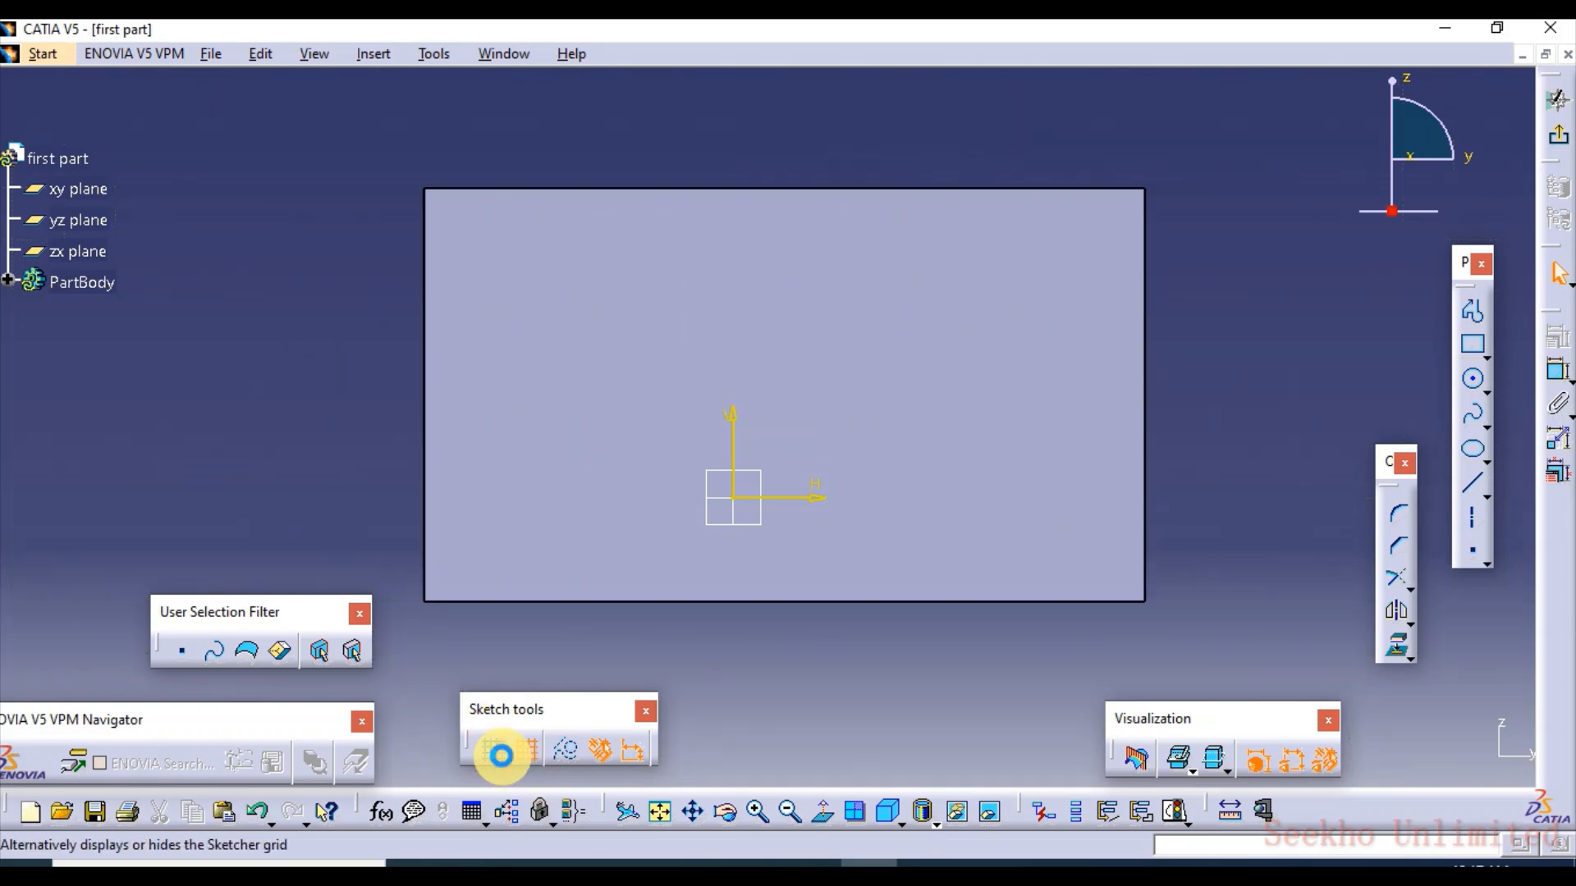
click(495, 750)
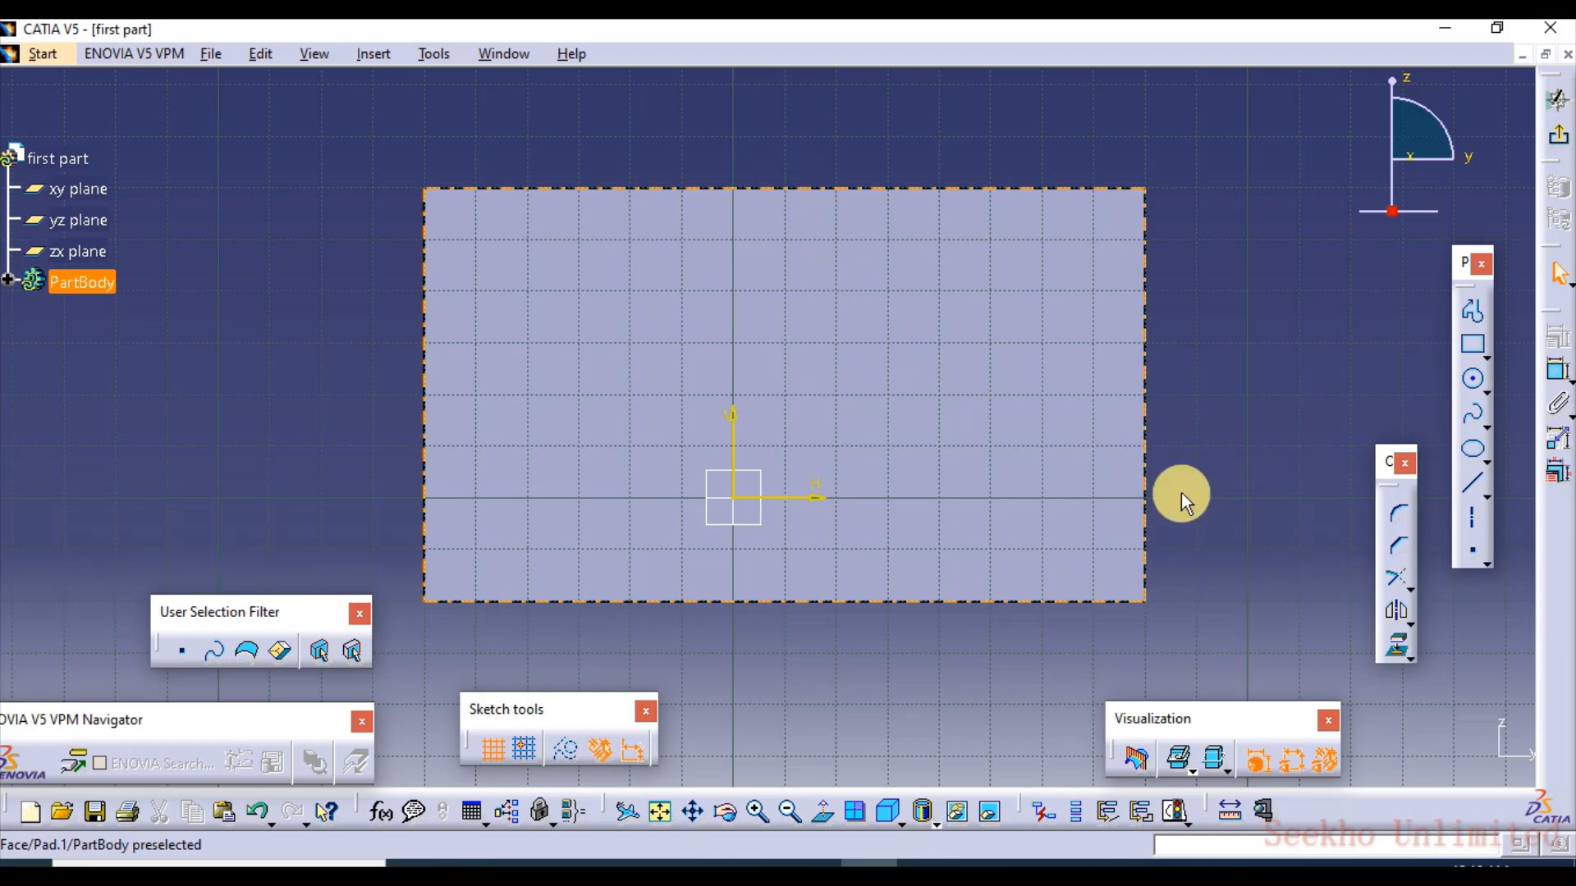
Step: Compare the Point tool's cursor coordinates with Snap to Point on and off, without placing a point
click(1475, 550)
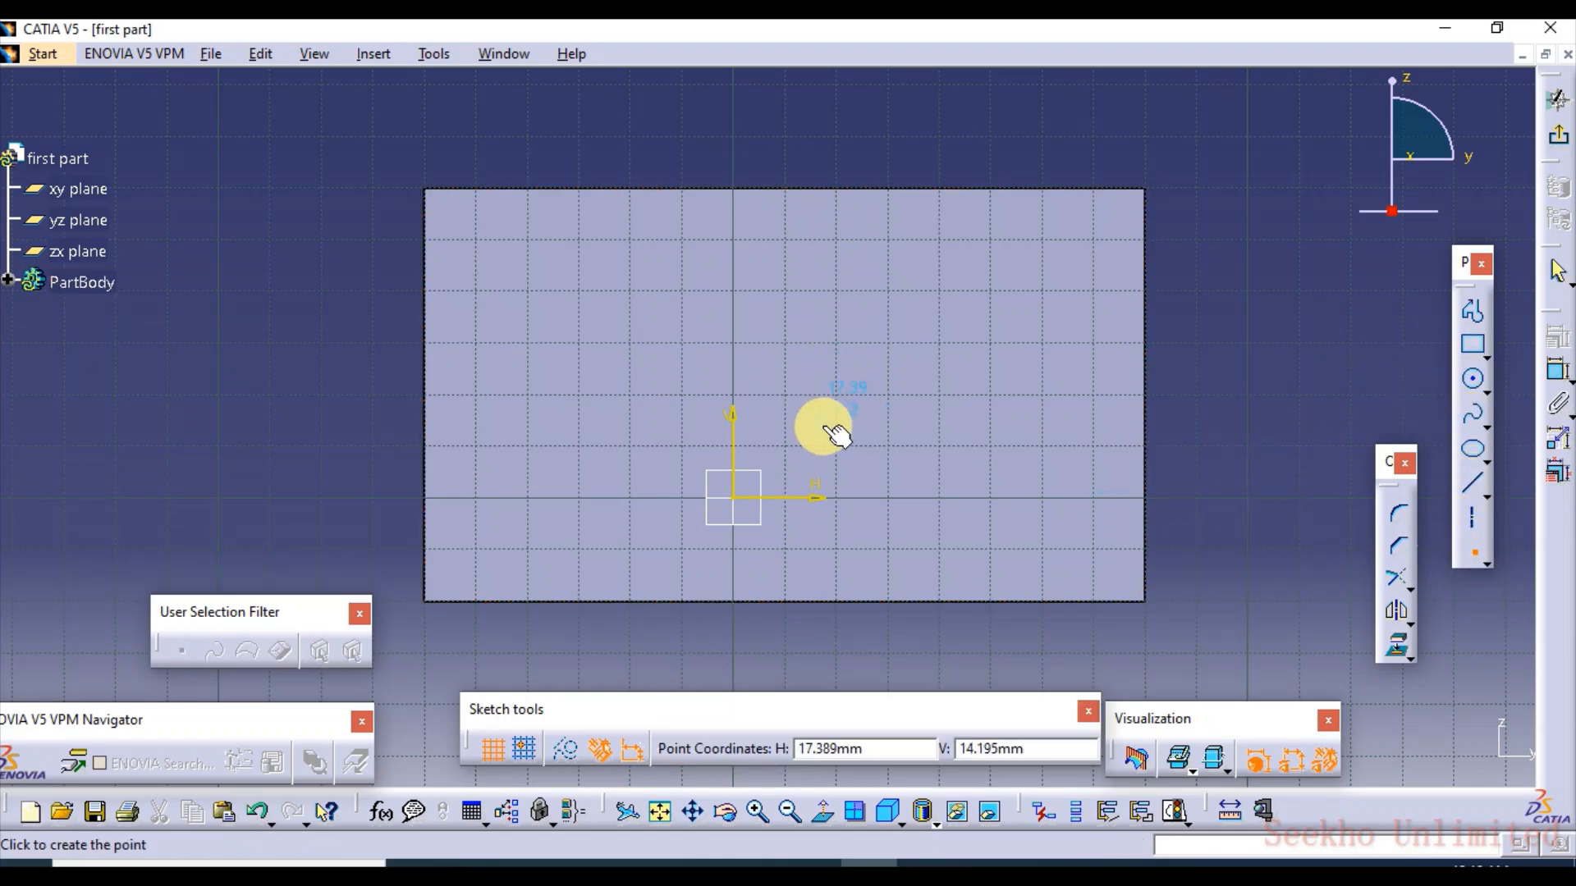
click(730, 499)
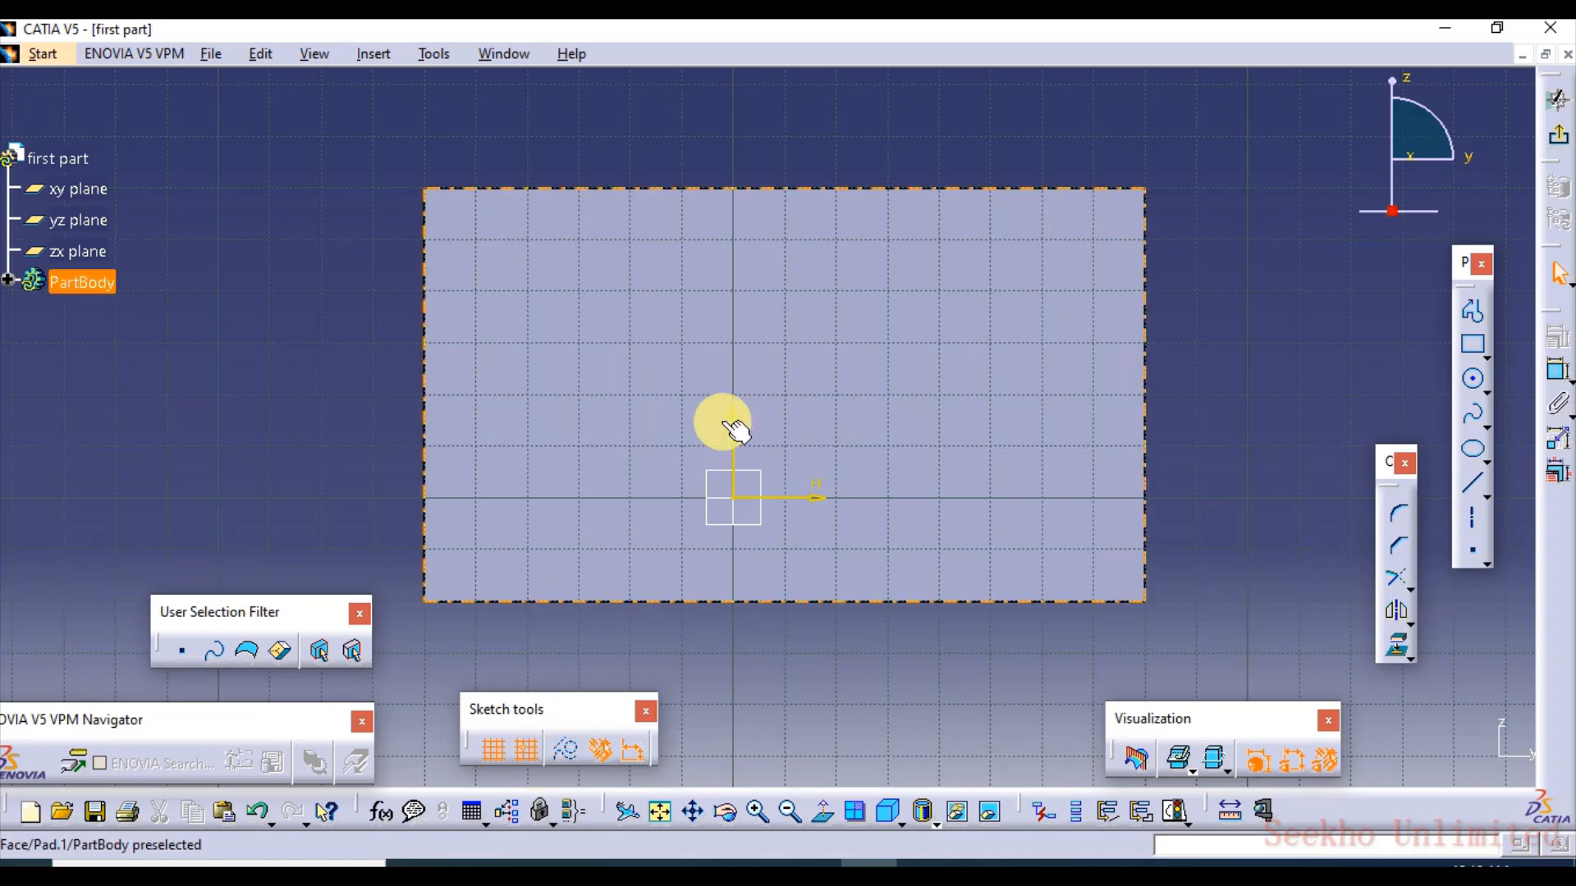
click(1459, 553)
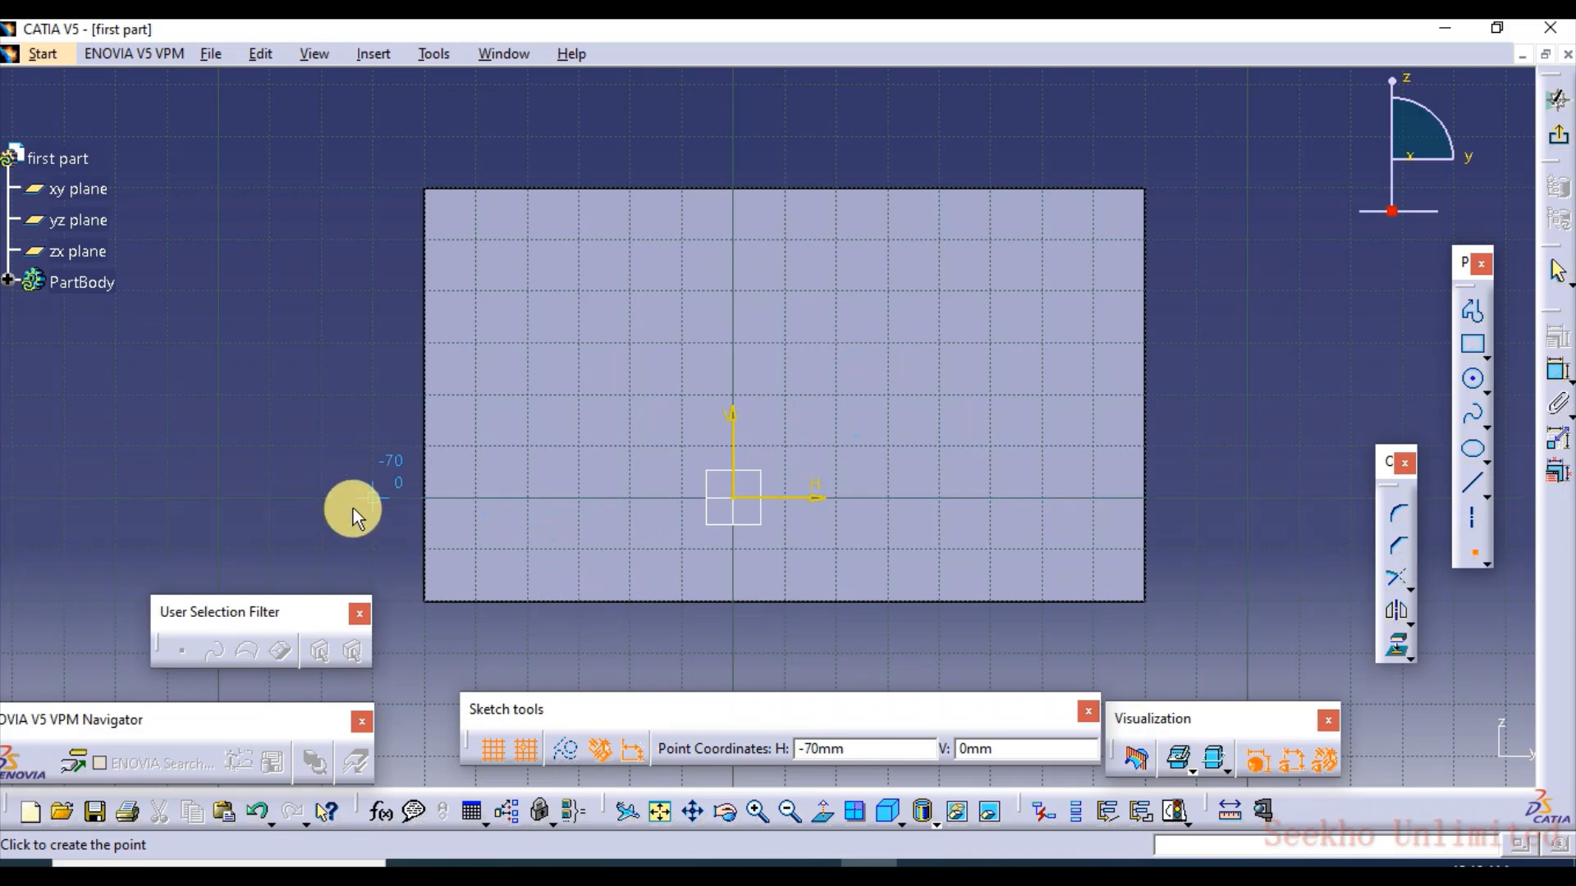
click(529, 748)
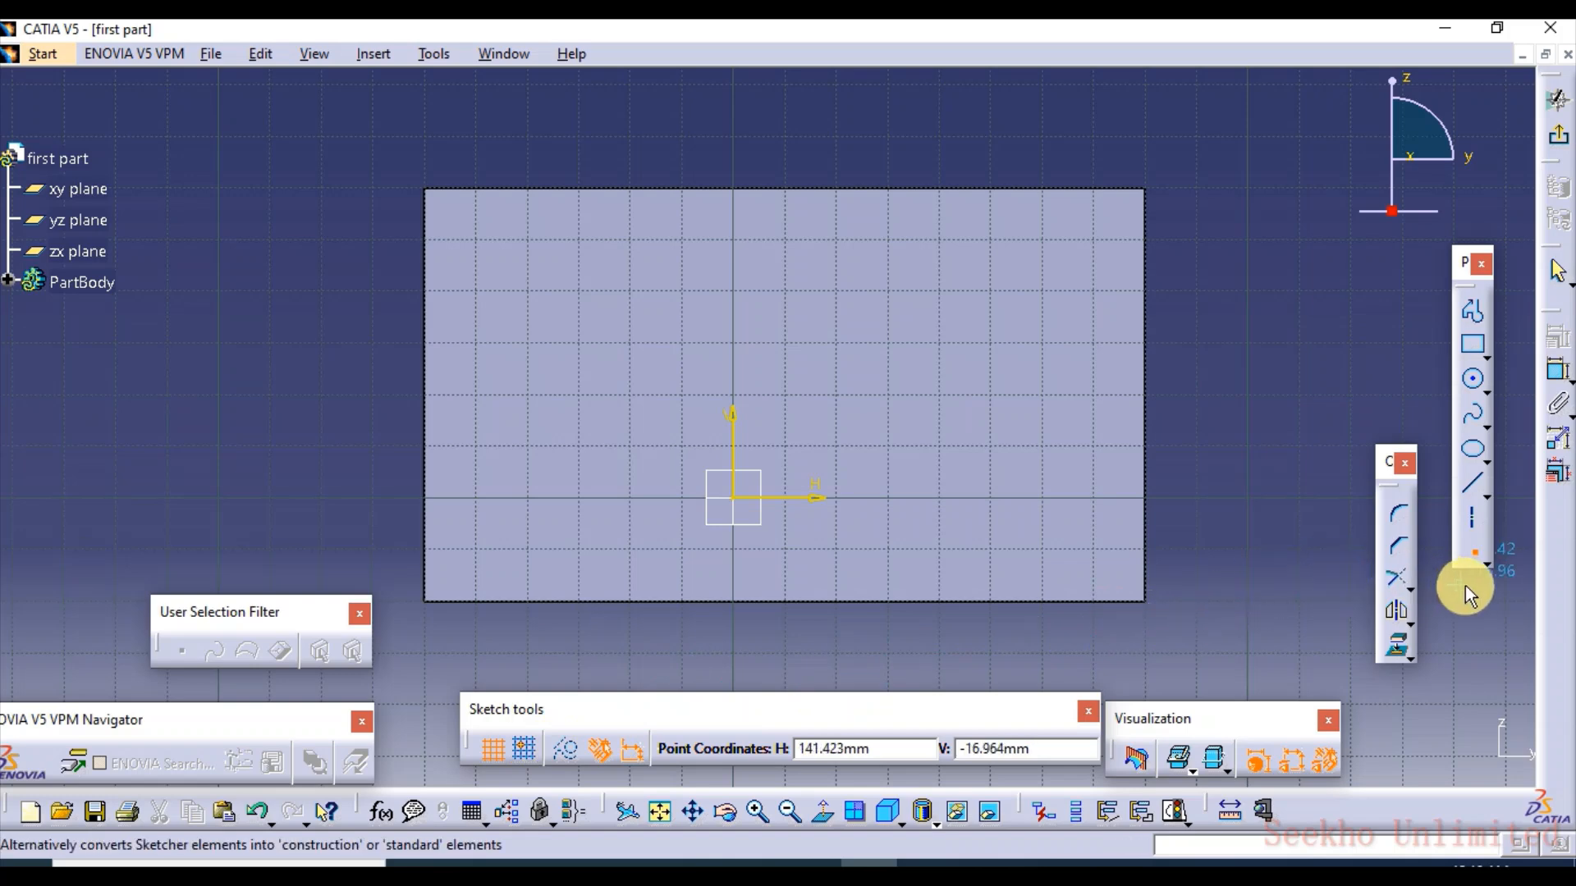
click(1475, 555)
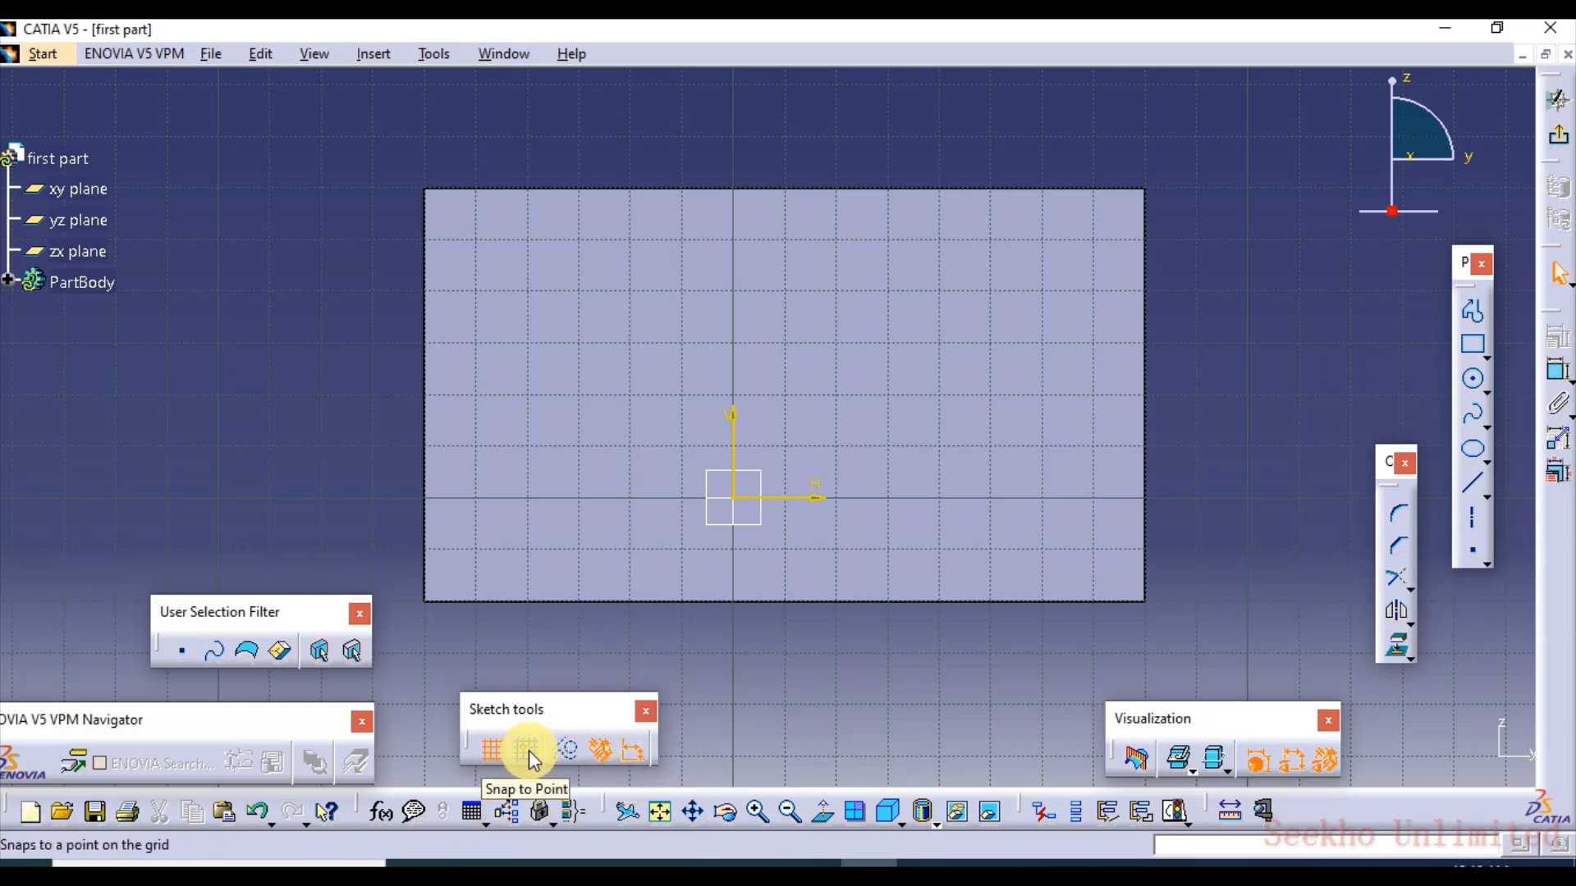
Step: Place a point freely beside the block at about H -74.9 mm, V 24.5 mm with snapping off
click(1474, 555)
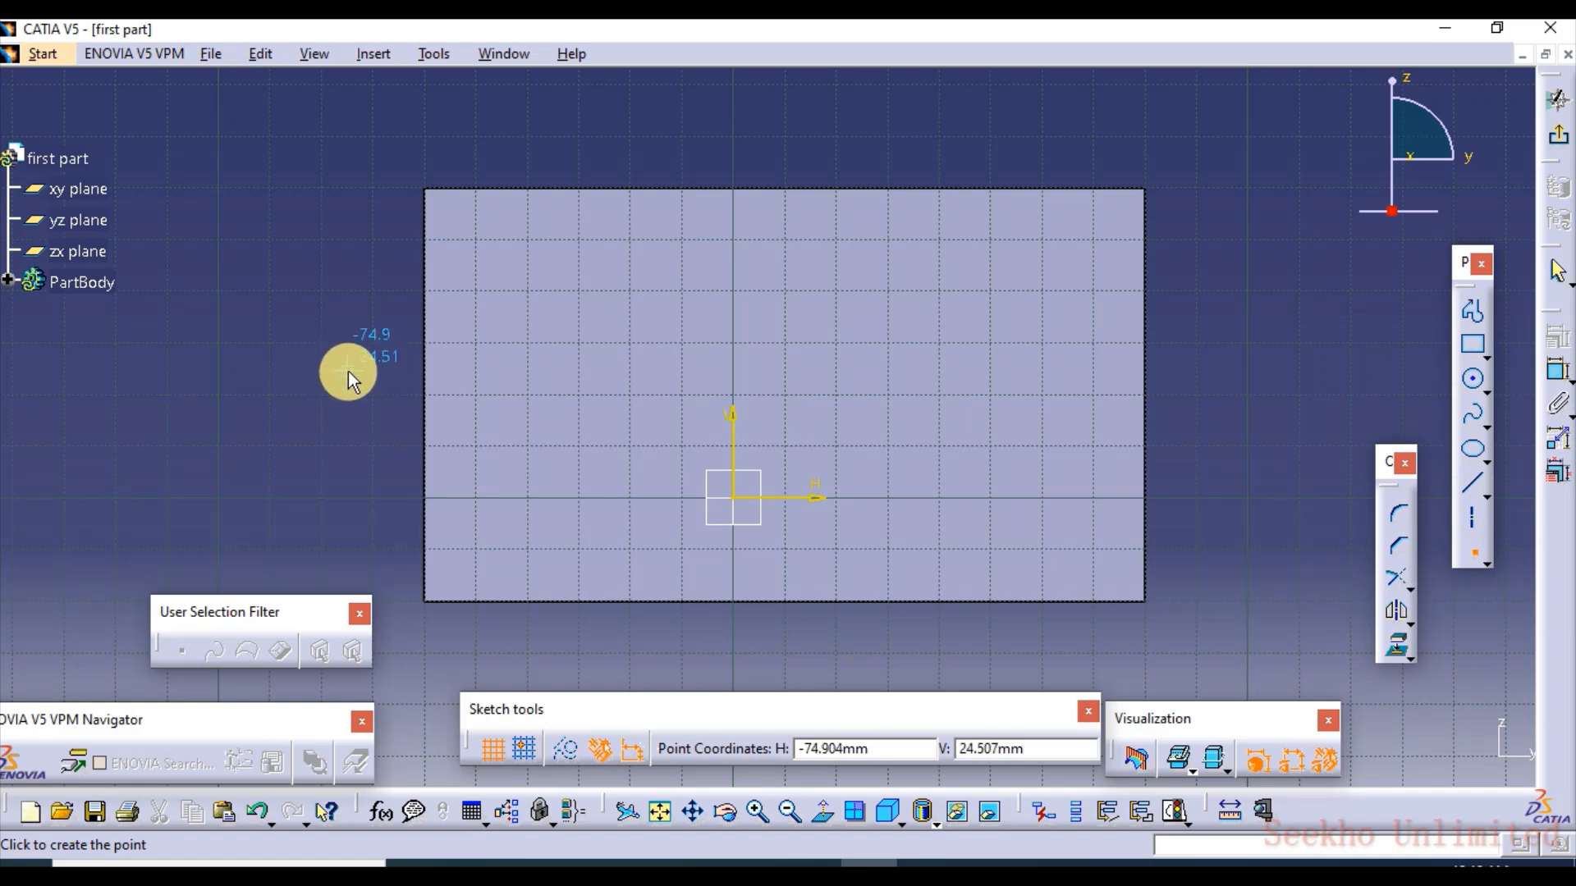
click(347, 372)
click(1305, 561)
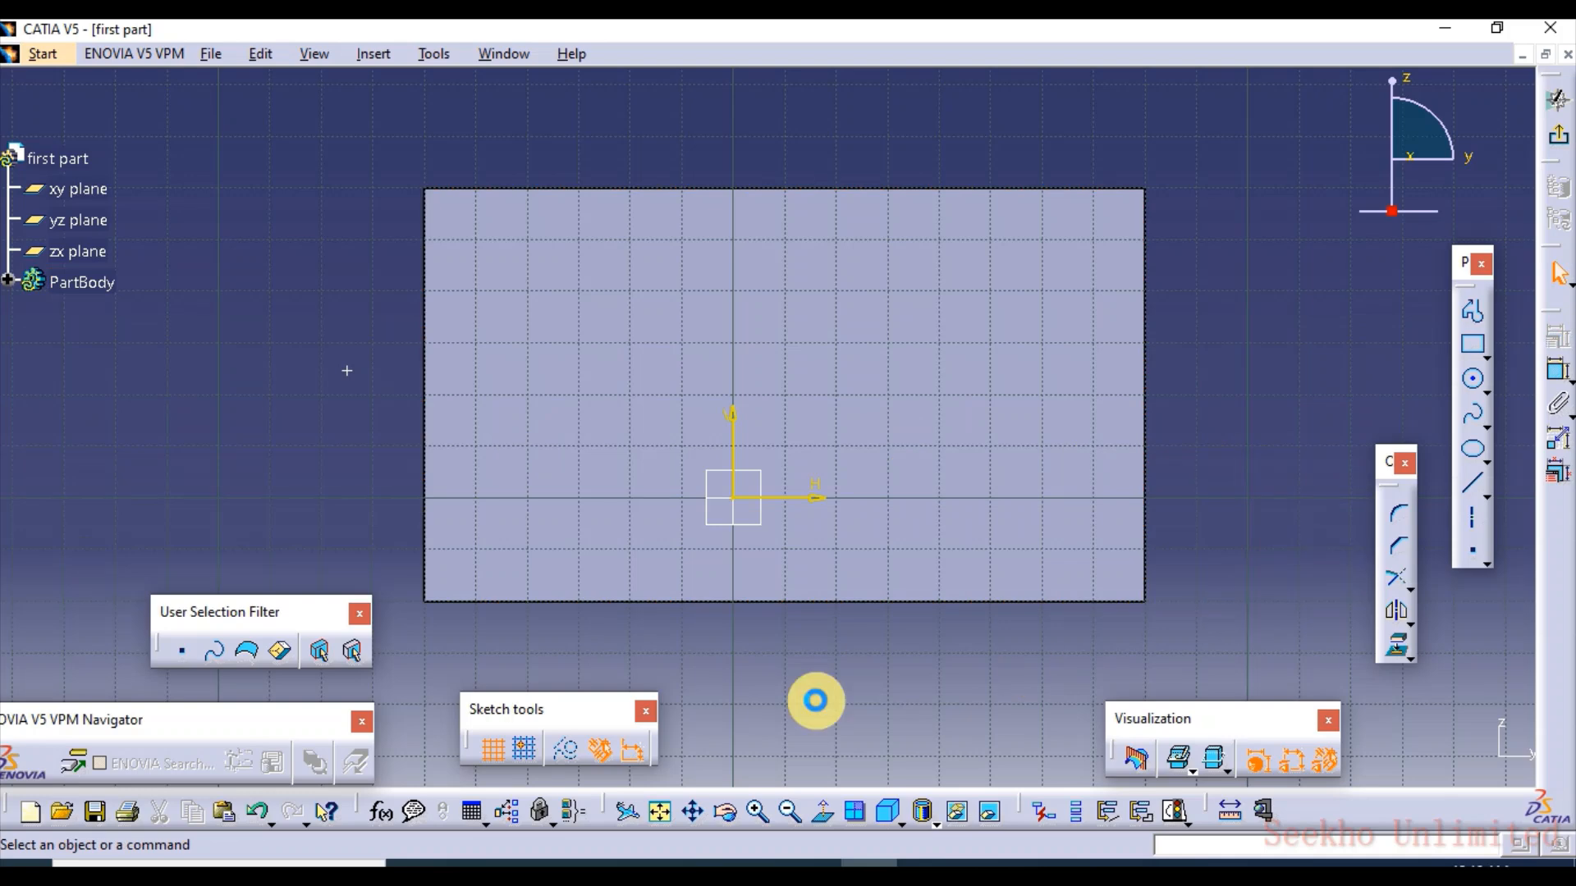
Step: Turn on Snap to Point and place two snapped points beside the block, the first at H -80 mm, V 40 mm
click(535, 751)
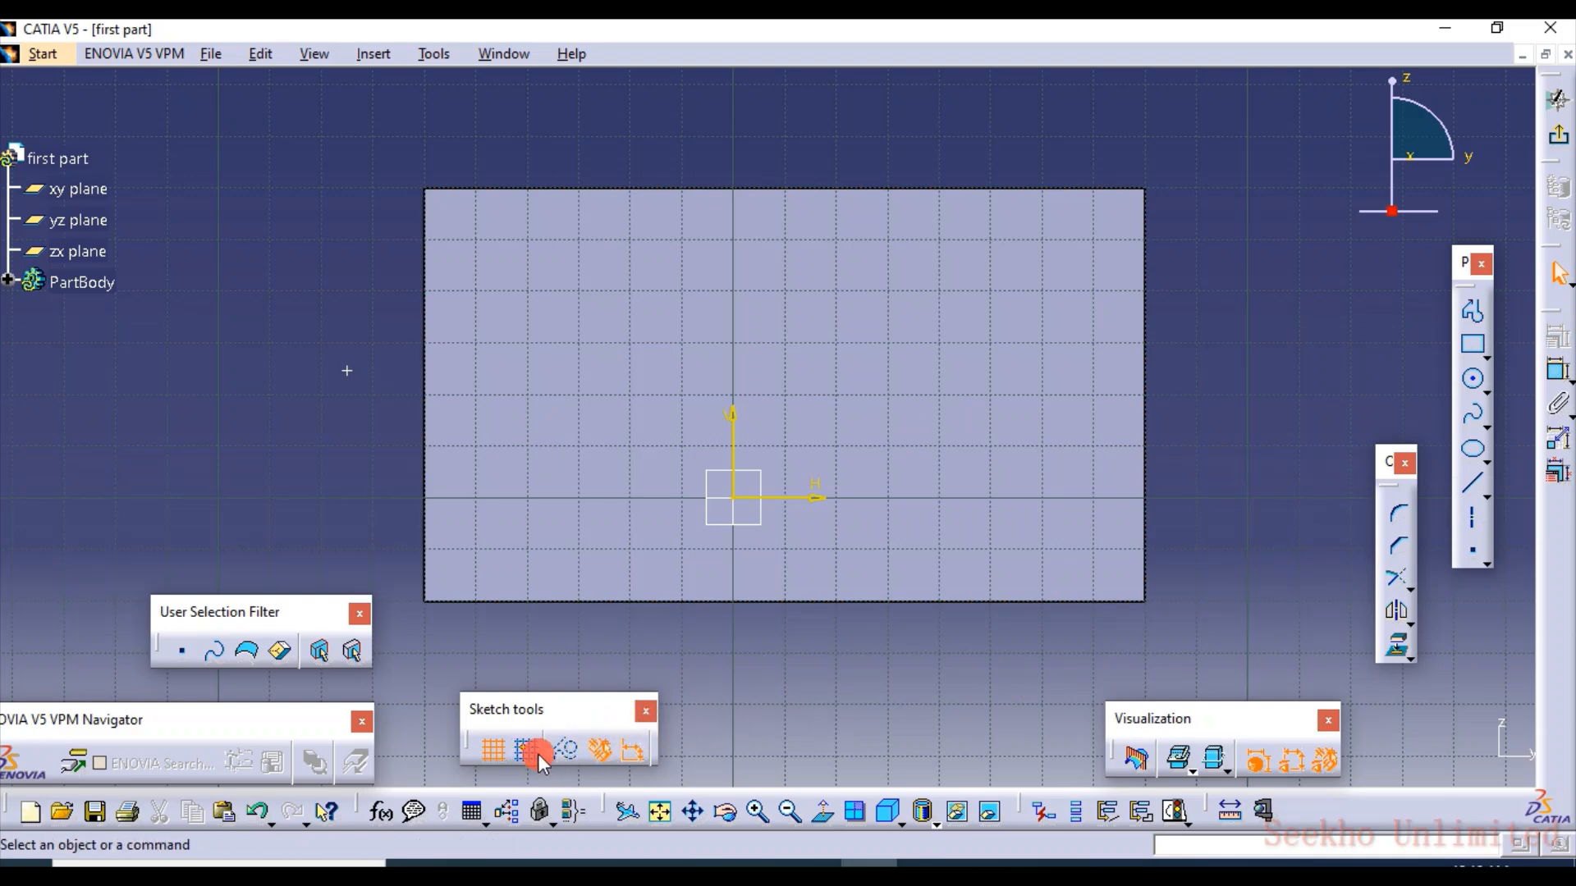
click(1475, 555)
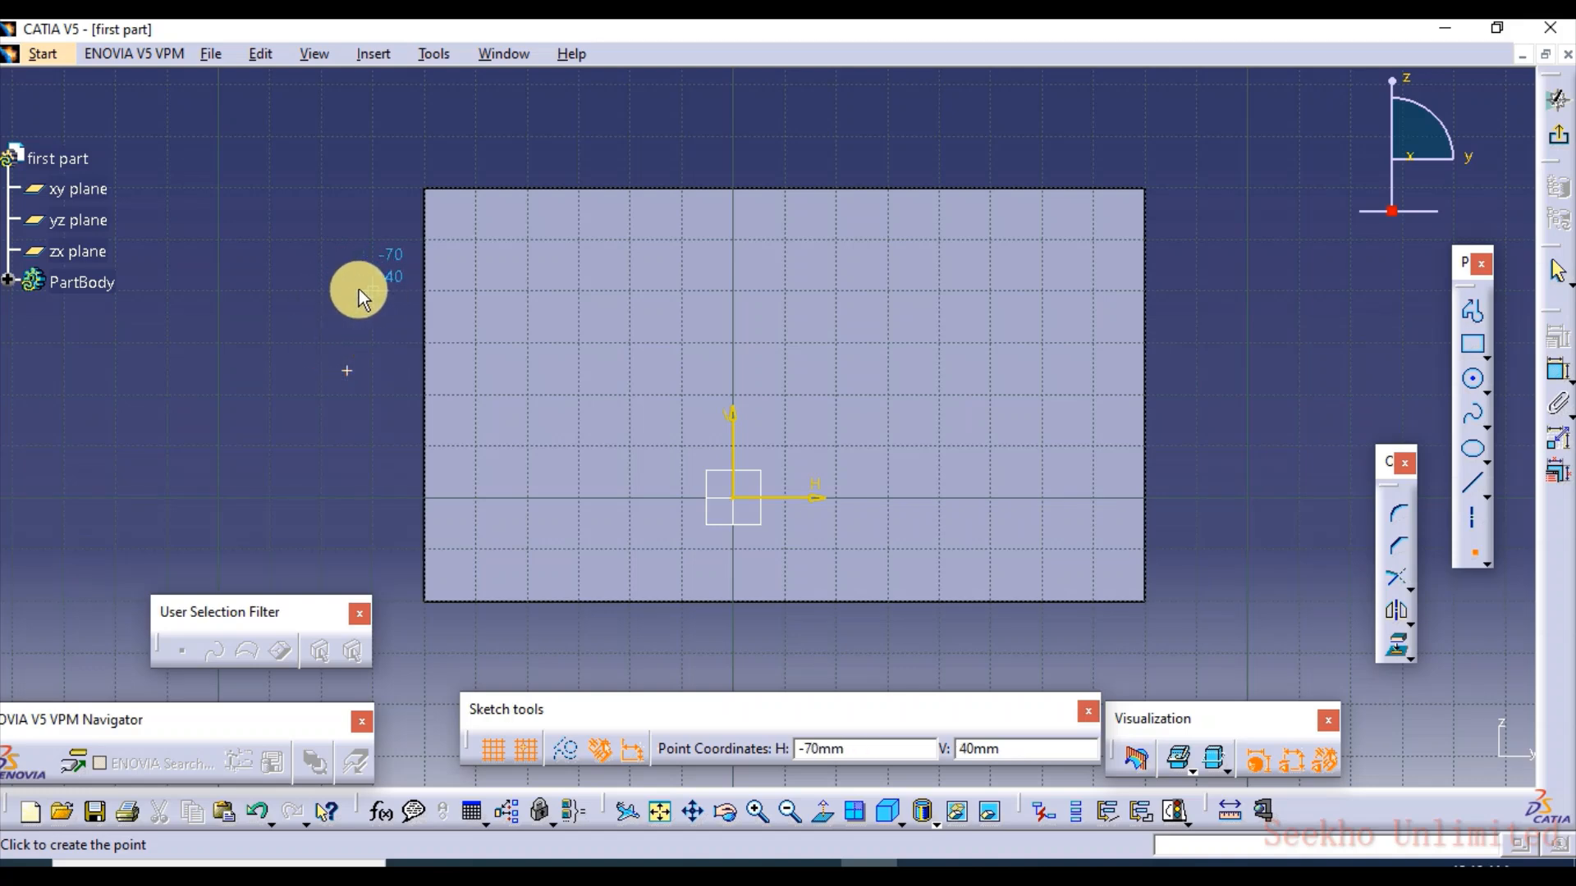
click(322, 290)
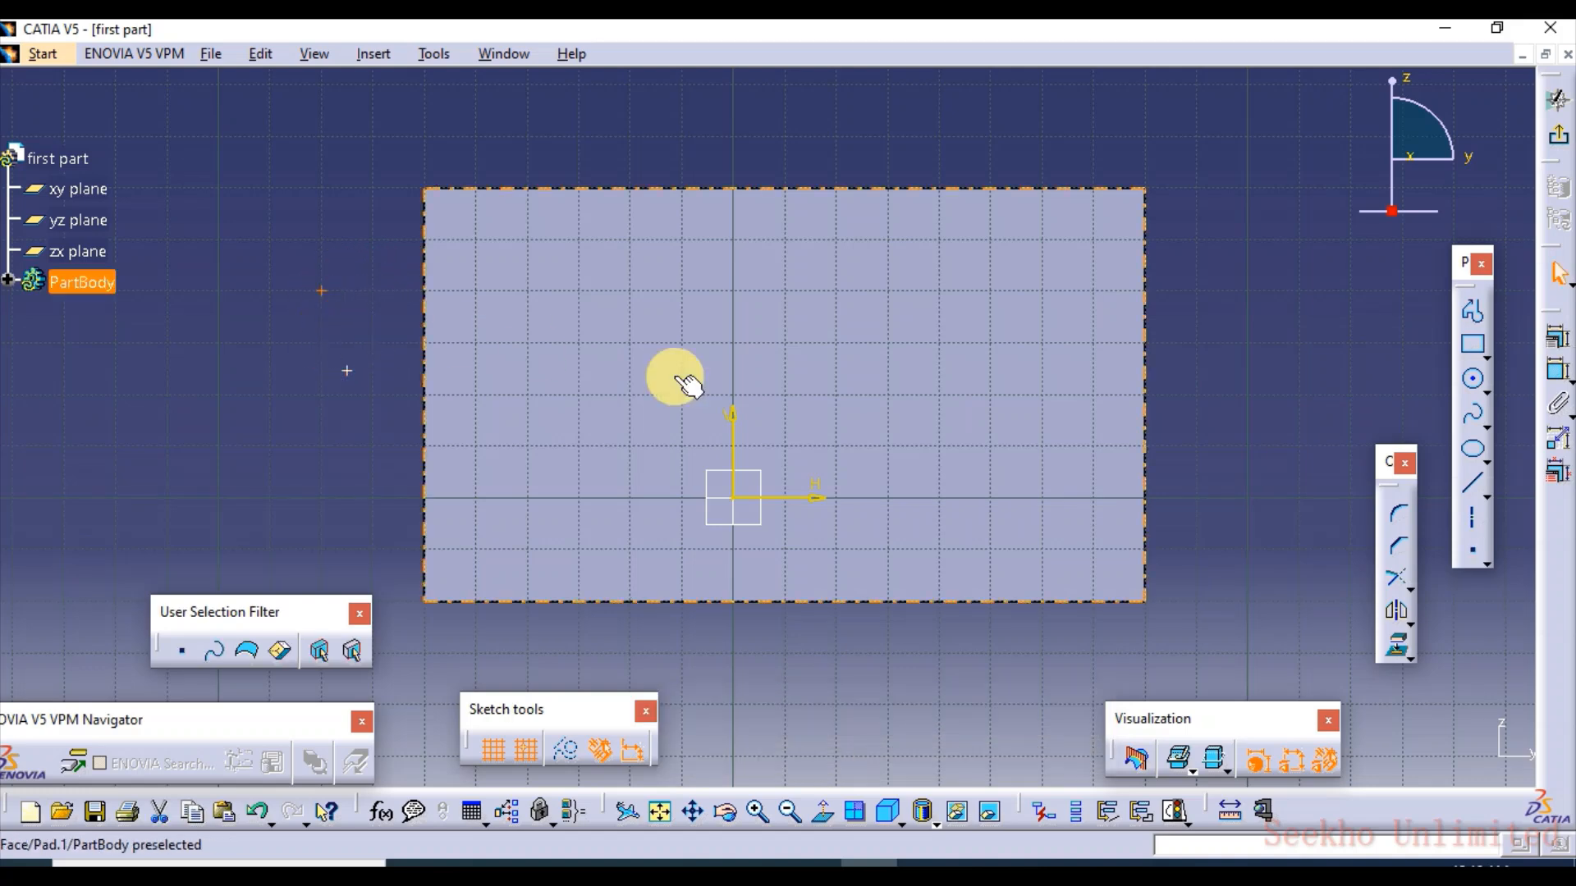
click(1467, 552)
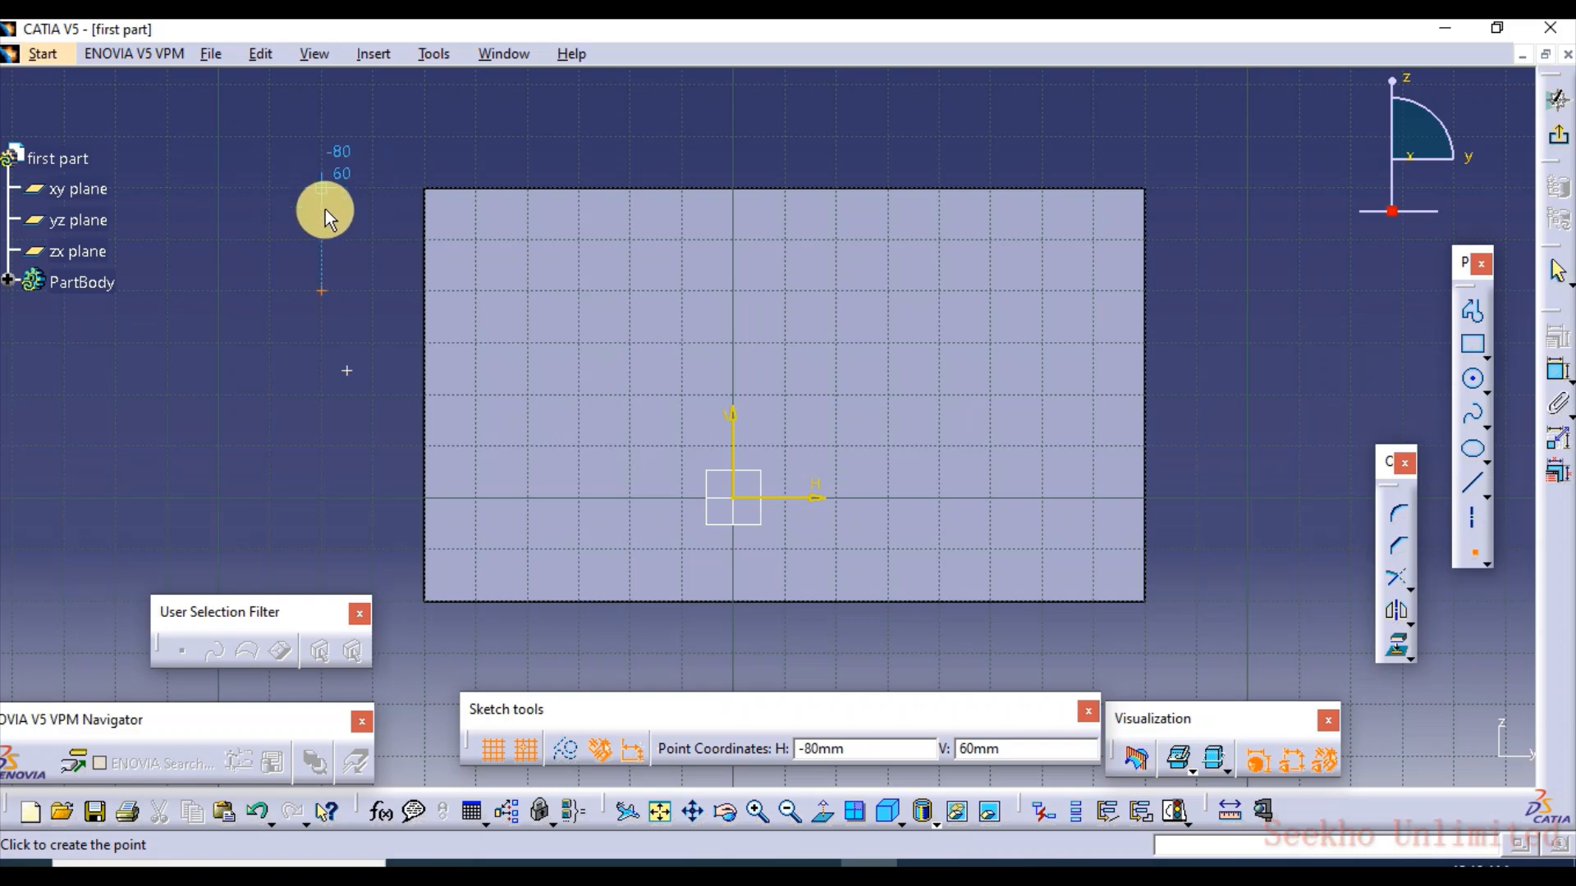
click(347, 239)
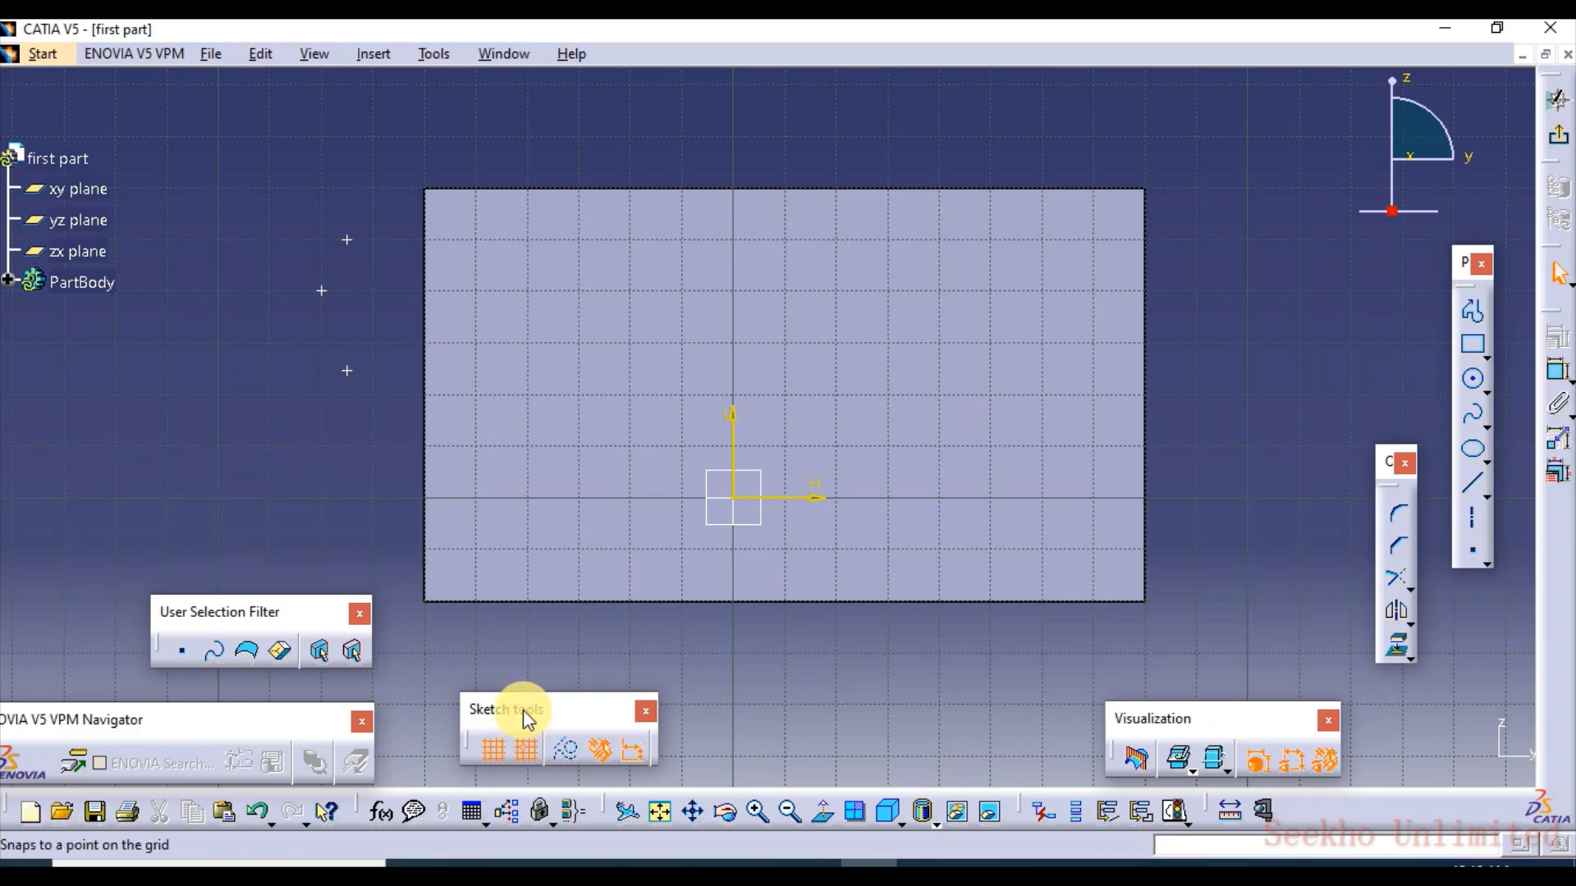
Step: Delete all three points beside the block
drag(271, 179, 406, 402)
key(Delete)
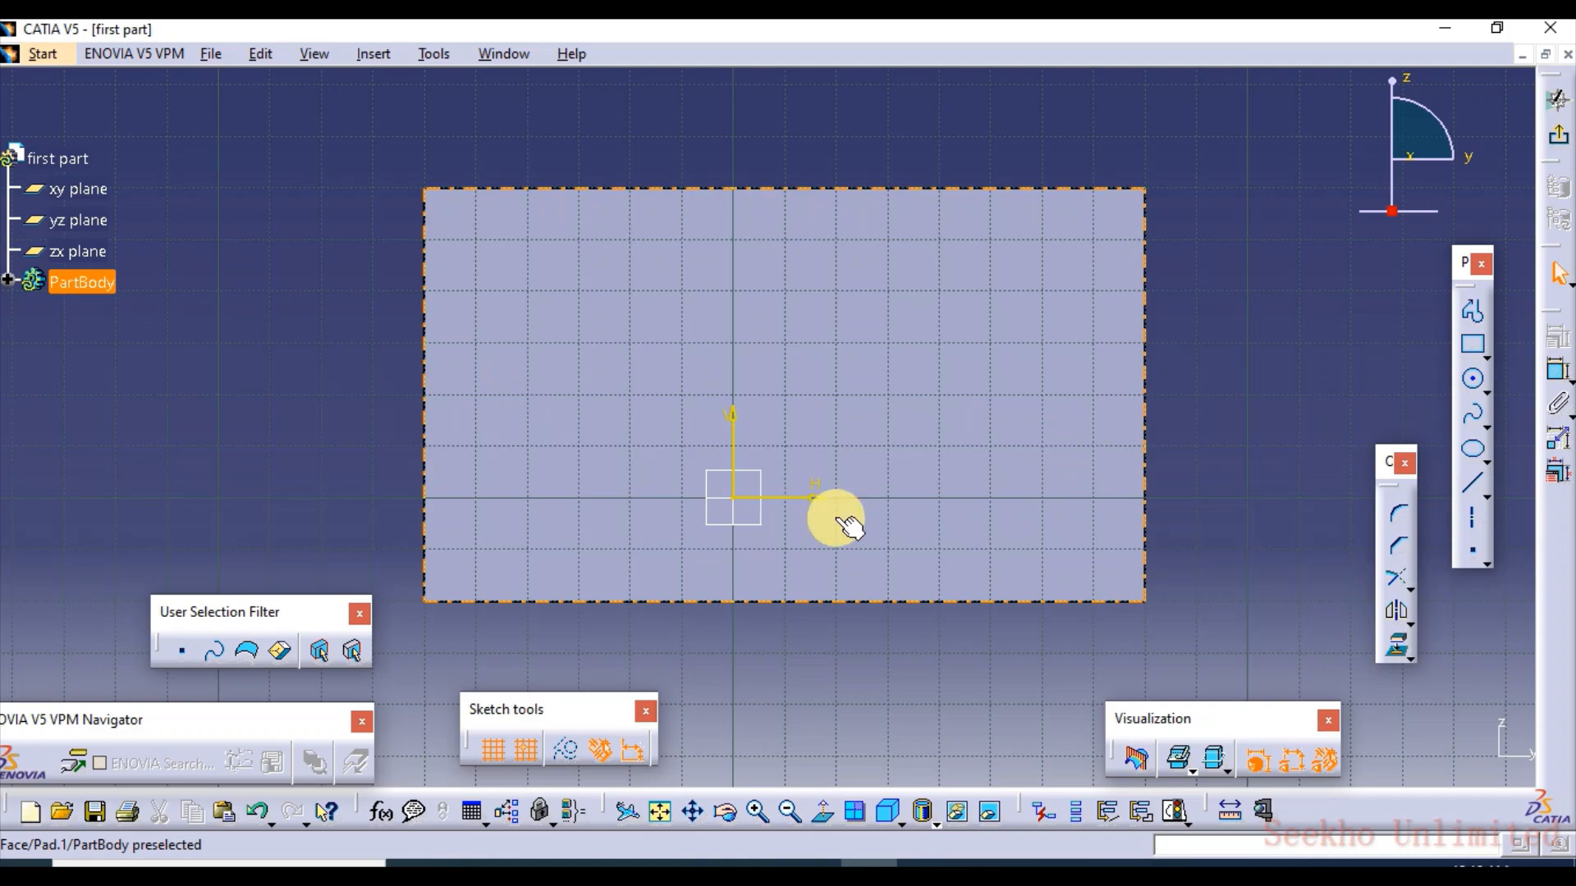
Step: Project the circular edge of the cylinder's end face onto the sketch plane on the block's opposite face
mouse_move(865, 403)
middle_down()
mouse_move(774, 457)
mouse_move(583, 501)
mouse_move(482, 505)
middle_up()
middle_drag(1027, 383, 799, 449)
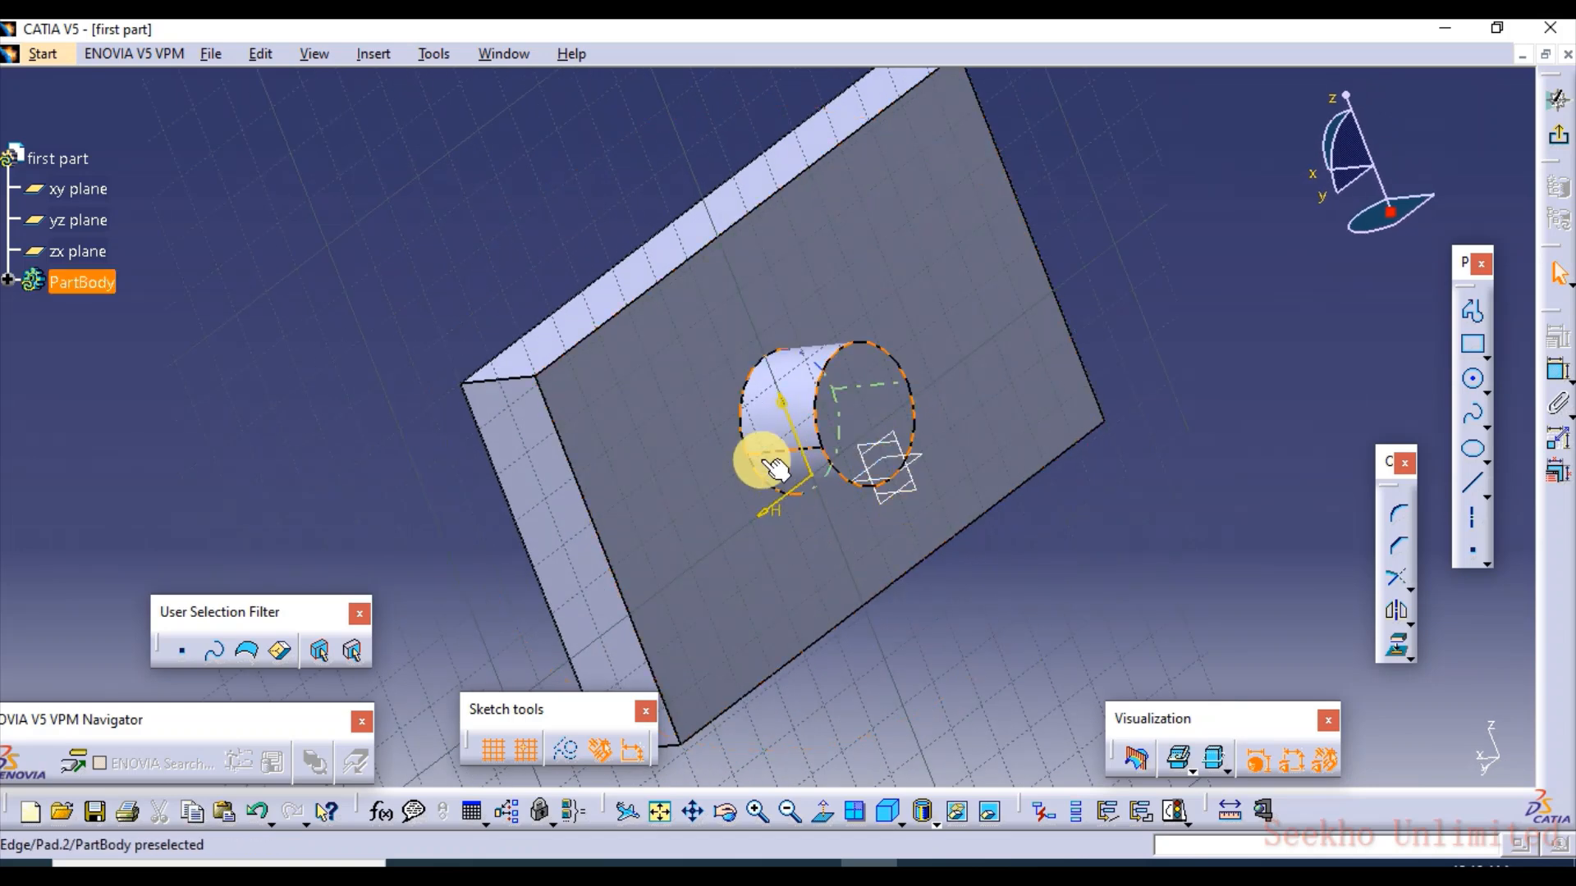
click(876, 391)
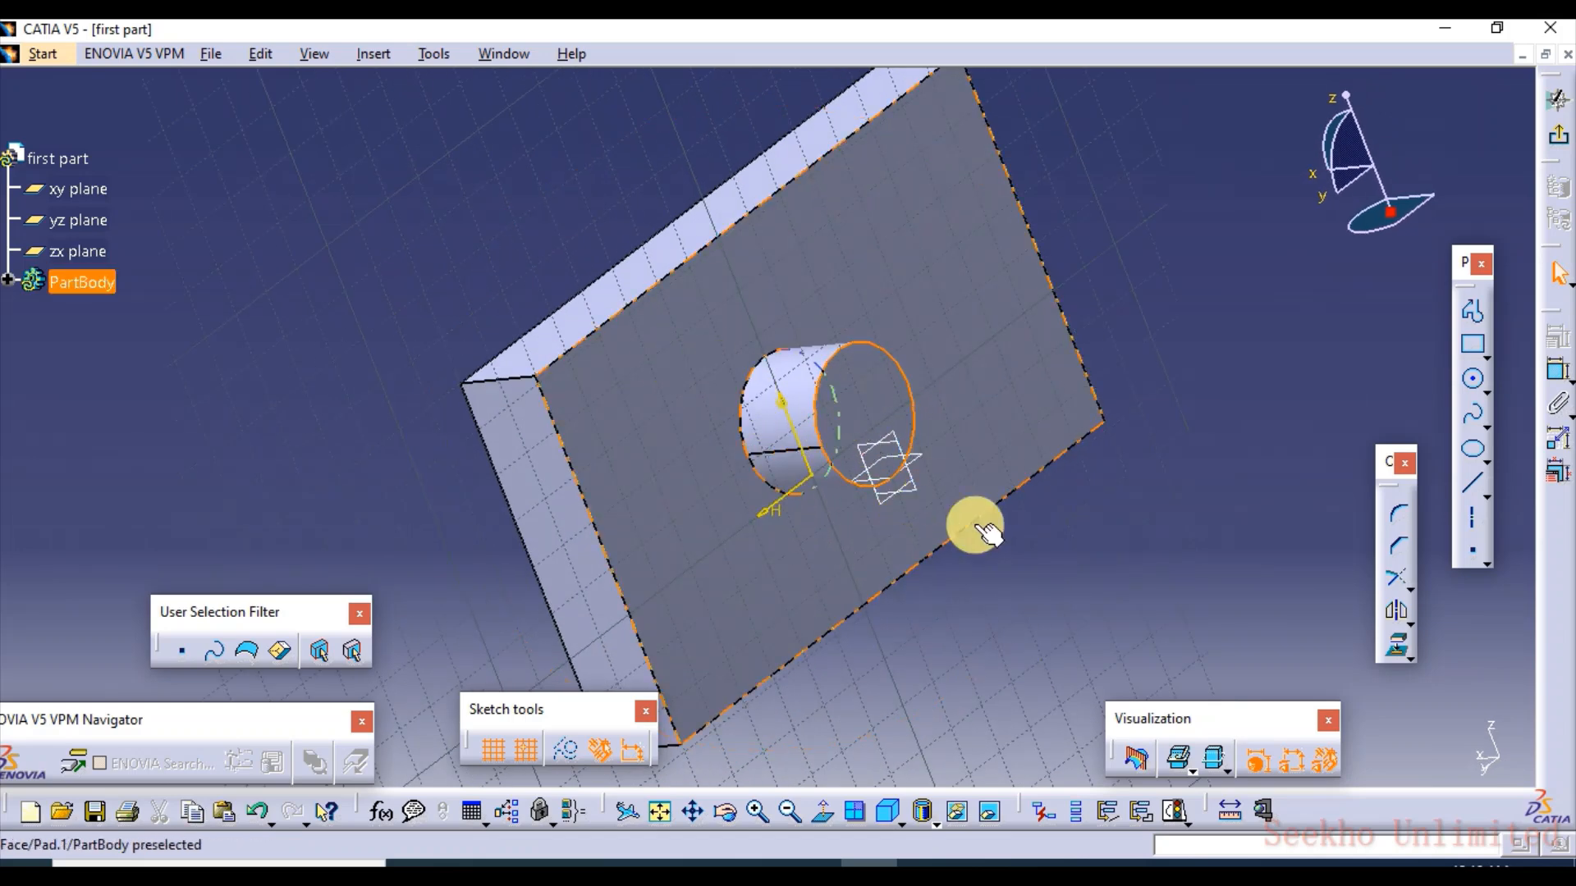
click(1401, 652)
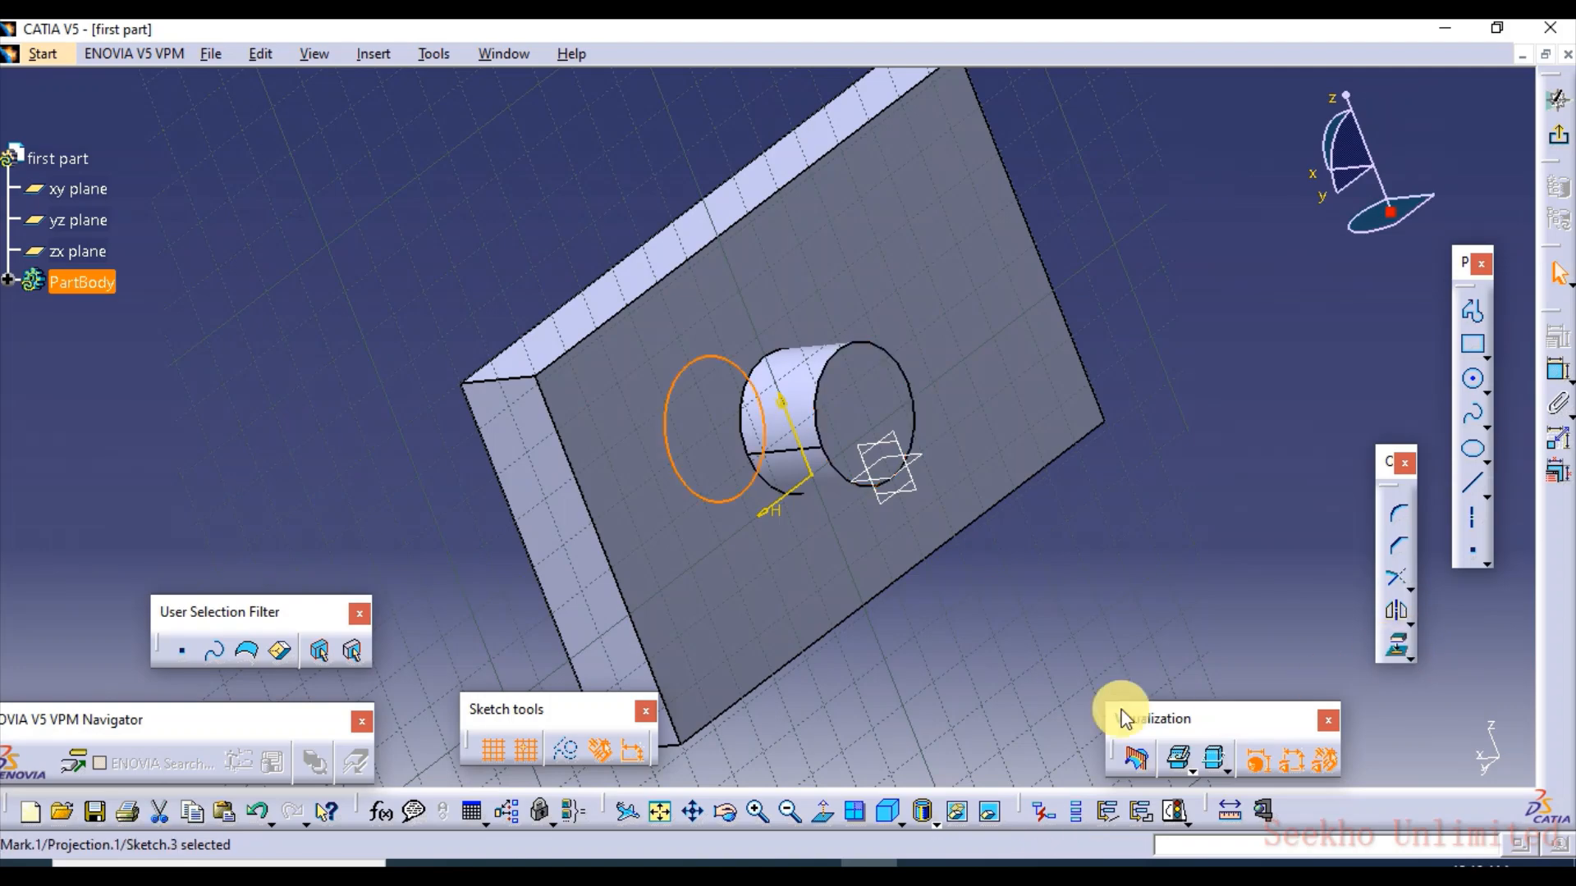
mouse_move(668, 407)
middle_down()
mouse_move(952, 484)
mouse_move(1009, 457)
middle_up()
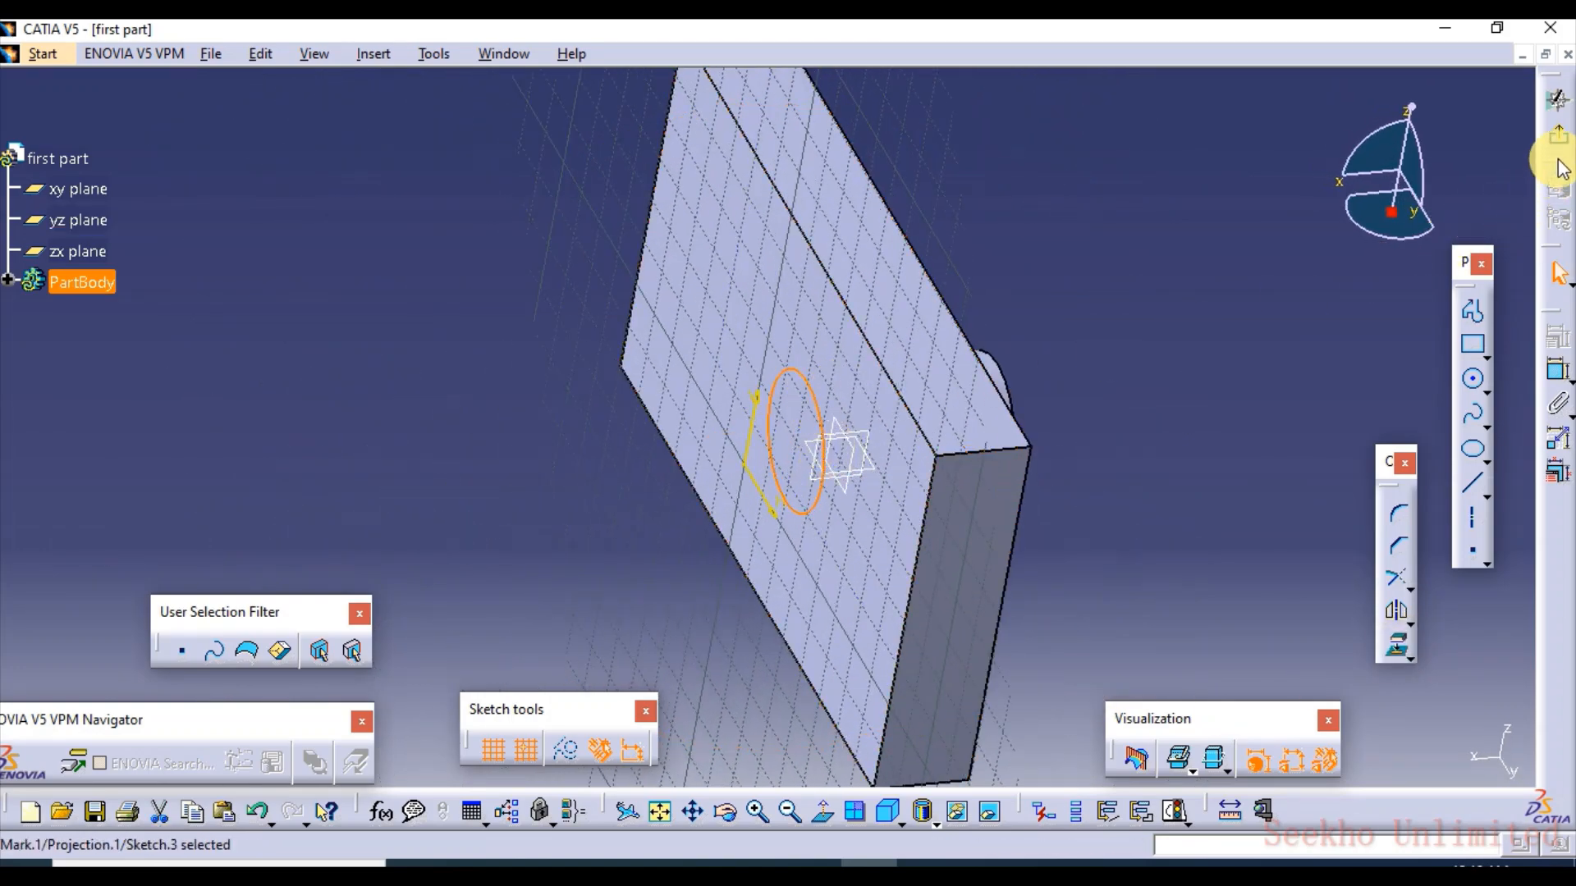
Step: Exit the sketch and pad the projected circle 20 mm out from the block, on the side opposite the existing cylinder
click(1556, 98)
middle_drag(1178, 387, 1091, 344)
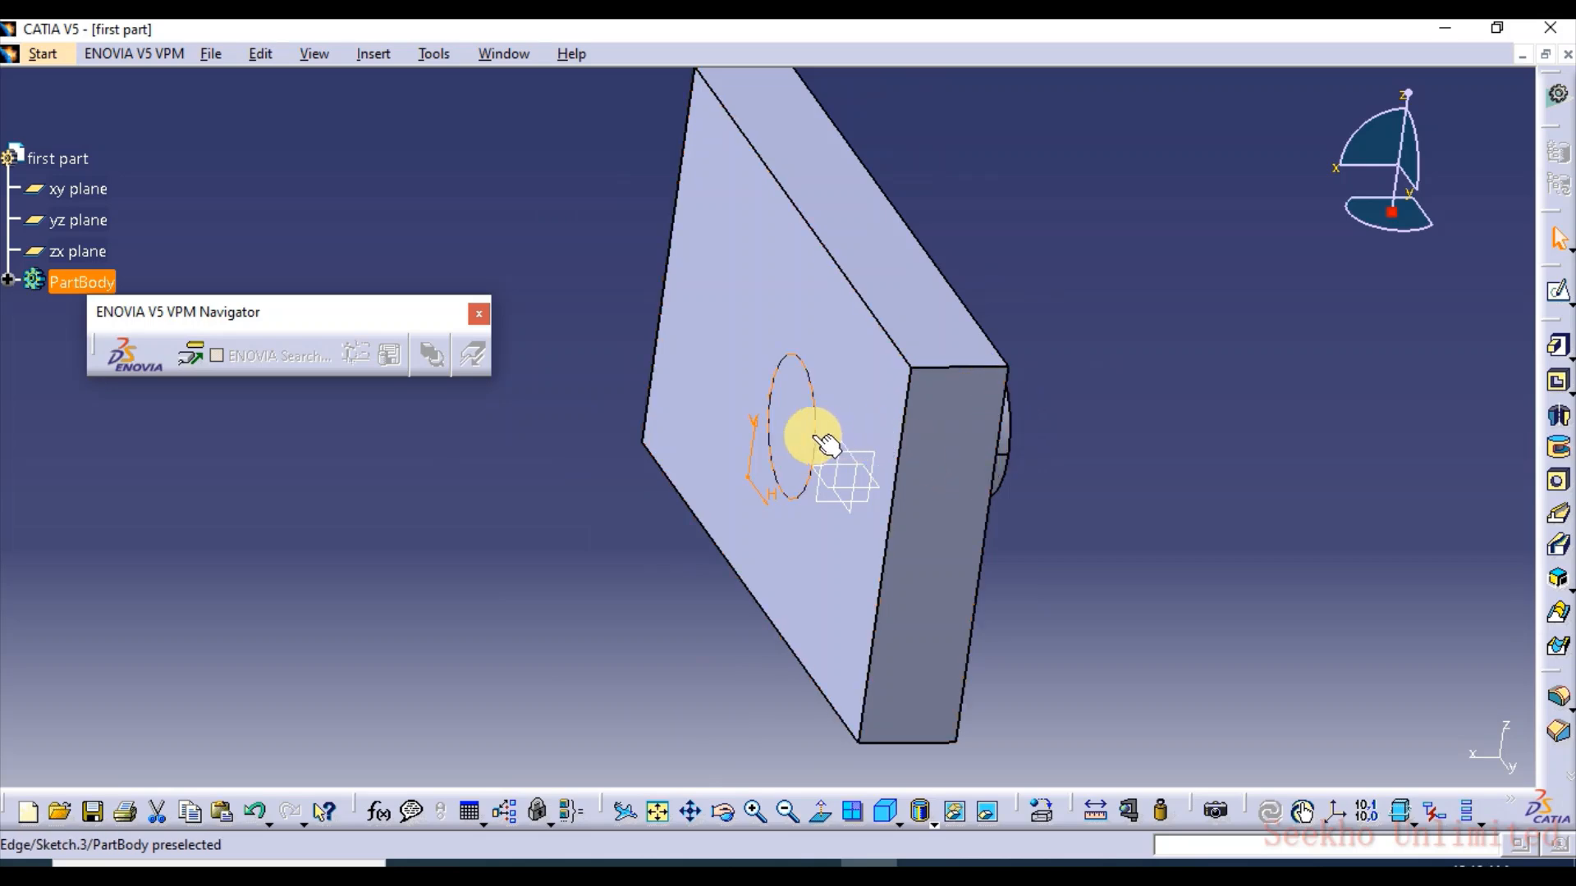
click(845, 472)
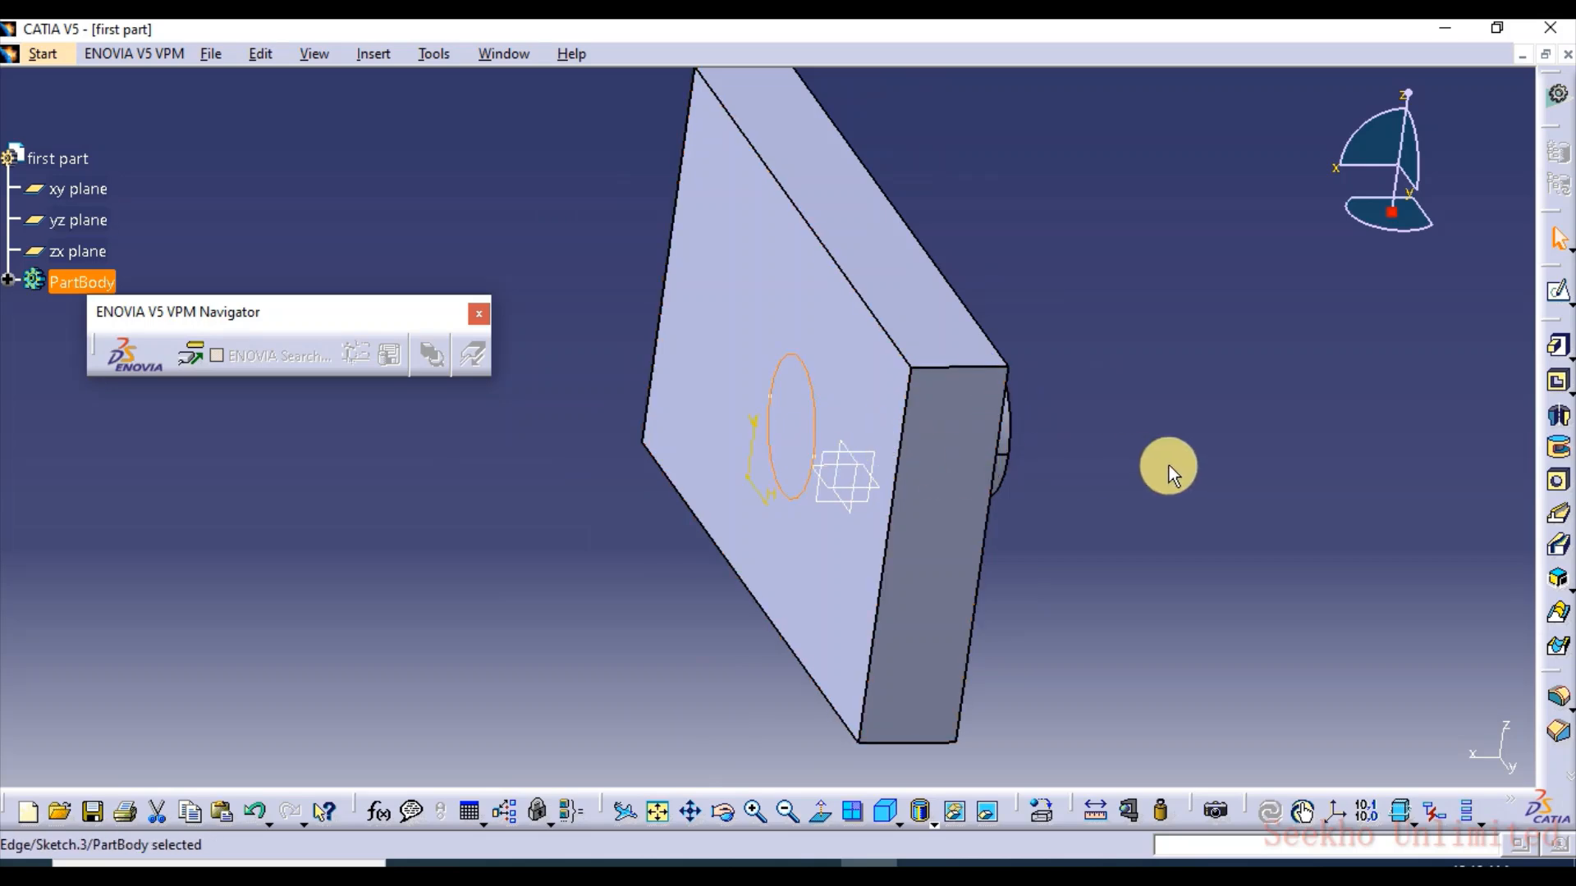
click(1553, 351)
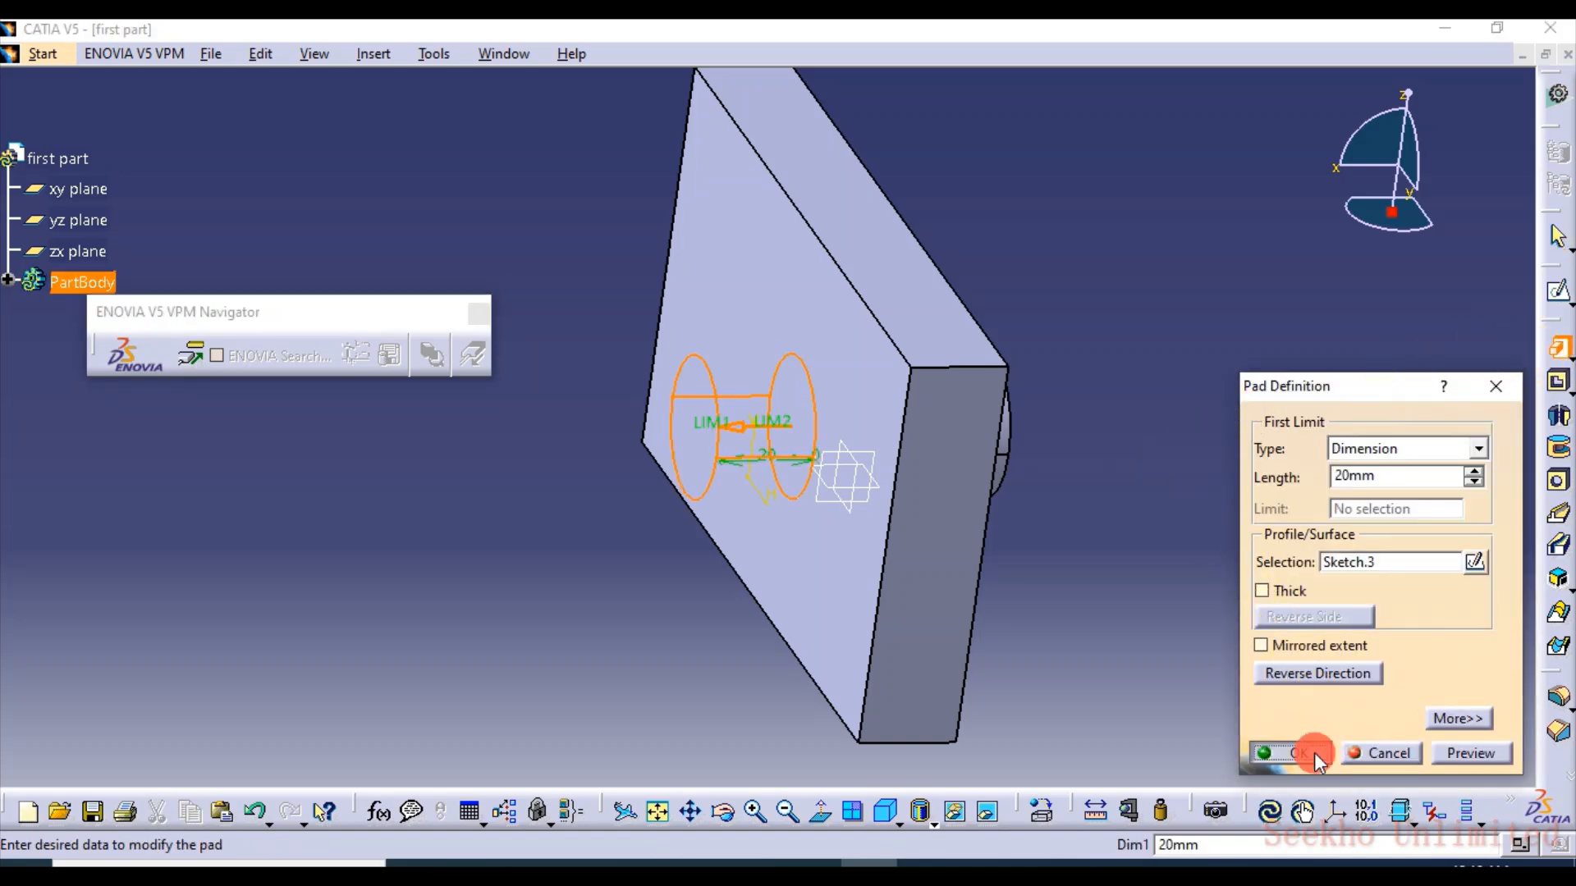
click(1294, 753)
middle_drag(1145, 518, 947, 484)
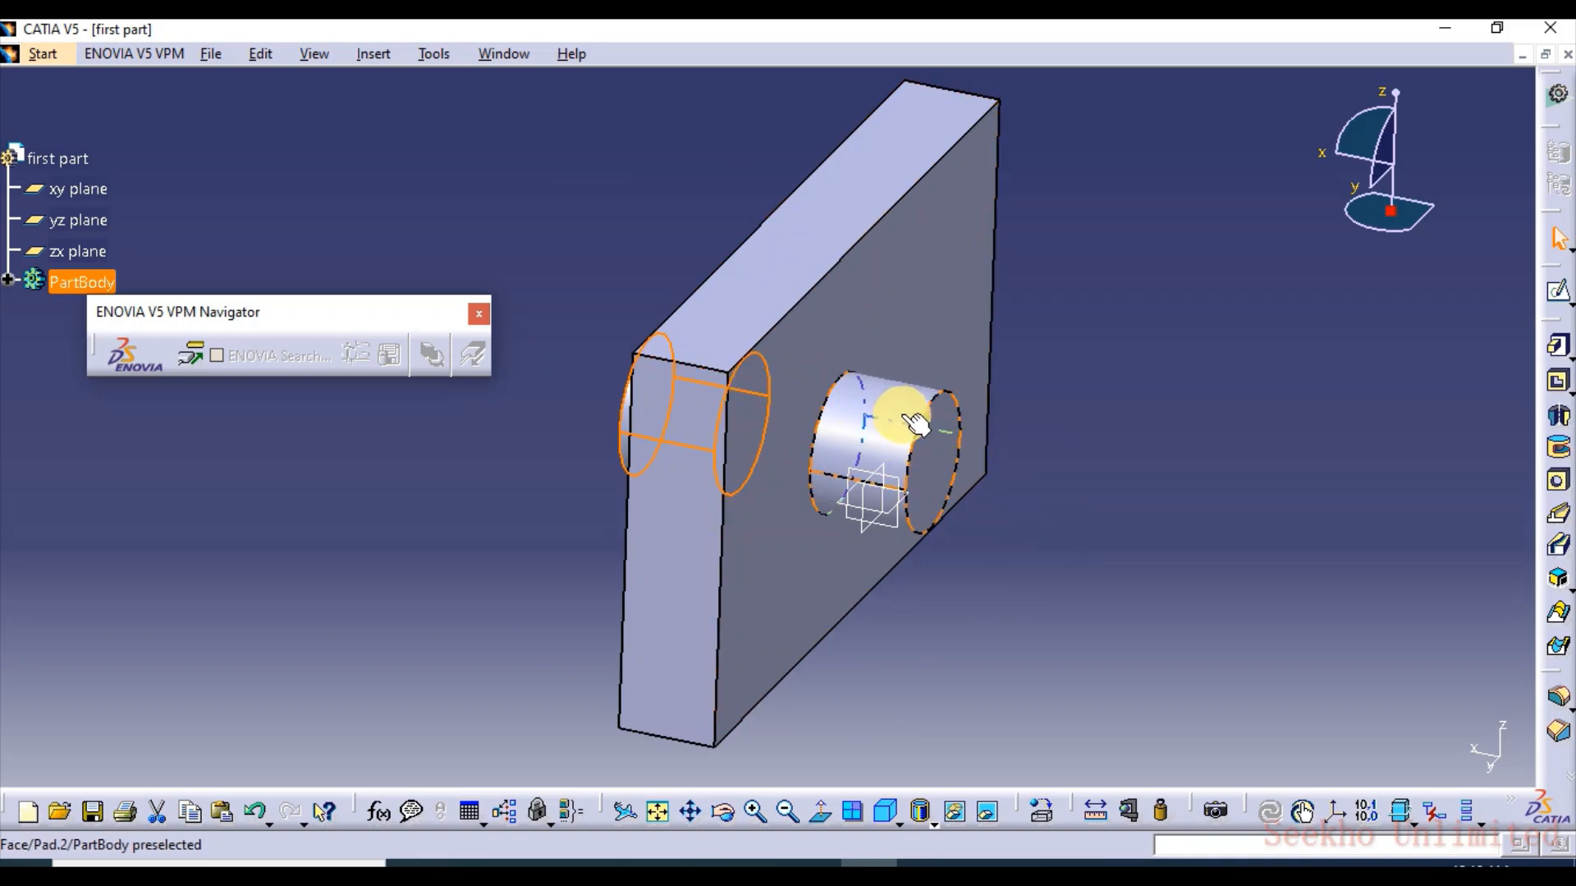
middle_drag(686, 386, 827, 415)
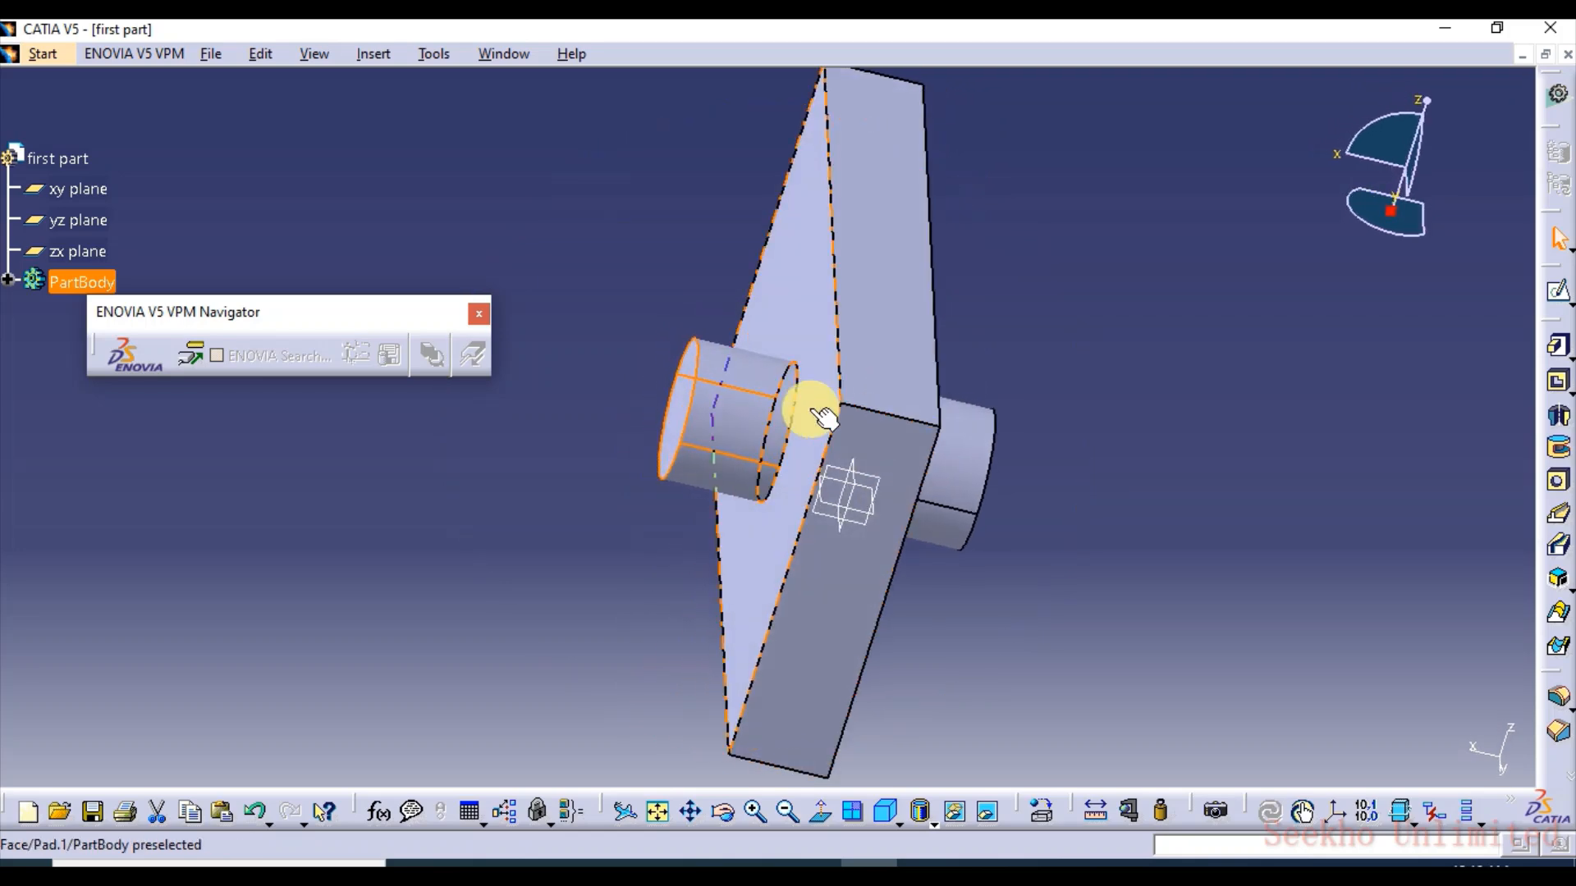
click(722, 410)
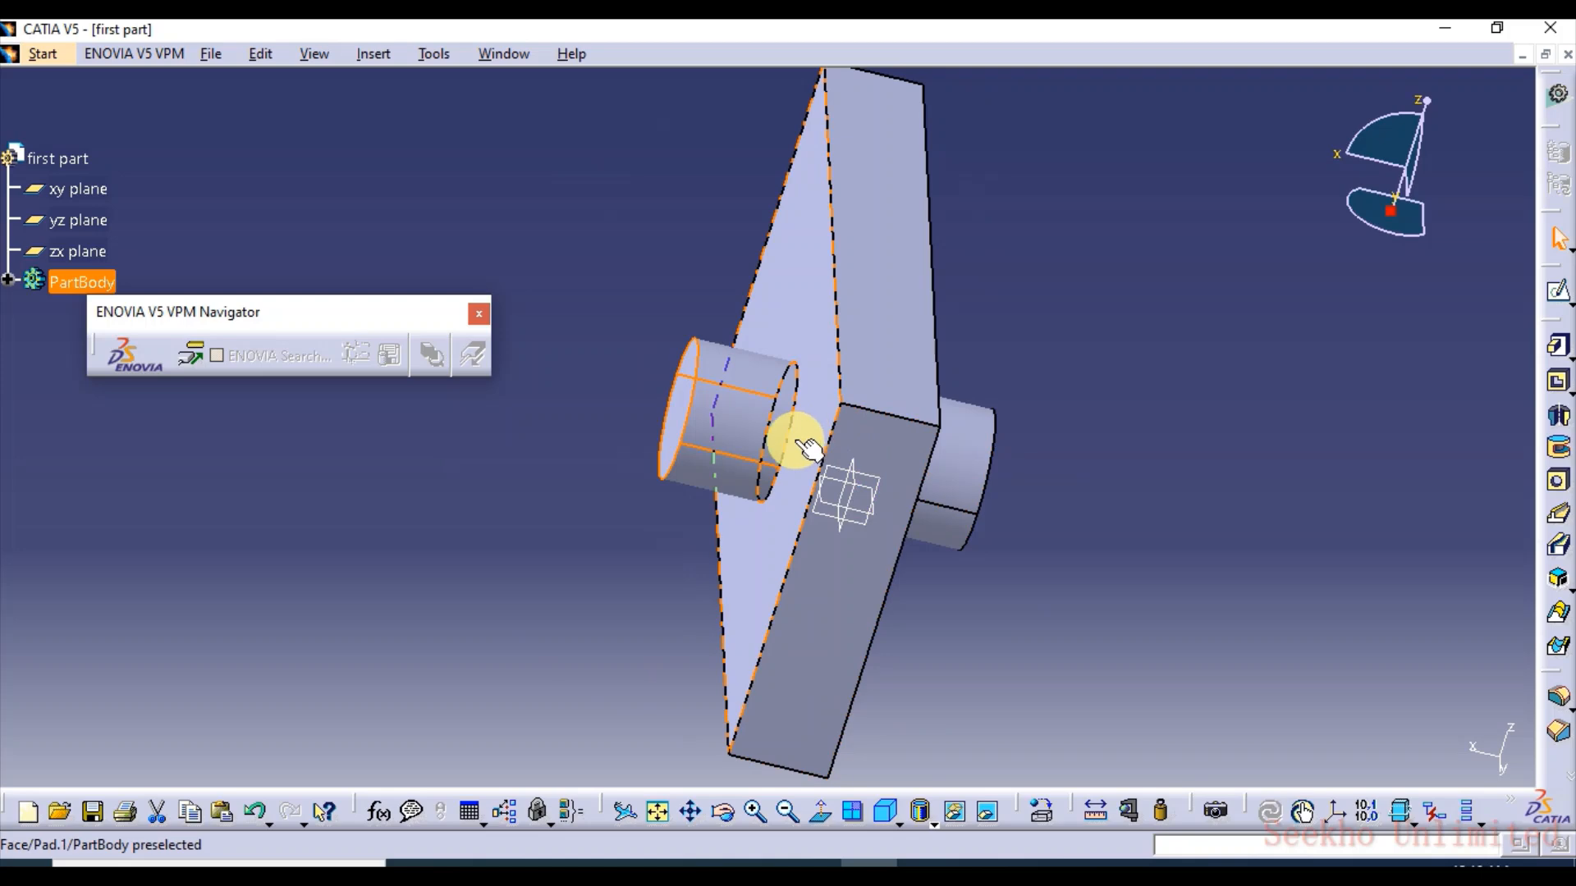
middle_drag(774, 358, 879, 419)
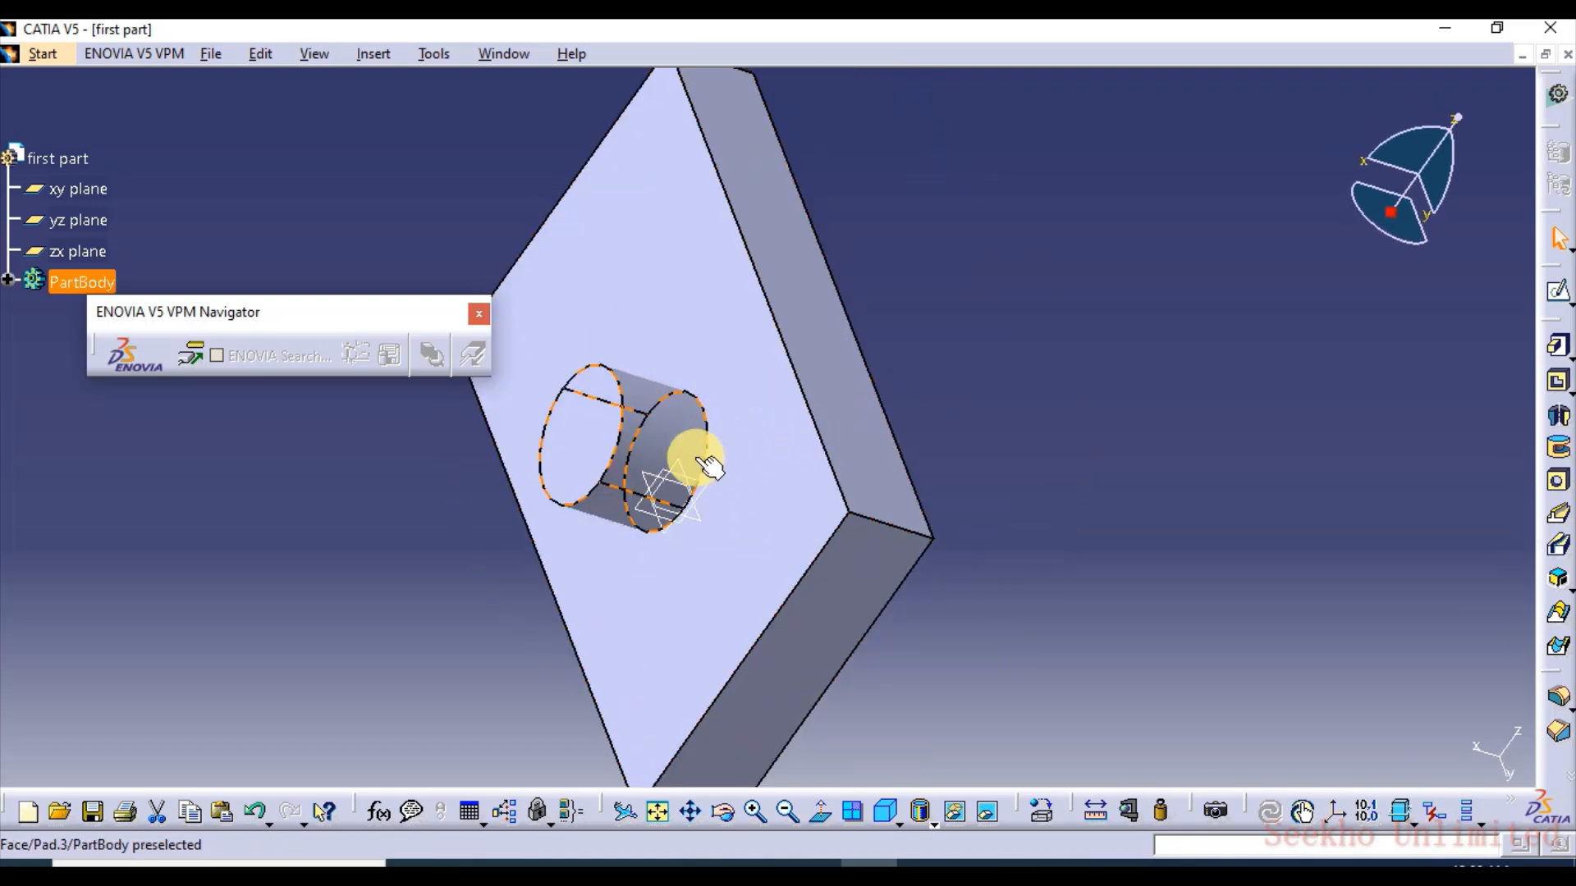
middle_drag(968, 457, 928, 469)
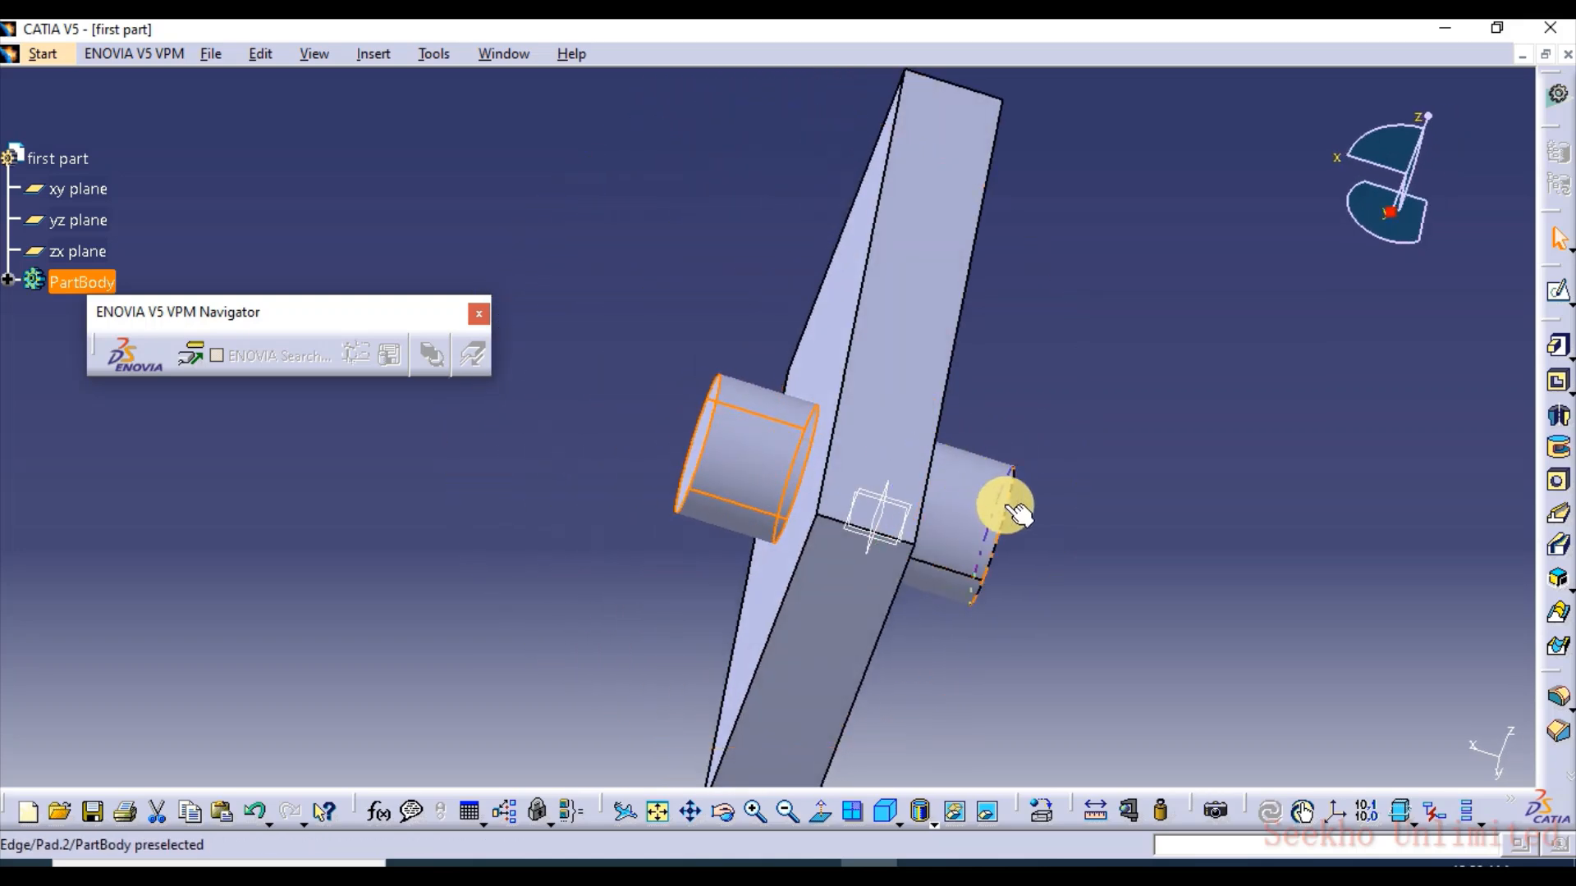
Step: Undo the cylinders and the block's pad, going back to the base rectangle sketch
click(692, 464)
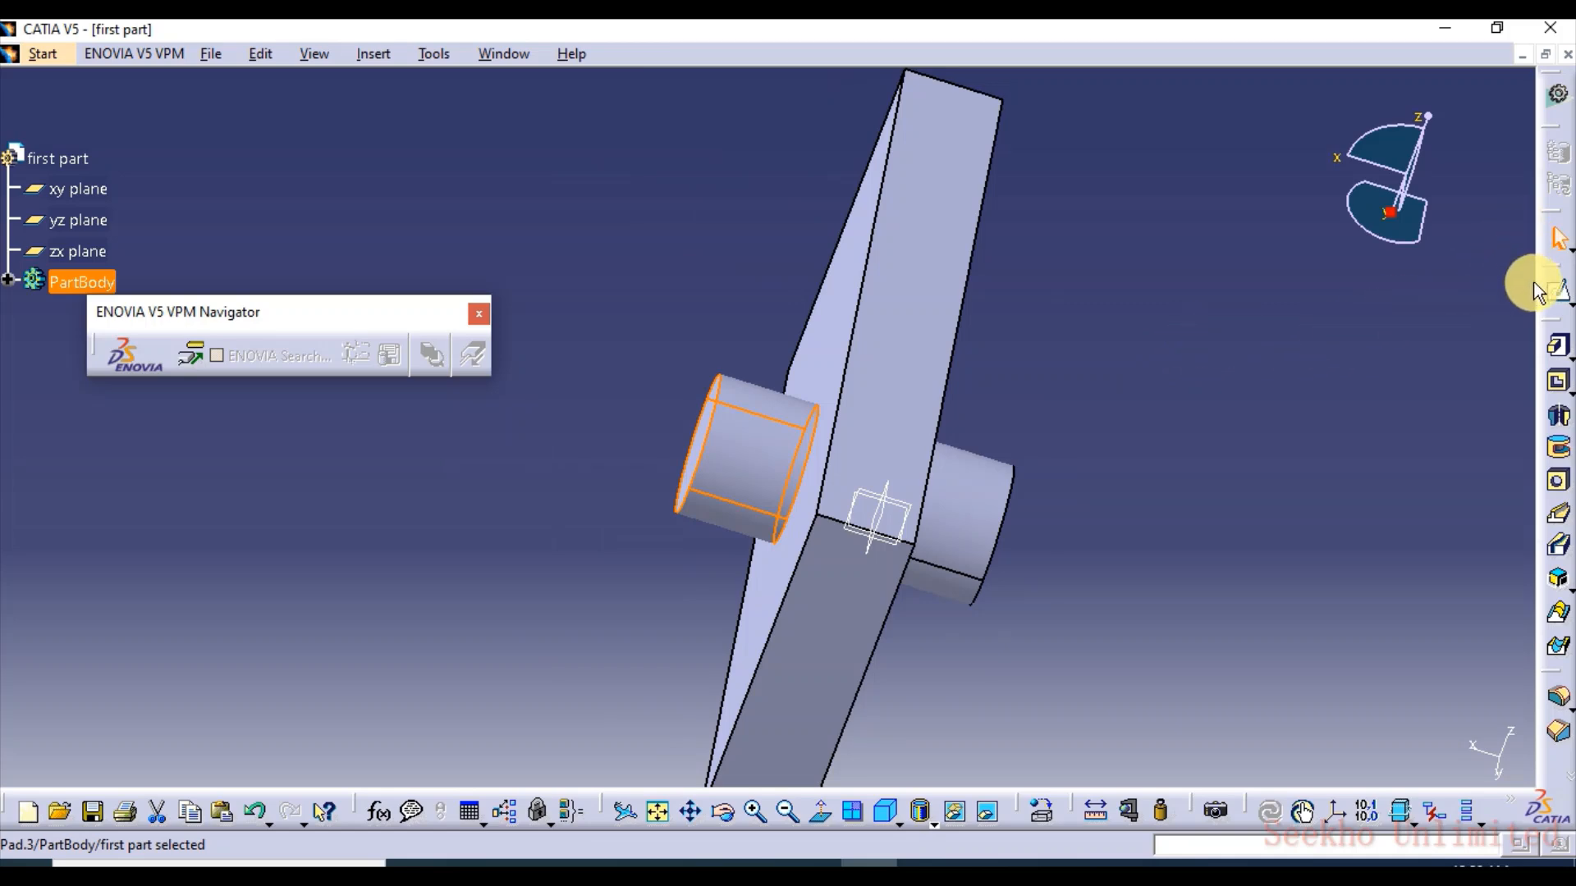
key(ctrl+z)
key(ctrl+z)
key(ctrl+z)
key(ctrl+z)
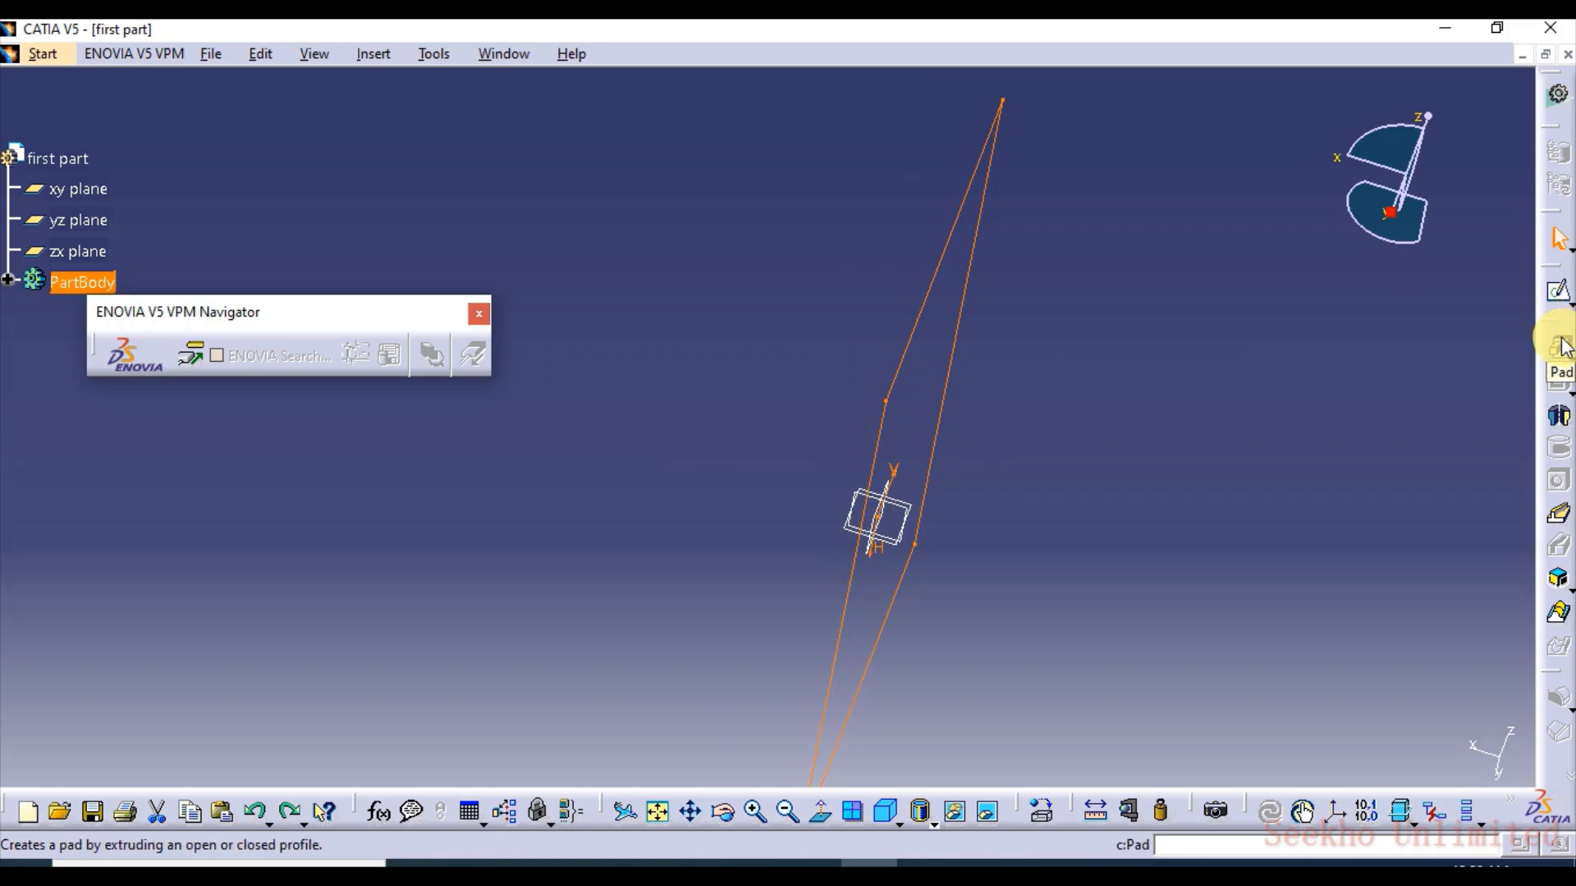
key(ctrl+z)
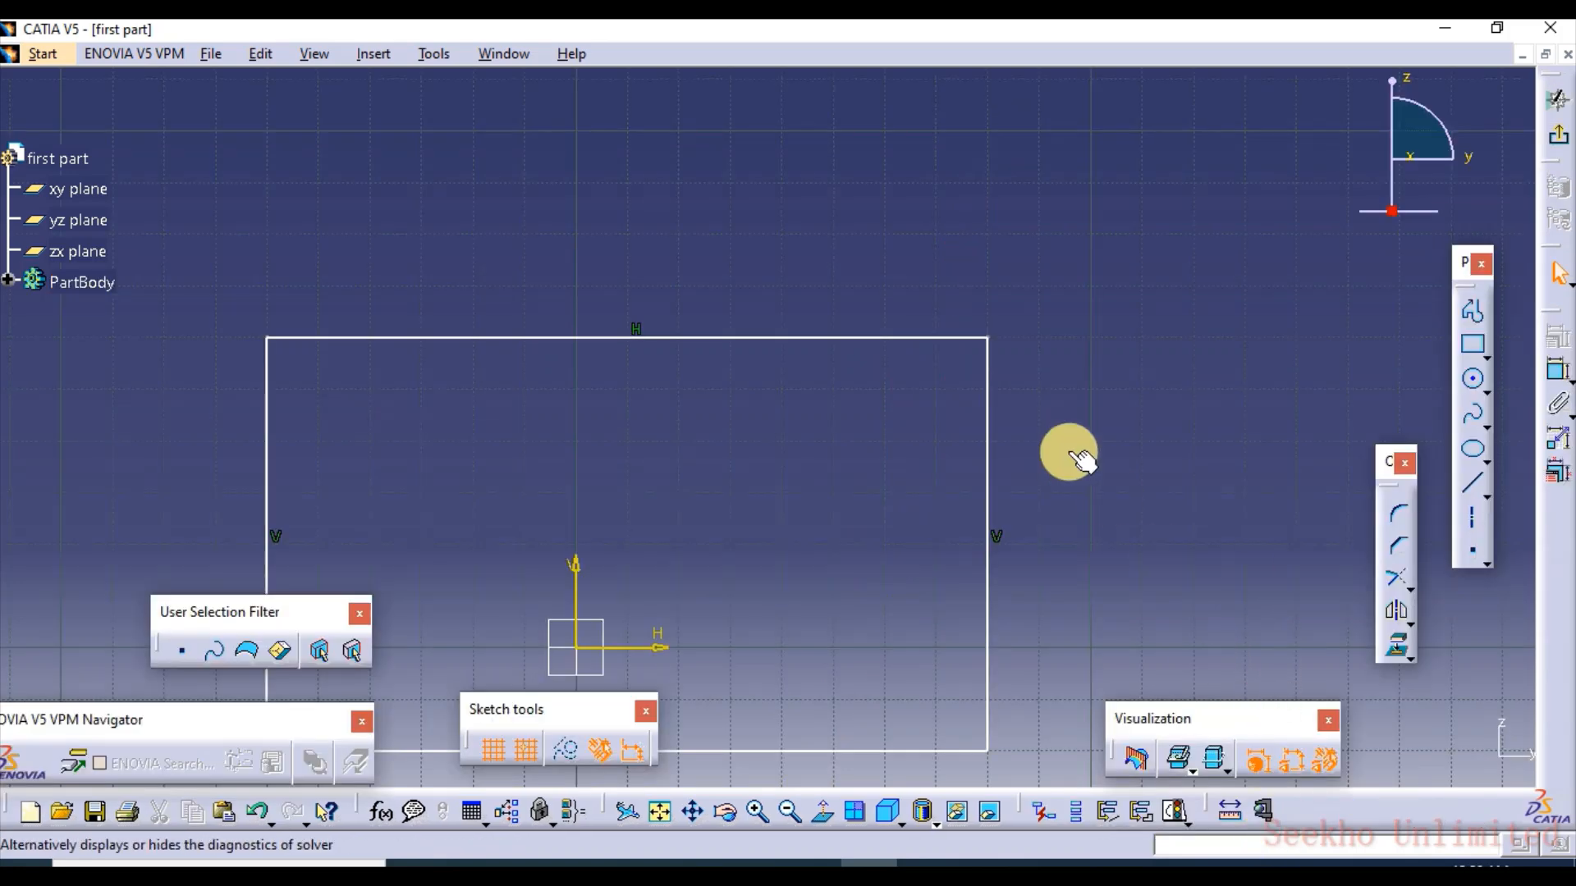
Step: Exit the rectangle sketch and pad it 20 mm to rebuild the plain block
click(1403, 655)
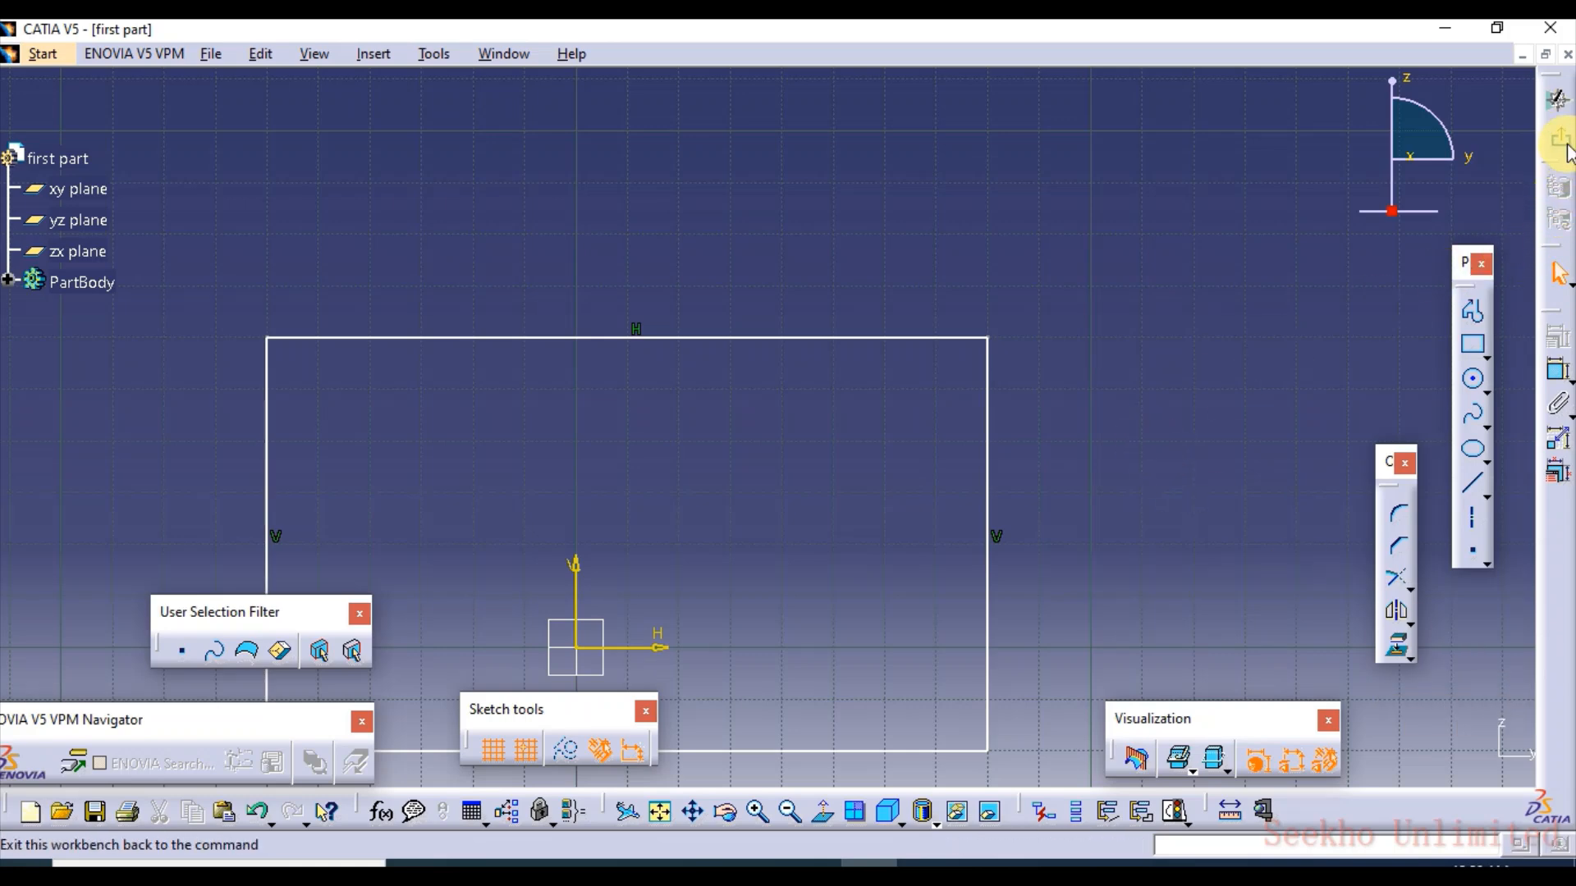
click(1553, 103)
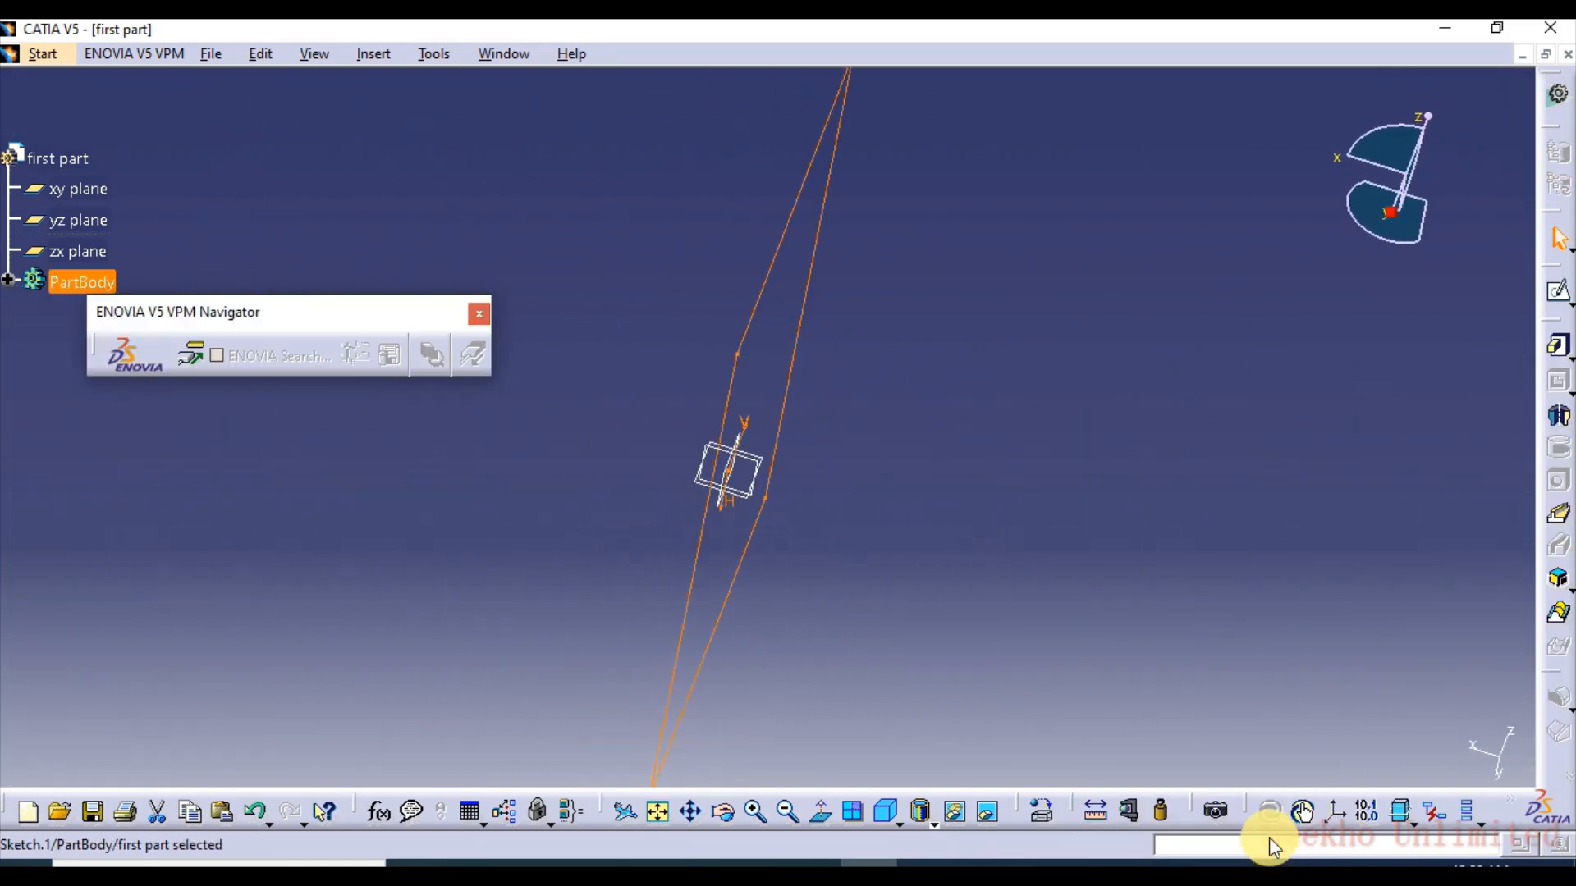
click(1558, 361)
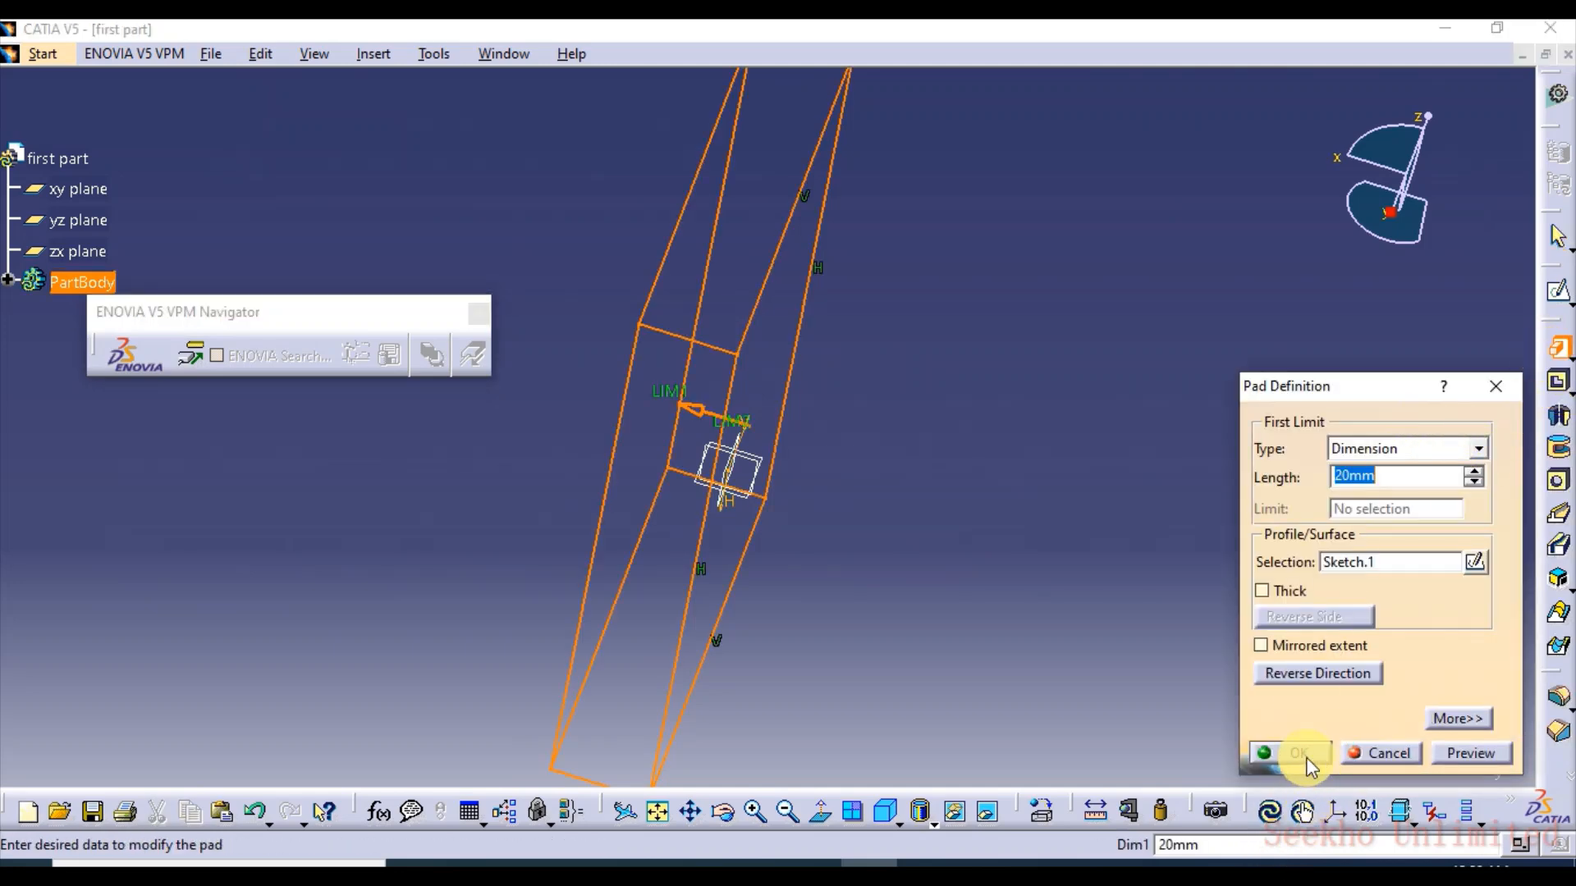
click(1292, 753)
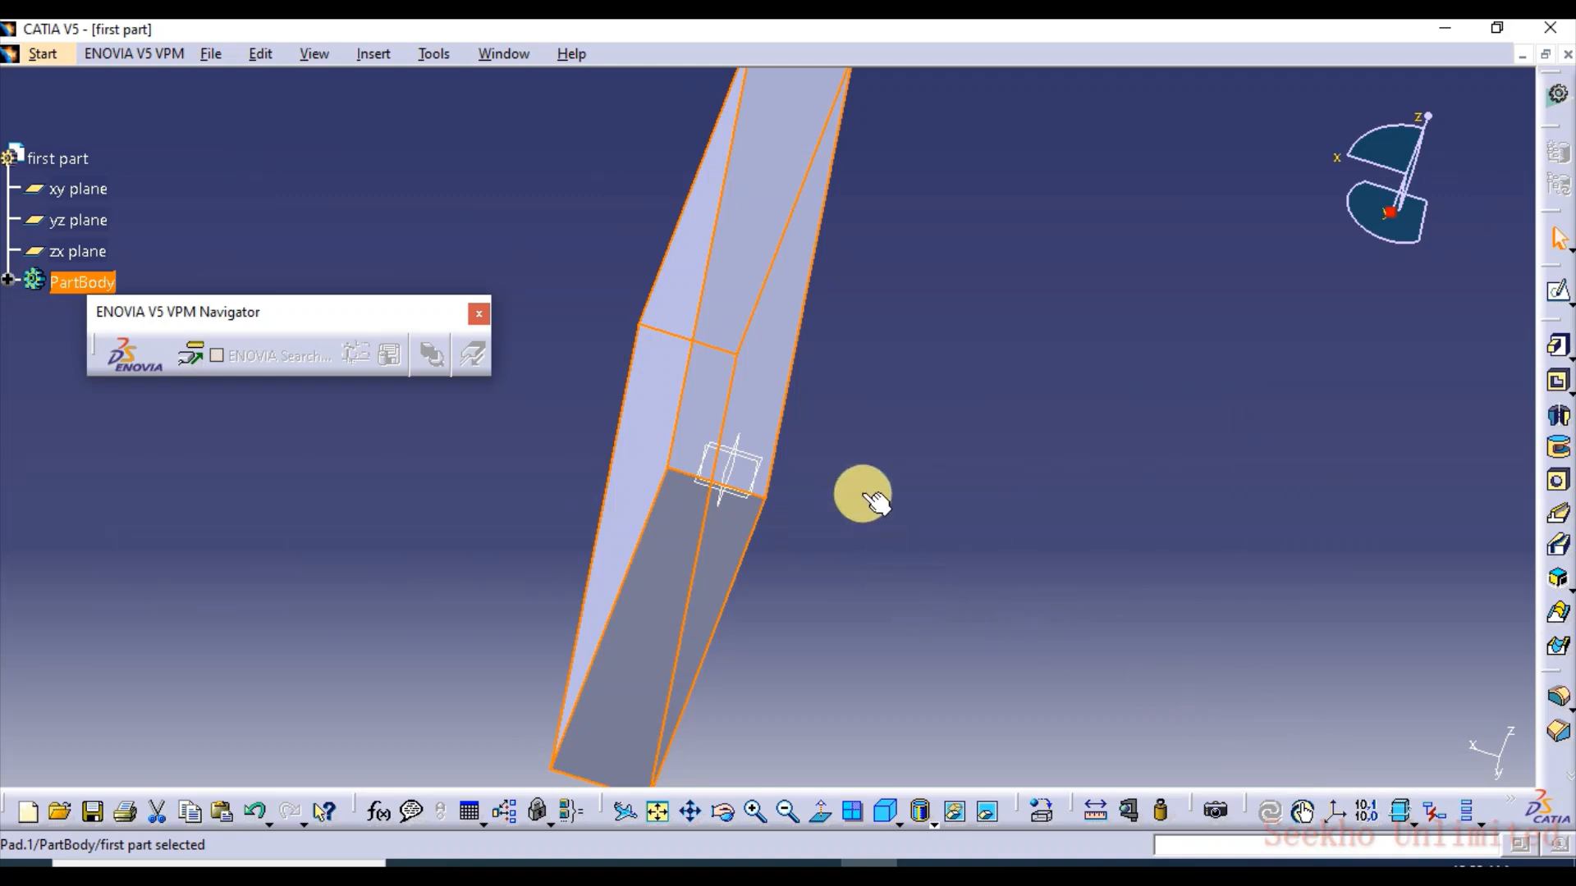
middle_drag(820, 446, 820, 503)
click(1233, 564)
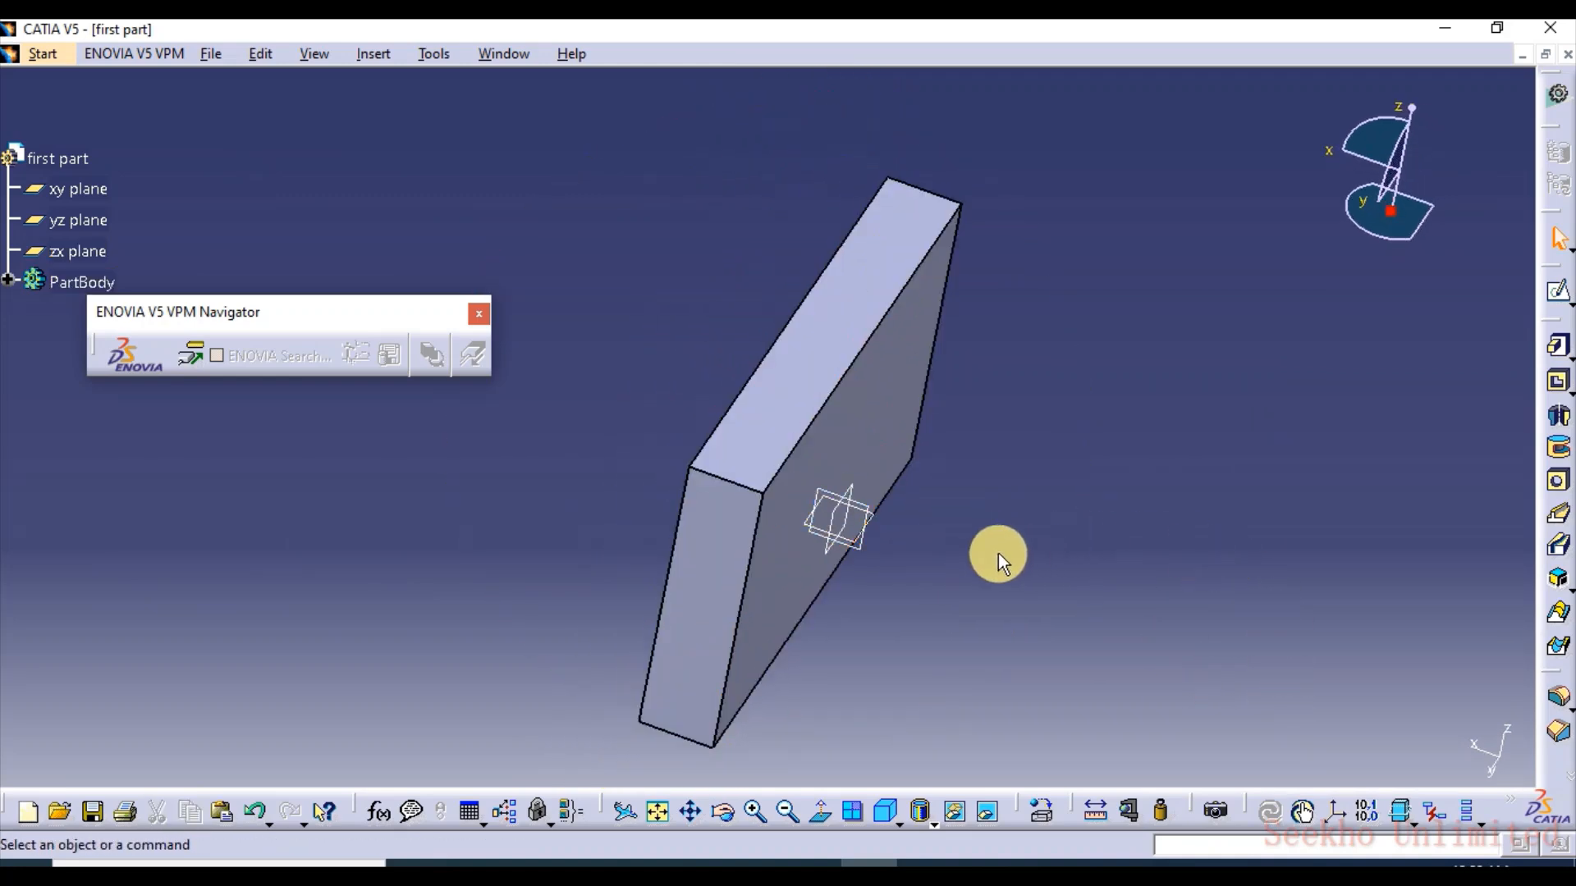
middle_drag(993, 555, 897, 465)
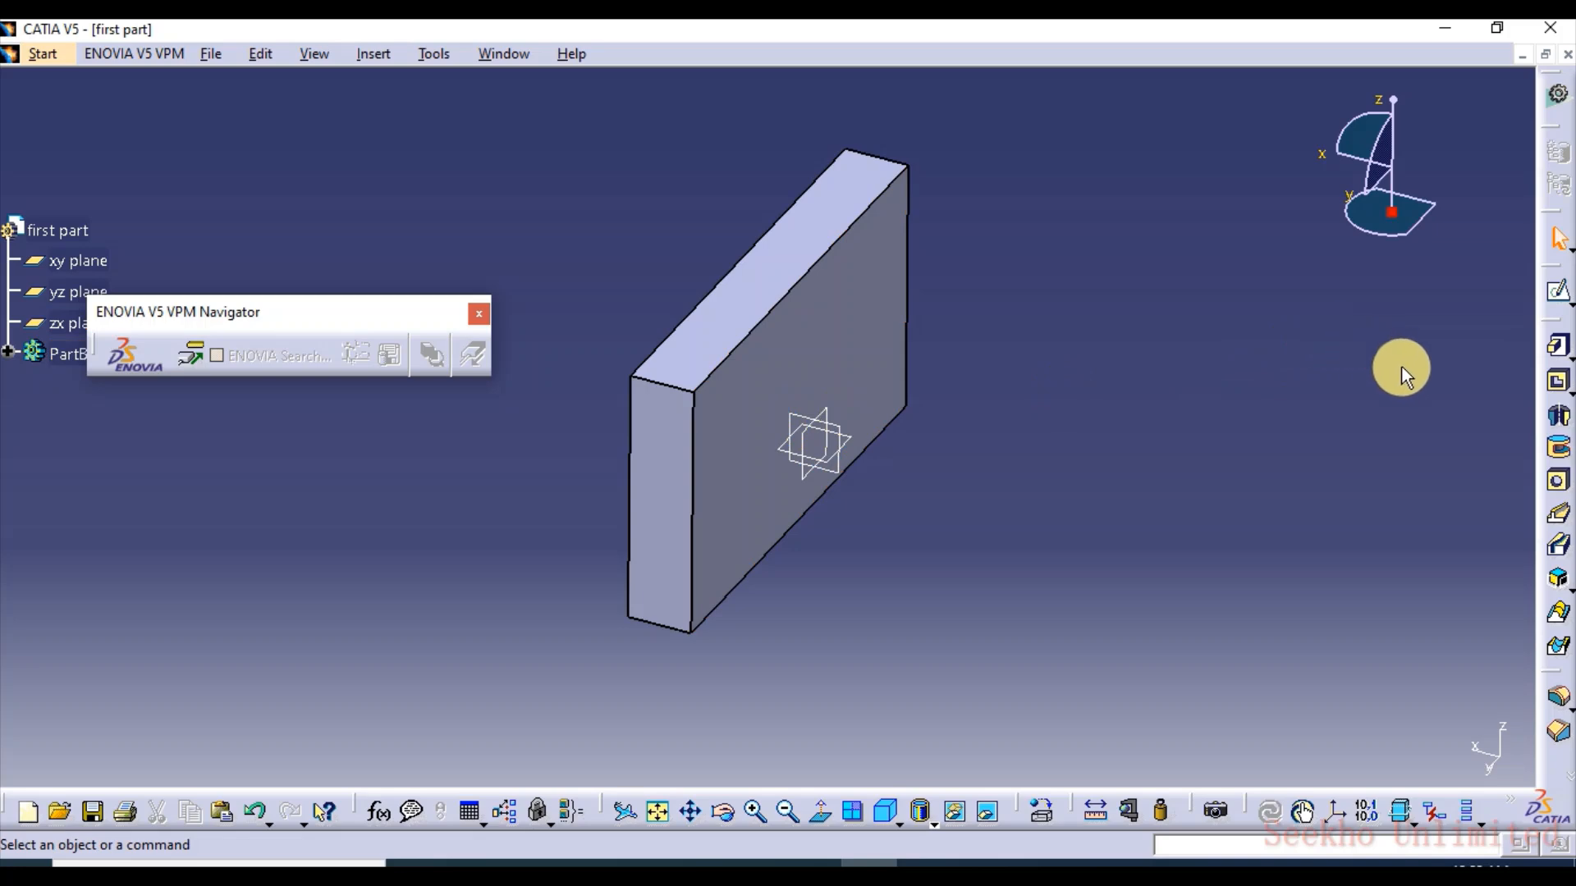
Step: Open a new sketch on the zx plane through the block and view it normal to the sketch plane
click(795, 416)
click(1558, 289)
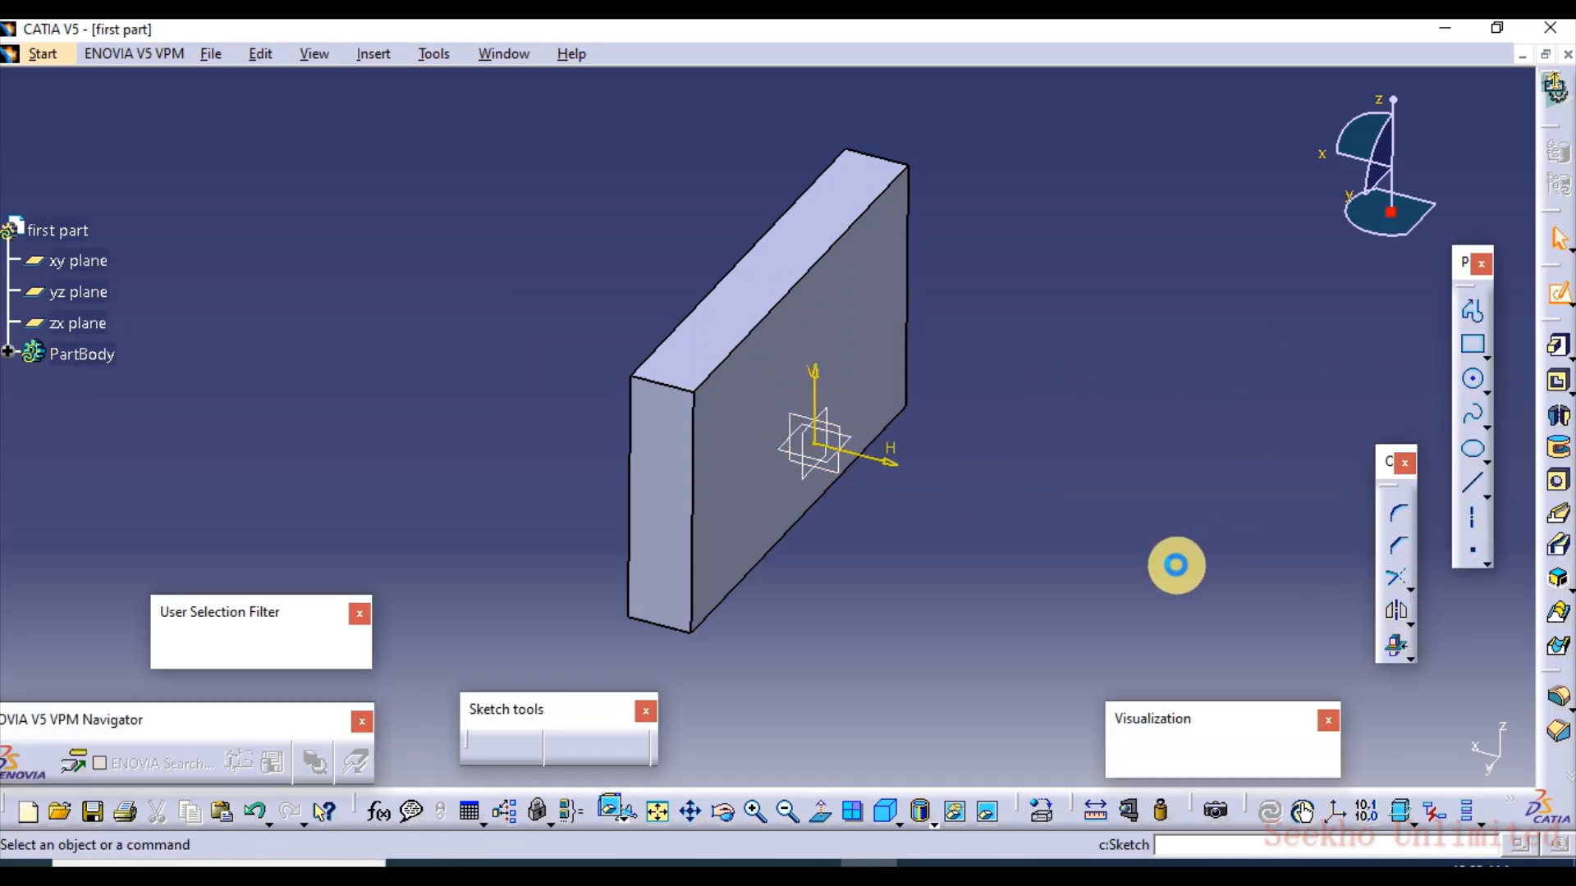
mouse_move(994, 412)
middle_down()
mouse_move(910, 444)
mouse_move(825, 525)
middle_up()
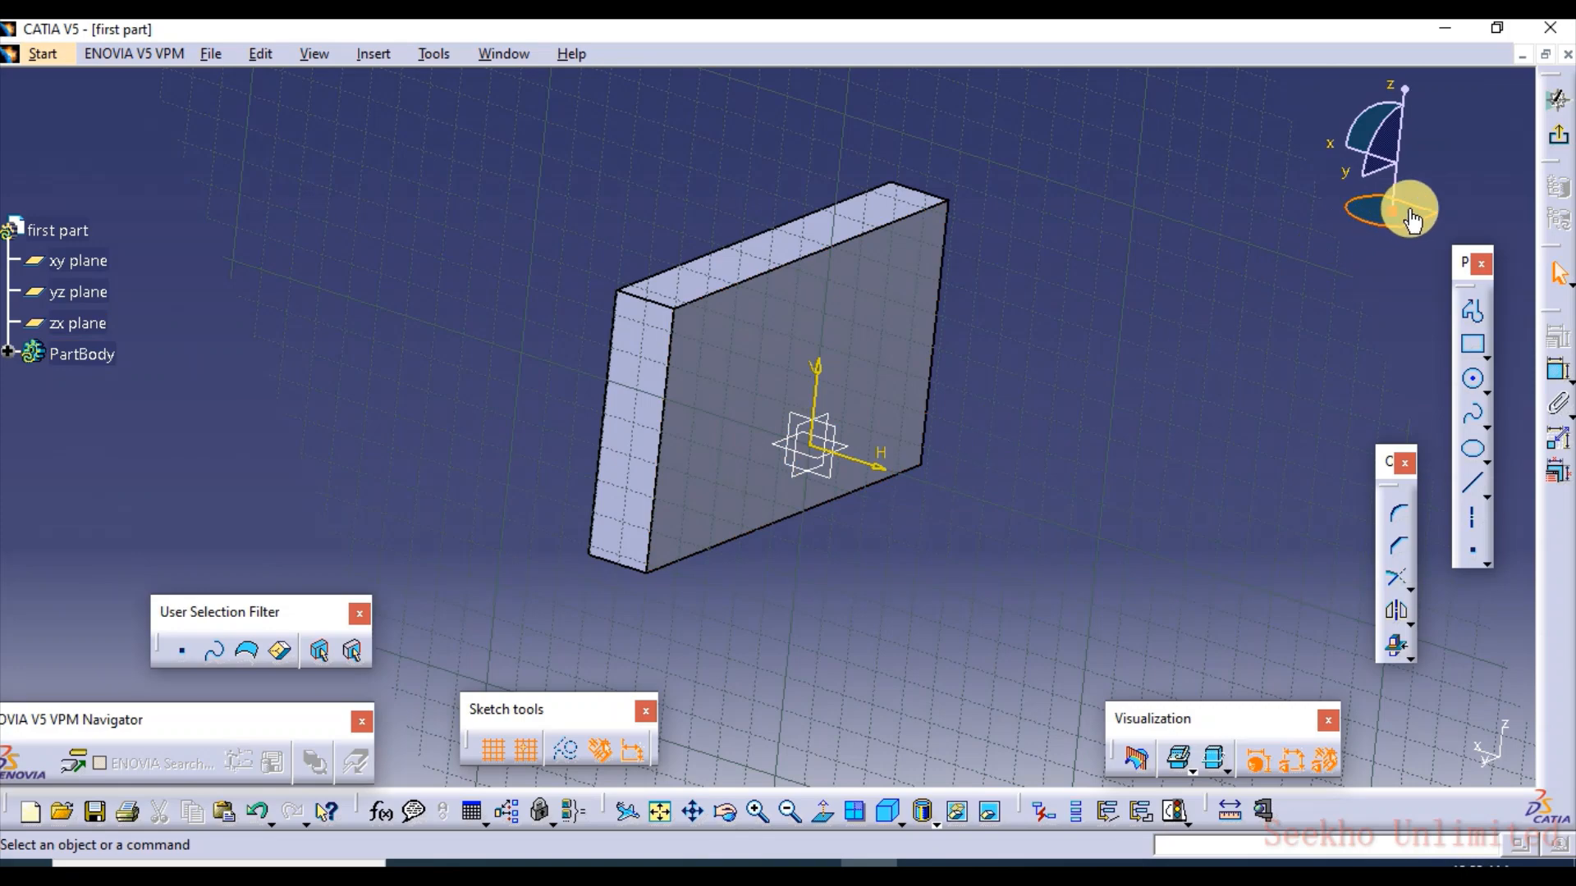
click(824, 814)
Step: Use Intersect 3D Elements to create the intersection line of the block's large face at the origin with the sketch plane
click(1411, 653)
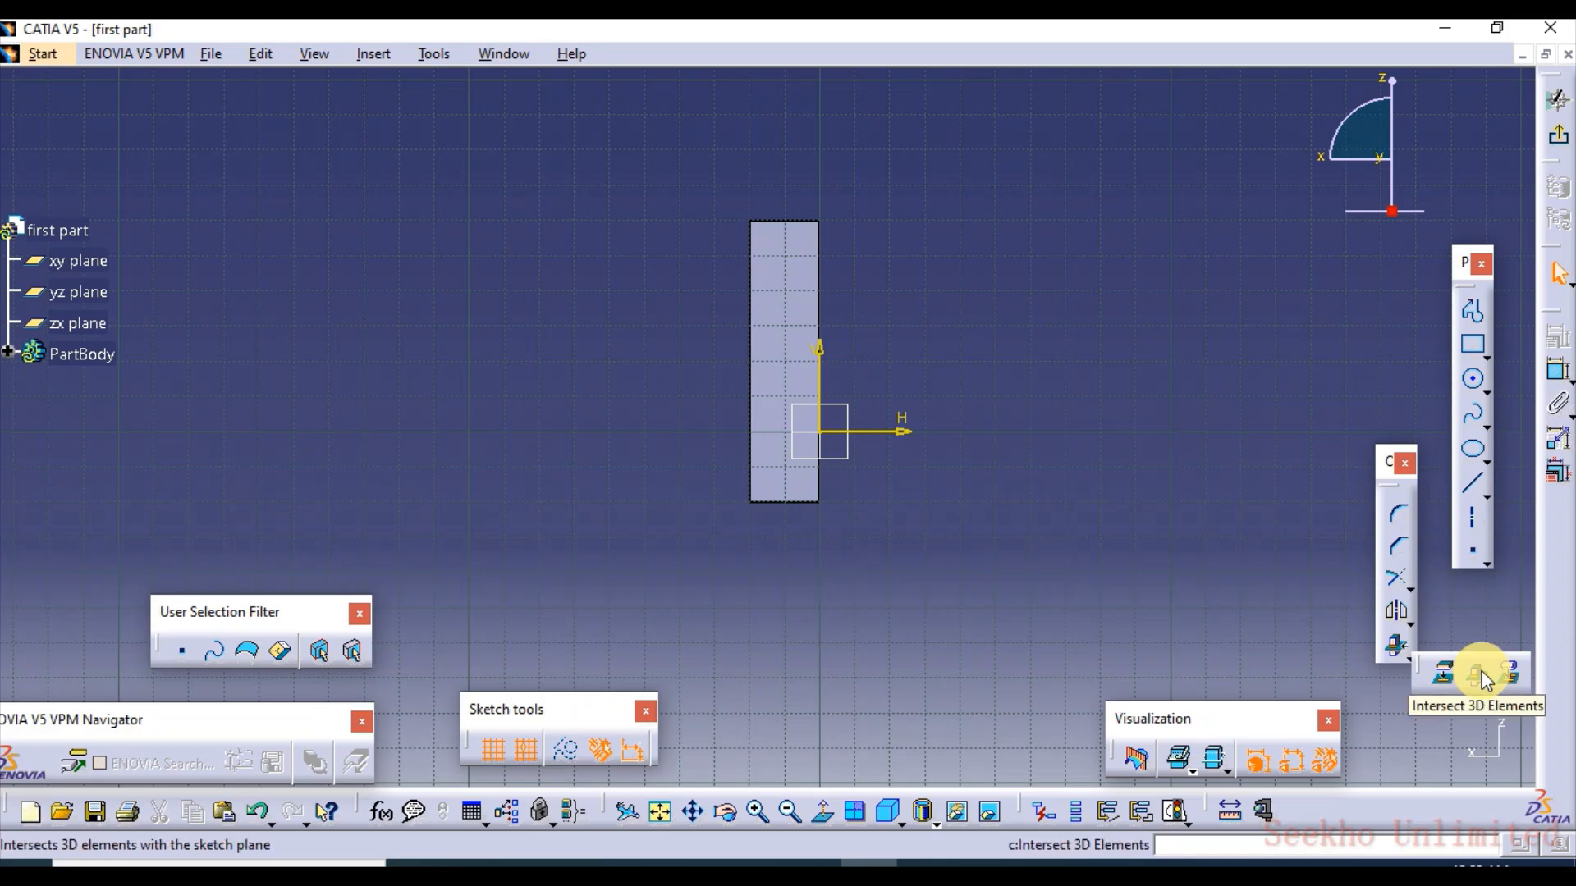
click(1477, 677)
mouse_move(1077, 392)
middle_down()
mouse_move(960, 450)
mouse_move(946, 495)
mouse_move(995, 573)
middle_up()
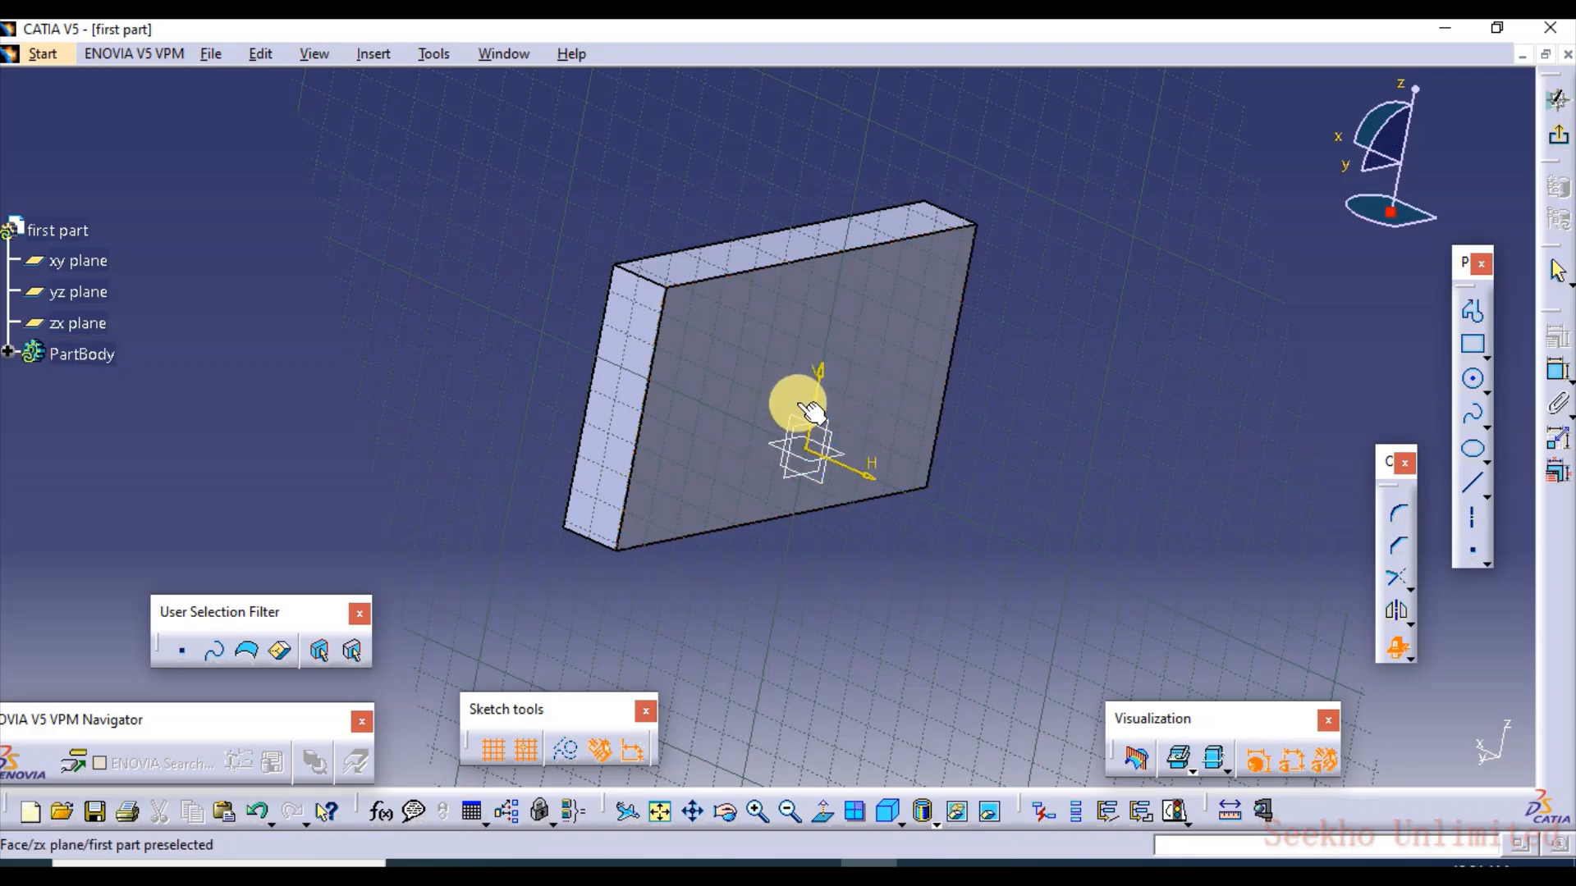
click(779, 303)
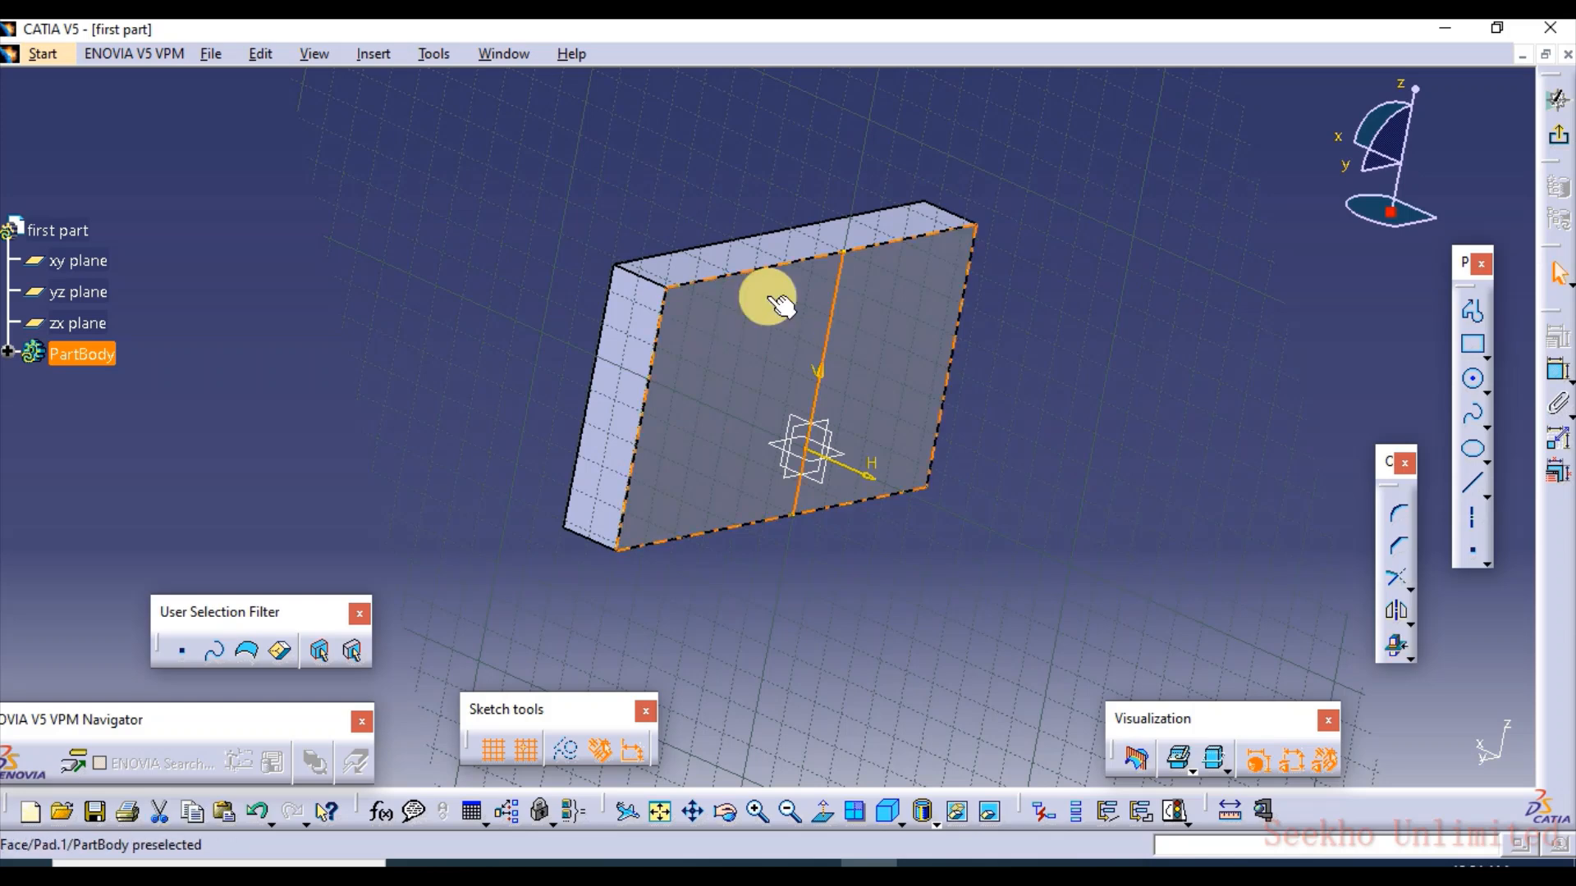
middle_click(1054, 377)
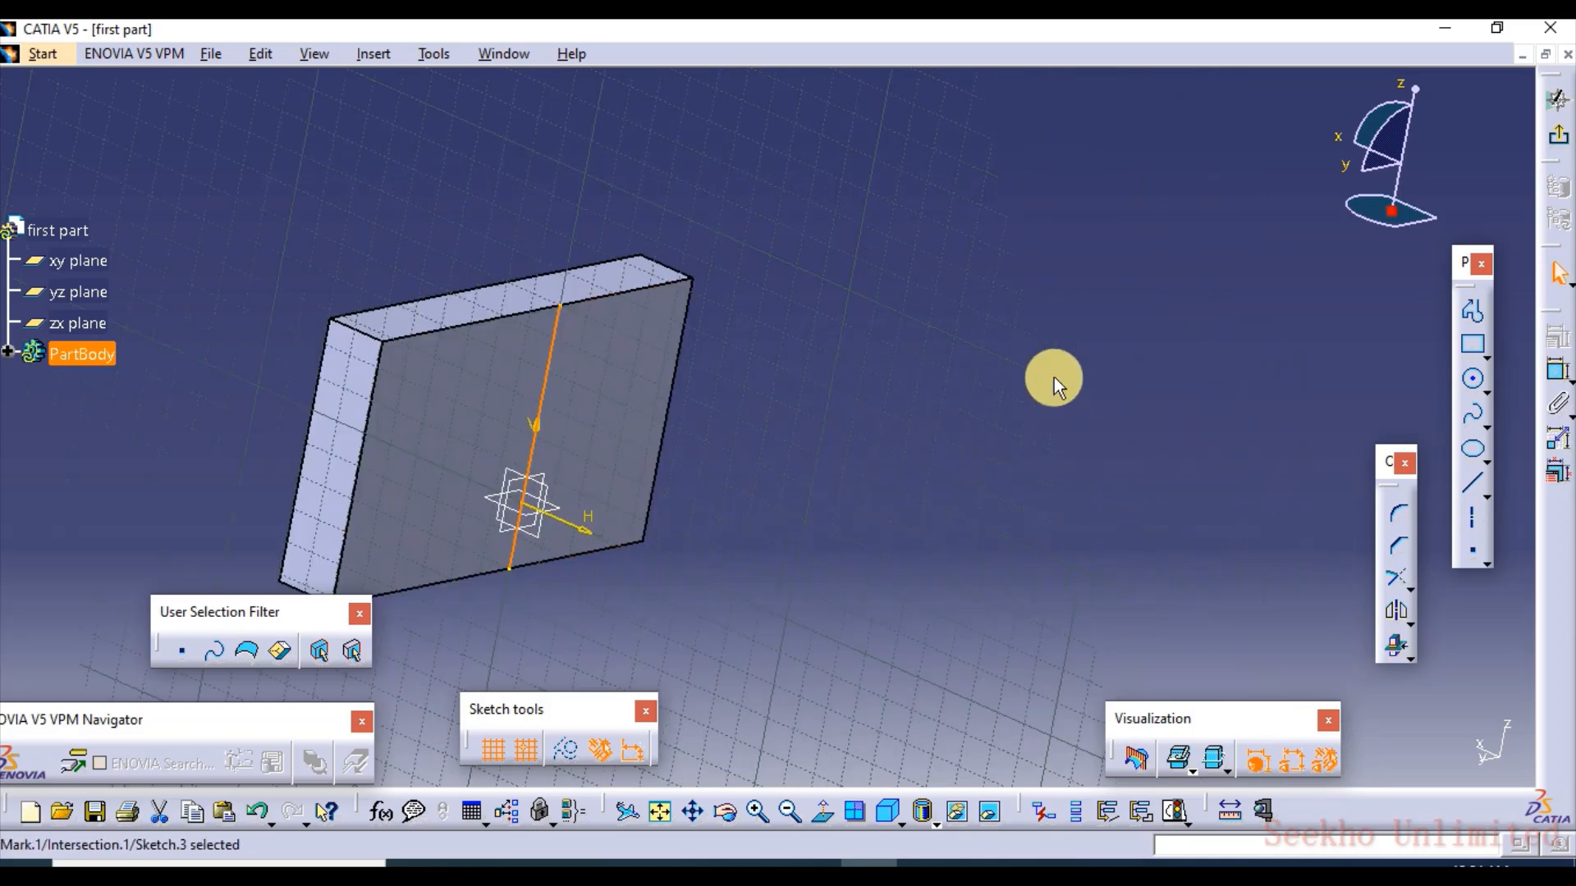
drag(686, 403, 884, 389)
middle_drag(613, 435, 816, 327)
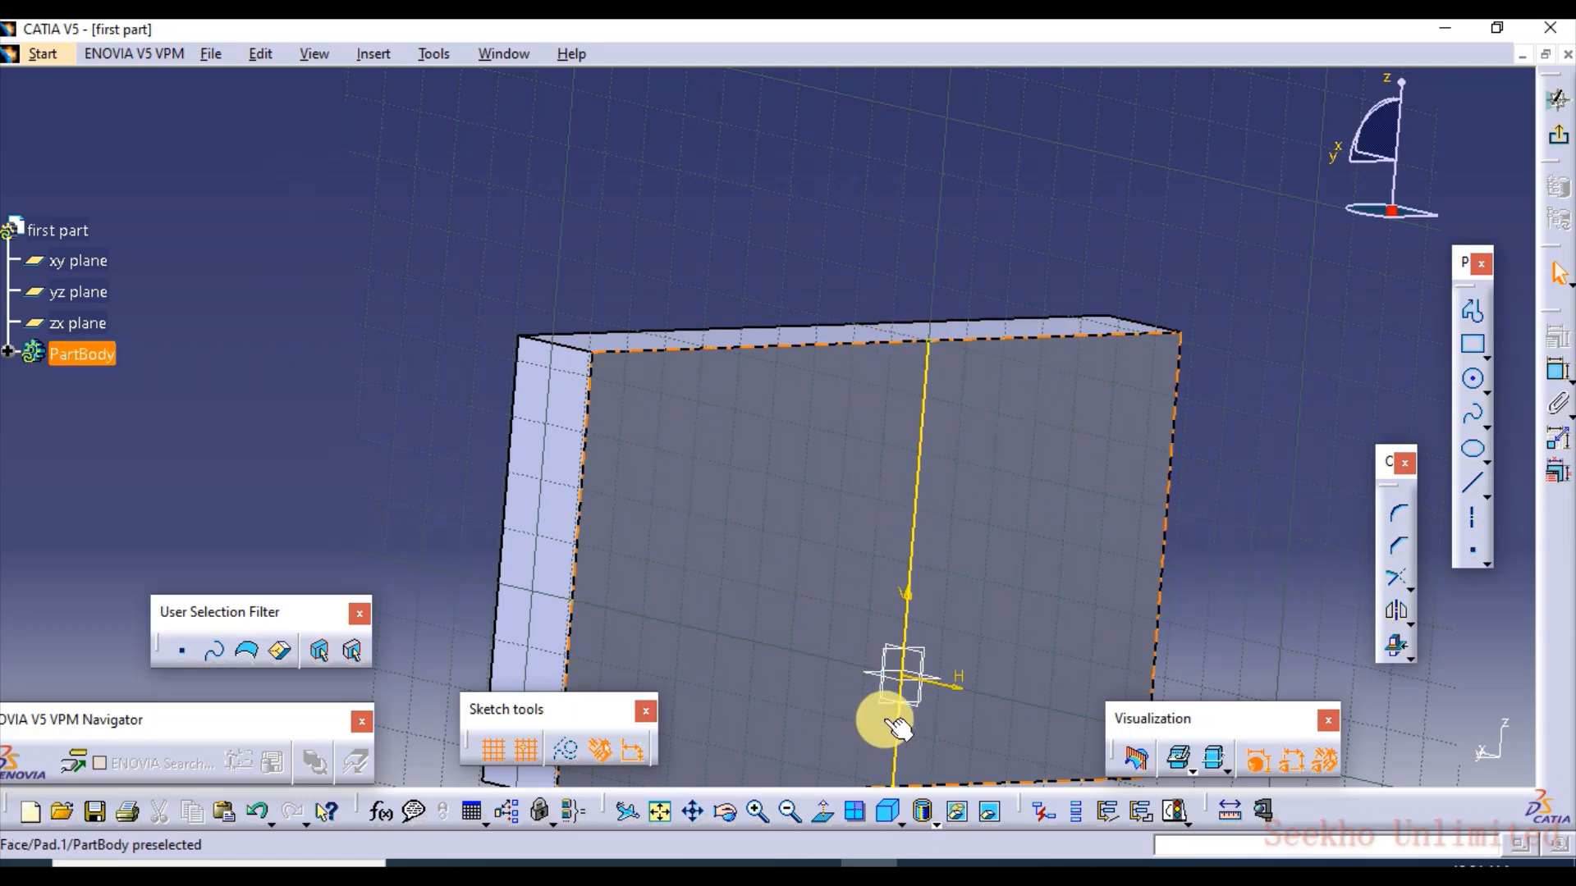
mouse_move(902, 490)
middle_down()
mouse_move(888, 482)
mouse_move(939, 528)
middle_up()
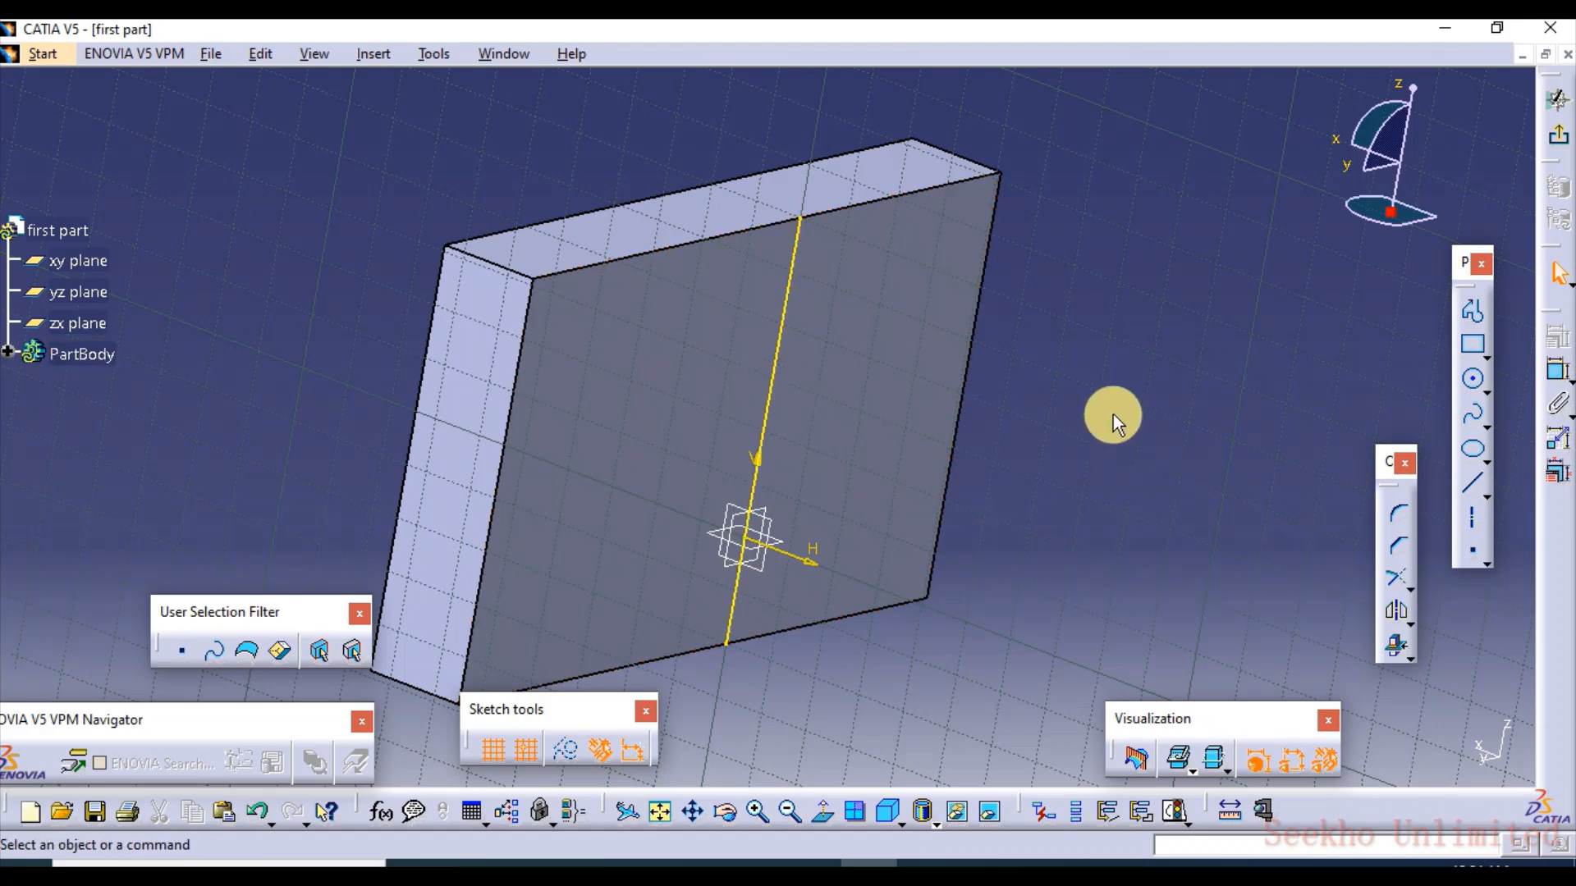
Step: Intersect the block's narrow upper face and its opposite large face with the sketch plane
middle_drag(854, 440, 903, 502)
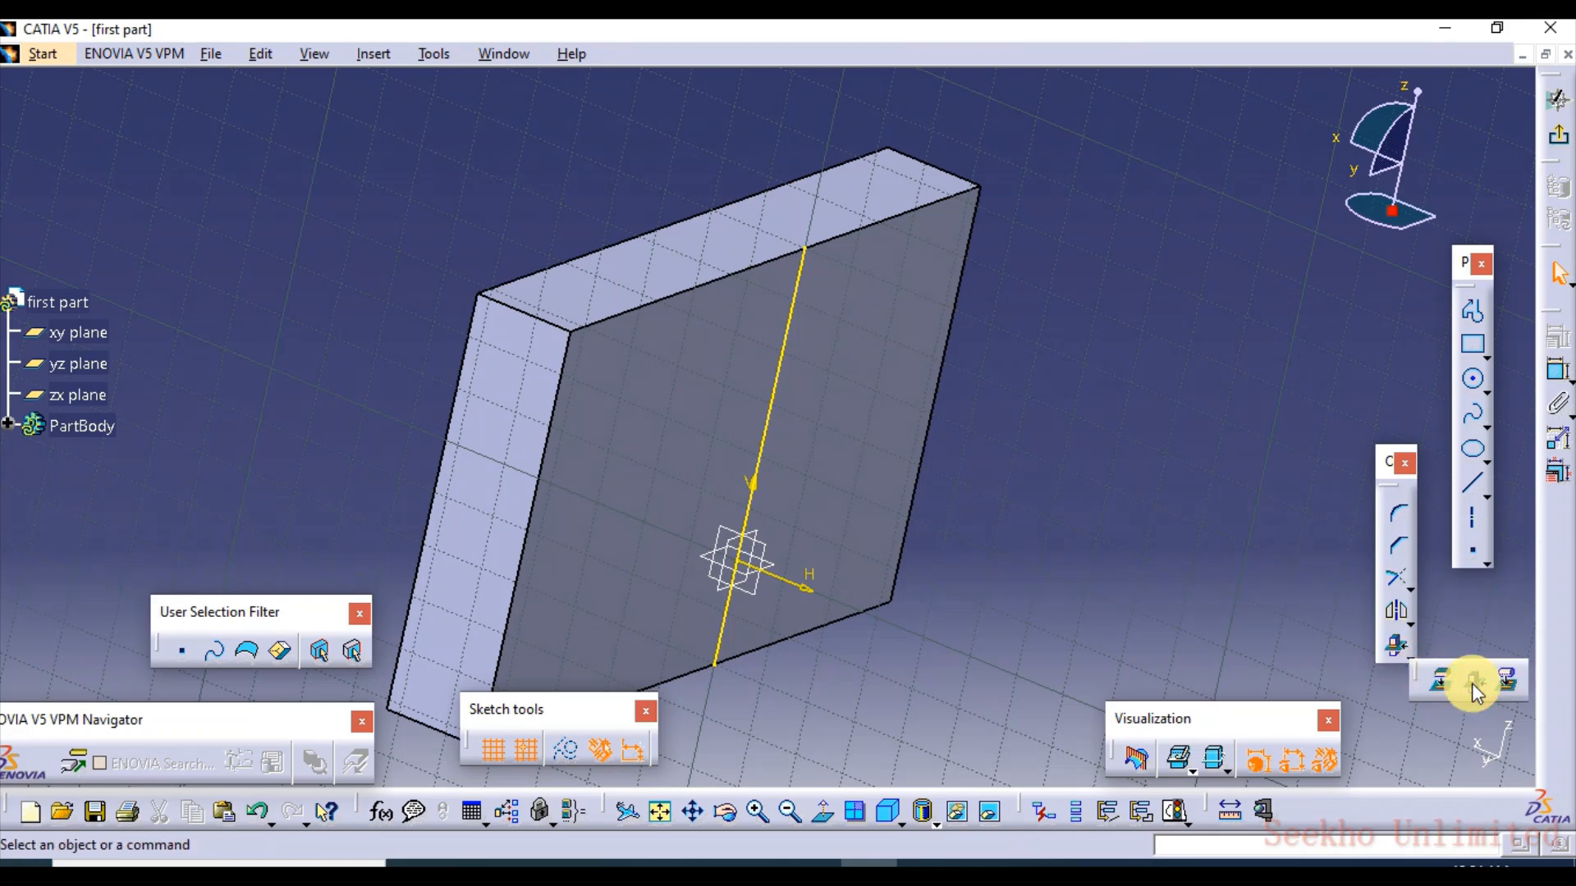
click(1471, 681)
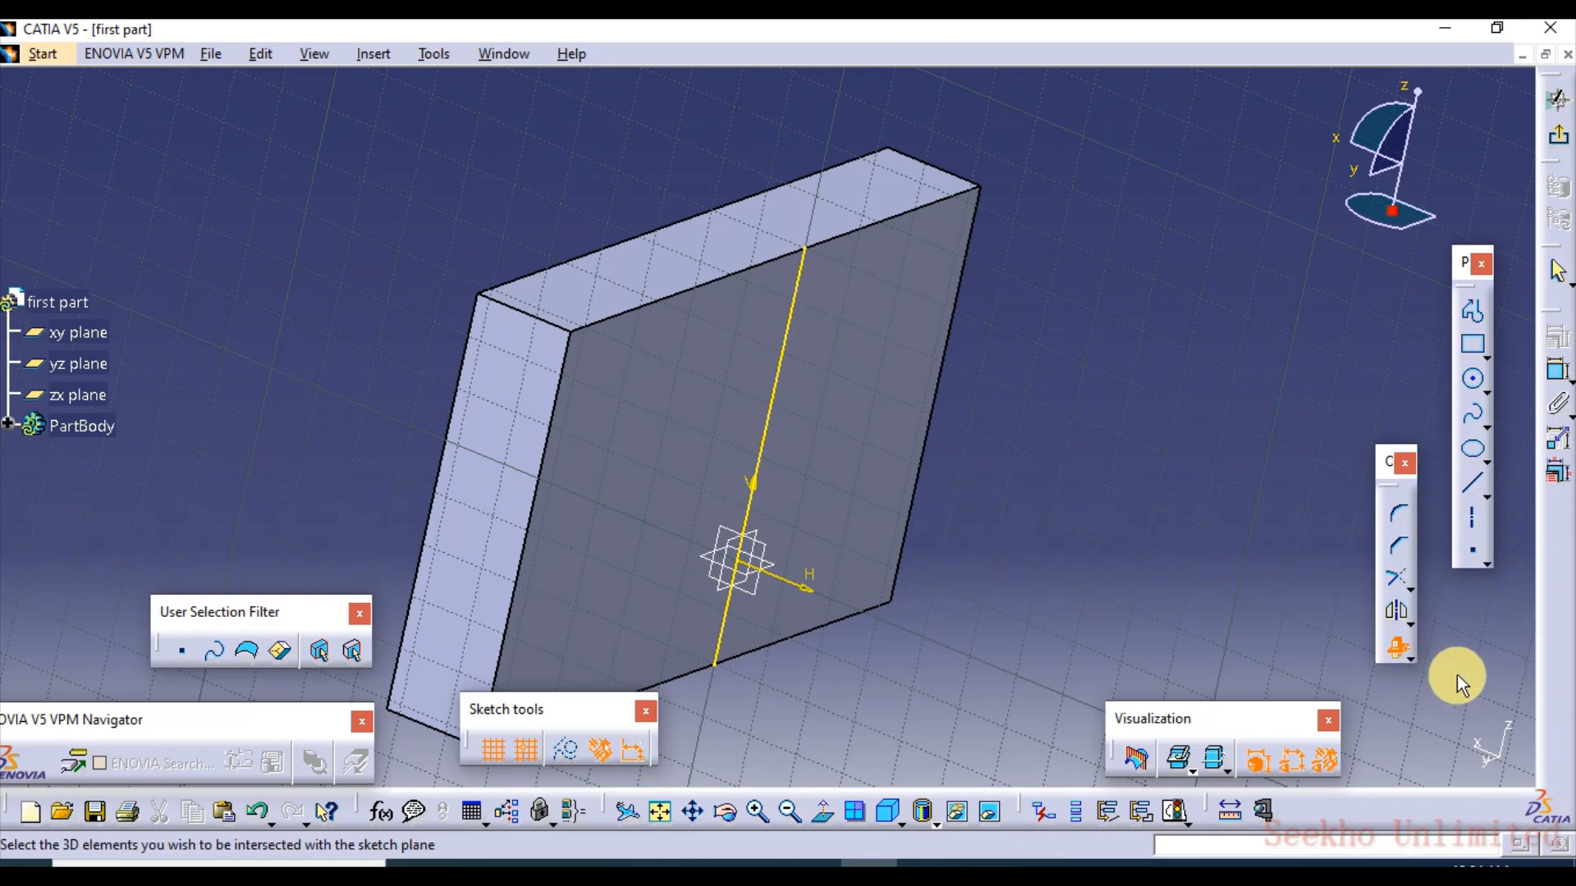
click(759, 247)
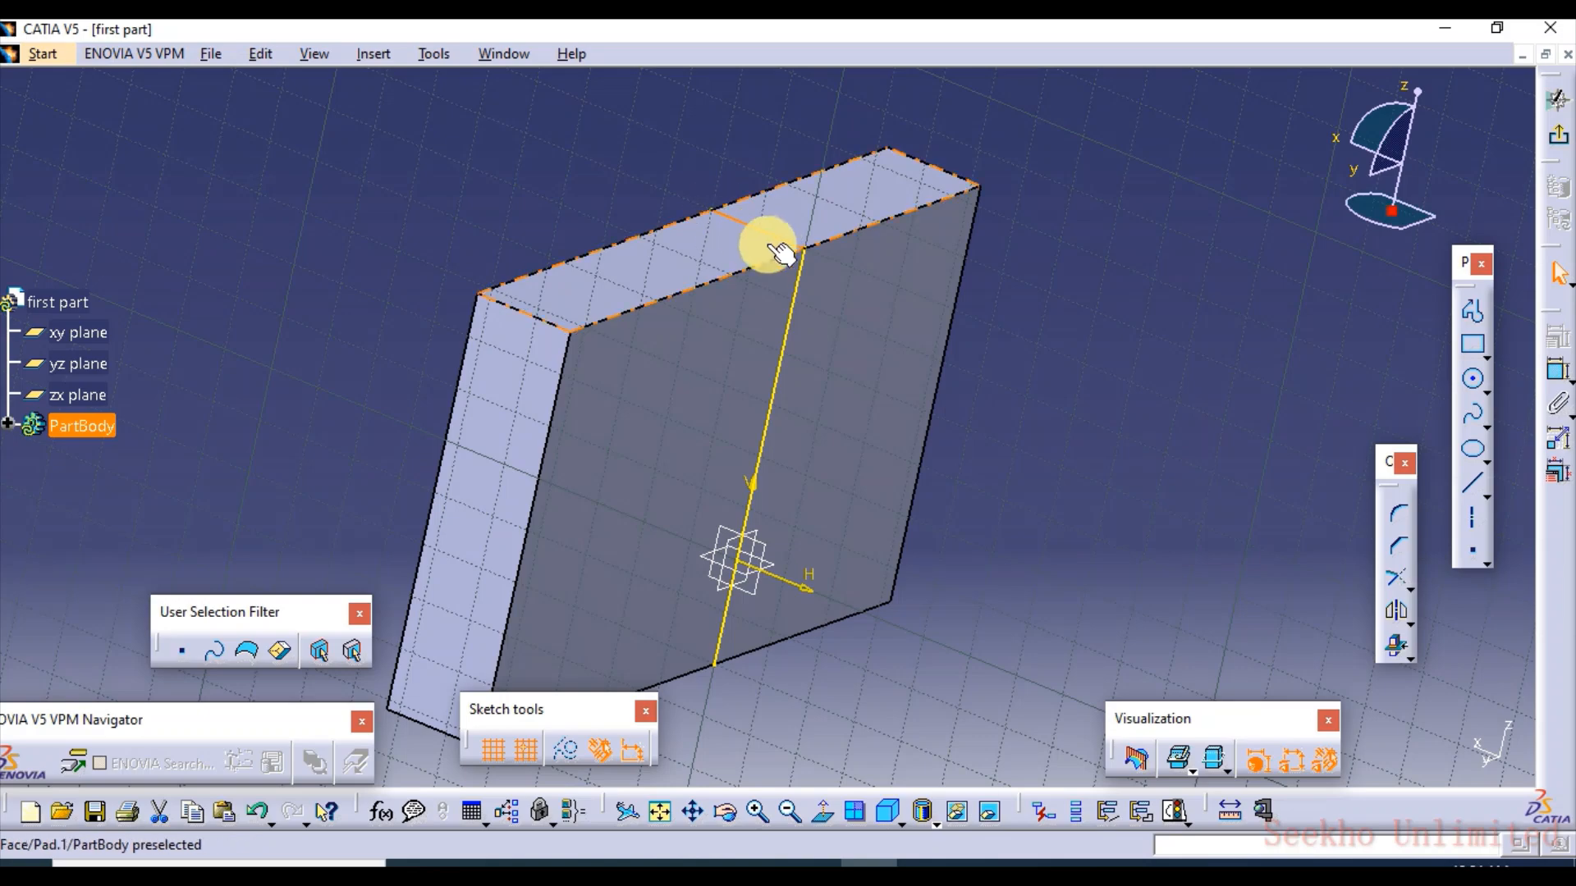
mouse_move(689, 337)
middle_down()
mouse_move(858, 387)
mouse_move(460, 352)
mouse_move(714, 447)
mouse_move(833, 471)
middle_up()
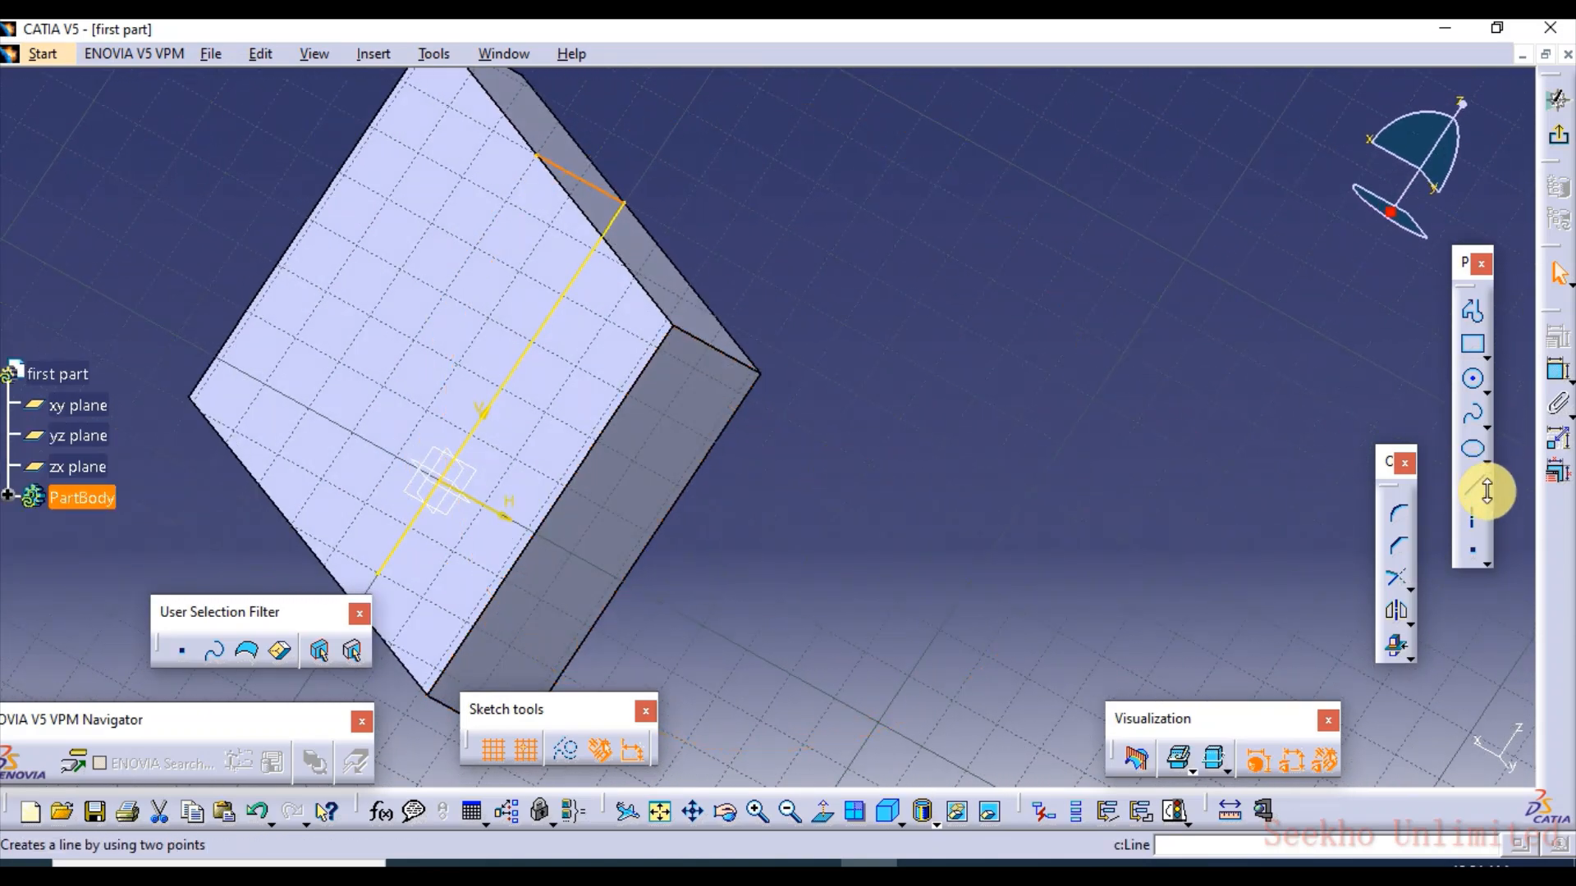
click(1393, 647)
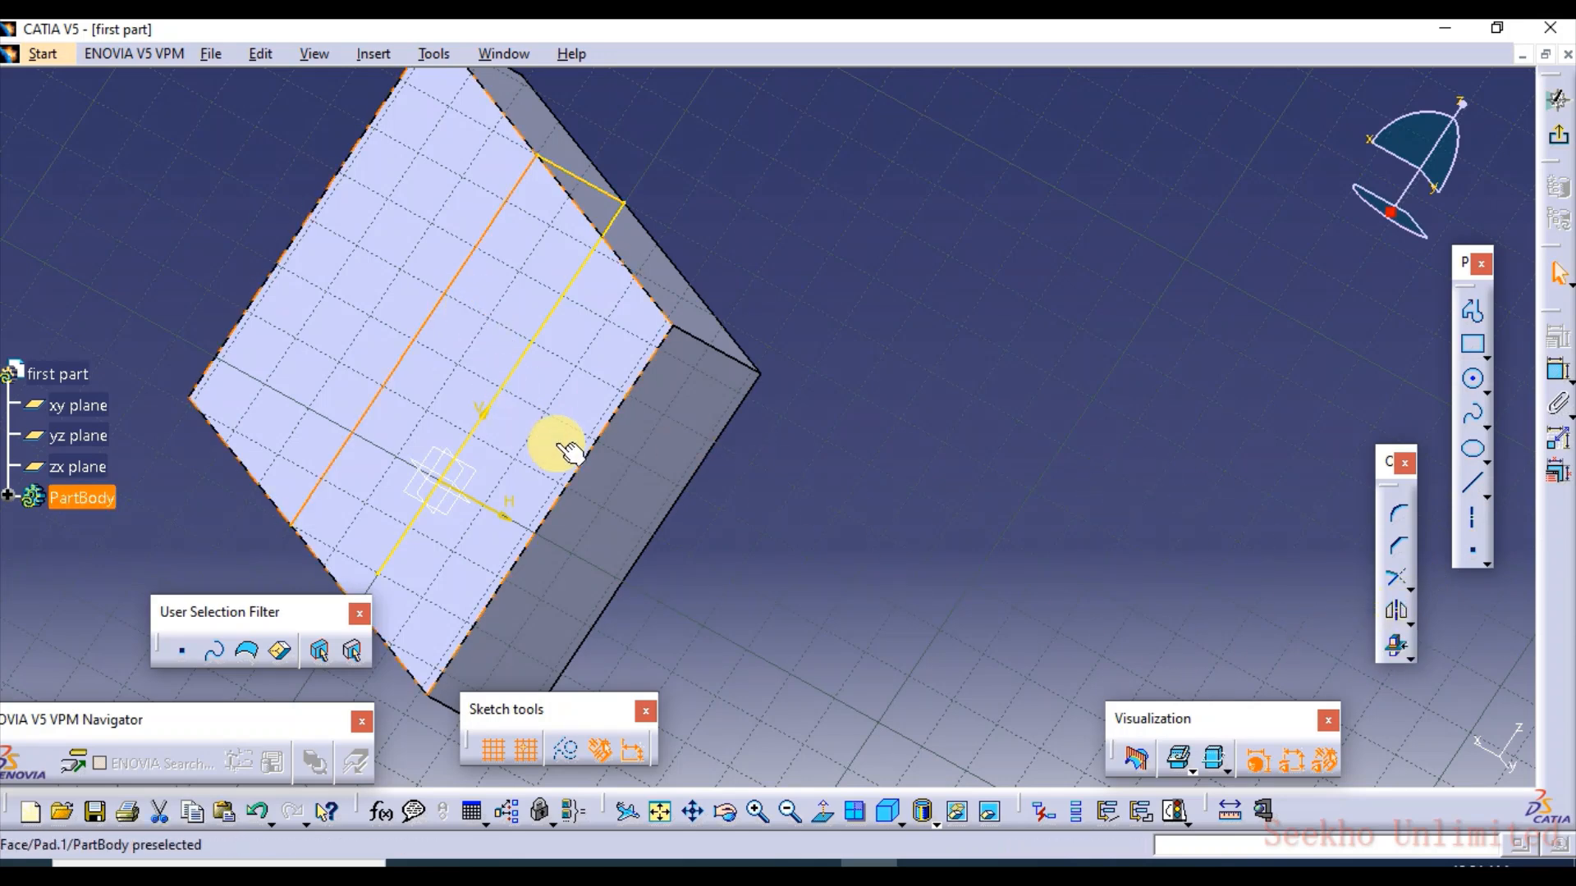
middle_drag(529, 393, 1052, 553)
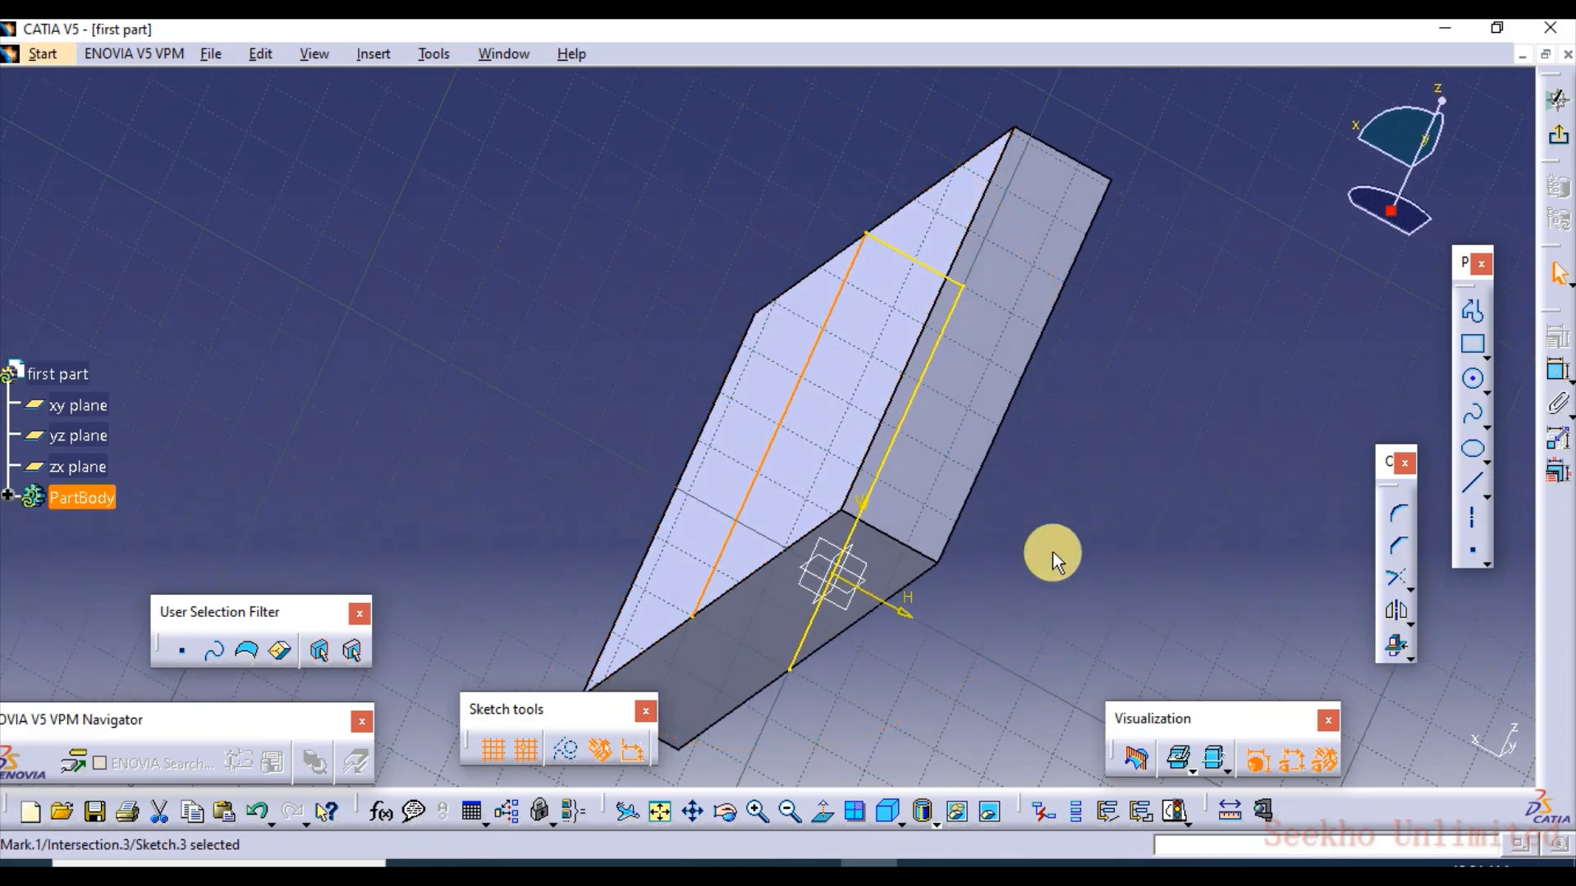
Step: Intersect the block's narrow lower face with the sketch plane using Intersect 3D Elements
click(1391, 648)
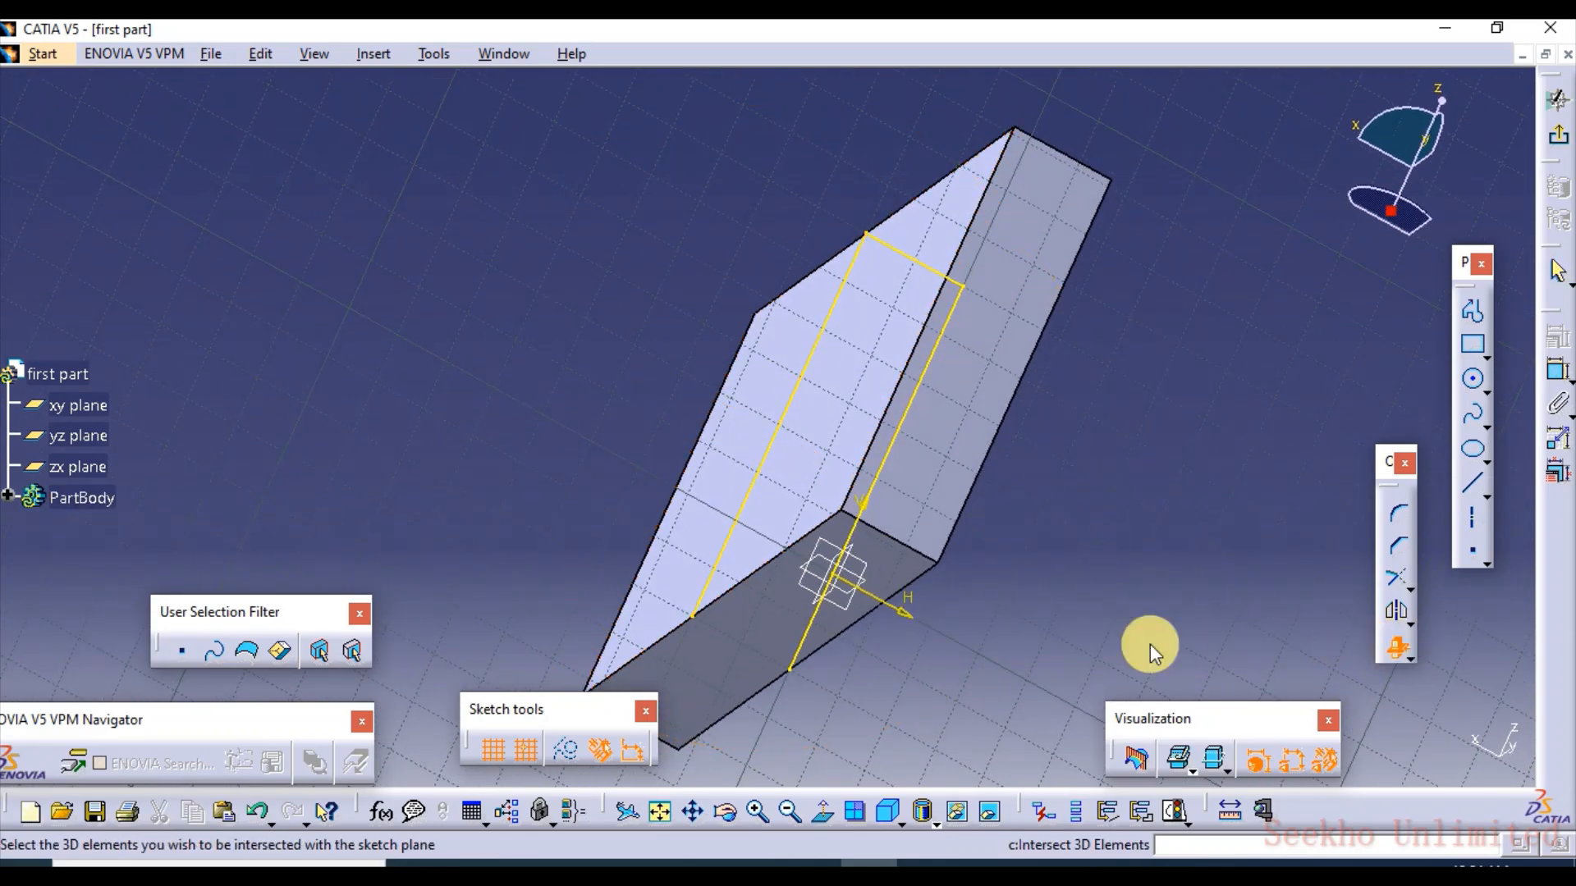
click(771, 630)
middle_drag(1021, 592, 944, 588)
middle_drag(1108, 335, 833, 309)
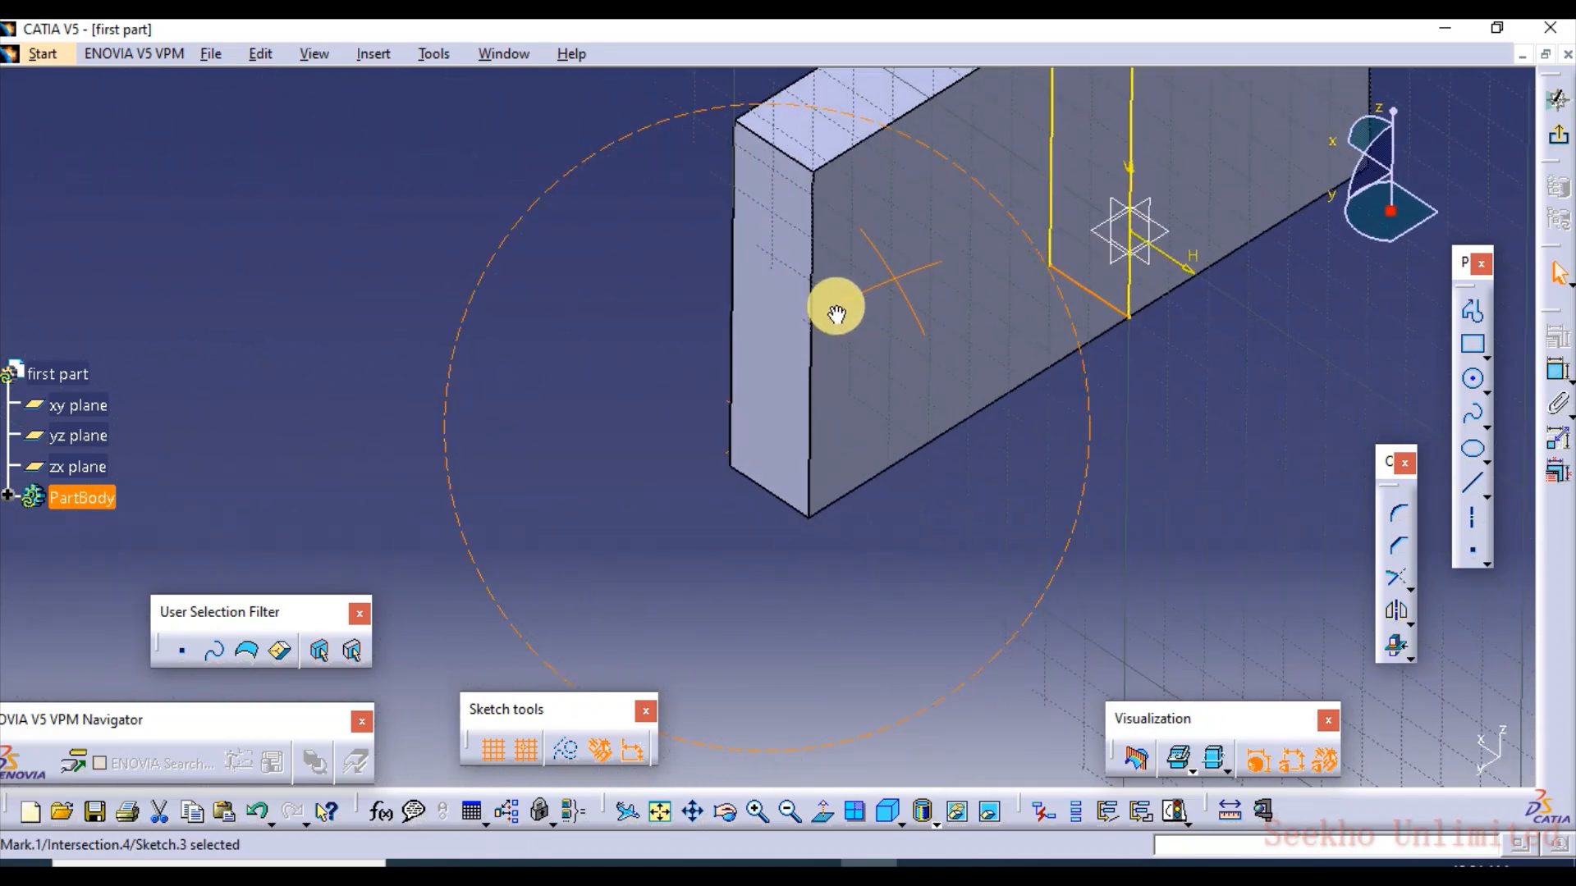
middle_drag(981, 359, 820, 534)
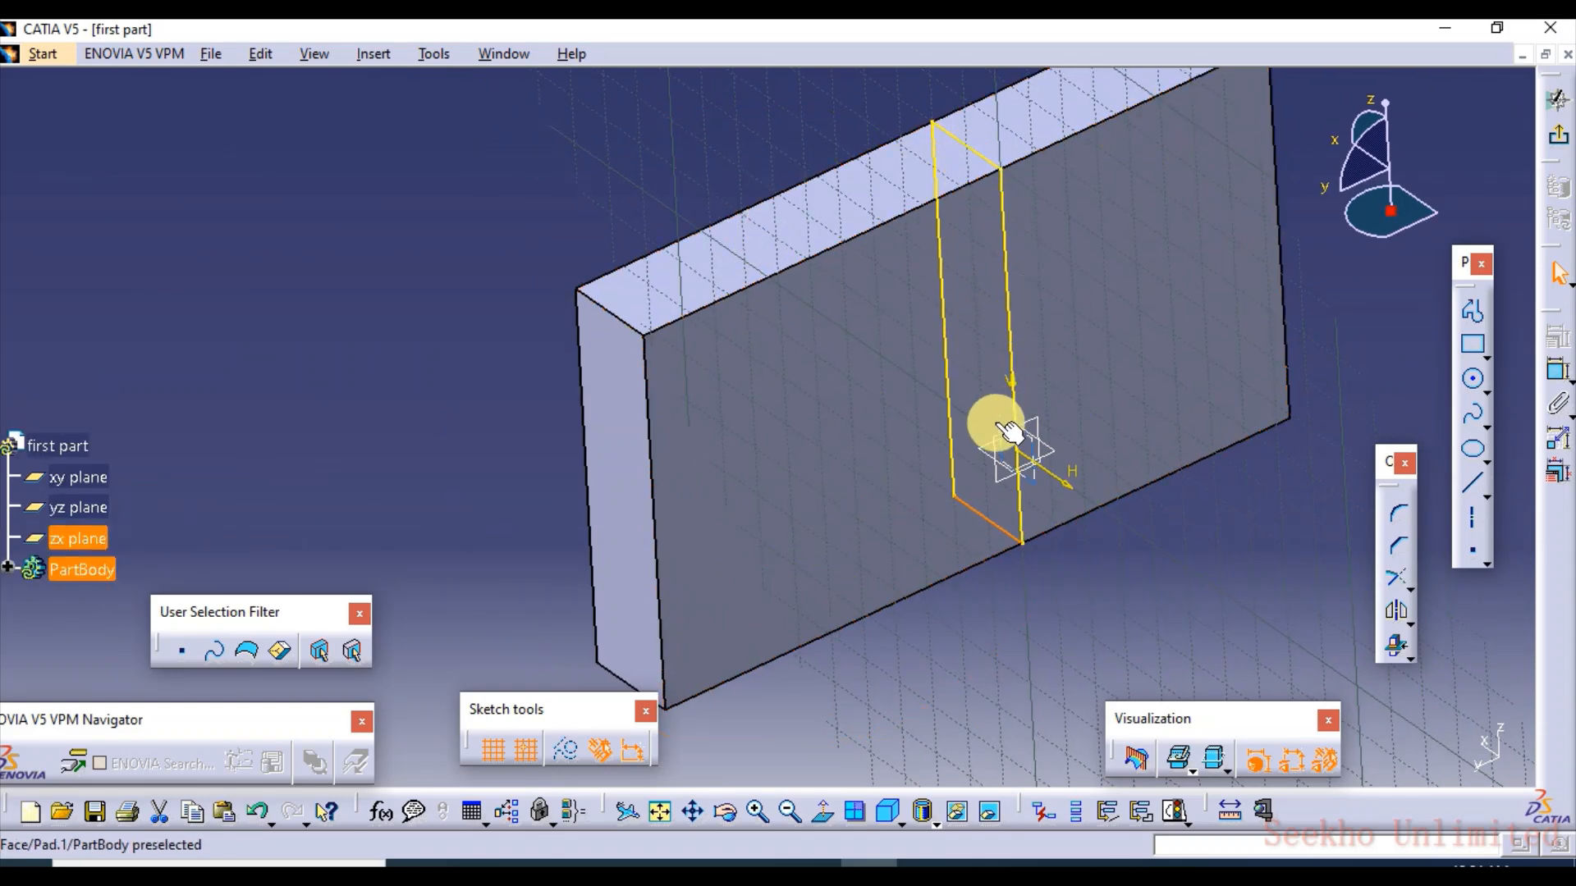
click(981, 533)
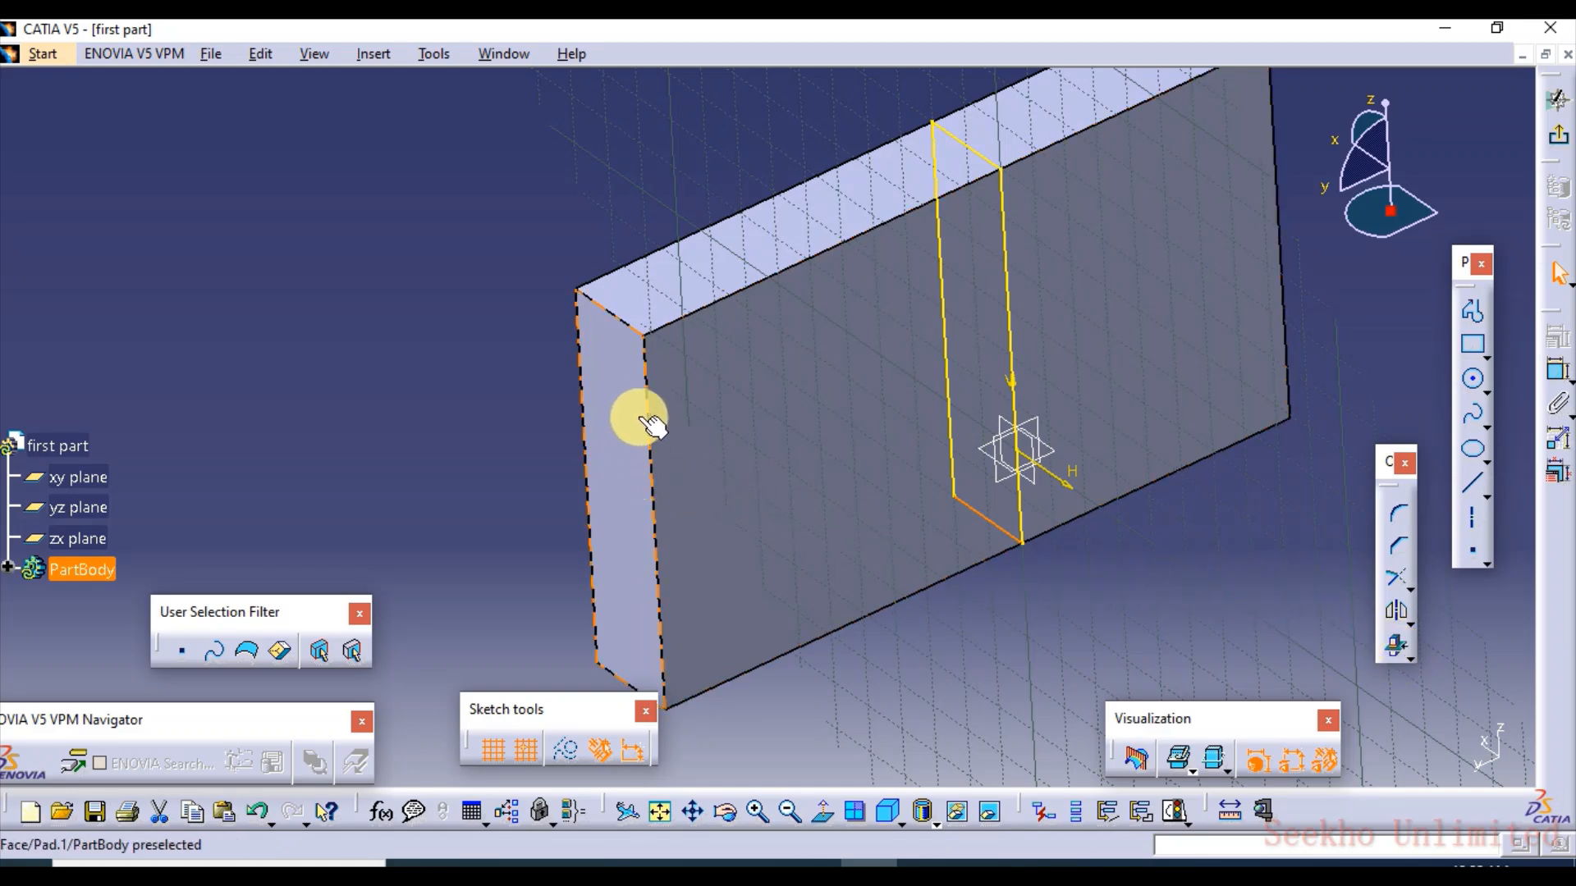
Step: Try to intersect the block's narrow end face, parallel to the sketch plane, using Intersect 3D Elements
click(627, 493)
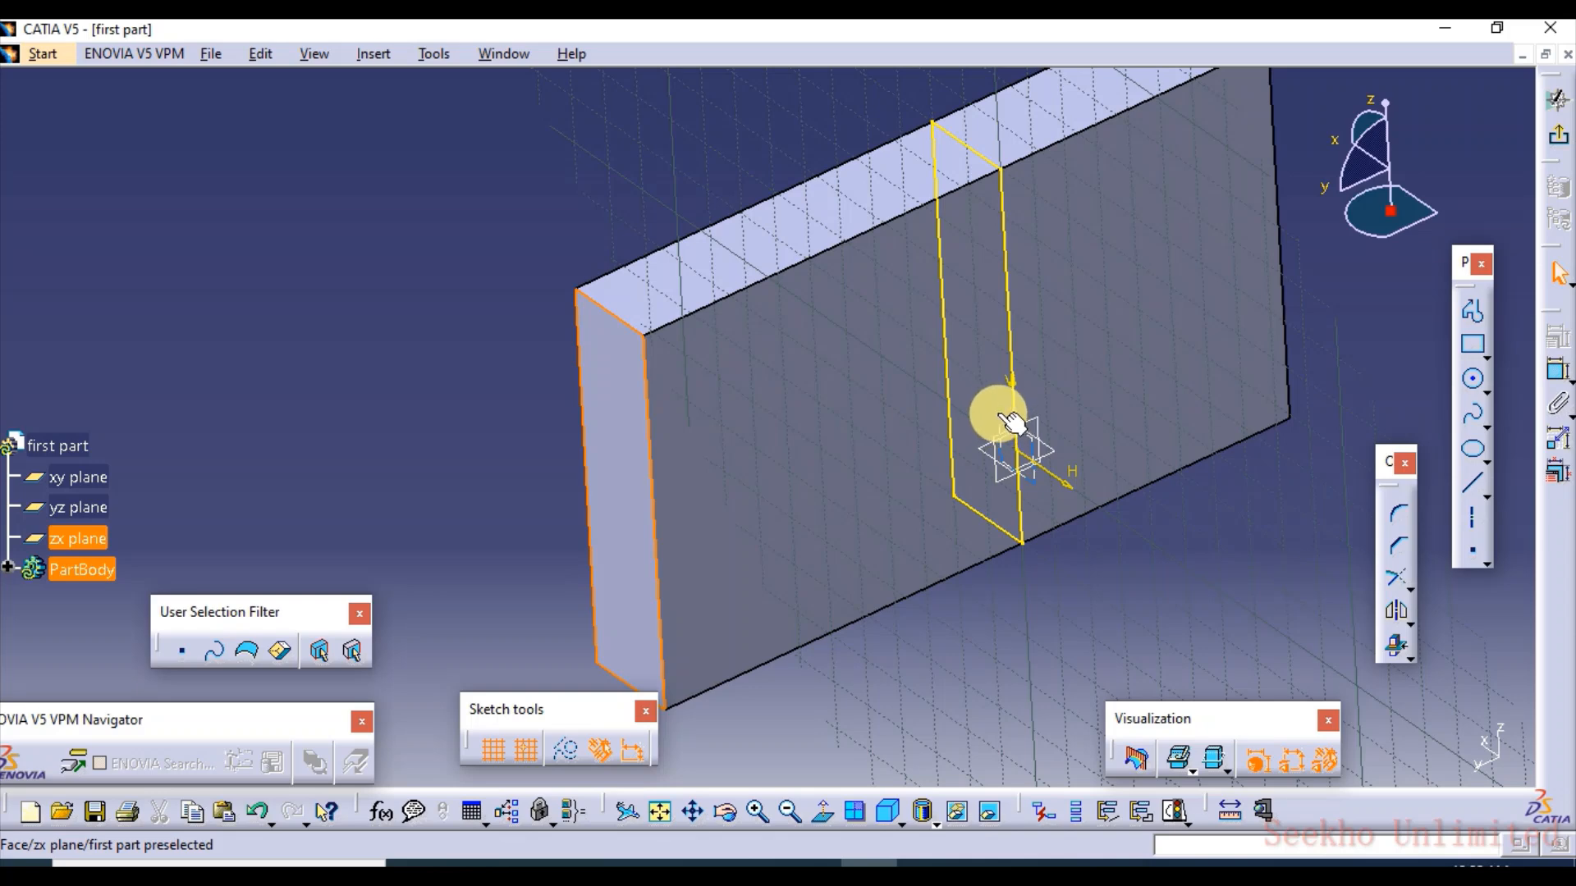
click(623, 445)
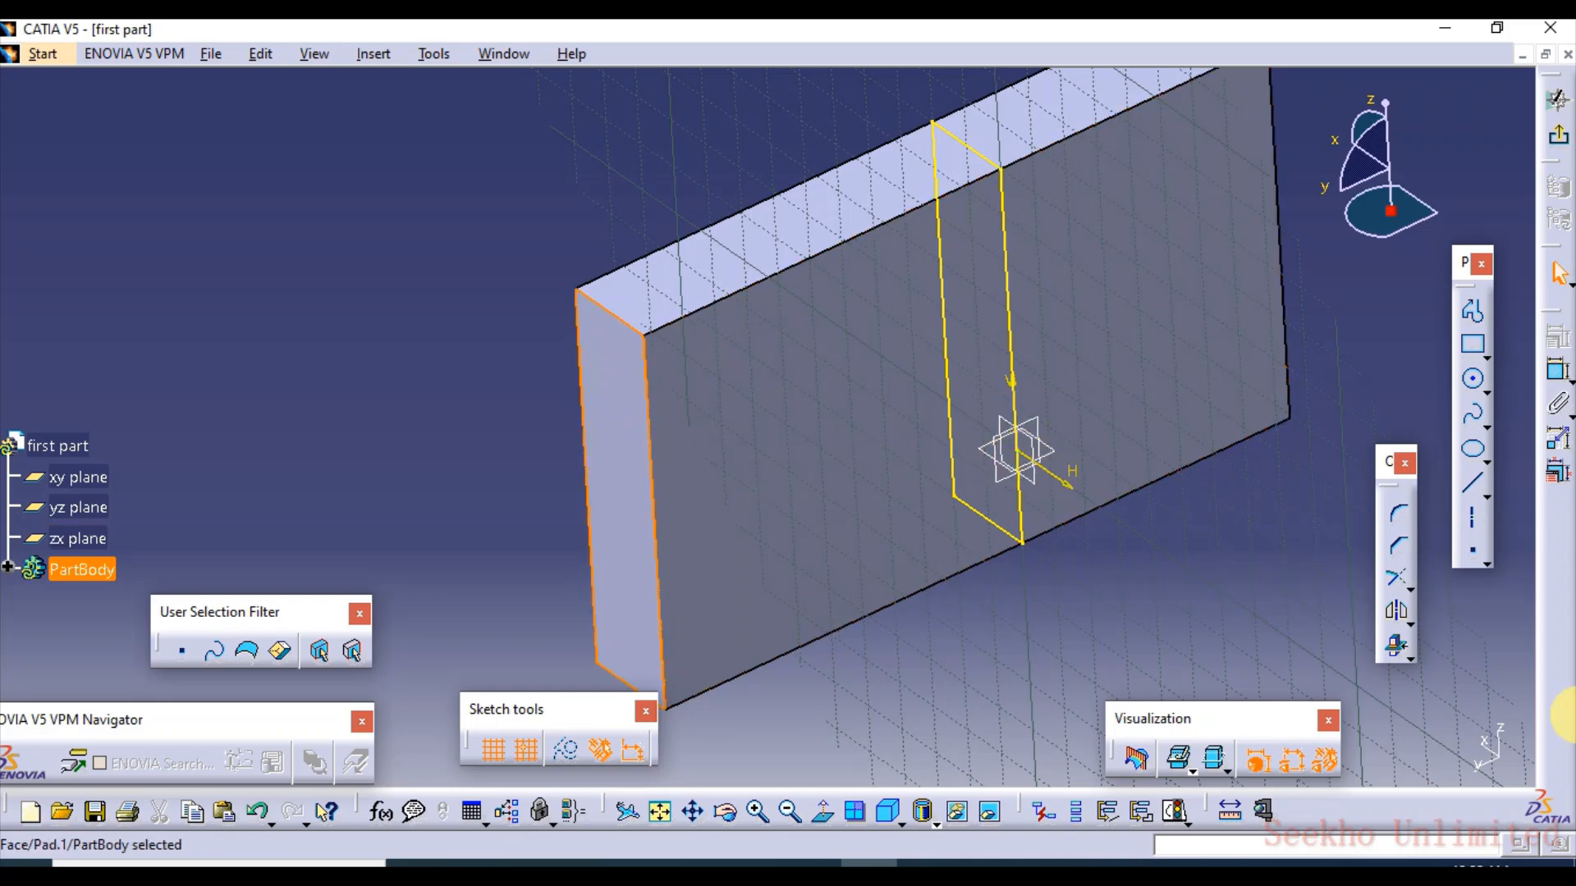
click(1304, 617)
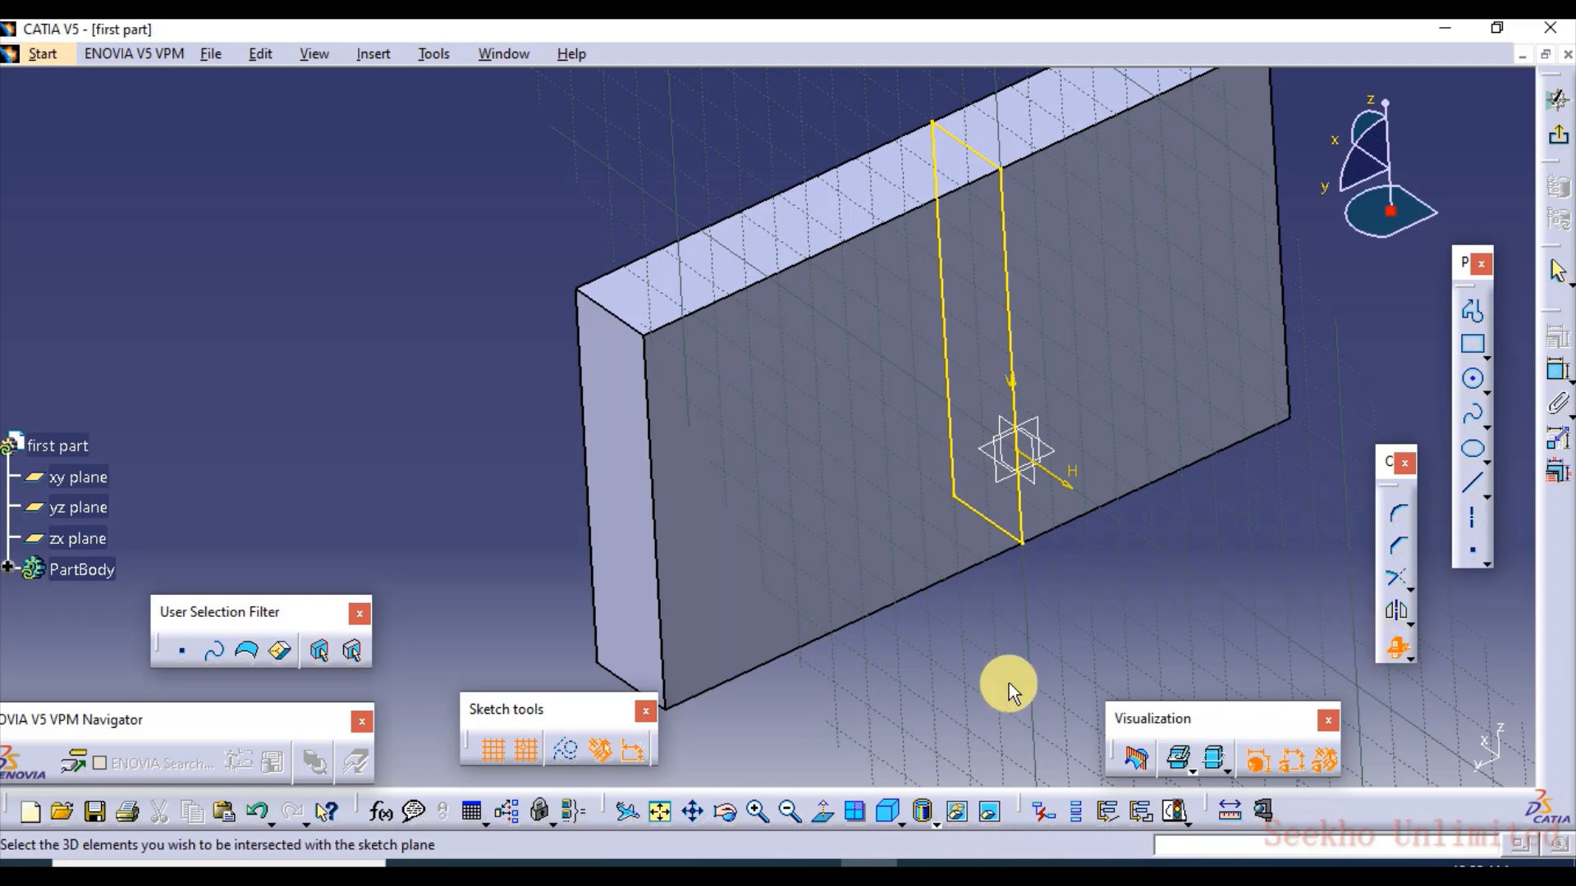
click(611, 504)
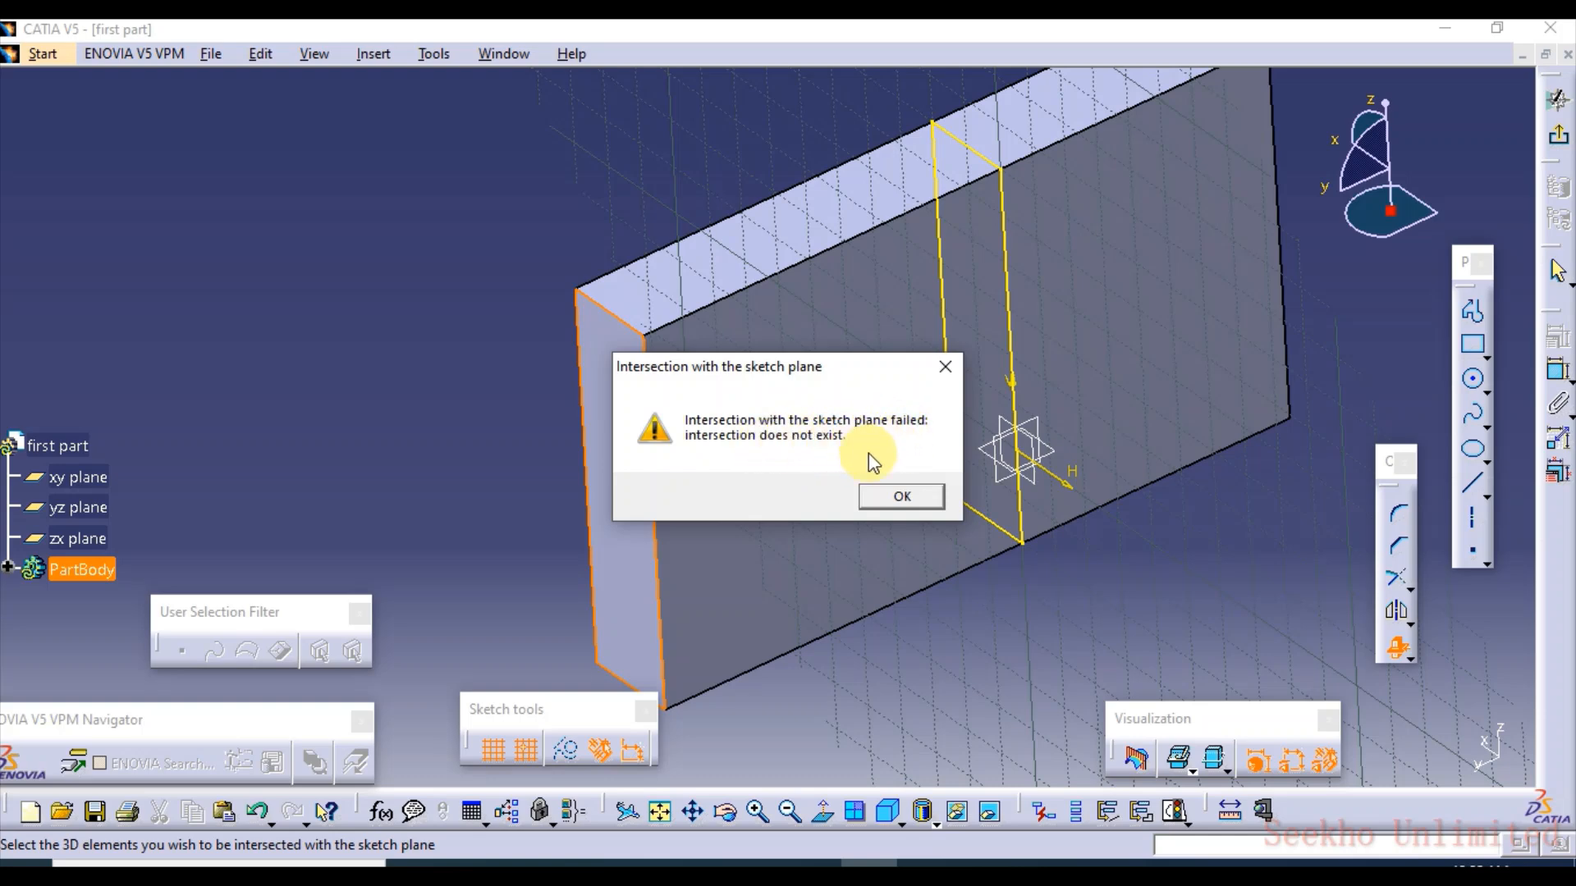
click(900, 496)
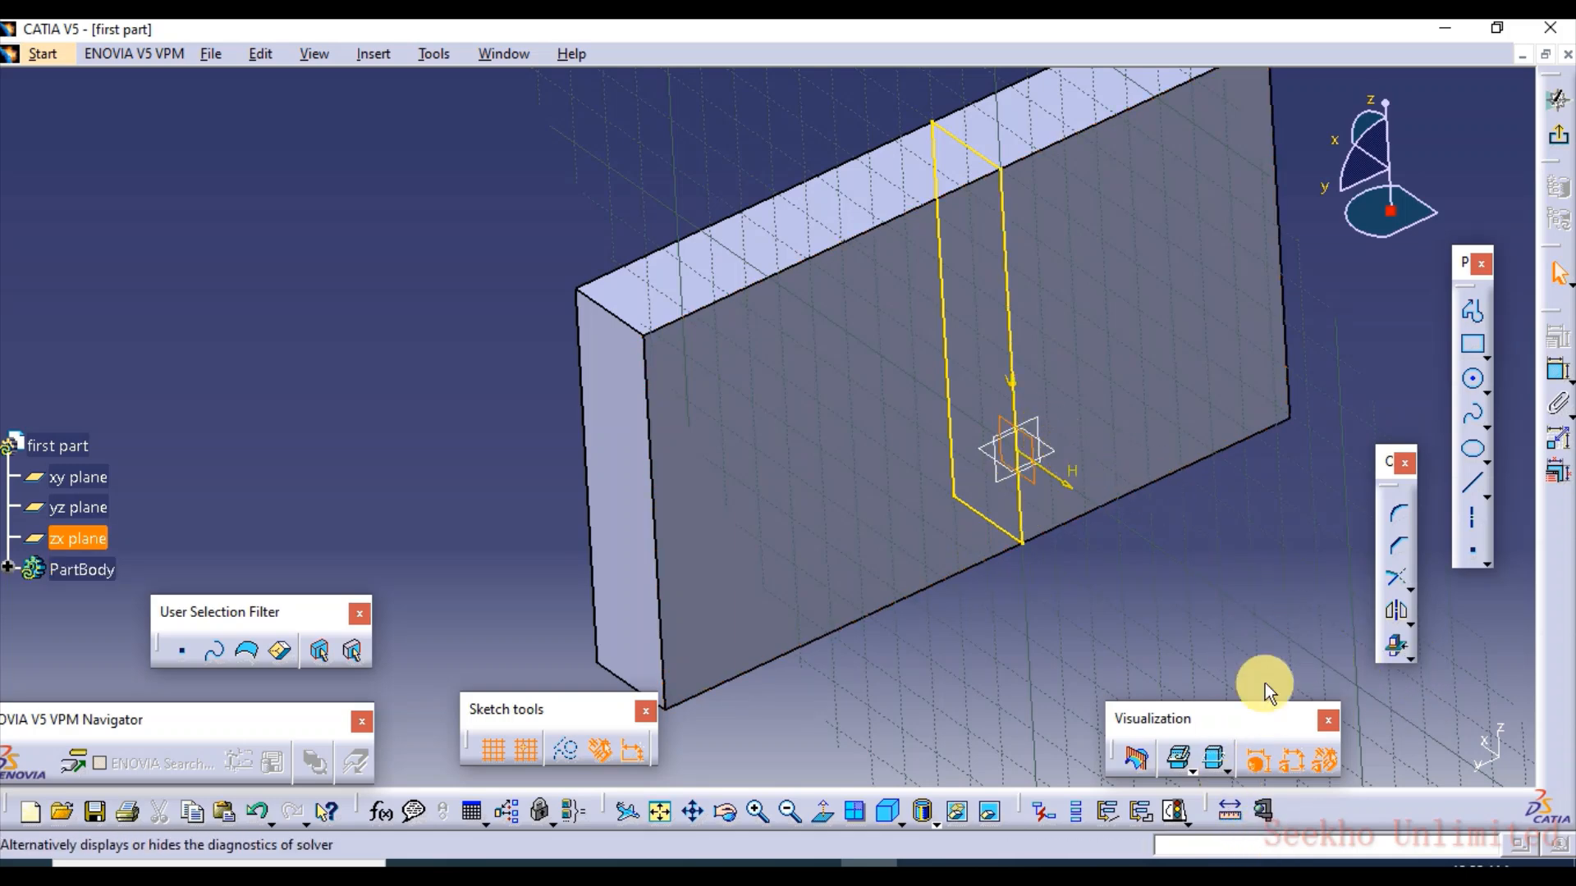
Step: Exit the intersection sketch and undo back through the pad to the plain rectangle sketch, fitted in view
middle_drag(928, 397, 929, 415)
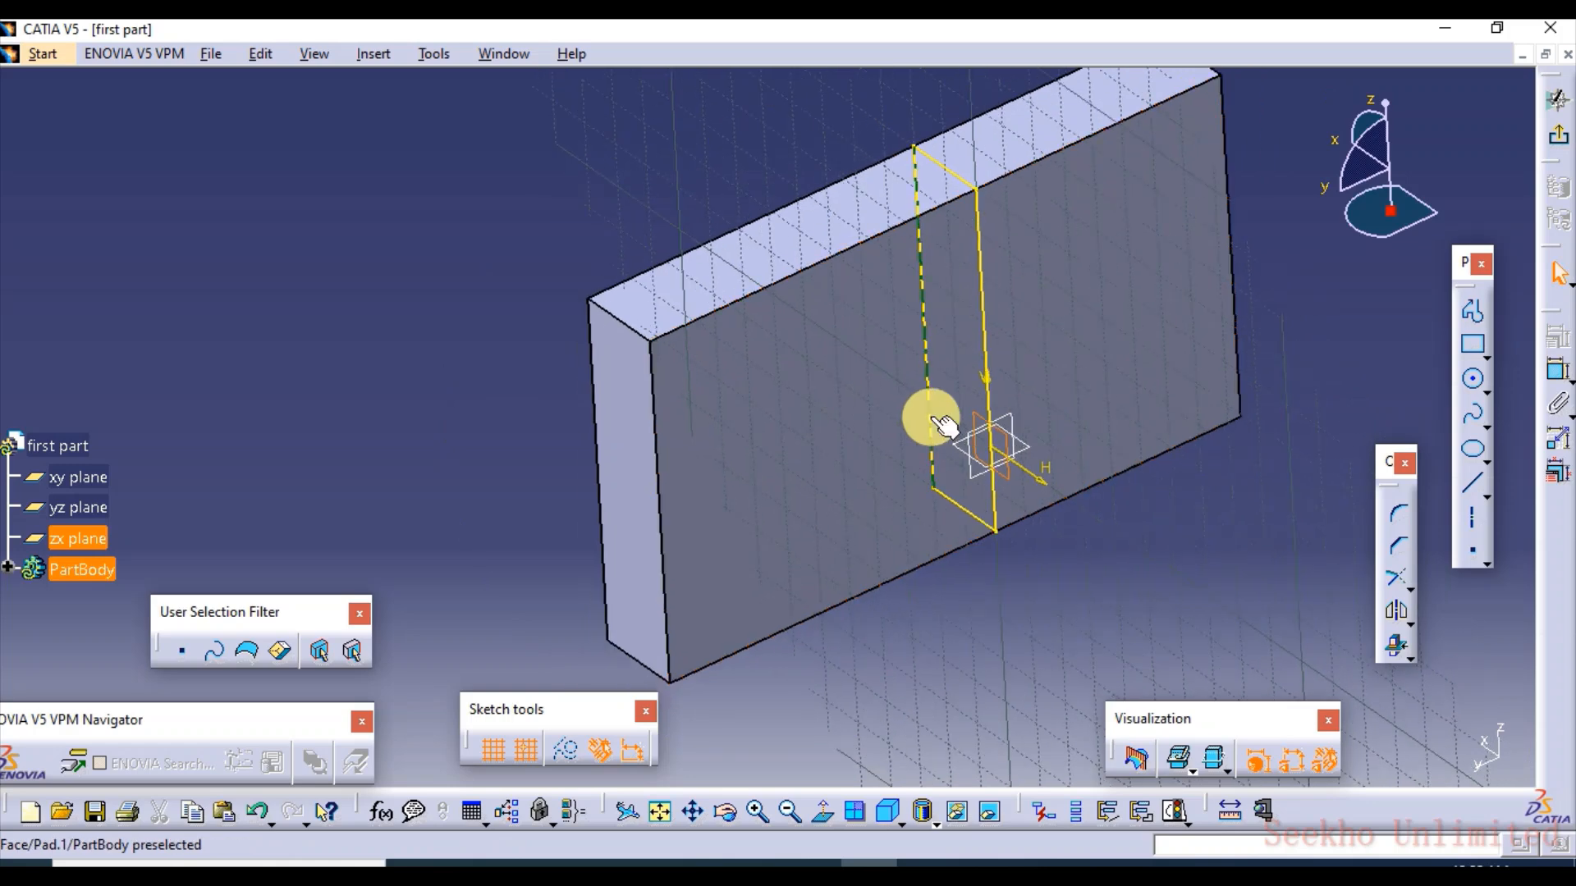
click(1556, 99)
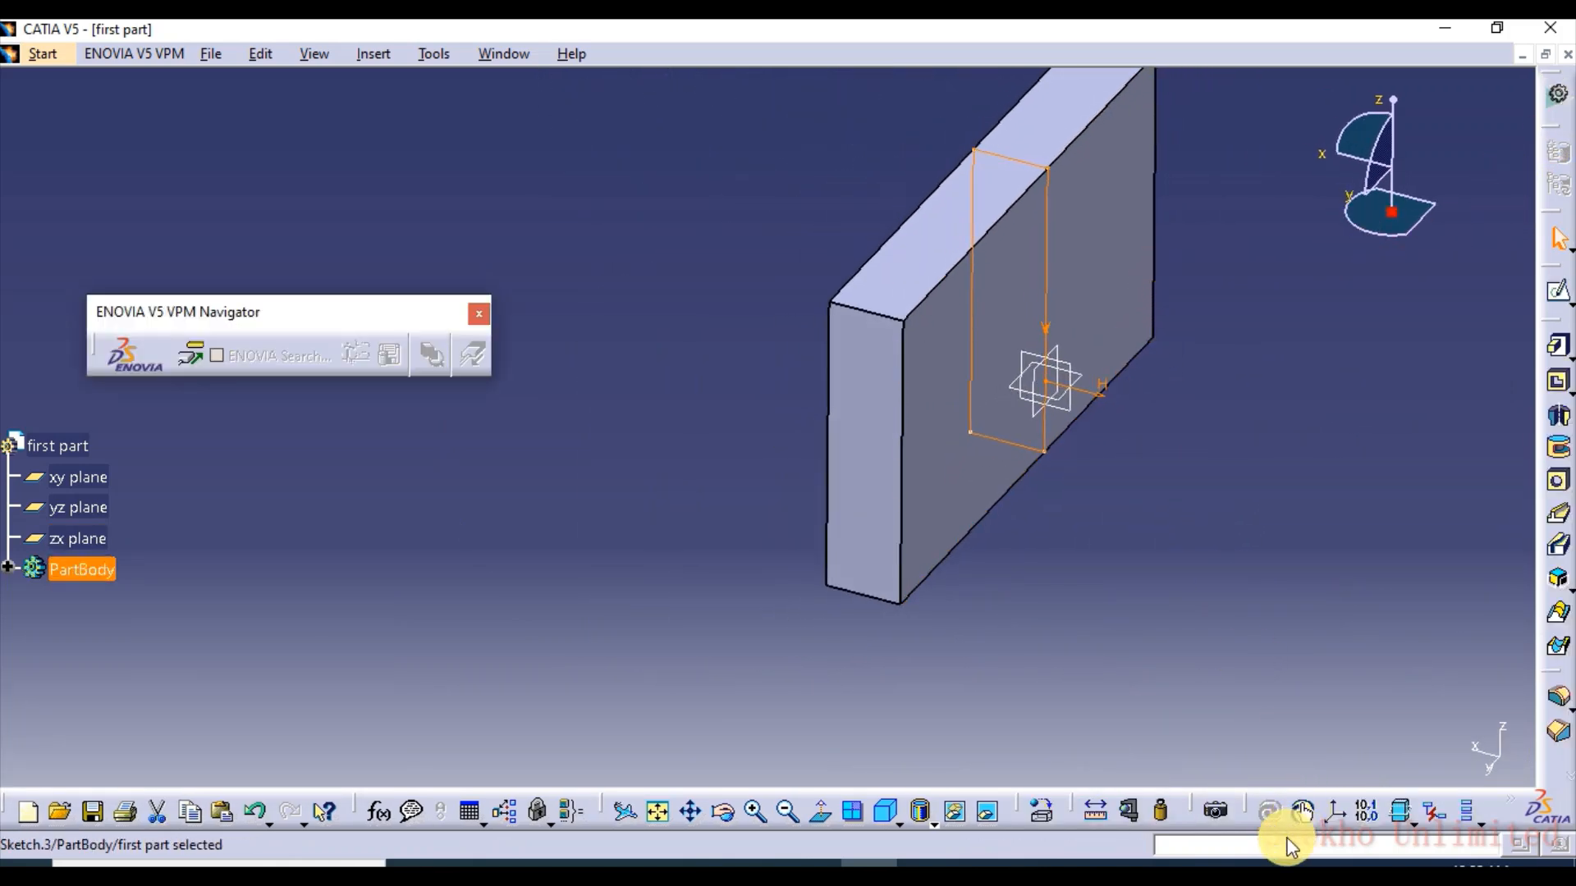
click(1092, 490)
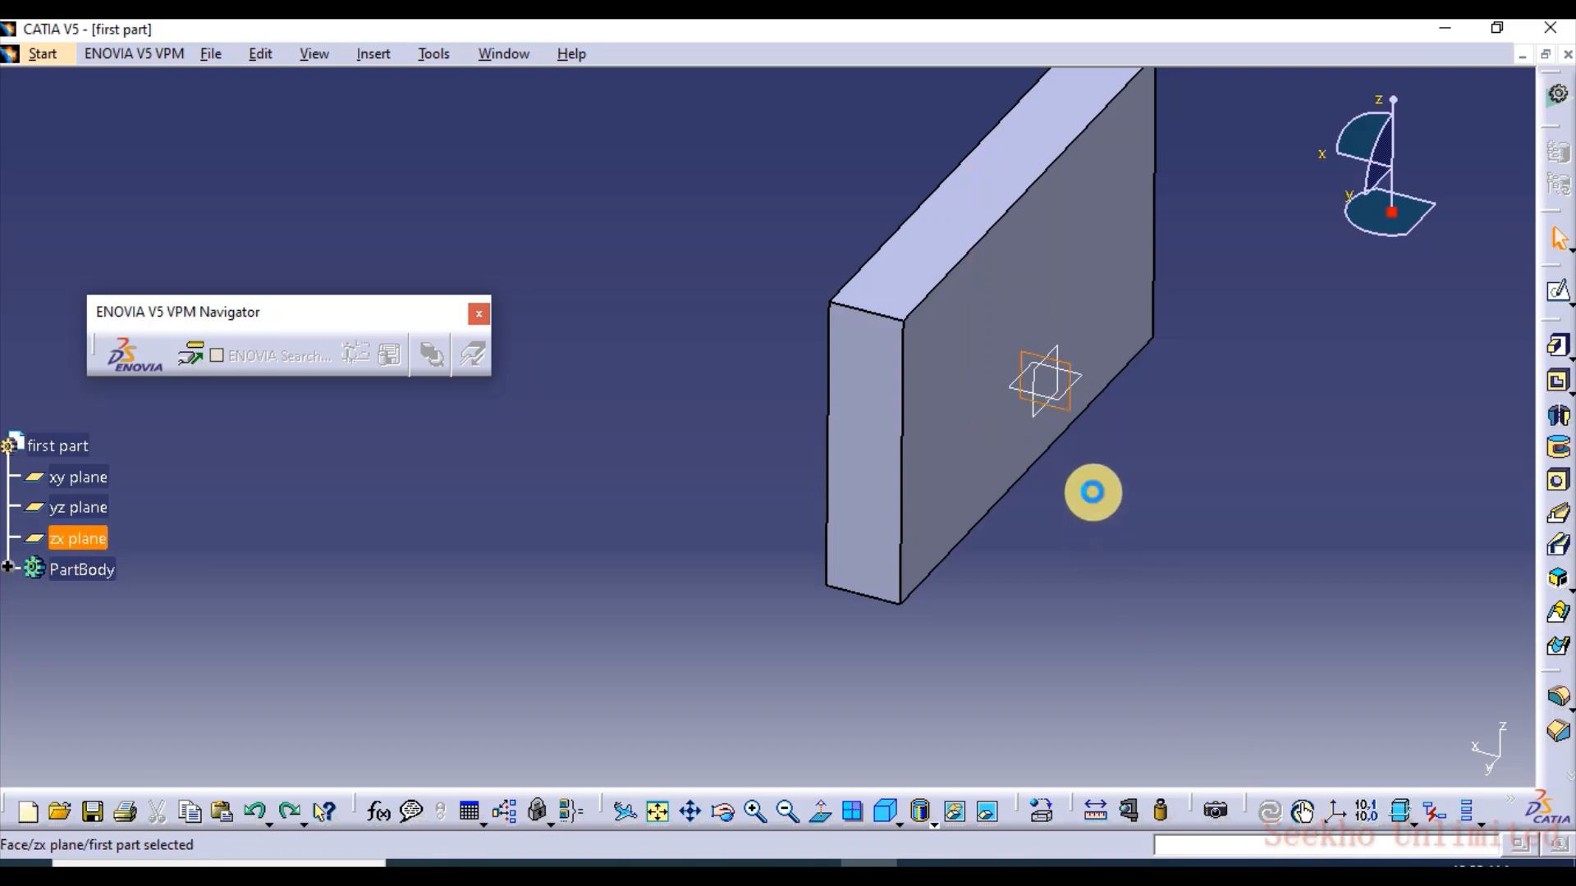
key(ctrl+z)
click(1553, 297)
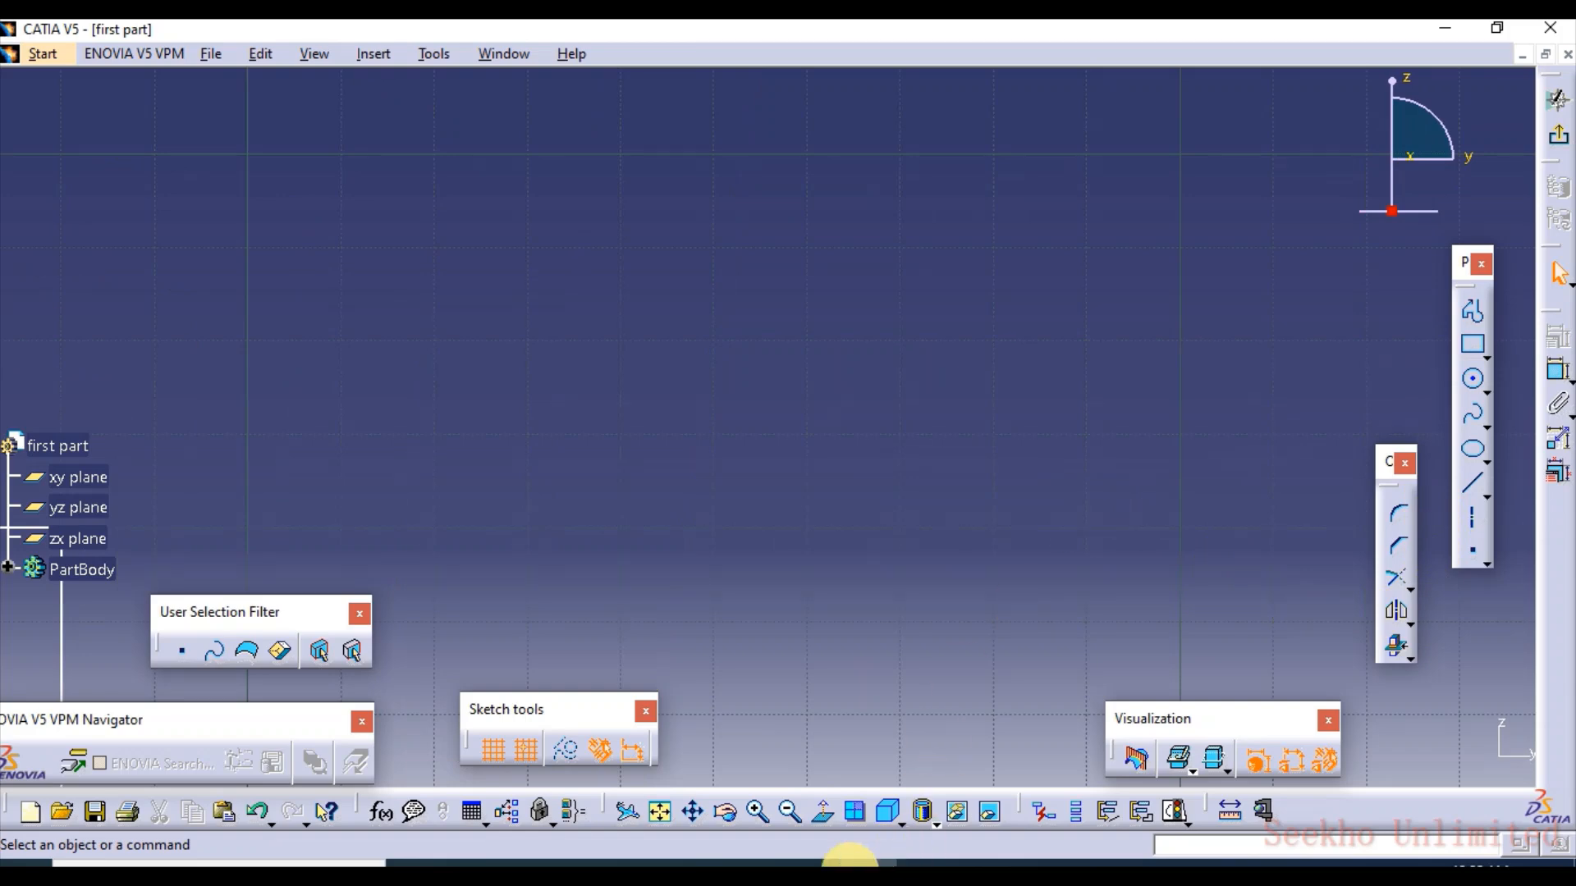
click(663, 817)
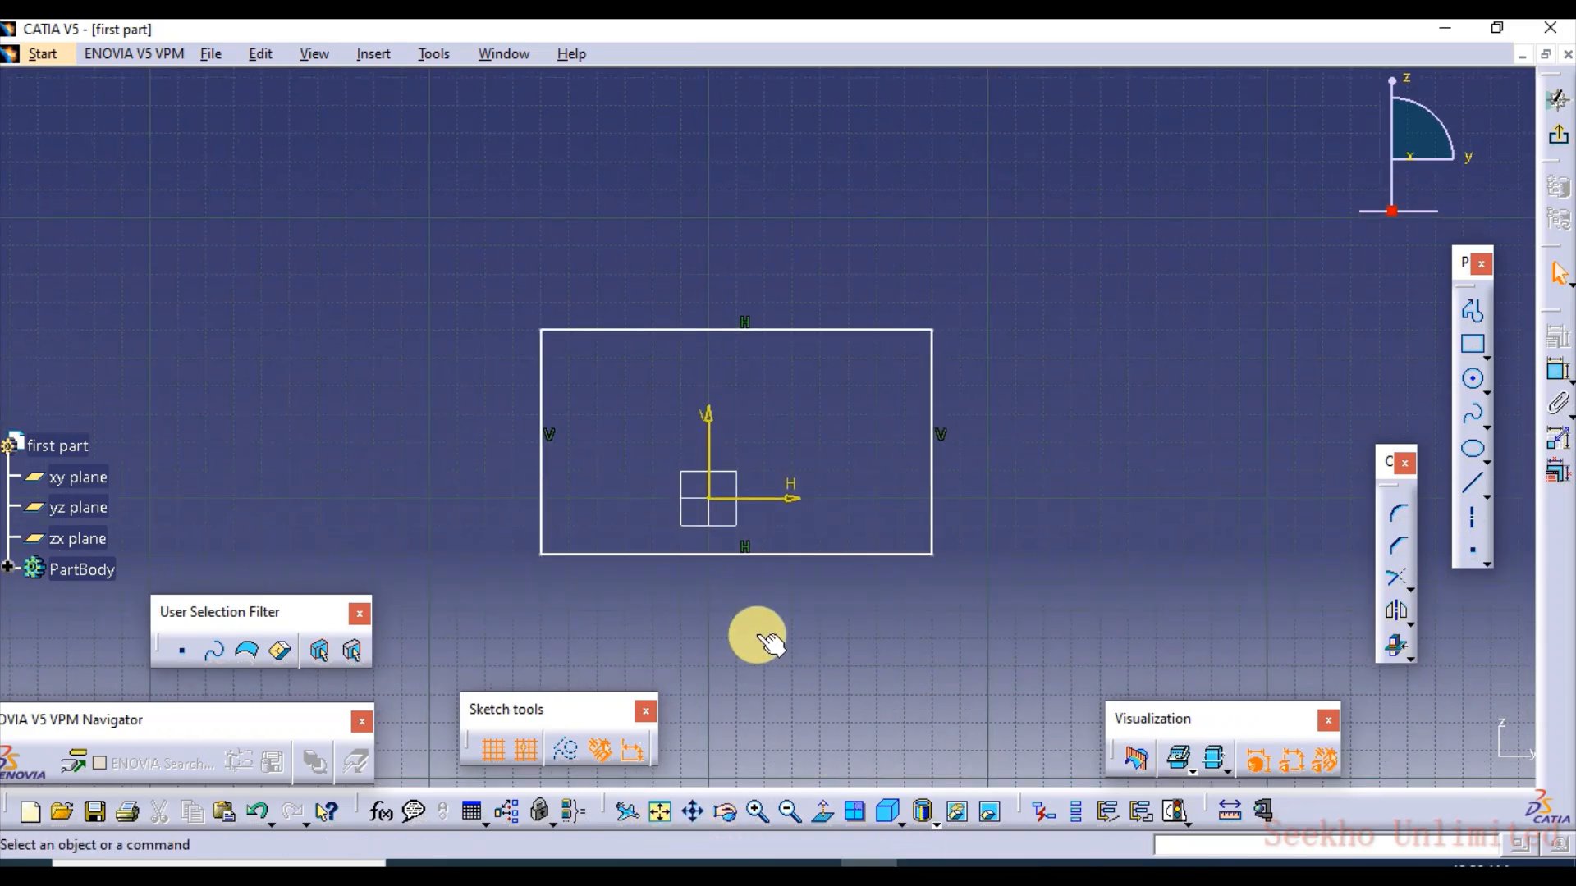
Step: Exit the rectangle sketch and pad its profile 20 mm
click(1410, 655)
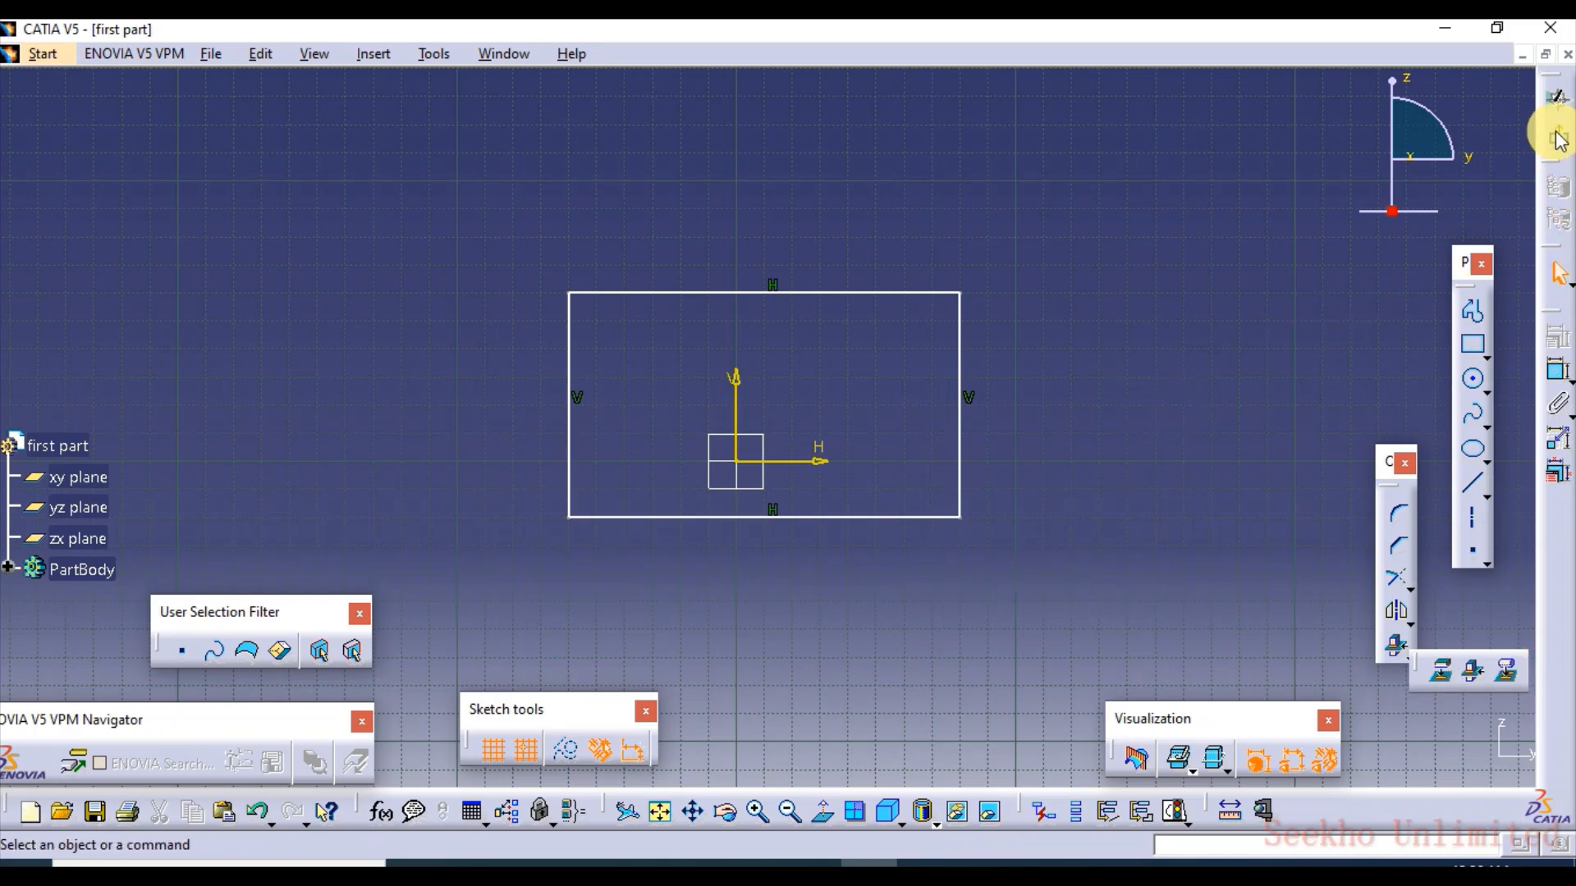
click(1557, 99)
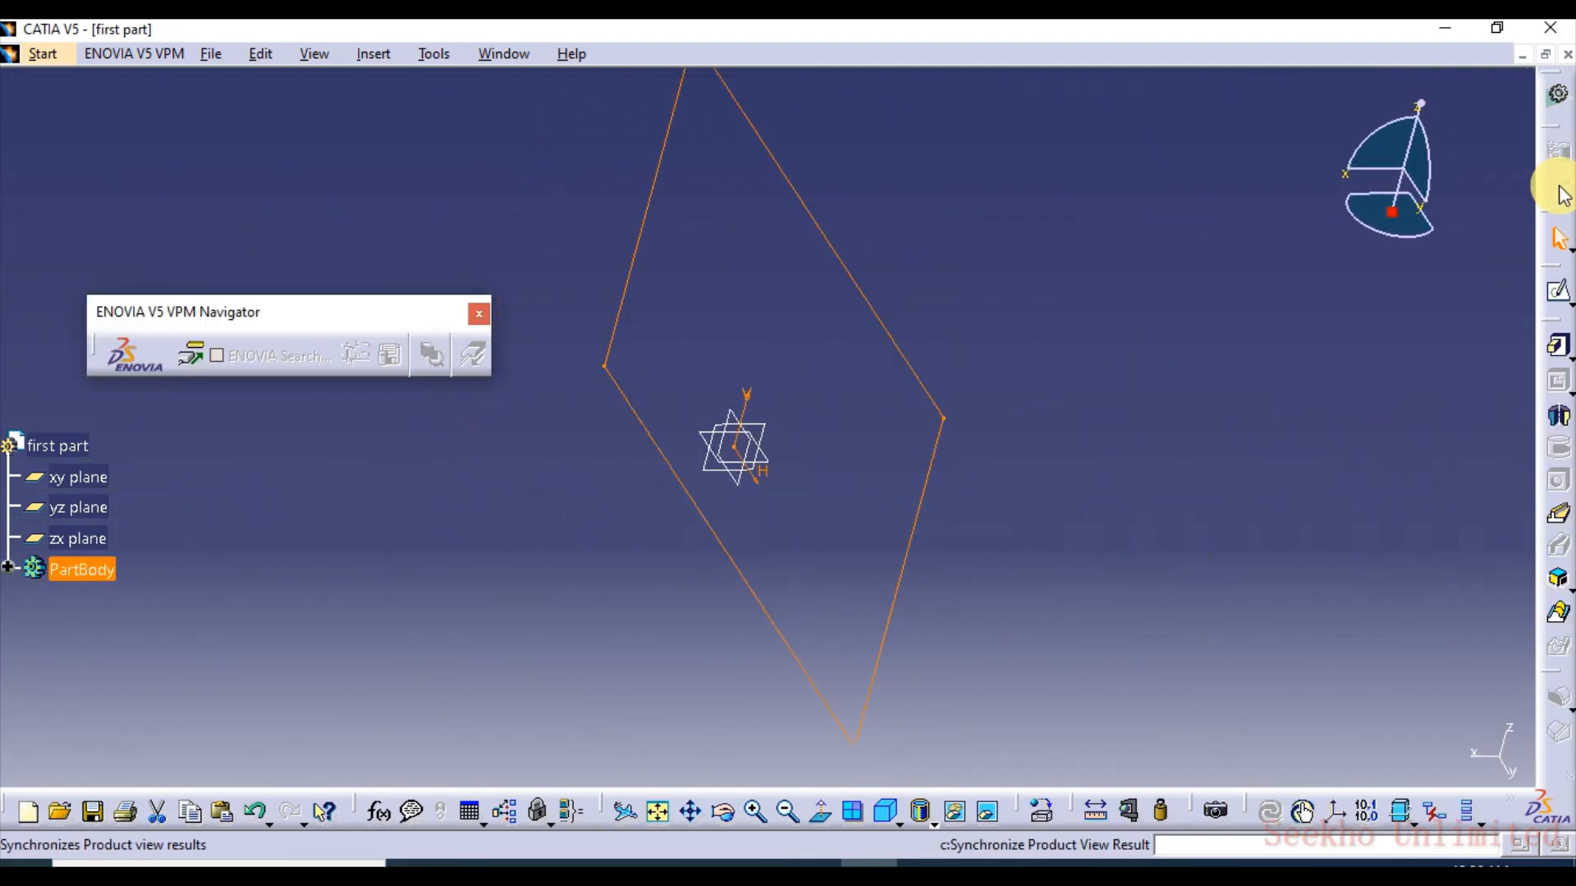
click(1558, 345)
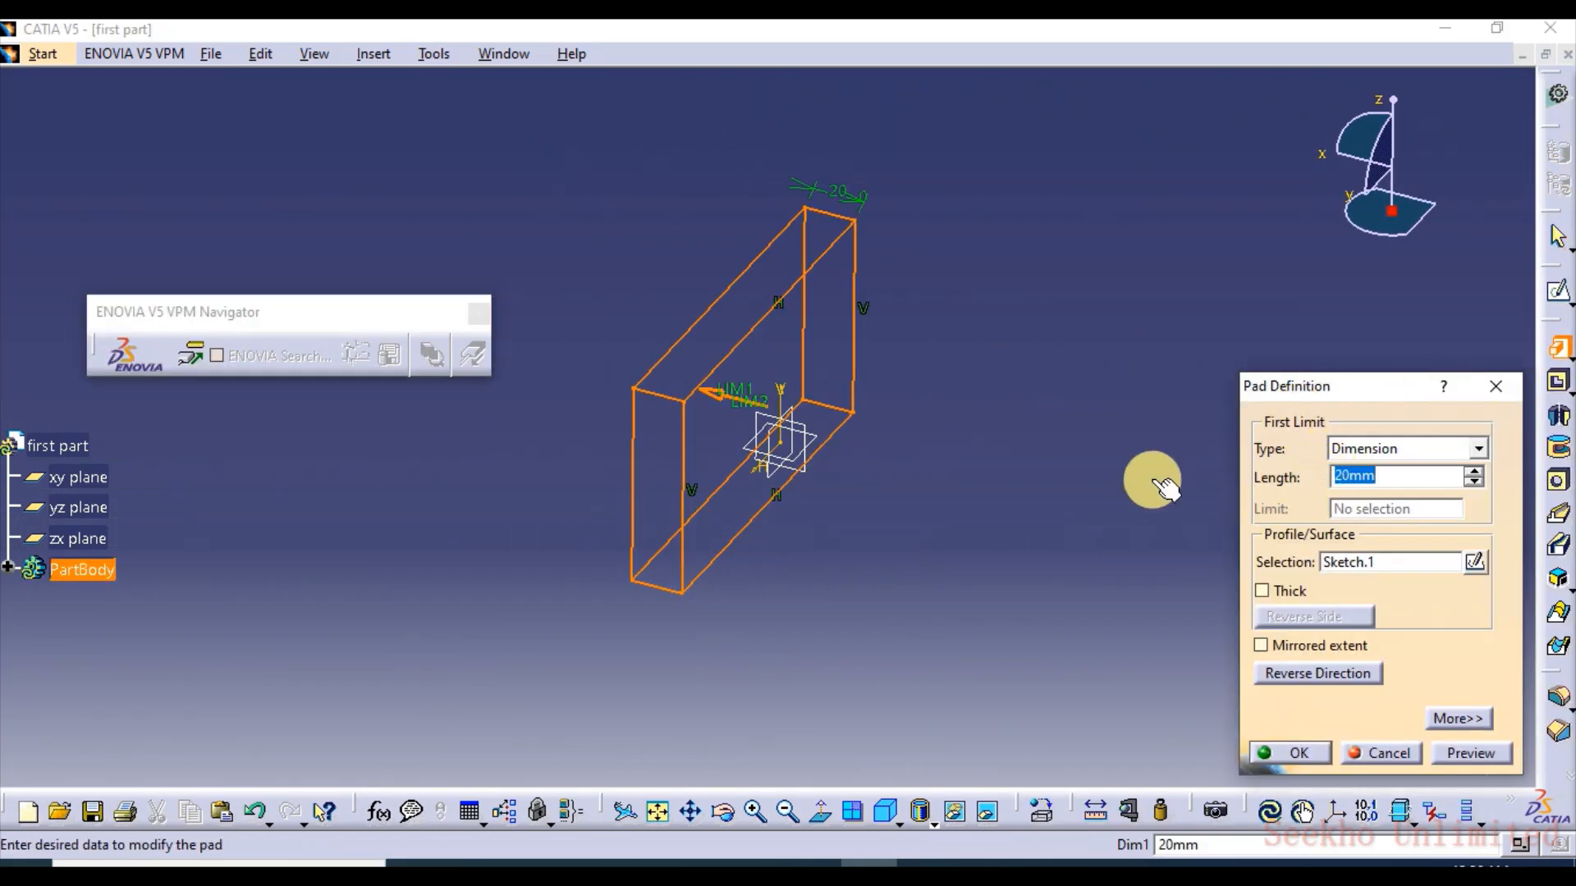
click(1289, 754)
Step: Fillet the four edges bordering the block's large face at the origin with a 5 mm radius in Tangency mode
middle_drag(832, 548, 1047, 539)
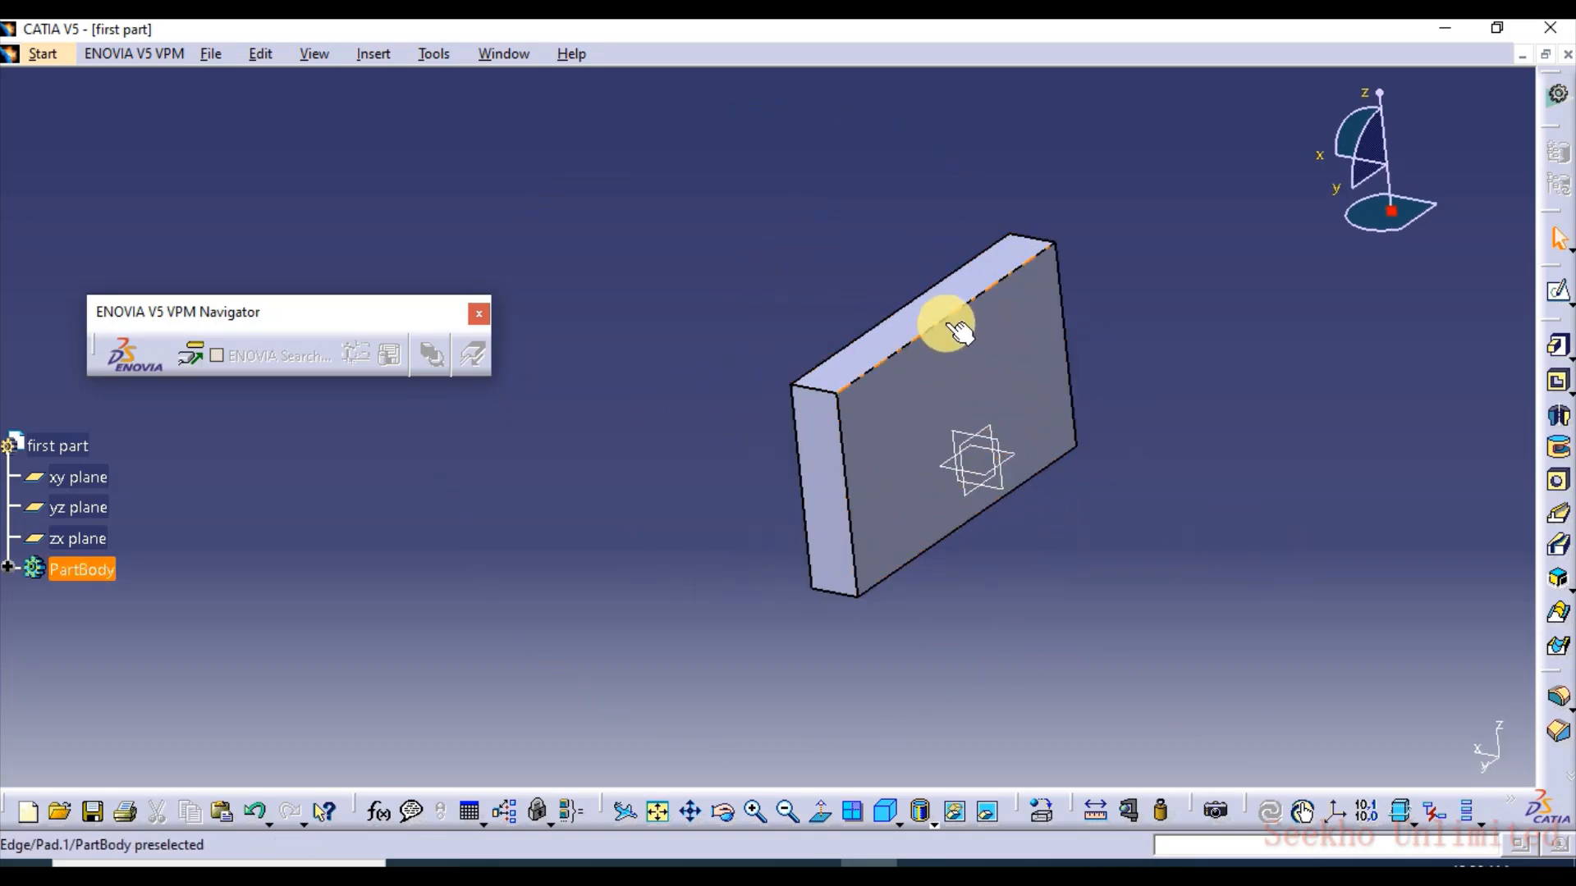
click(1553, 691)
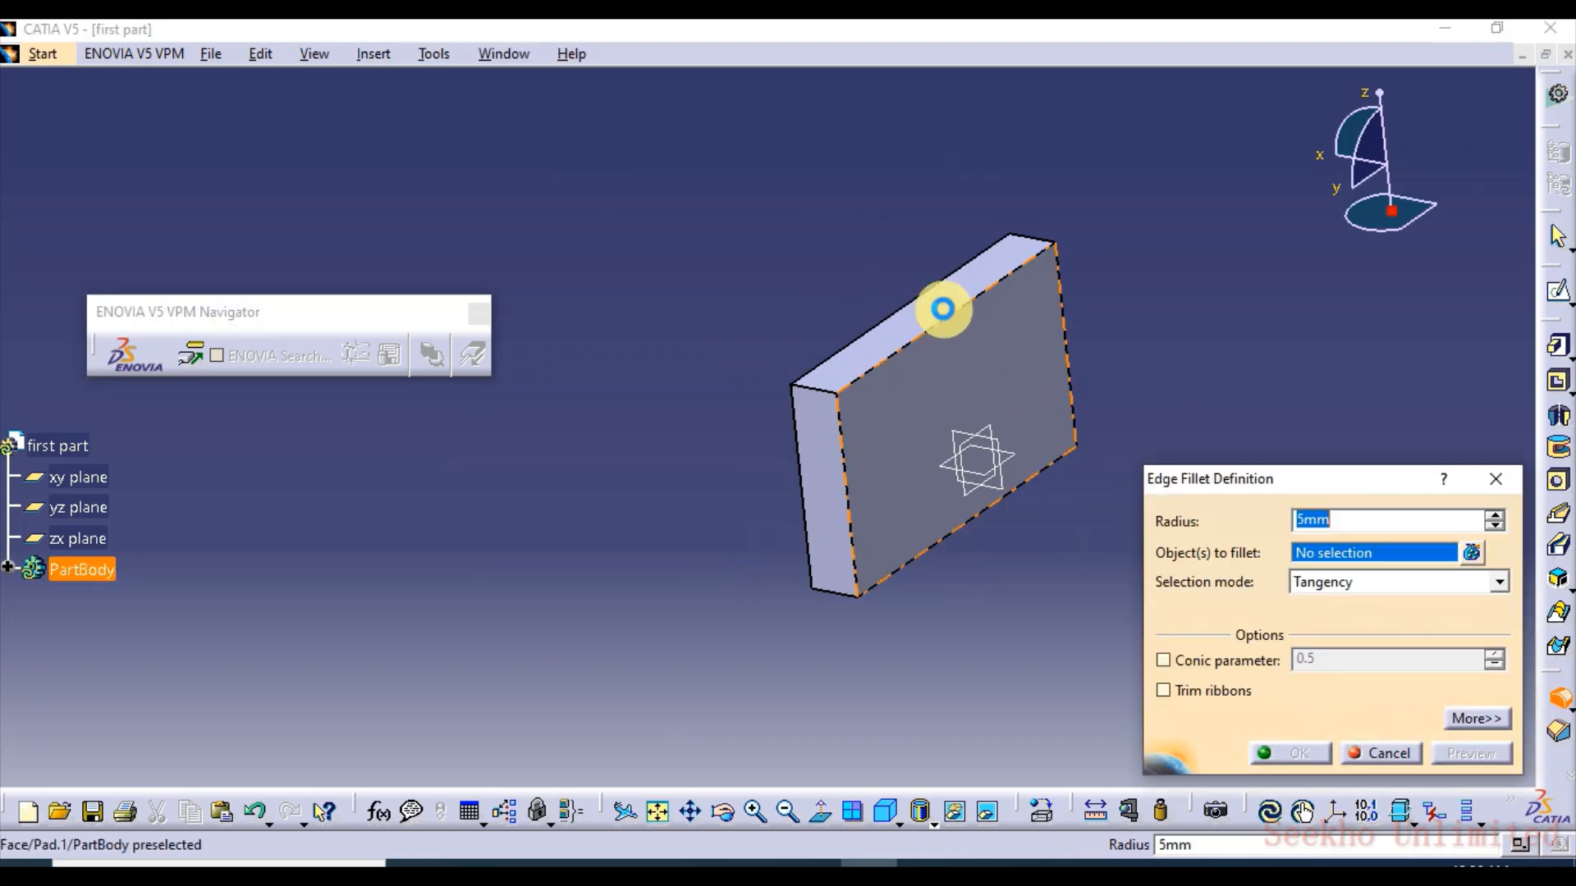
click(941, 320)
click(860, 483)
click(949, 532)
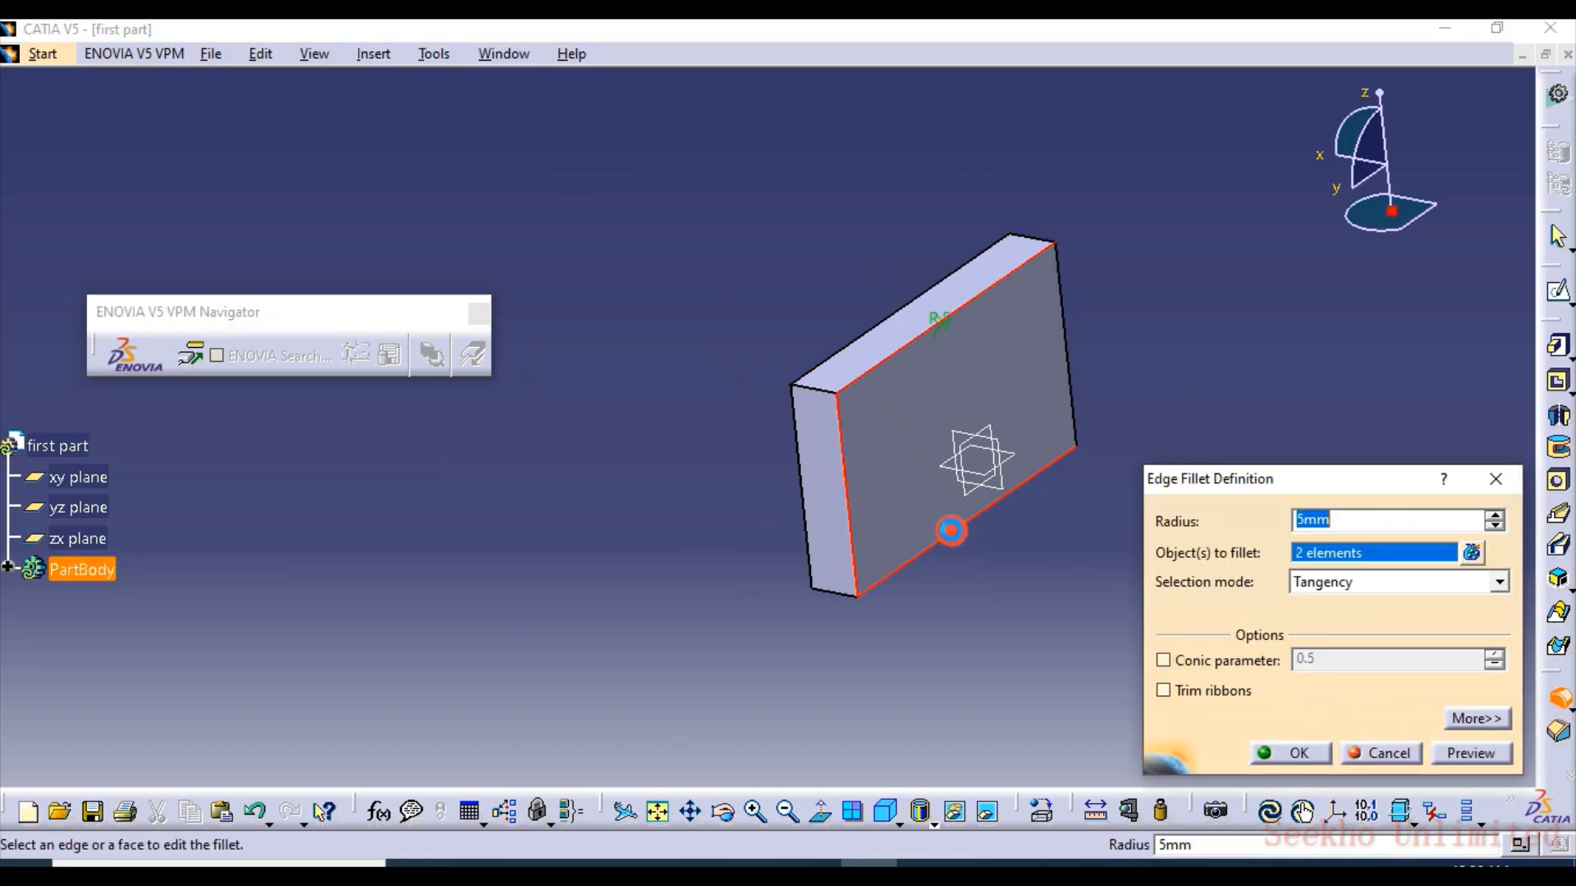
click(1072, 420)
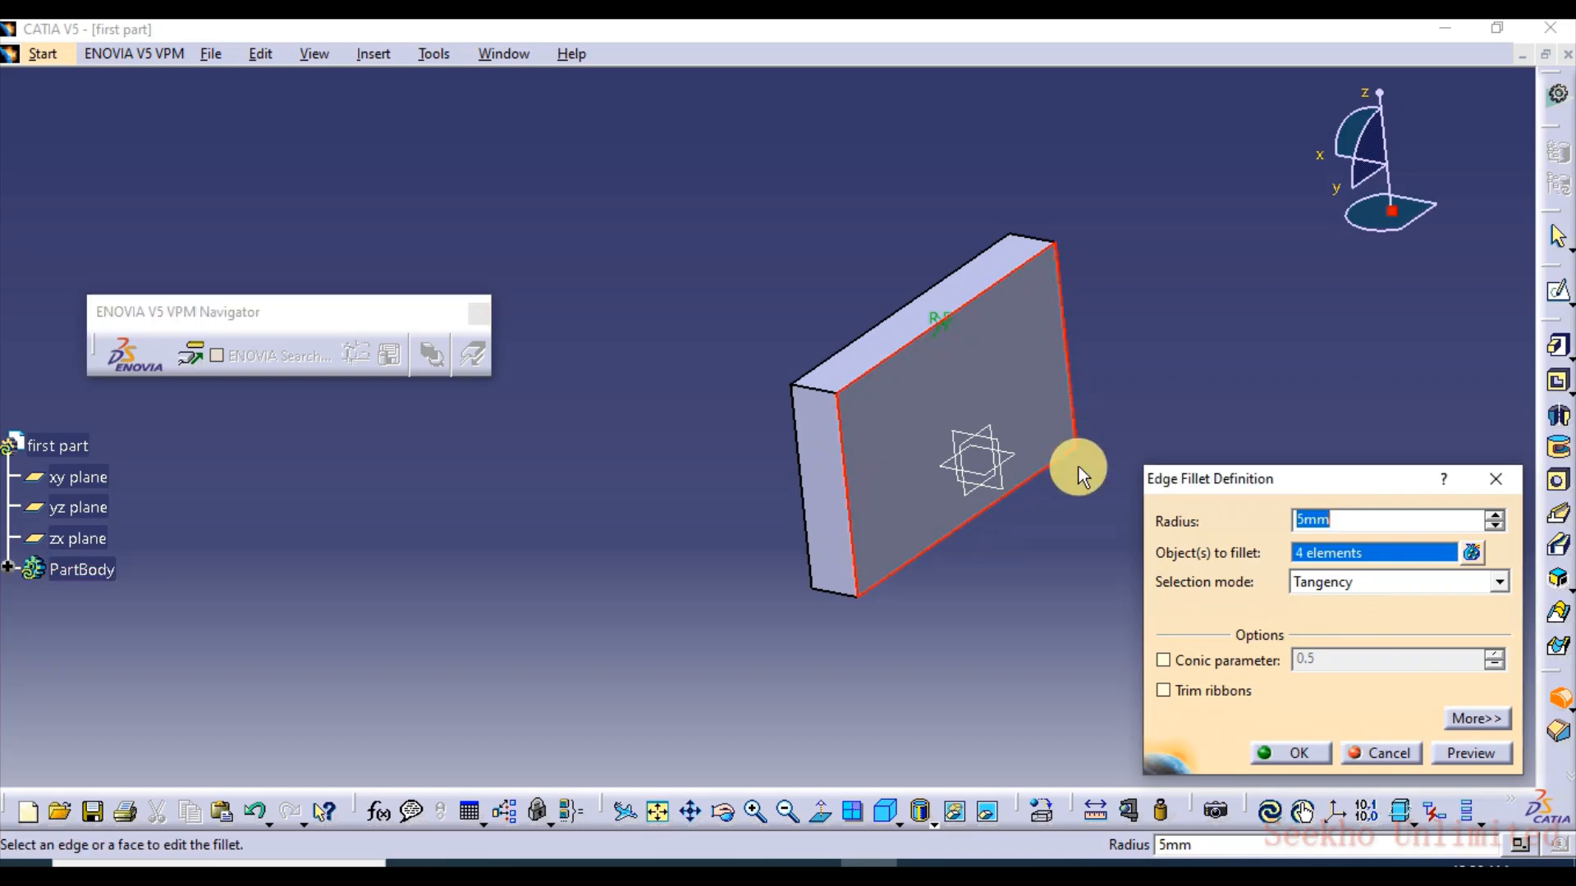
click(1303, 753)
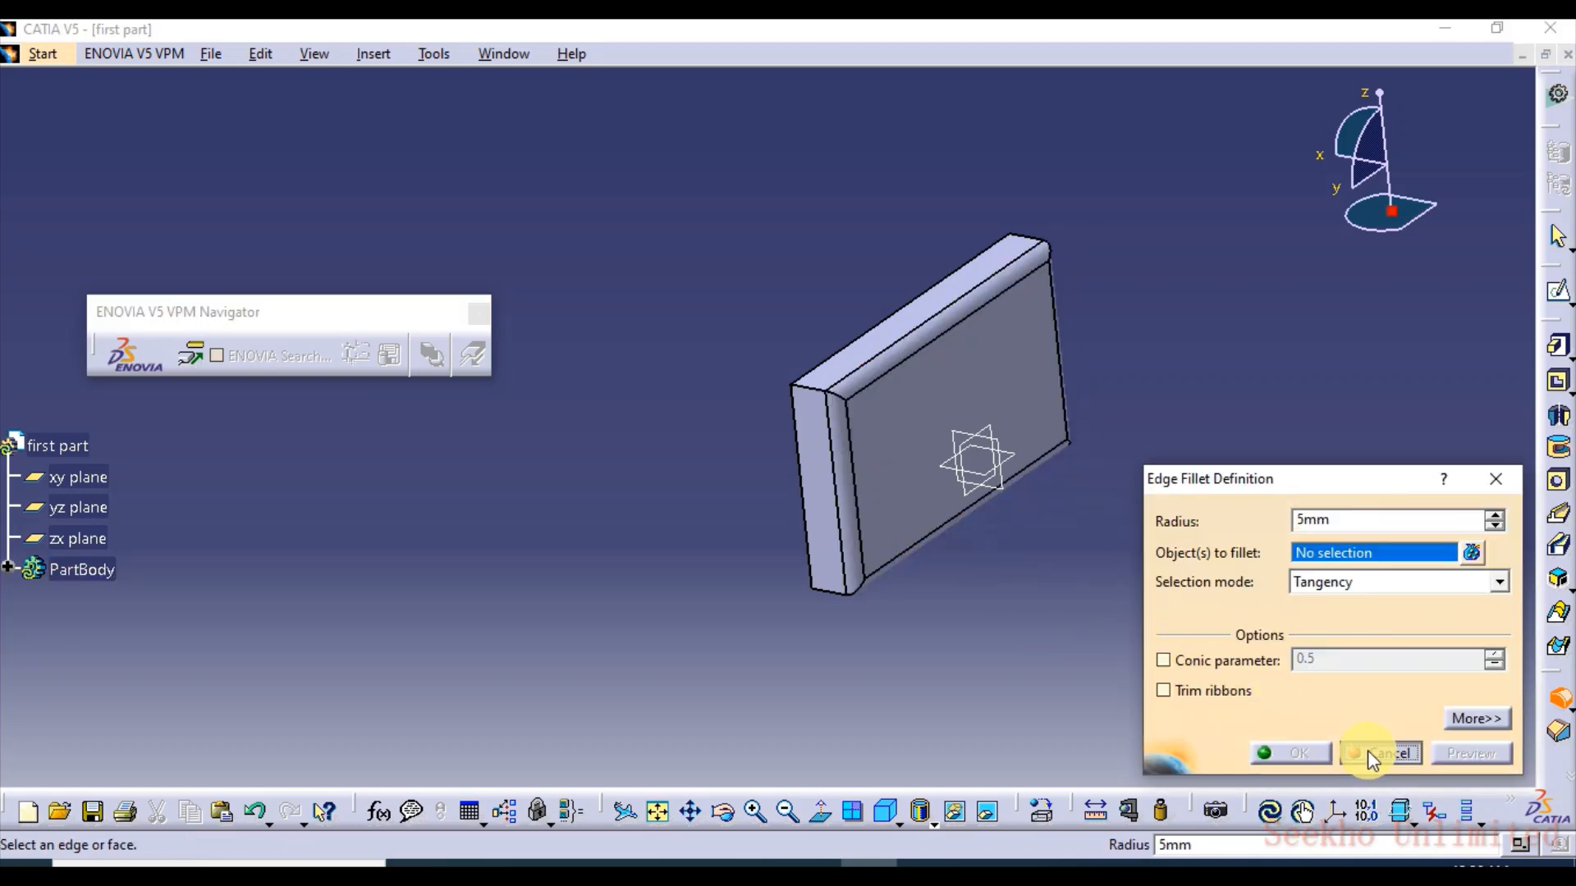
click(1367, 752)
Step: Open a new sketch on the block's large unfilleted face, opposite the filleted edges
middle_drag(1012, 550, 1022, 443)
middle_drag(1189, 457, 1128, 528)
middle_drag(947, 526, 1006, 520)
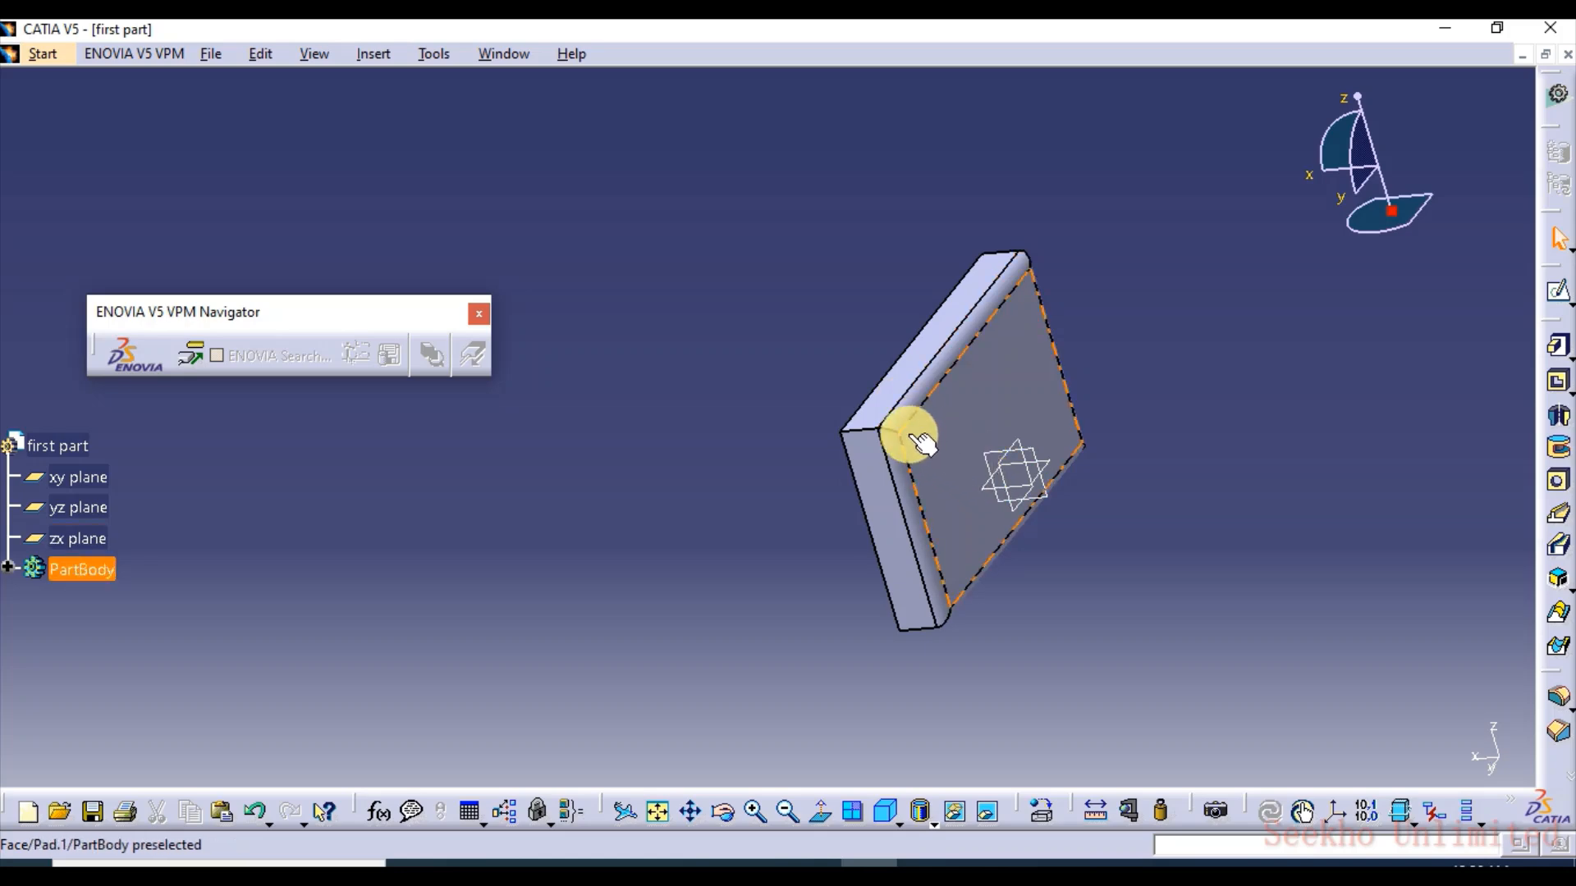
middle_drag(837, 443, 1097, 454)
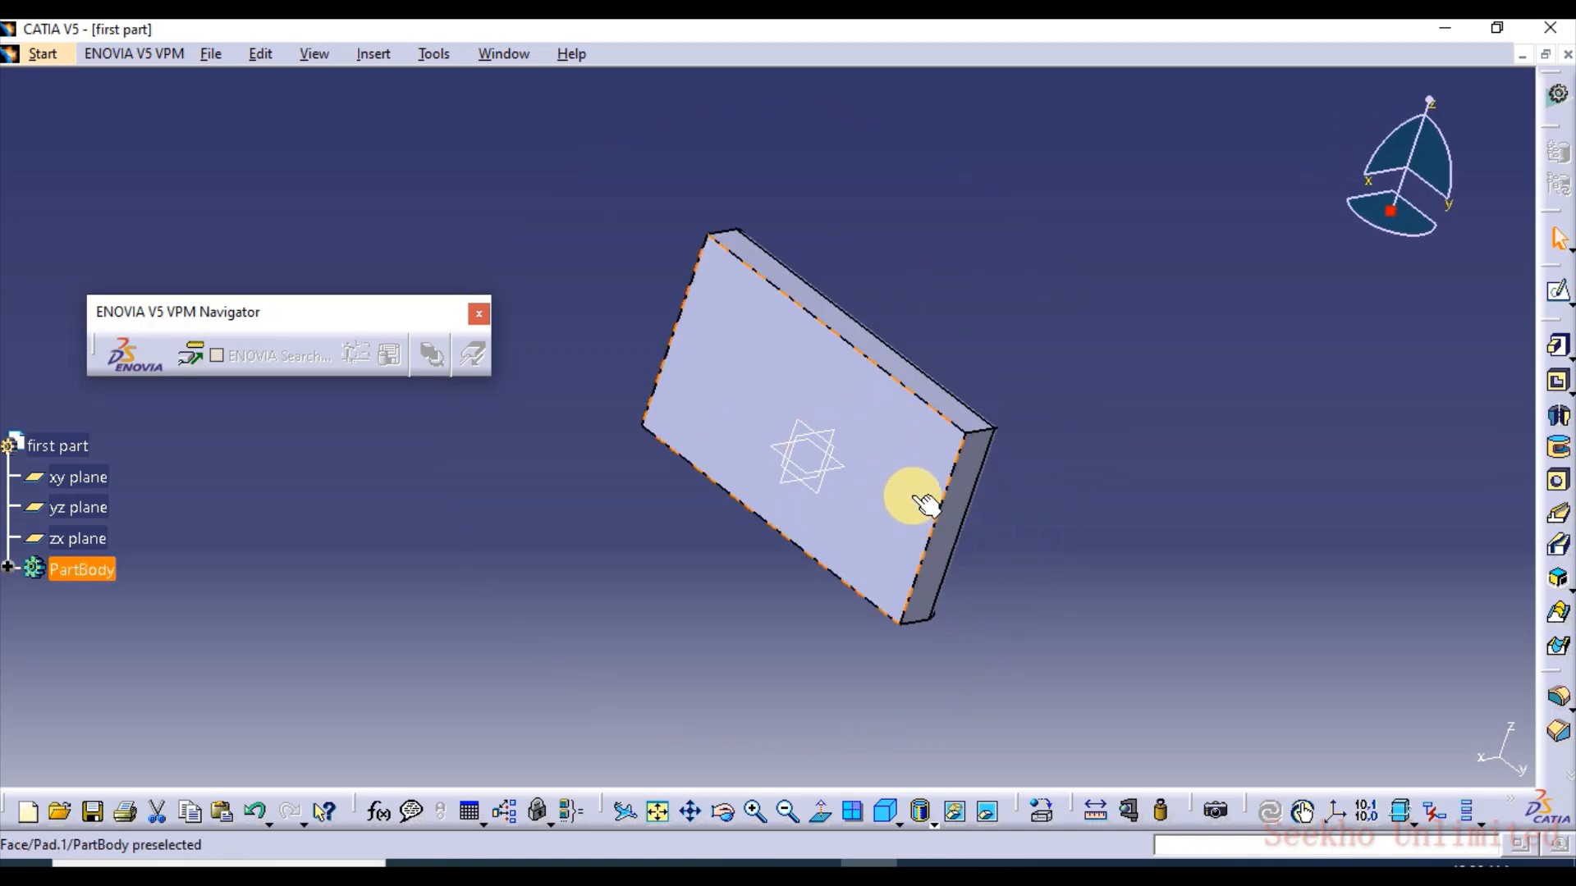
click(897, 430)
middle_drag(1115, 394, 942, 464)
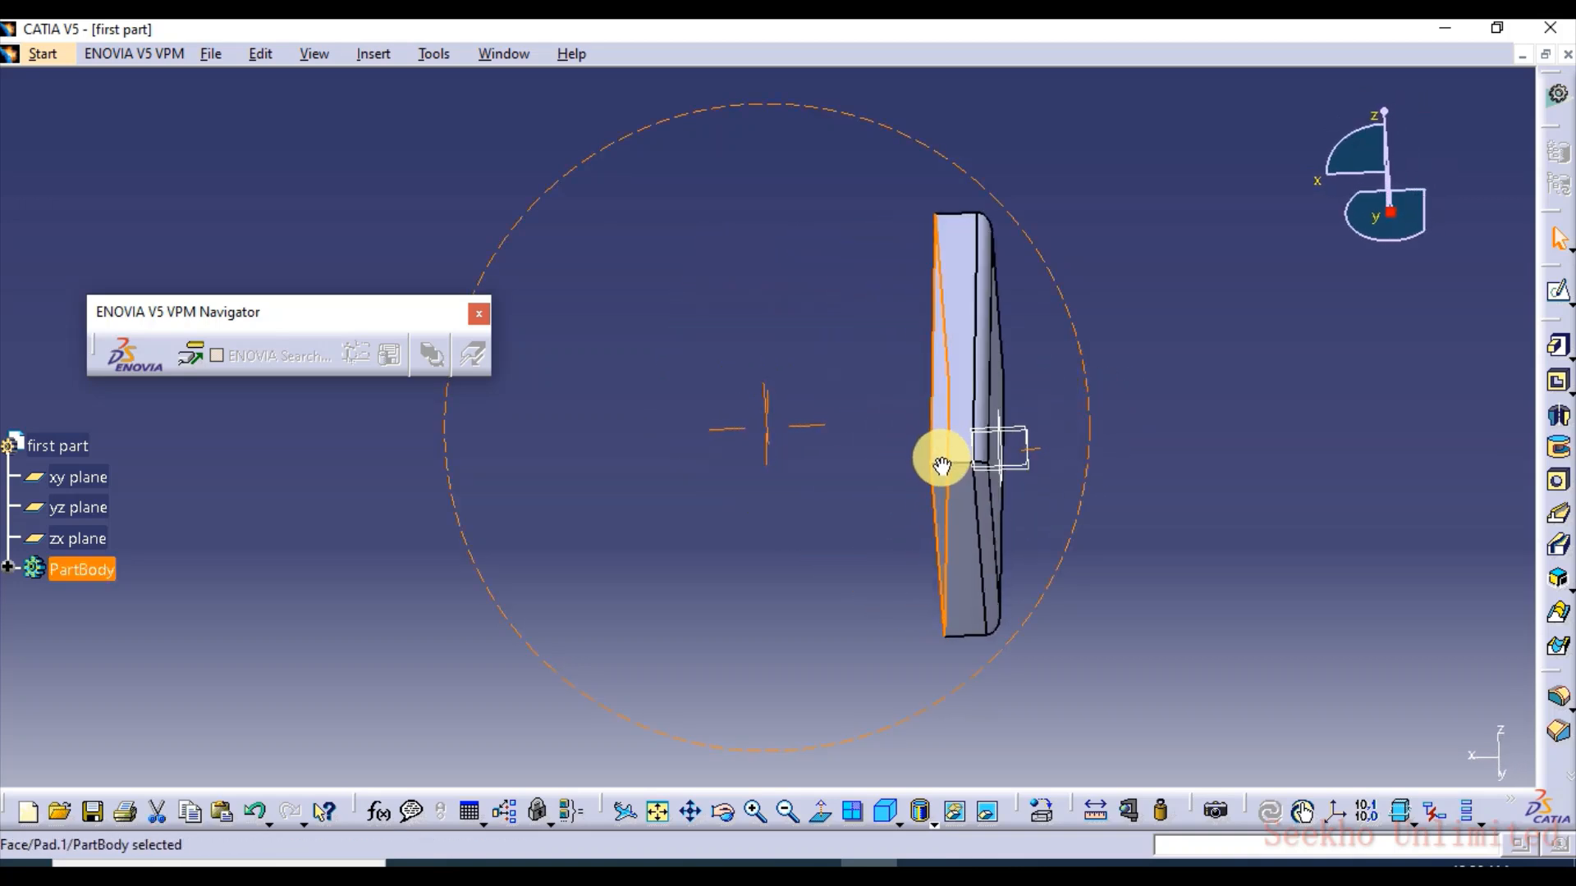
click(1009, 445)
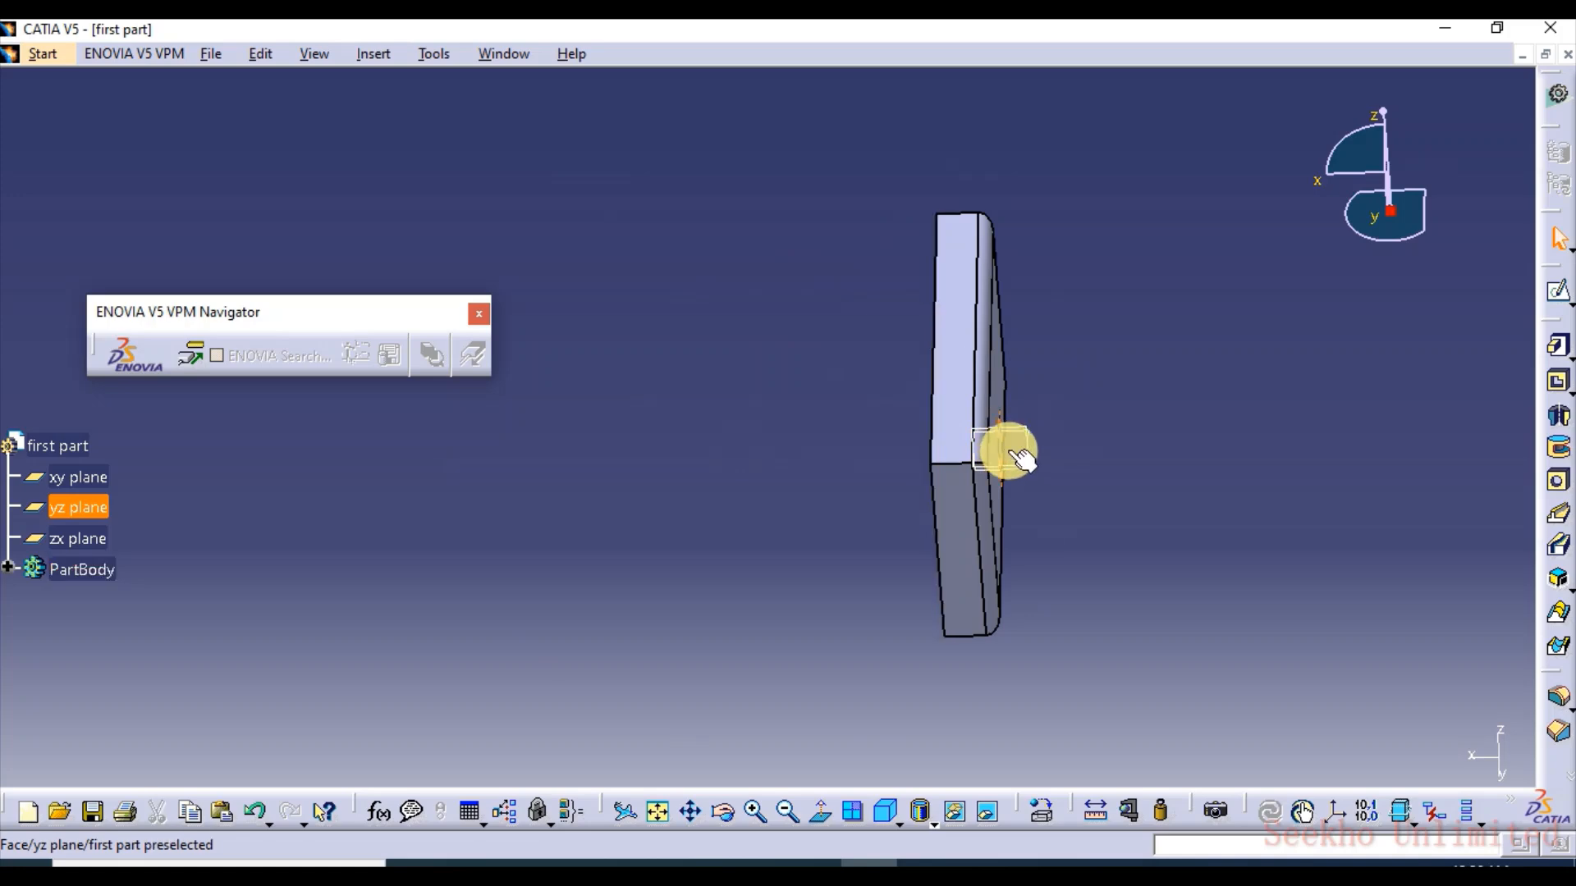
middle_drag(897, 432, 950, 422)
click(872, 401)
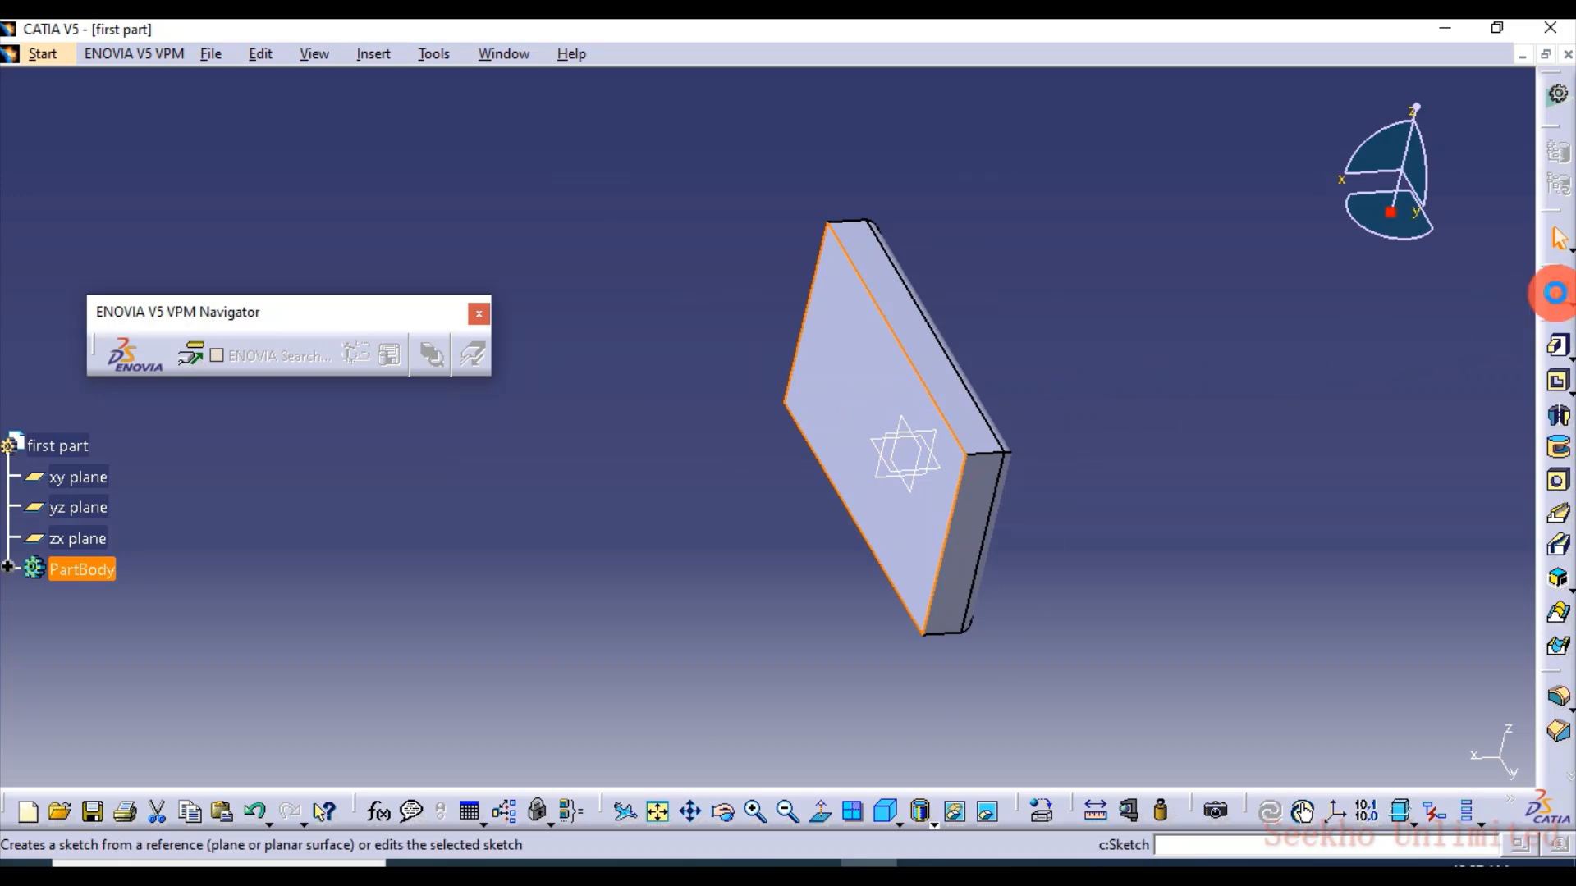
click(1557, 302)
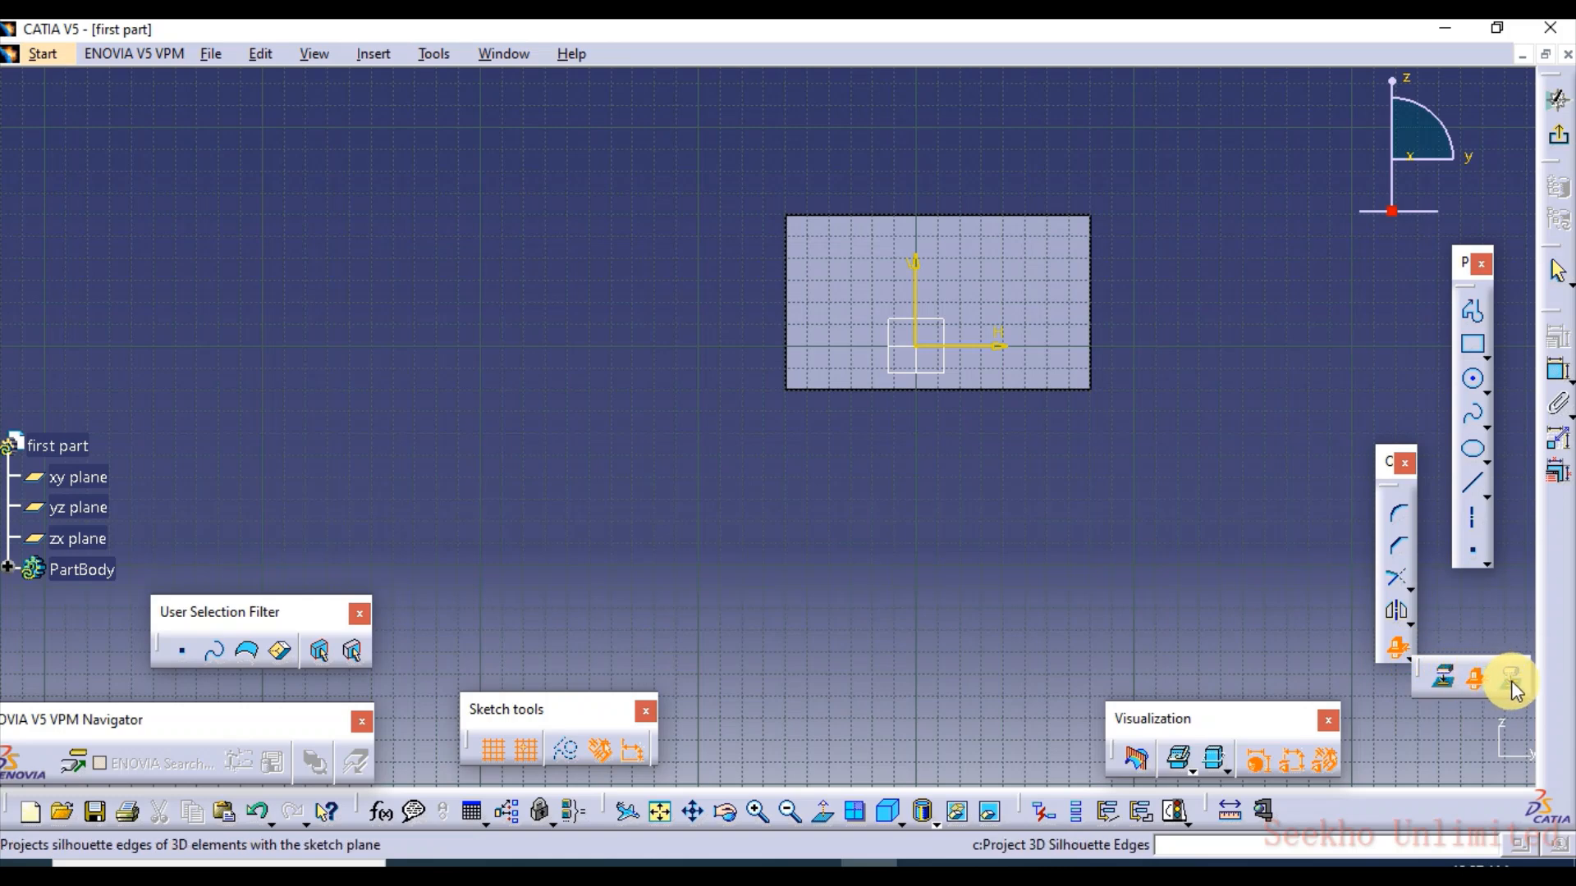
Step: Project the silhouette edge of the fillet along the block's short side onto the sketch plane with Project 3D Silhouette Edges
click(1508, 675)
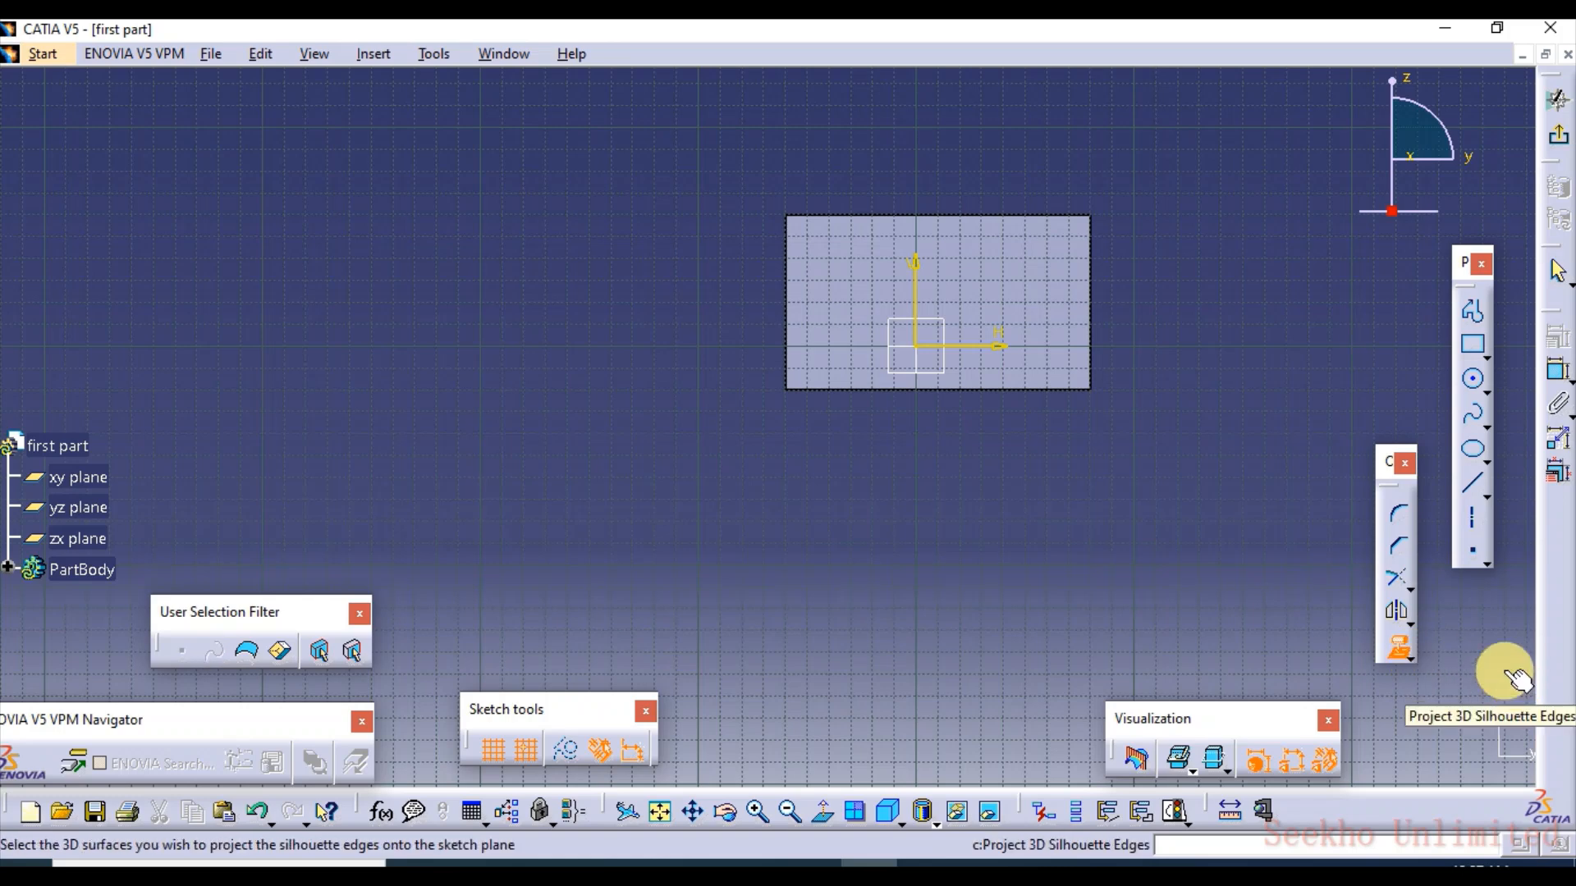
middle_click(1123, 238)
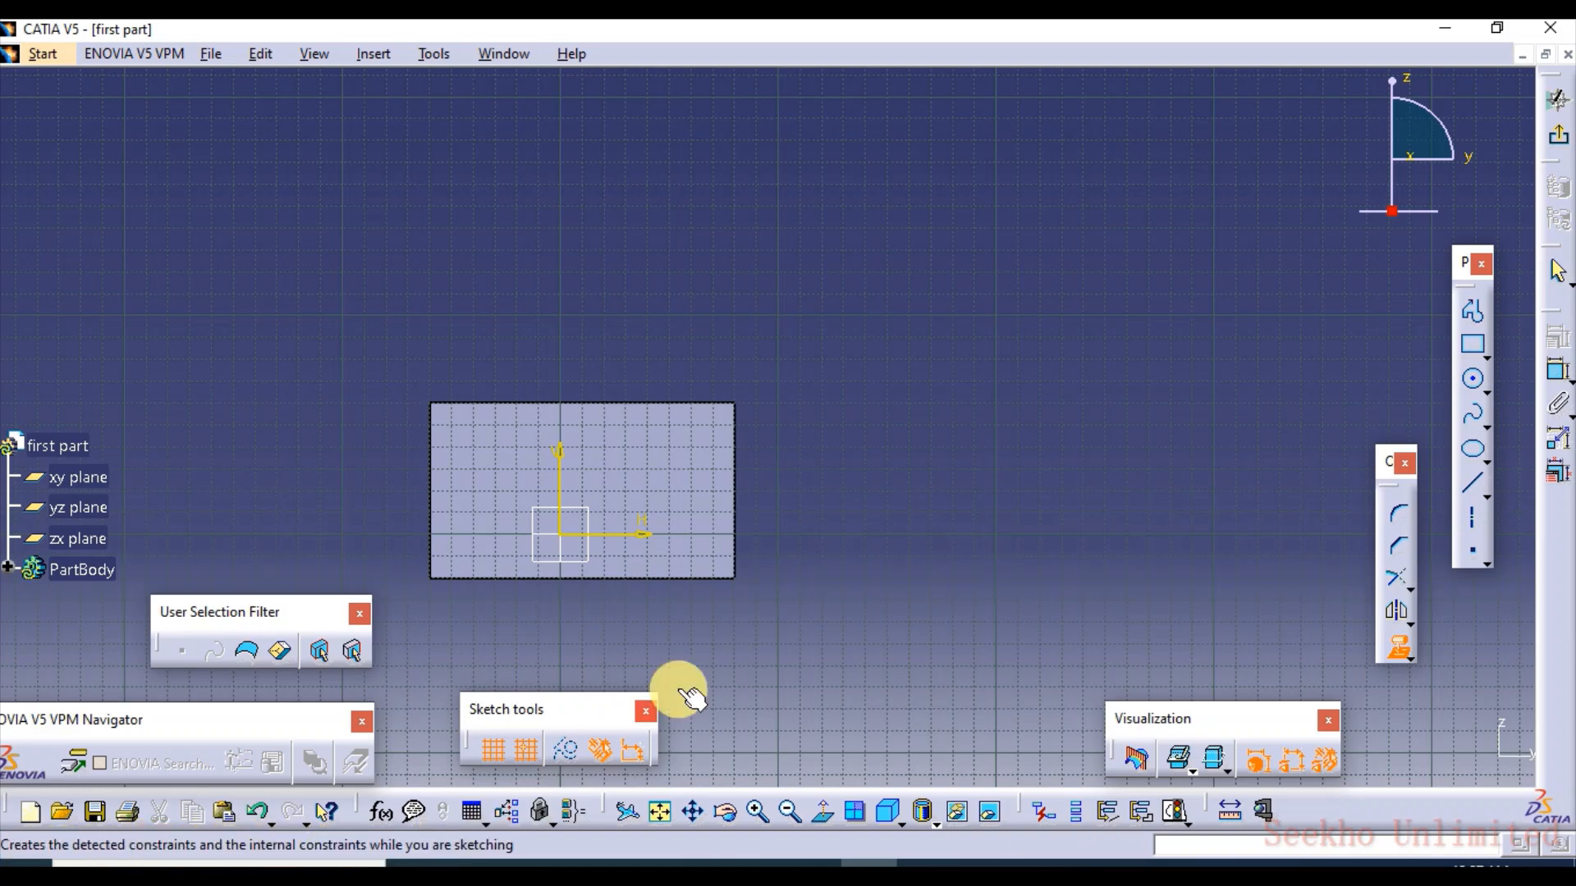
middle_drag(616, 553, 767, 478)
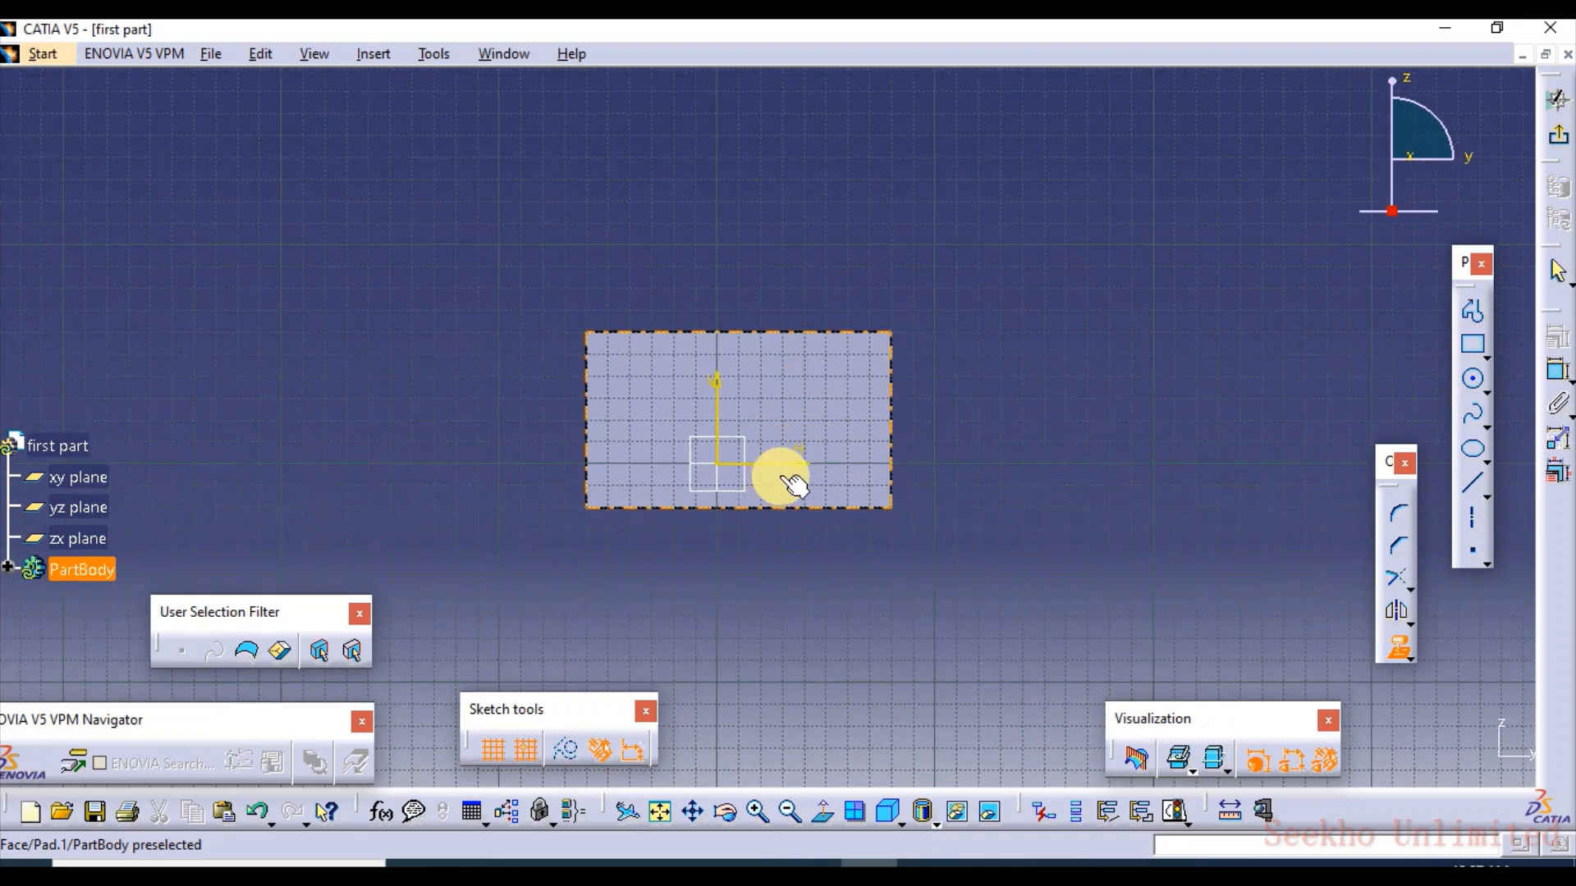
middle_drag(837, 373, 666, 466)
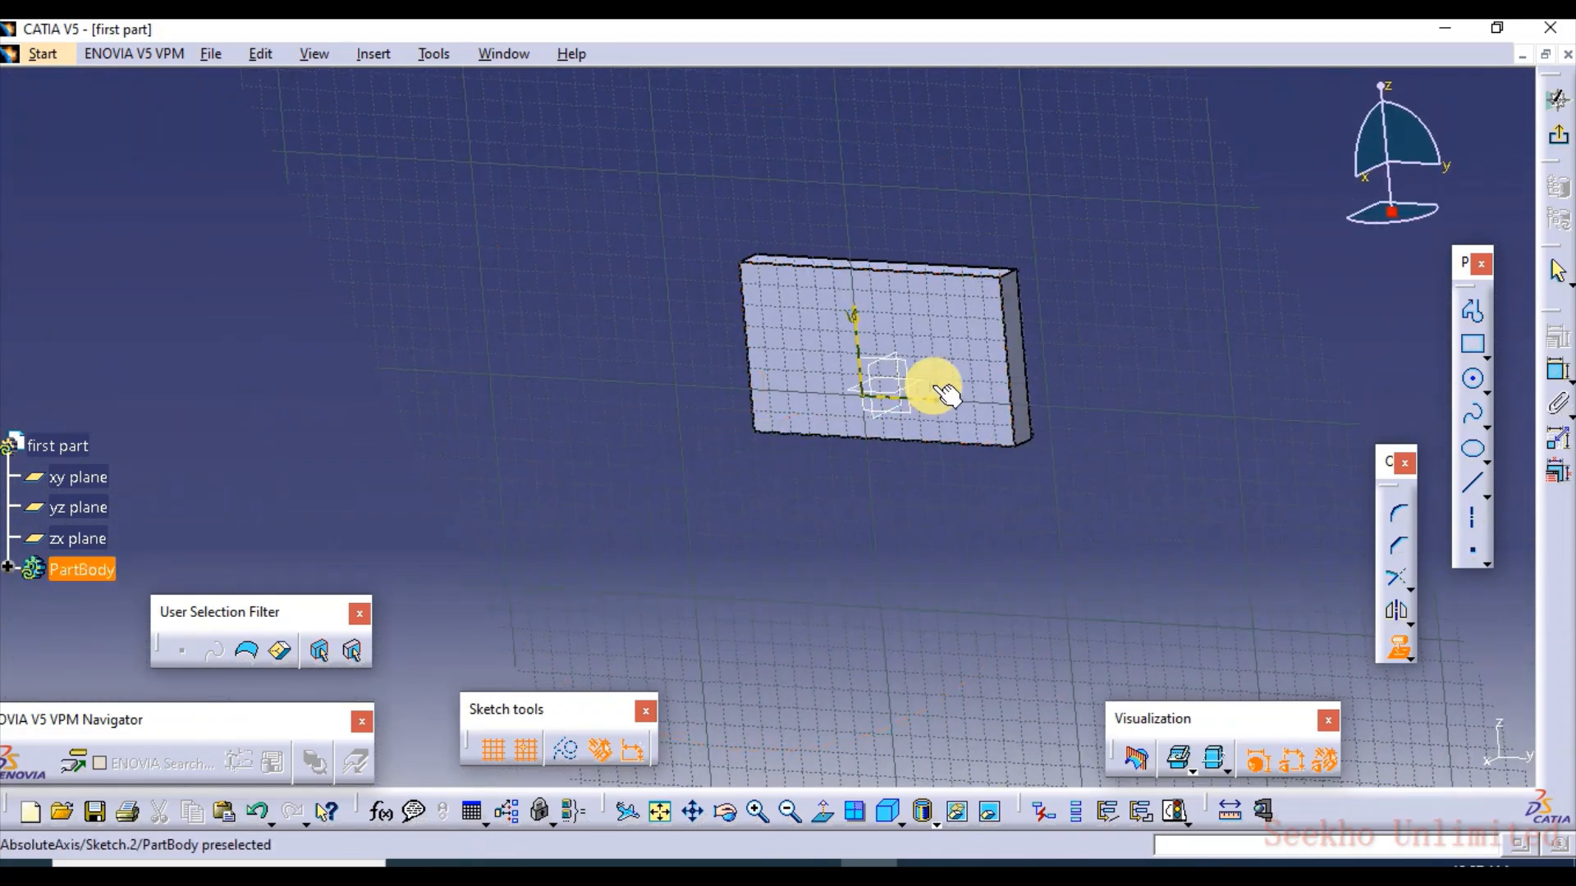
middle_drag(950, 369, 908, 408)
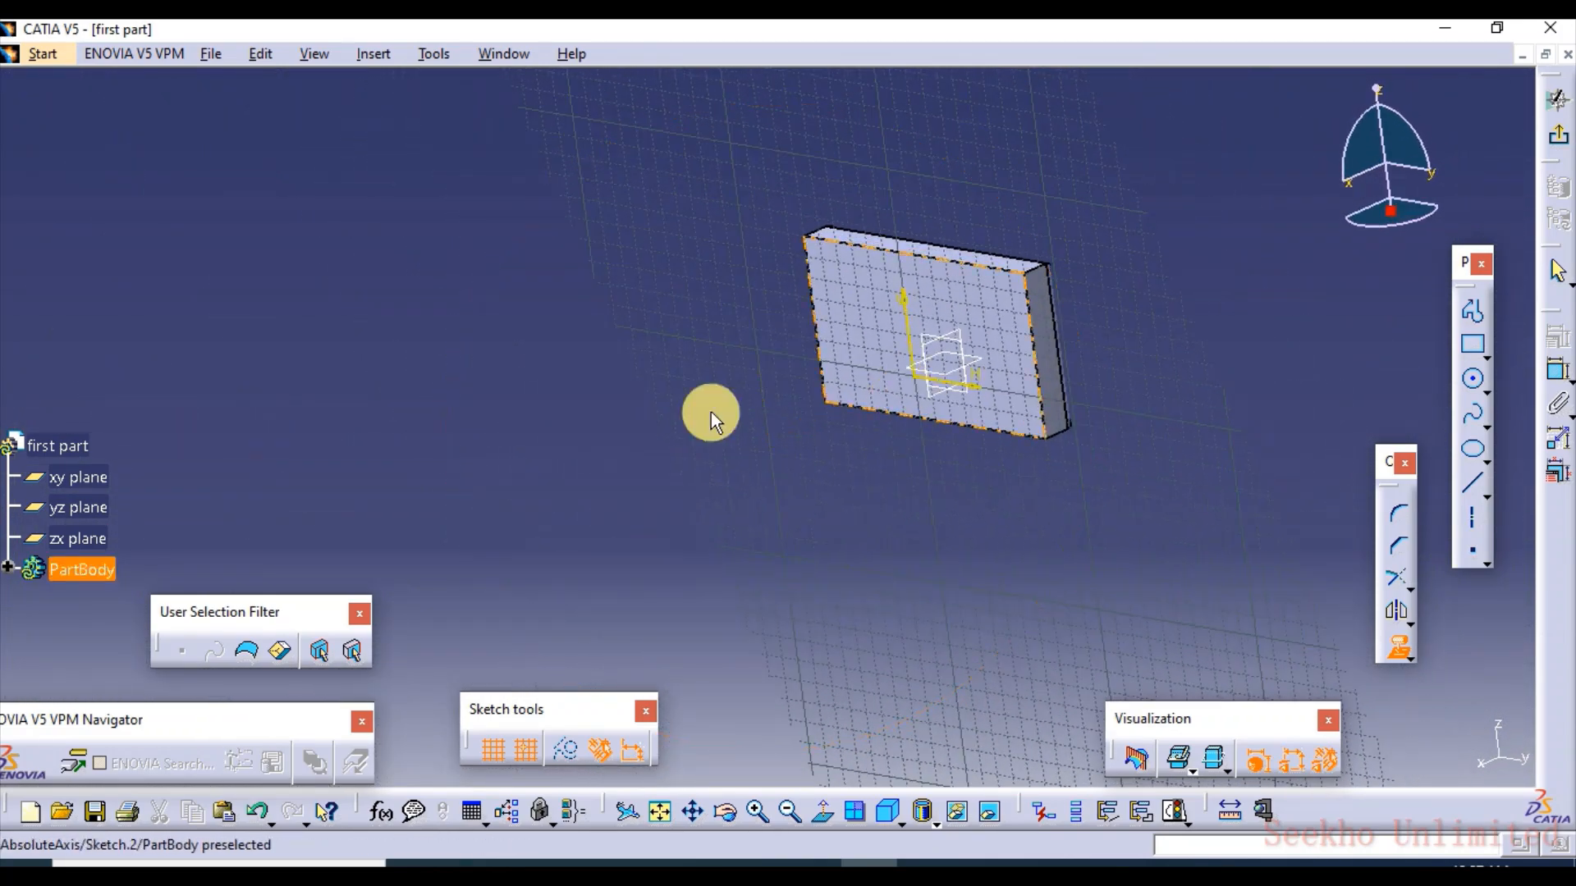
middle_drag(1012, 320, 824, 463)
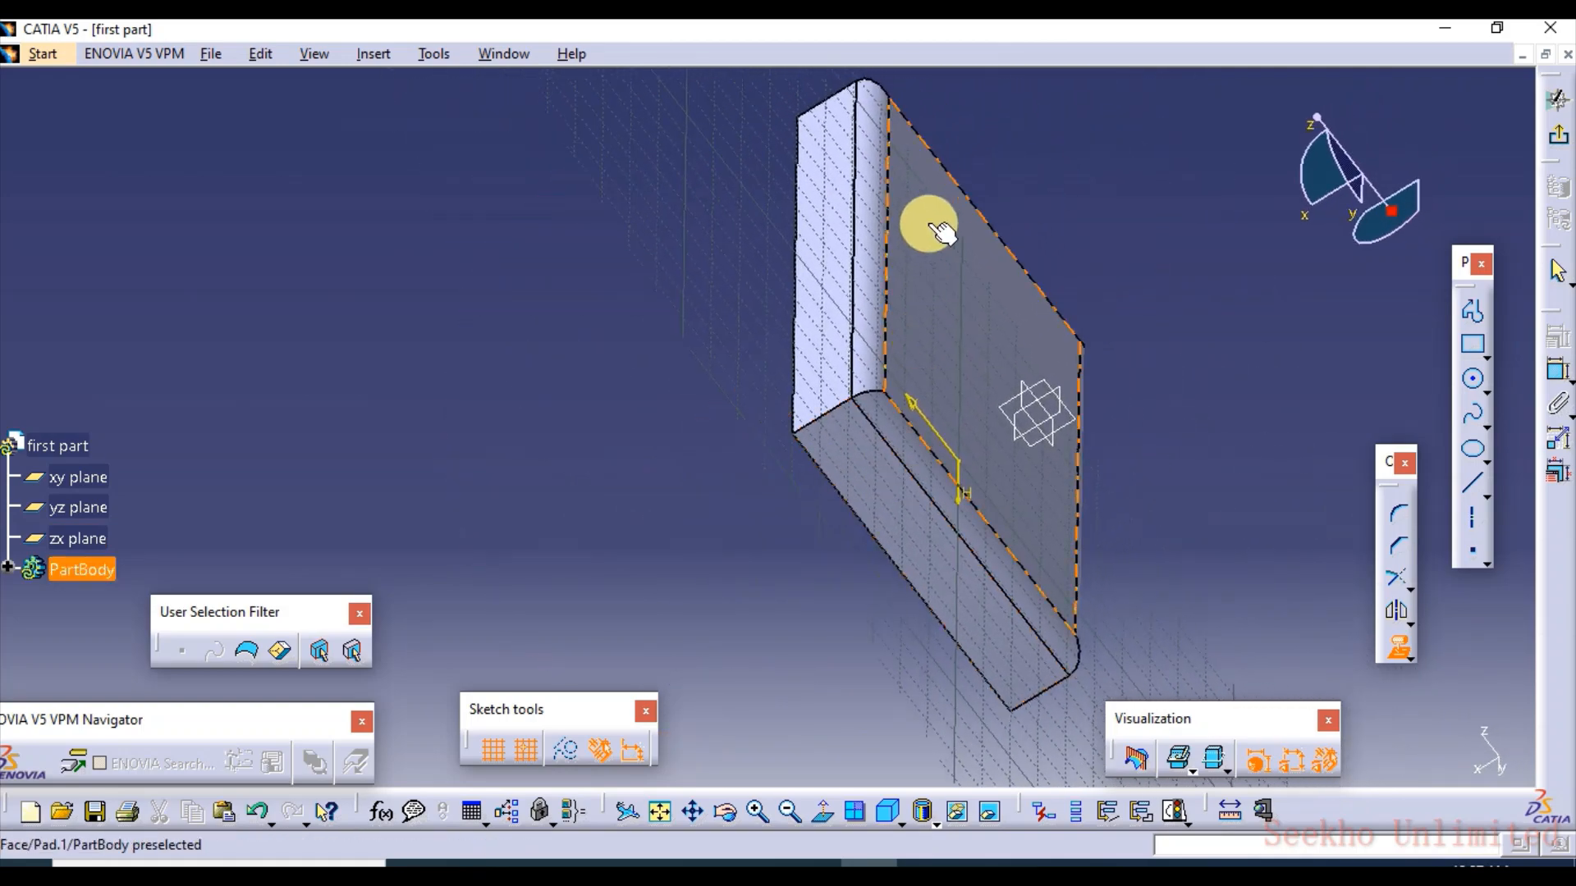
click(868, 276)
click(745, 522)
scroll(672, 422, up, 1)
middle_drag(672, 422, 738, 410)
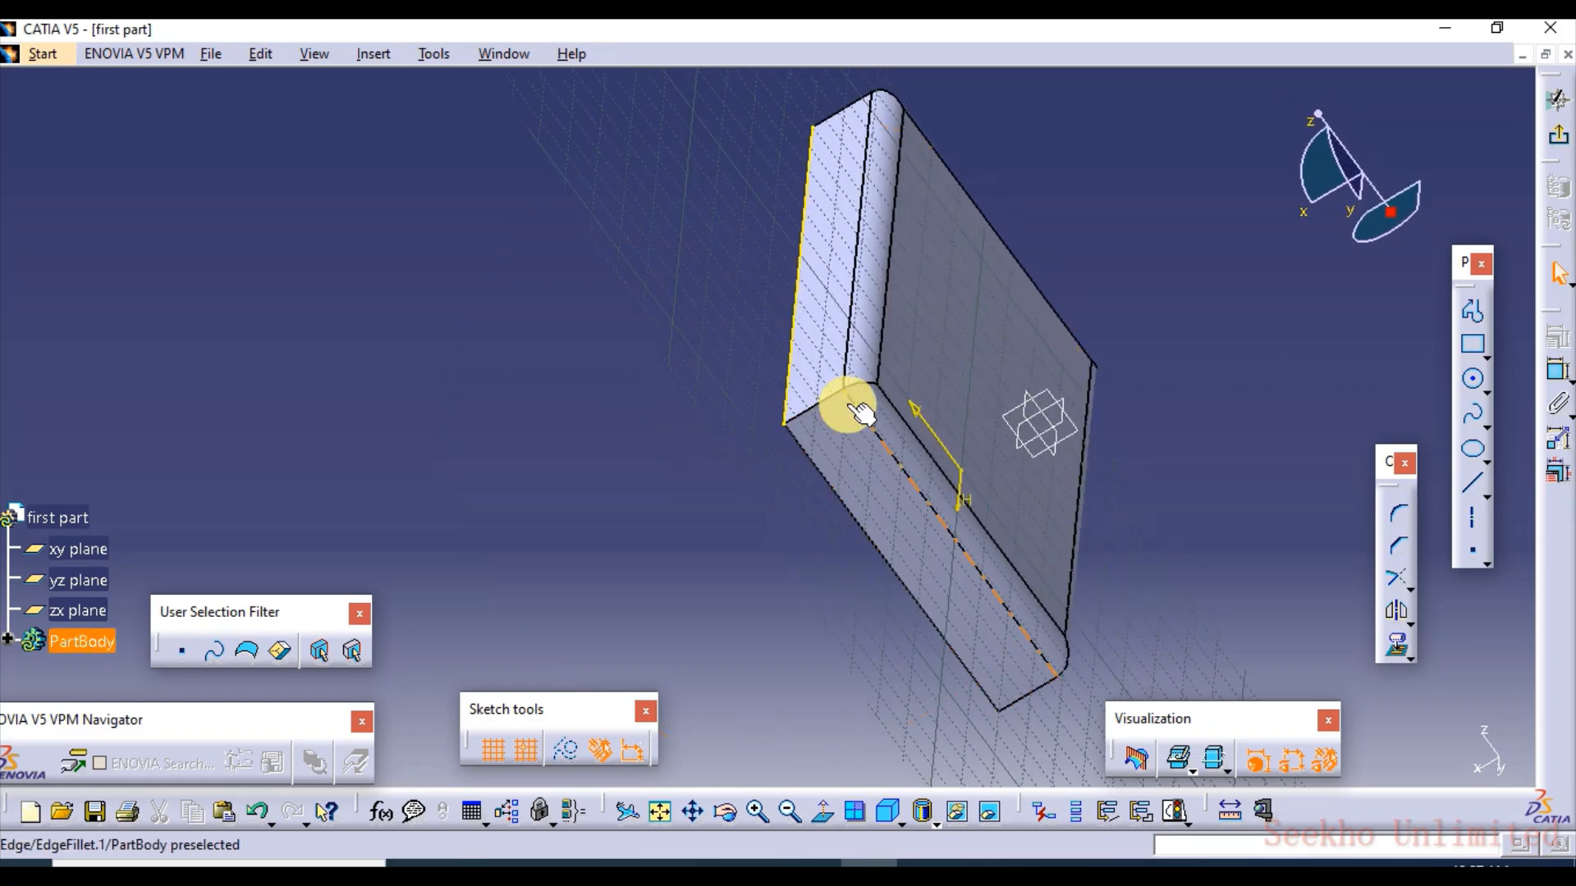
Step: Project the silhouette edge of the fillet along the block's long side onto the sketch plane, and exit the sketch
click(1398, 648)
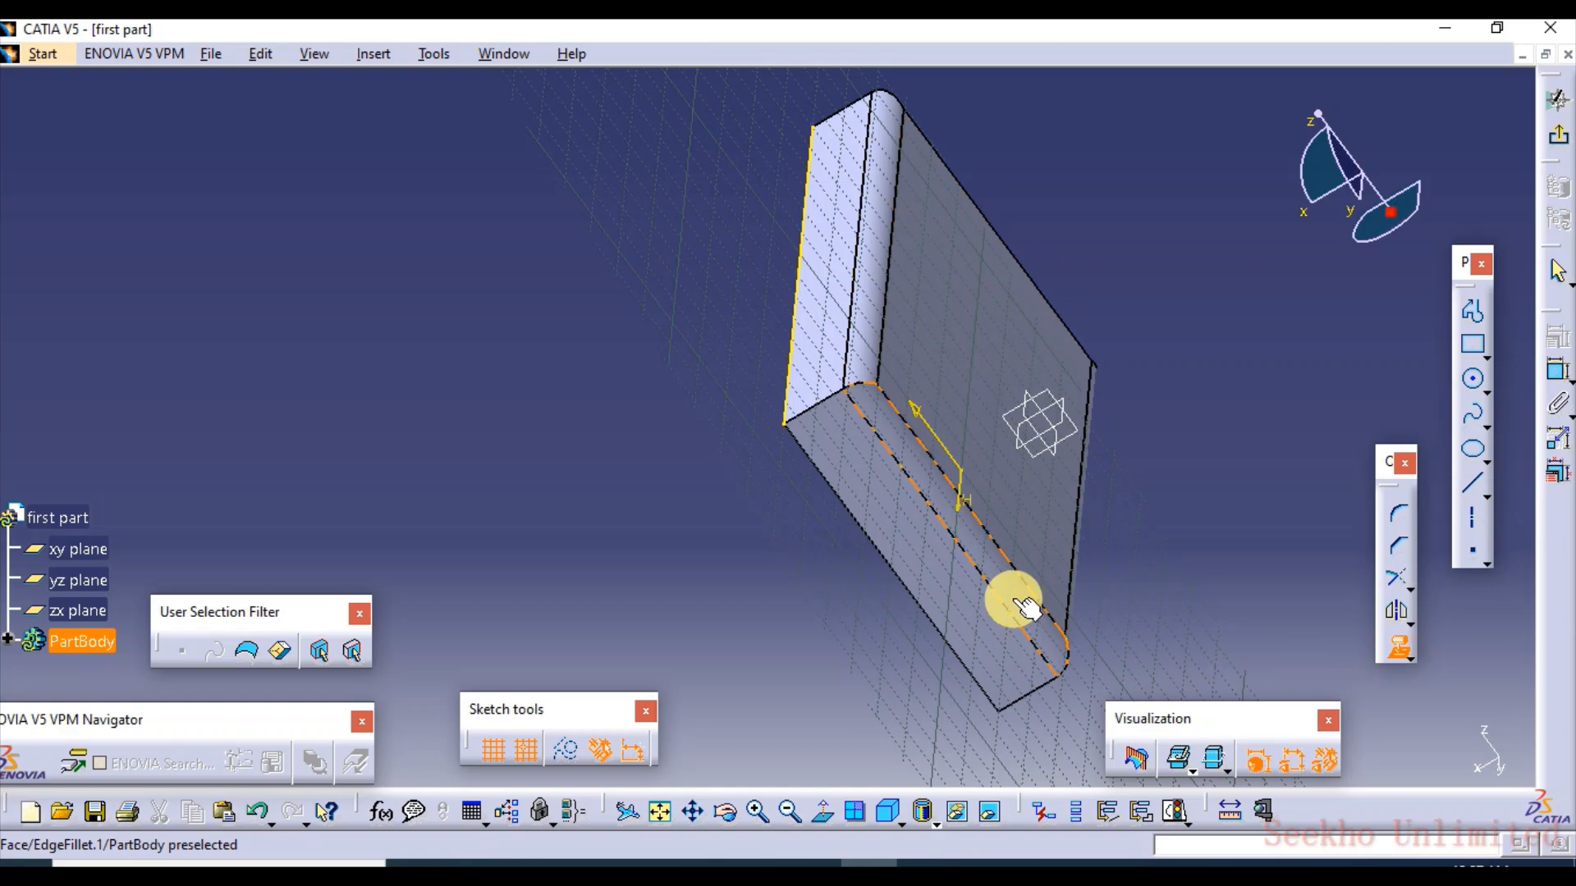
click(970, 640)
mouse_move(781, 594)
middle_down()
mouse_move(908, 495)
mouse_move(686, 585)
mouse_move(493, 626)
mouse_move(660, 539)
mouse_move(658, 495)
mouse_move(703, 524)
mouse_move(886, 467)
middle_up()
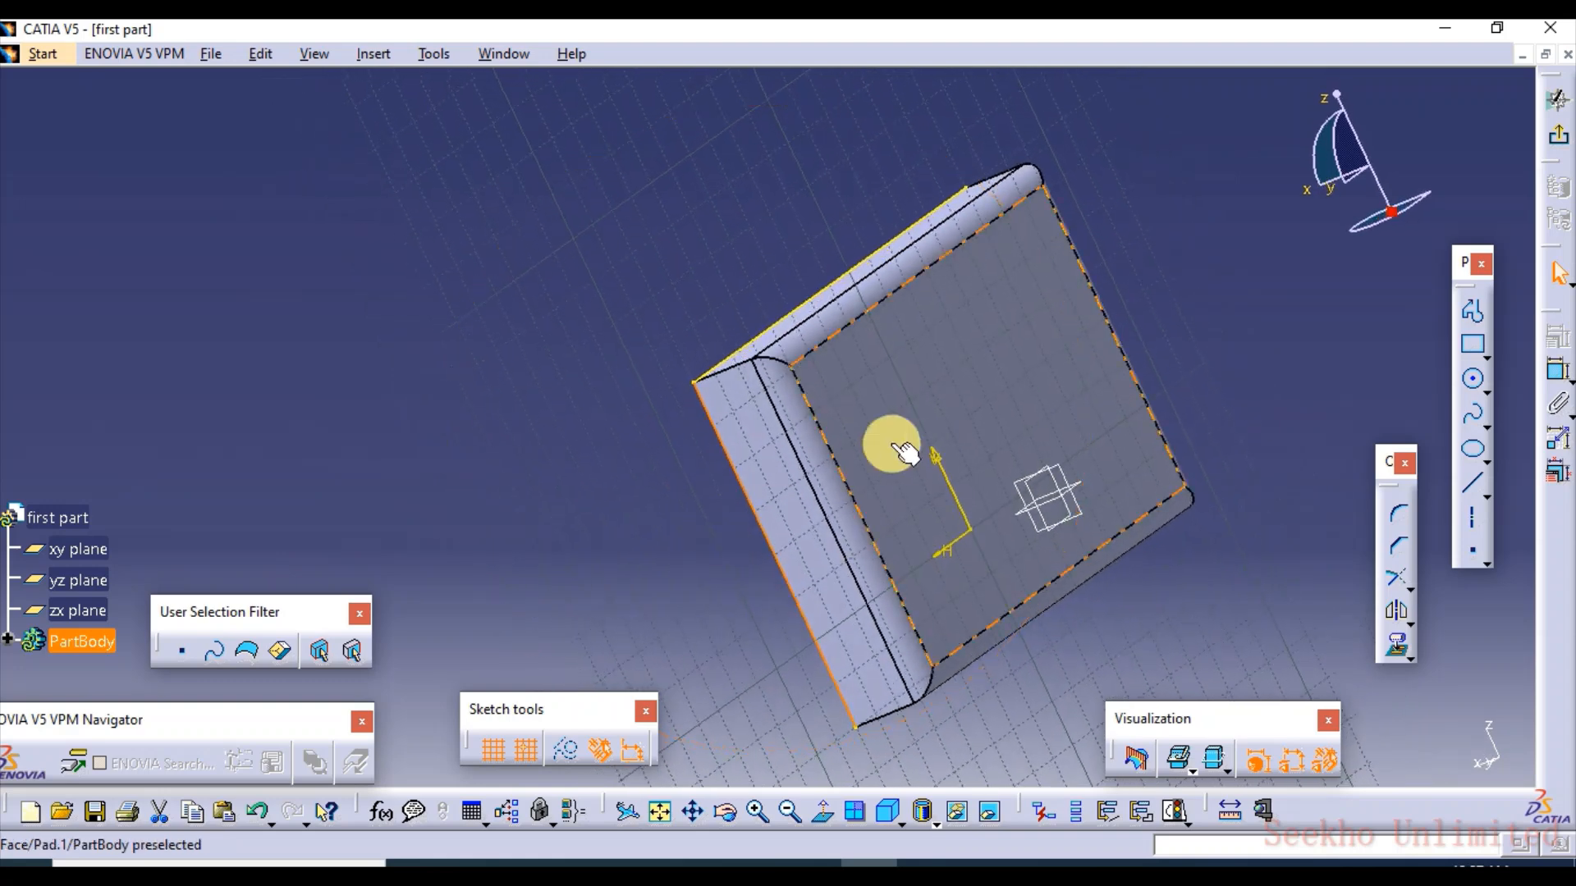
click(1559, 140)
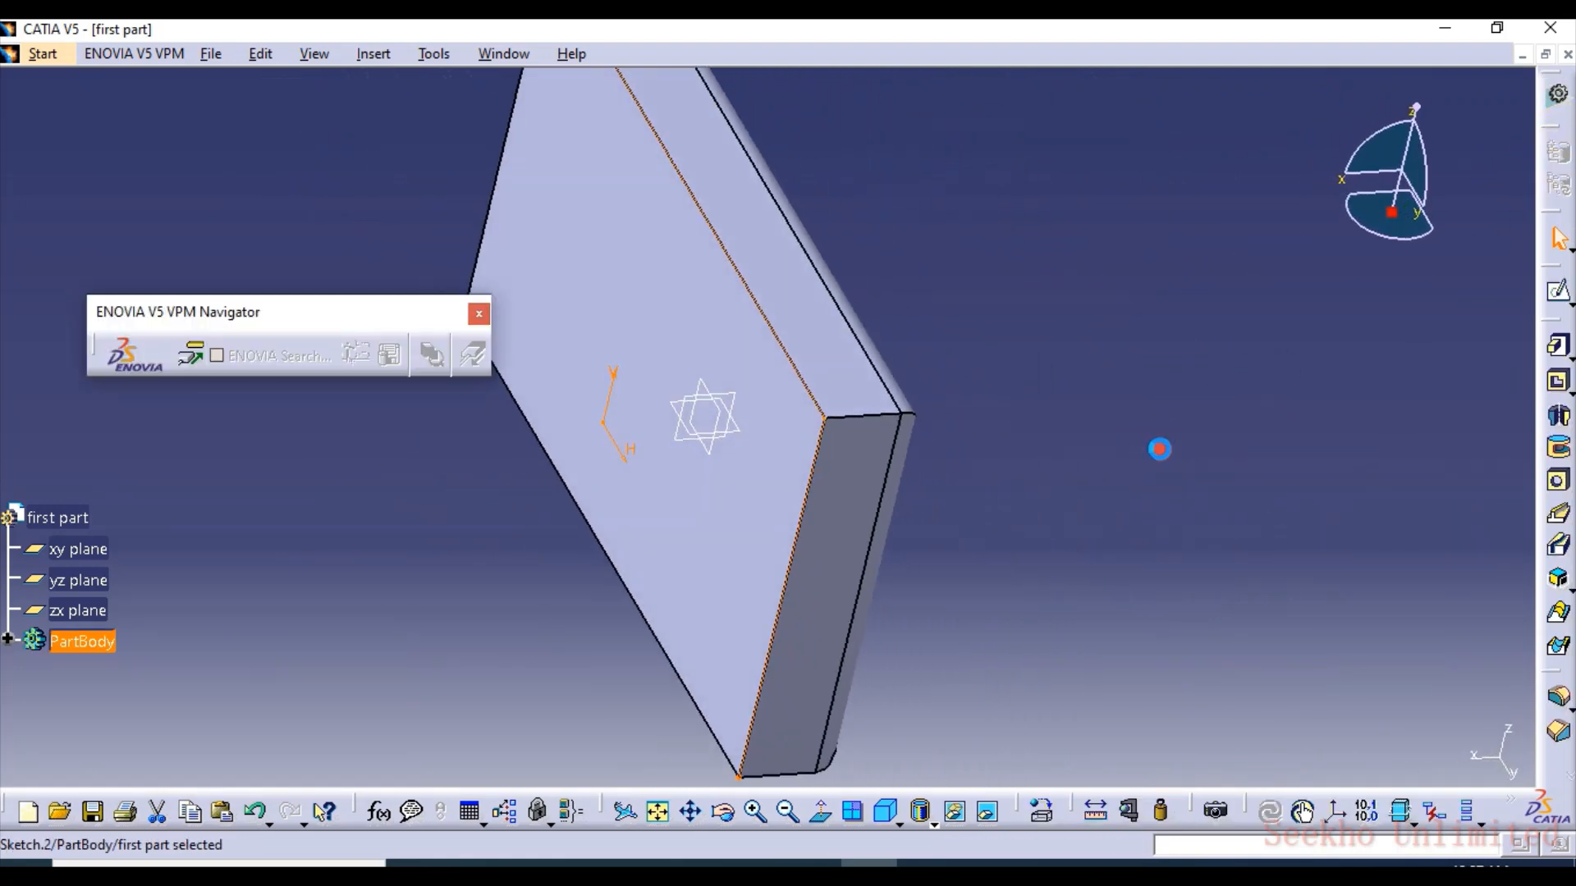
Step: Open a new sketch on the block's narrow planar face at its short side
click(1219, 426)
middle_drag(1207, 429, 1067, 396)
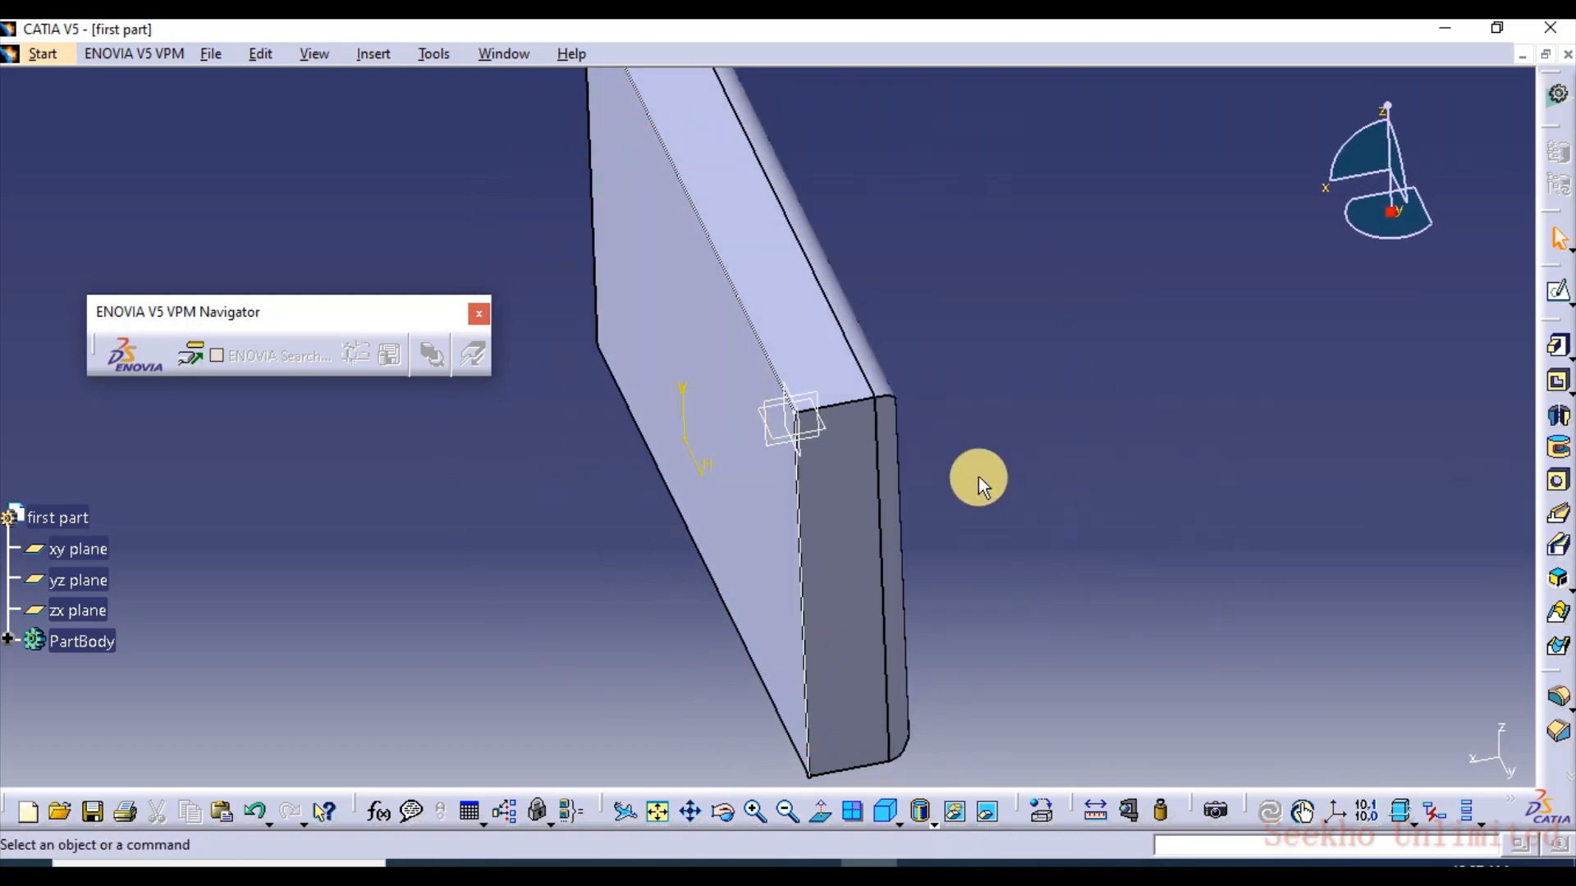
click(855, 552)
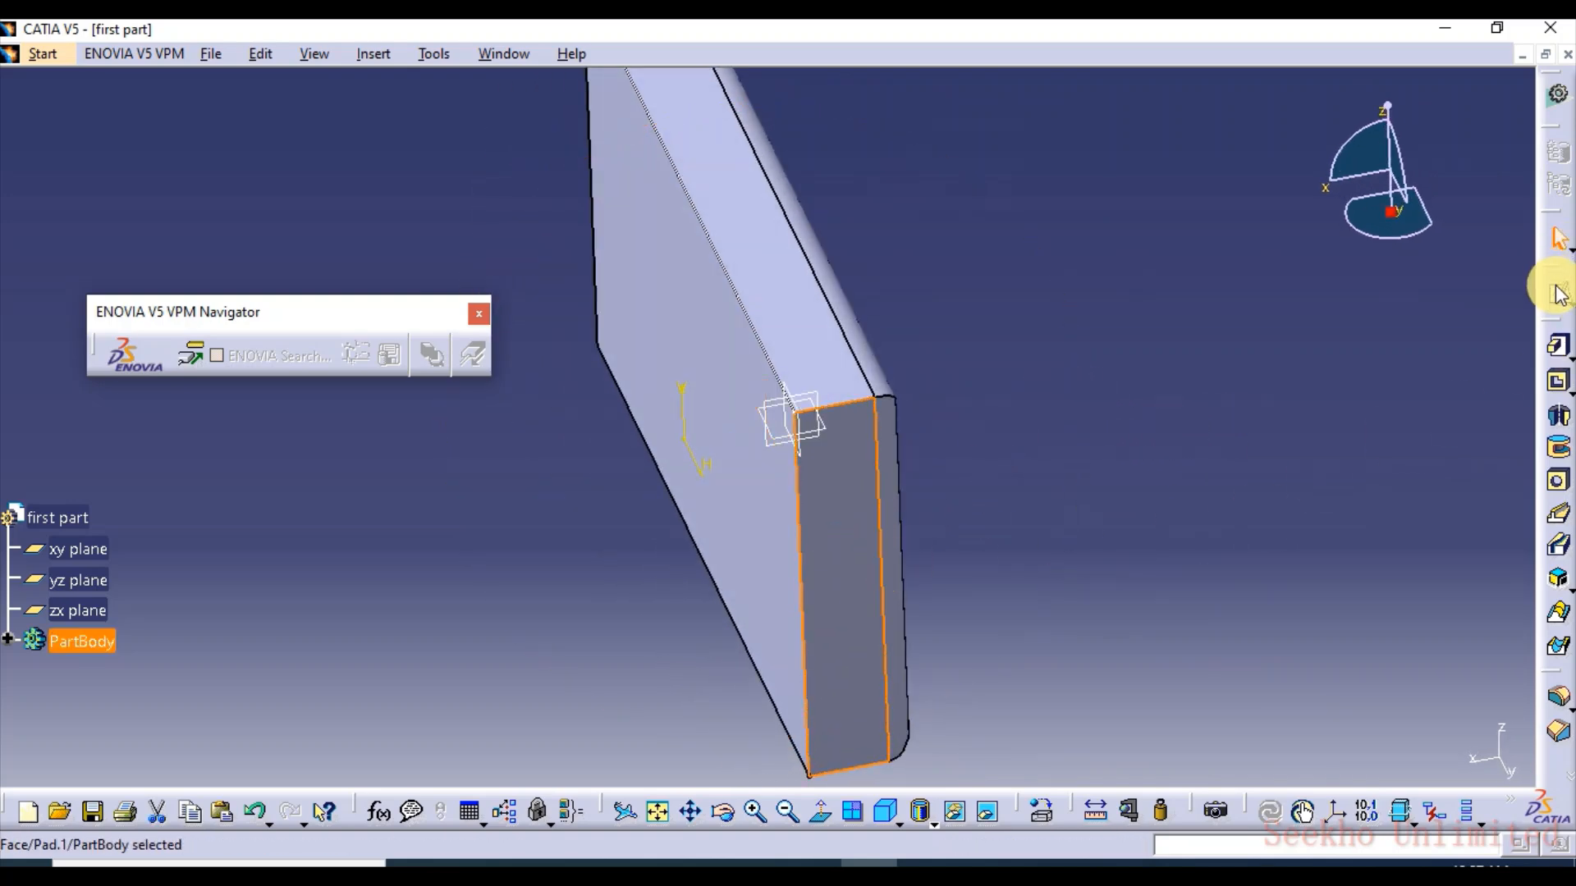
click(1557, 289)
mouse_move(1184, 487)
middle_down()
mouse_move(1273, 221)
mouse_move(968, 385)
middle_up()
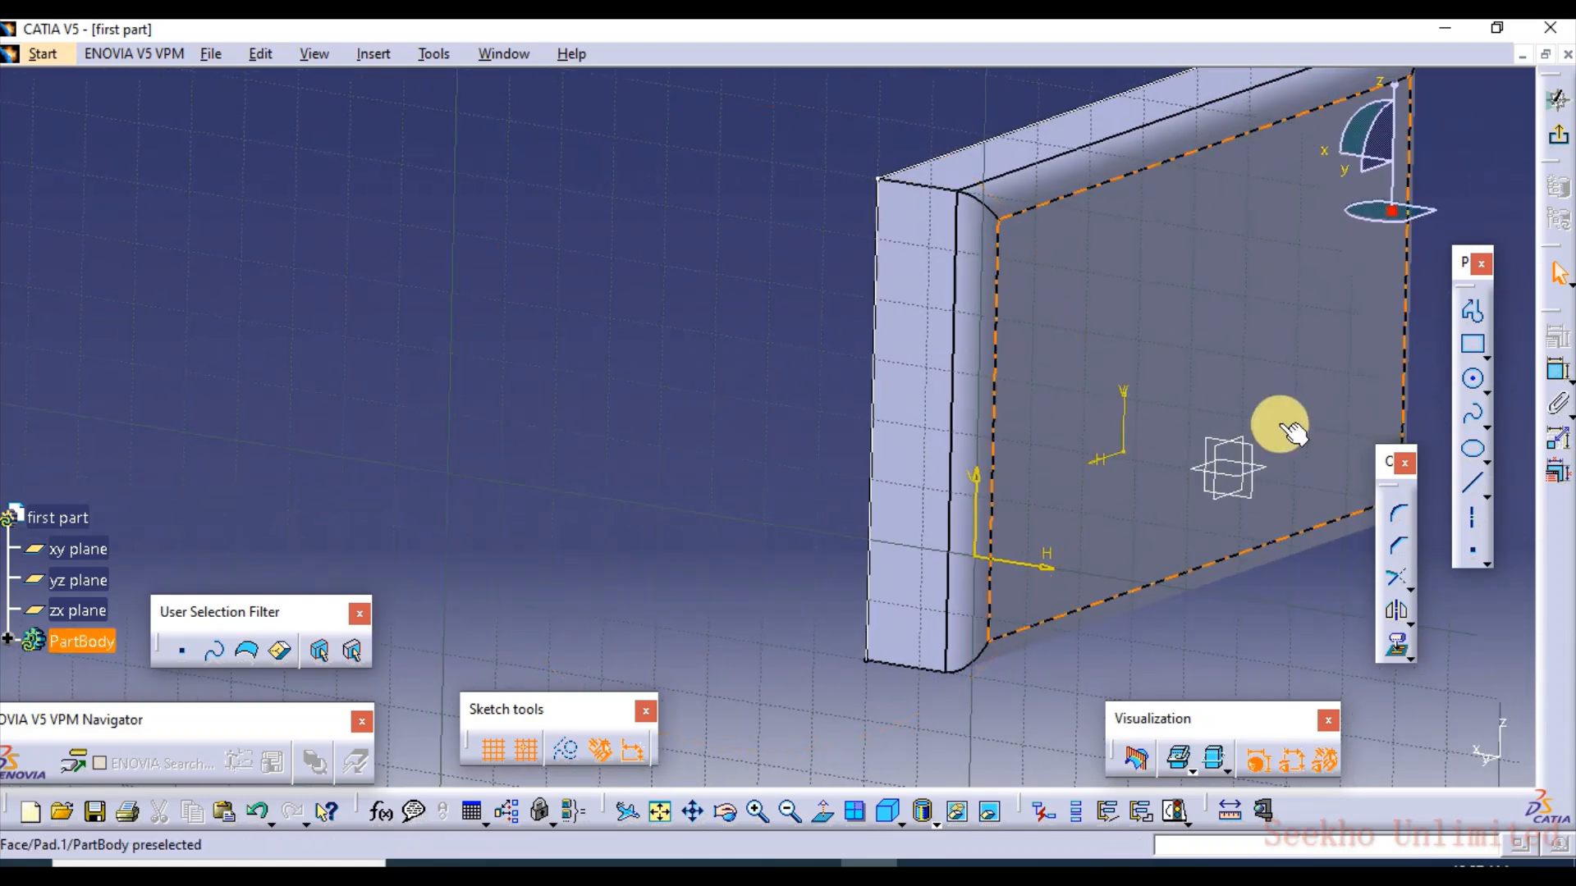
Step: Try to project the silhouette edge of the long upper fillet, perpendicular to the sketch plane, with Project 3D Silhouette Edges
click(1408, 656)
click(1336, 657)
click(1395, 645)
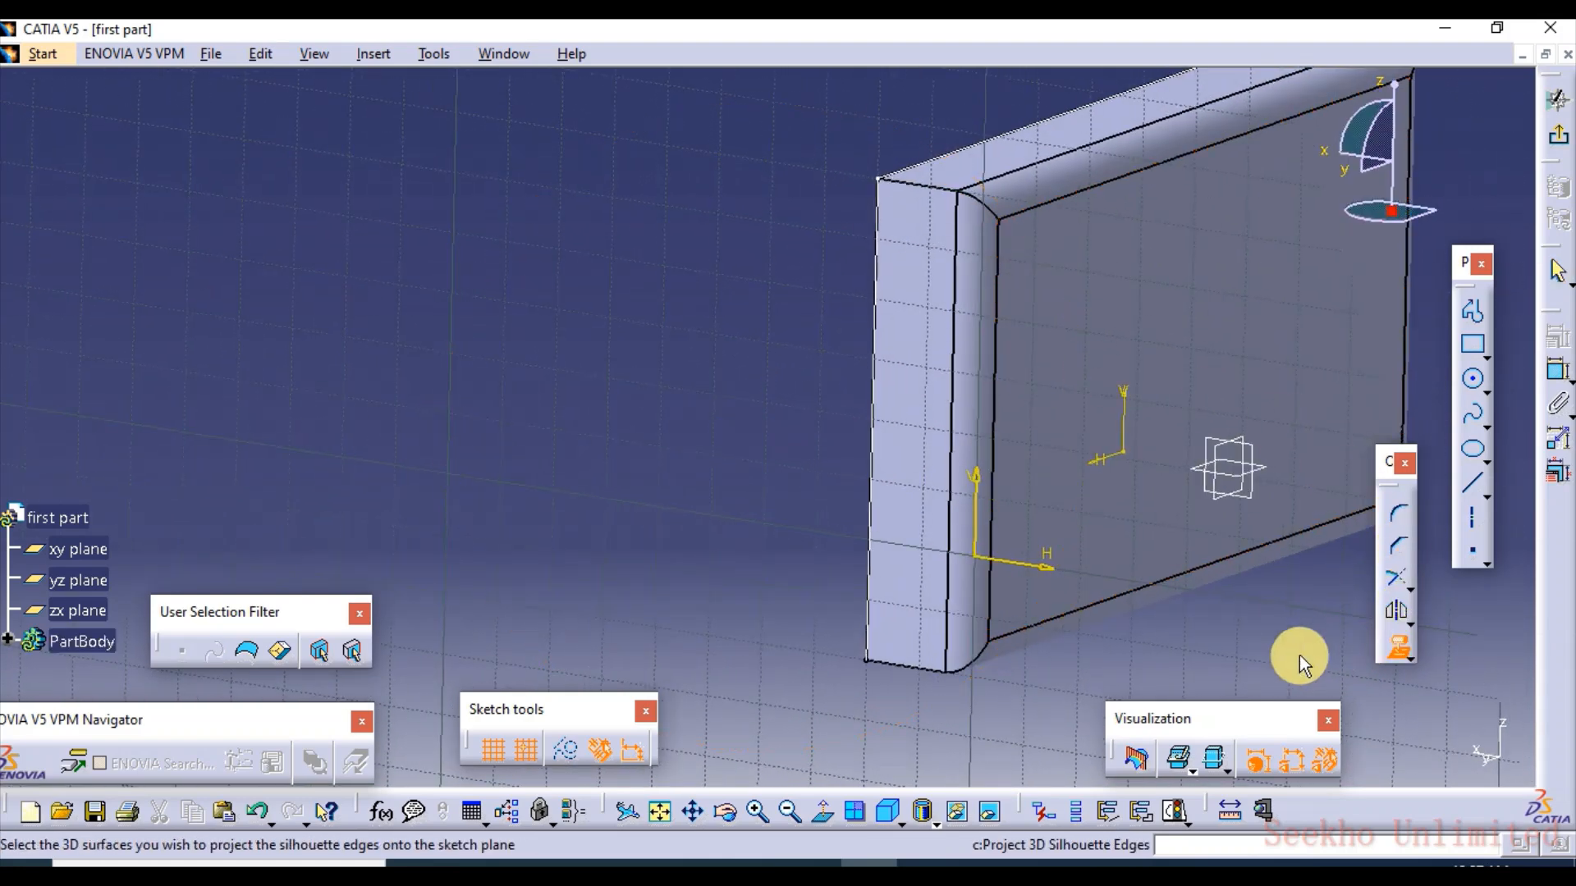
click(1151, 137)
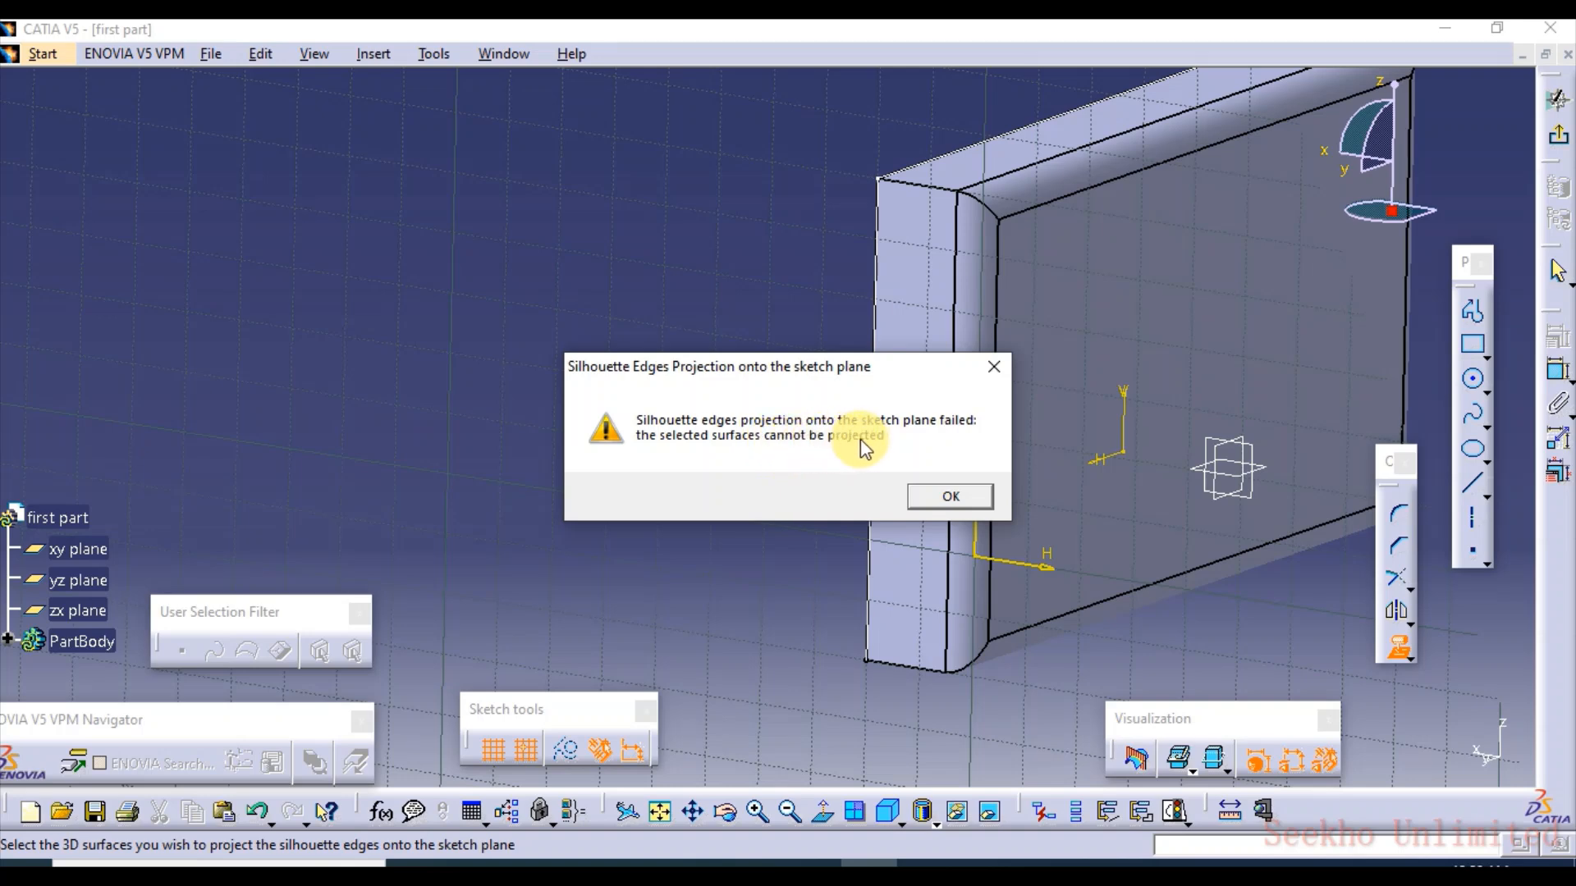
click(951, 496)
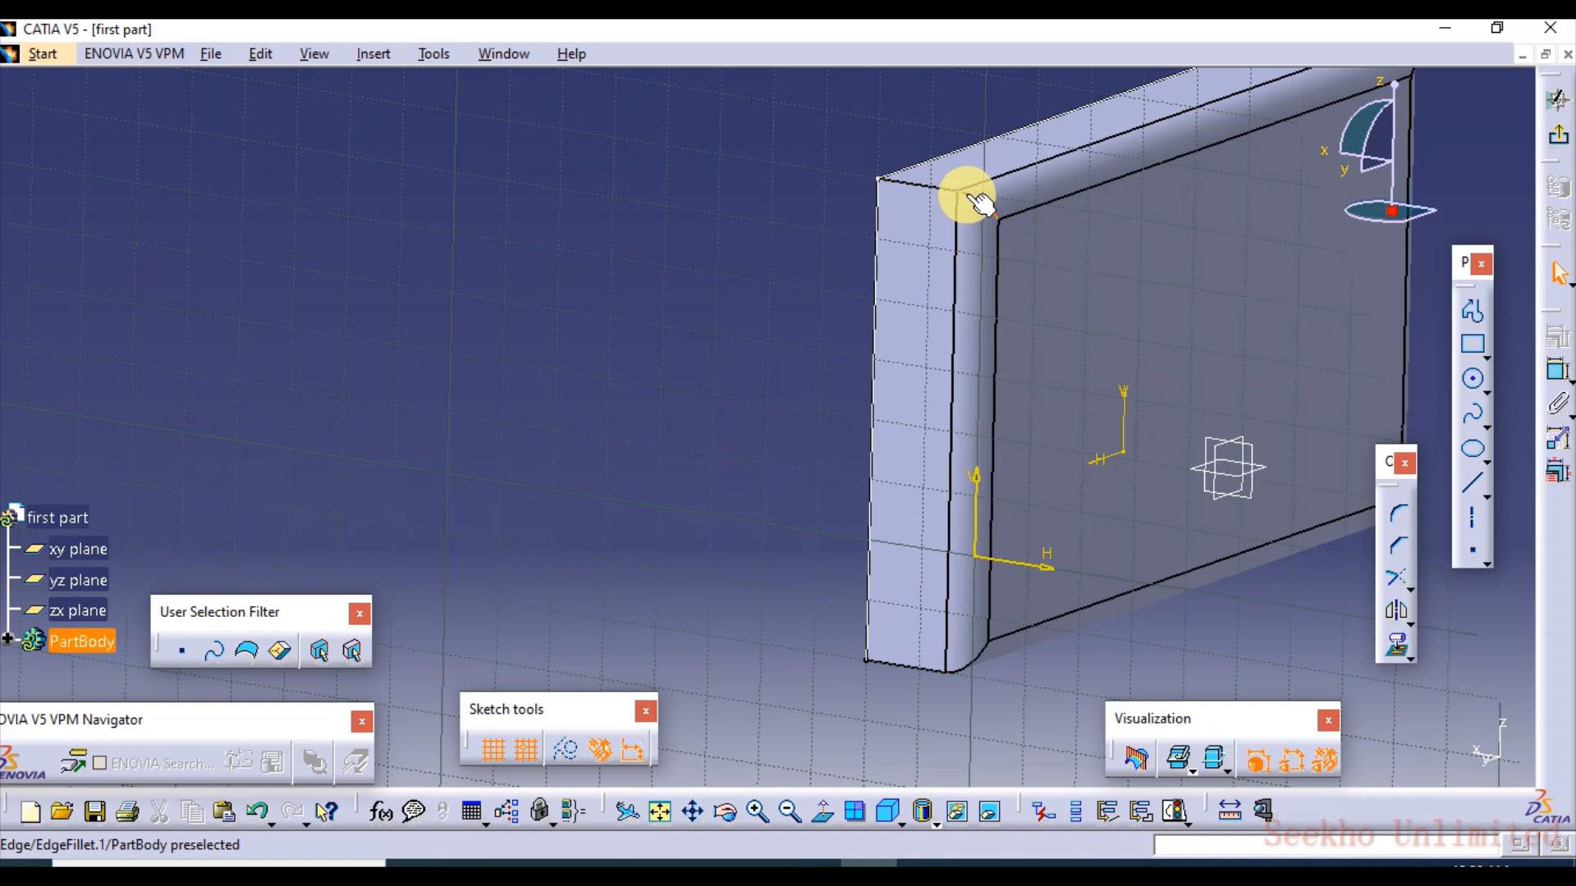
Step: Project the silhouette edge of the vertical fillet beside the sketched face onto the sketch plane, and inspect it from several angles
click(1396, 644)
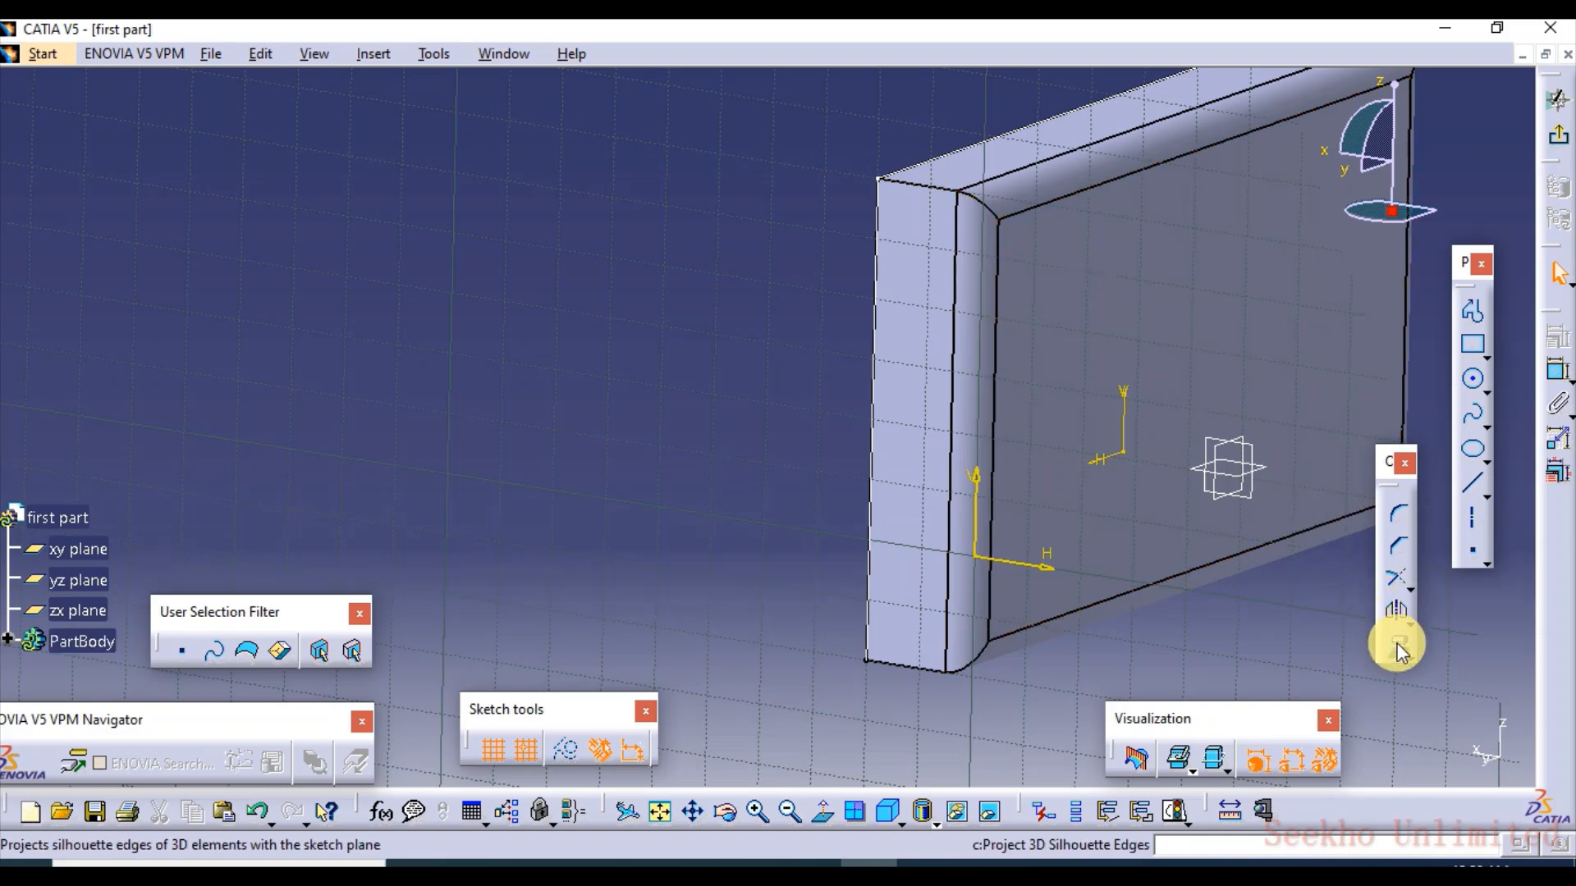
click(980, 312)
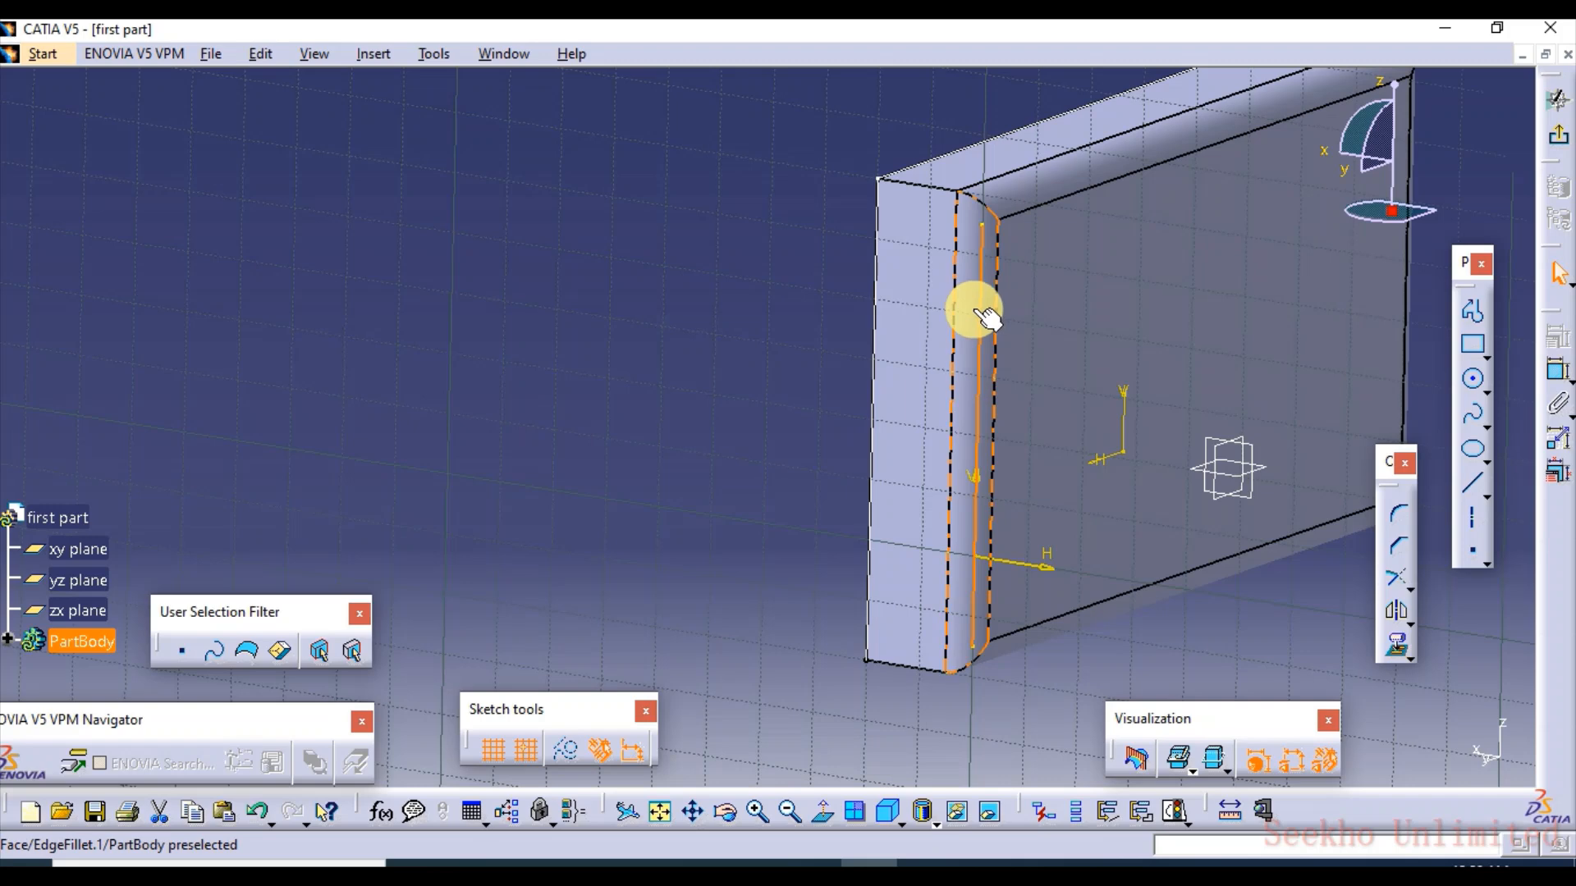
click(927, 447)
click(609, 427)
middle_drag(647, 322, 559, 359)
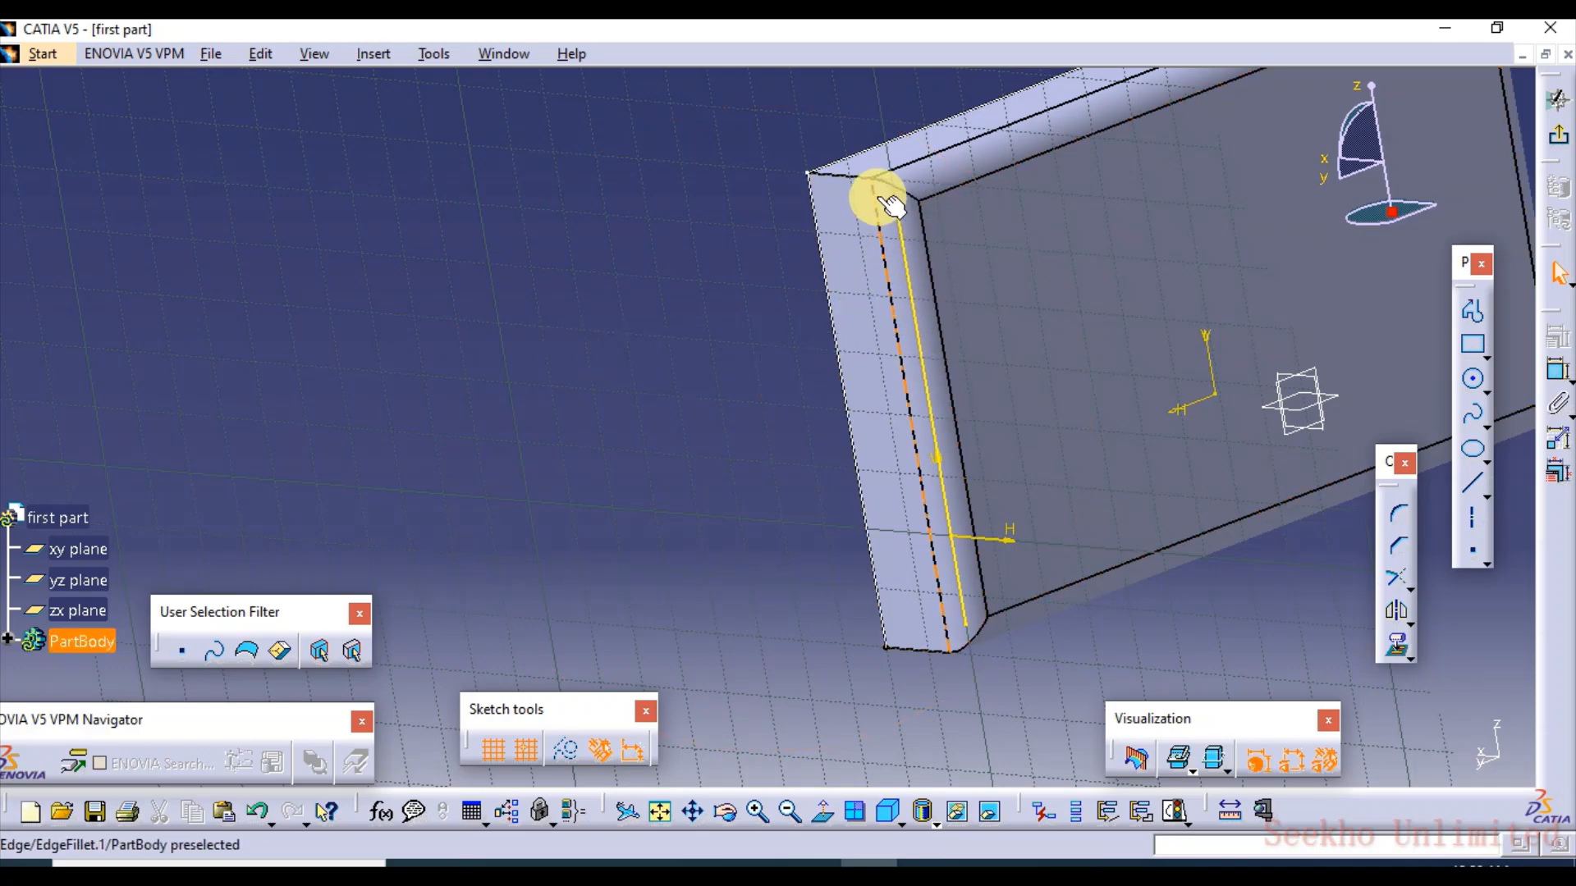
middle_drag(838, 280, 890, 263)
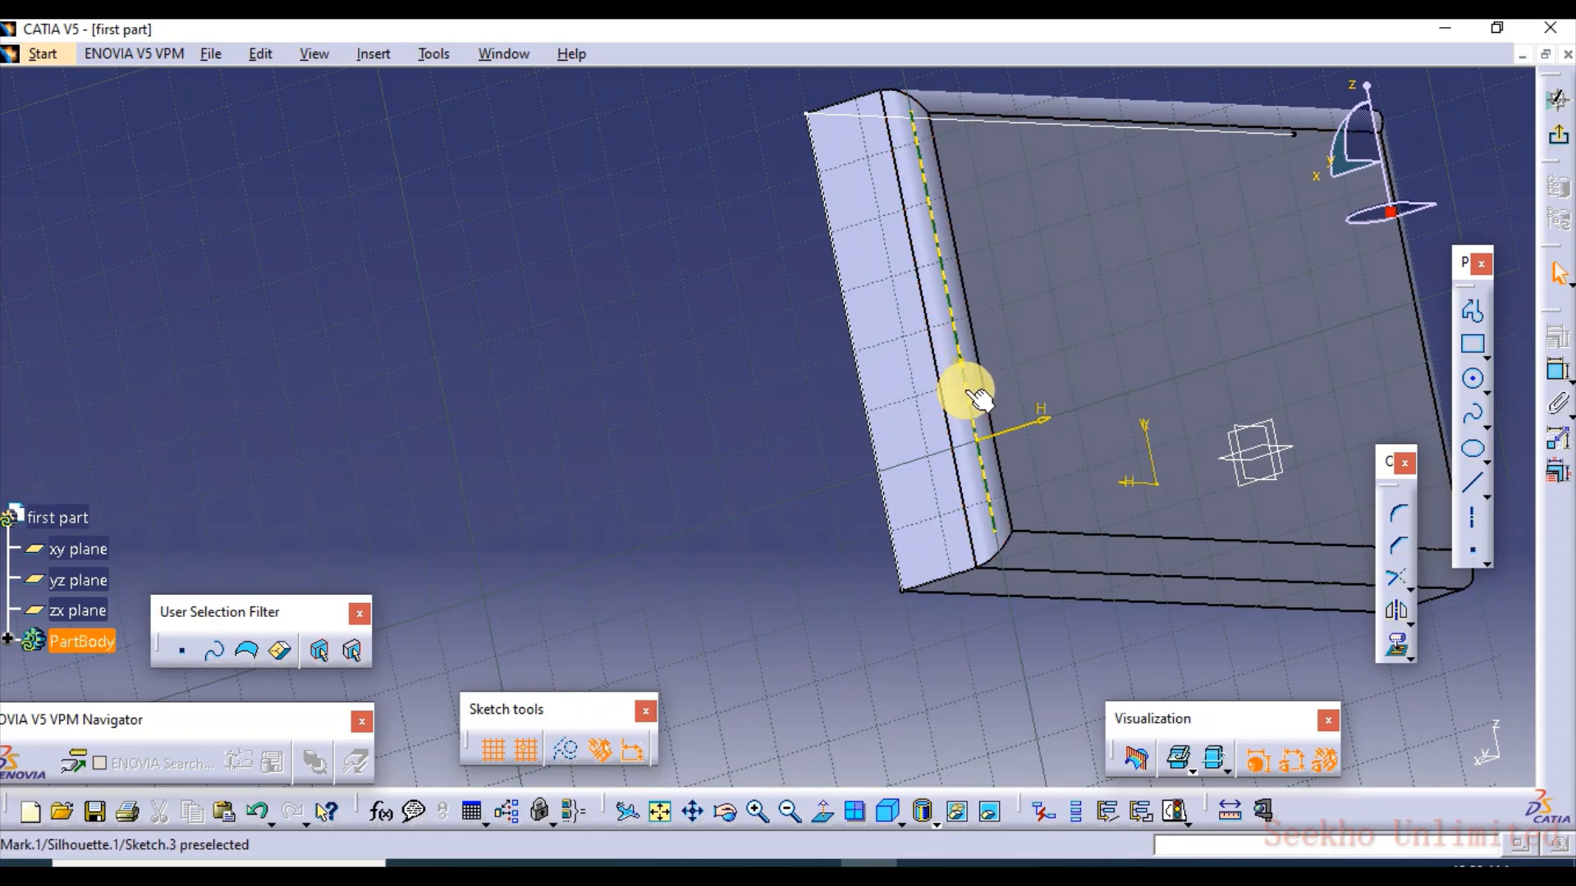
mouse_move(1020, 194)
middle_down()
mouse_move(1025, 302)
mouse_move(1030, 287)
middle_up()
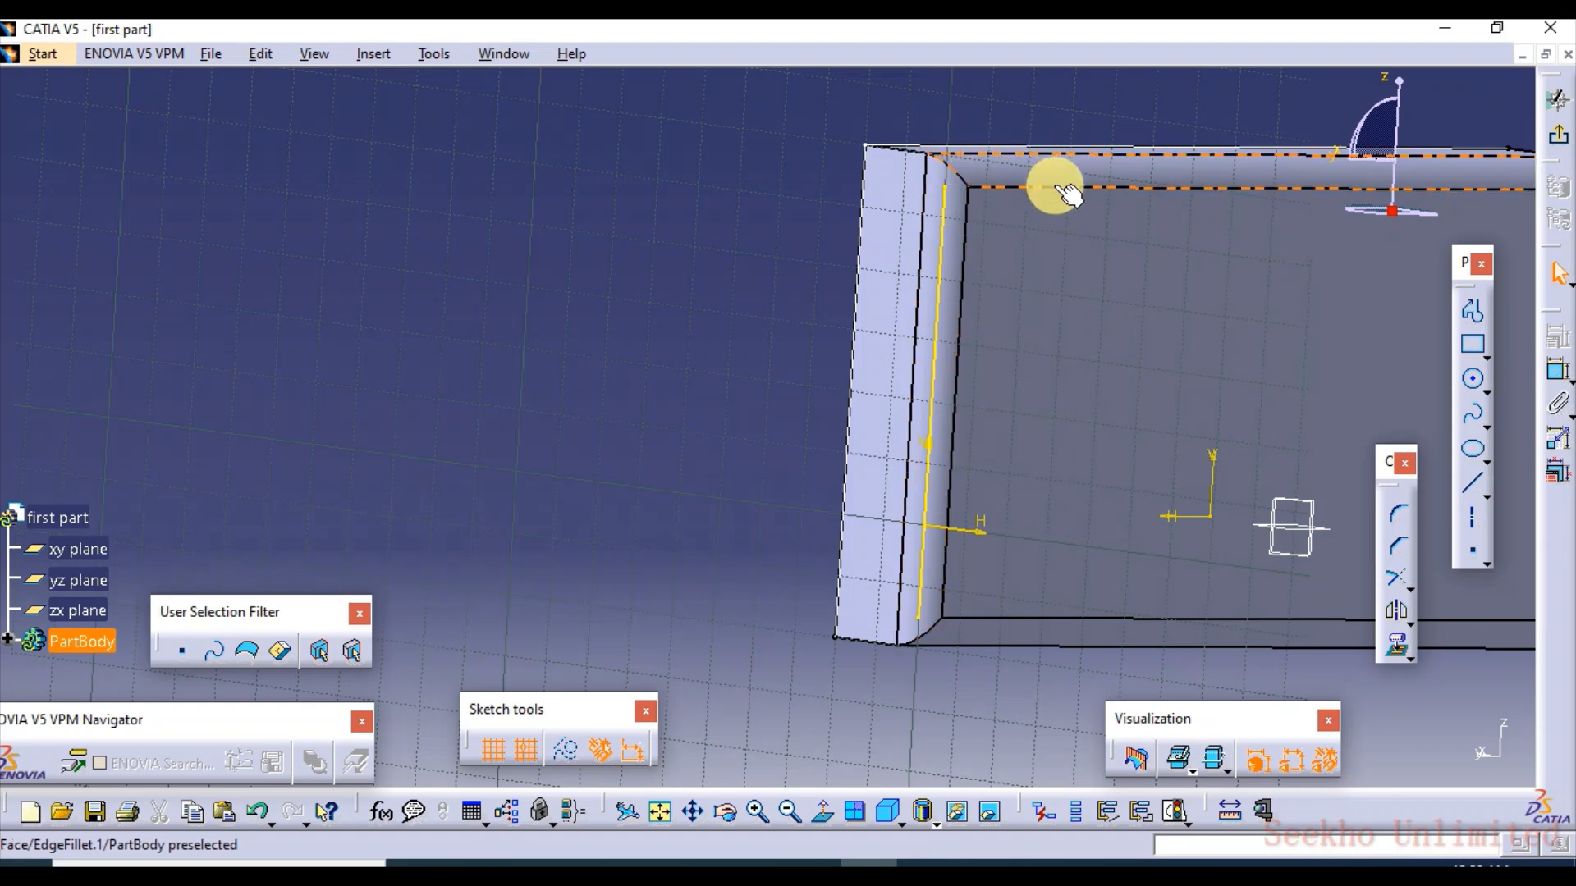
Step: Undo the silhouette sketches, fillet, pad and rectangle sketch until the part is empty
click(975, 170)
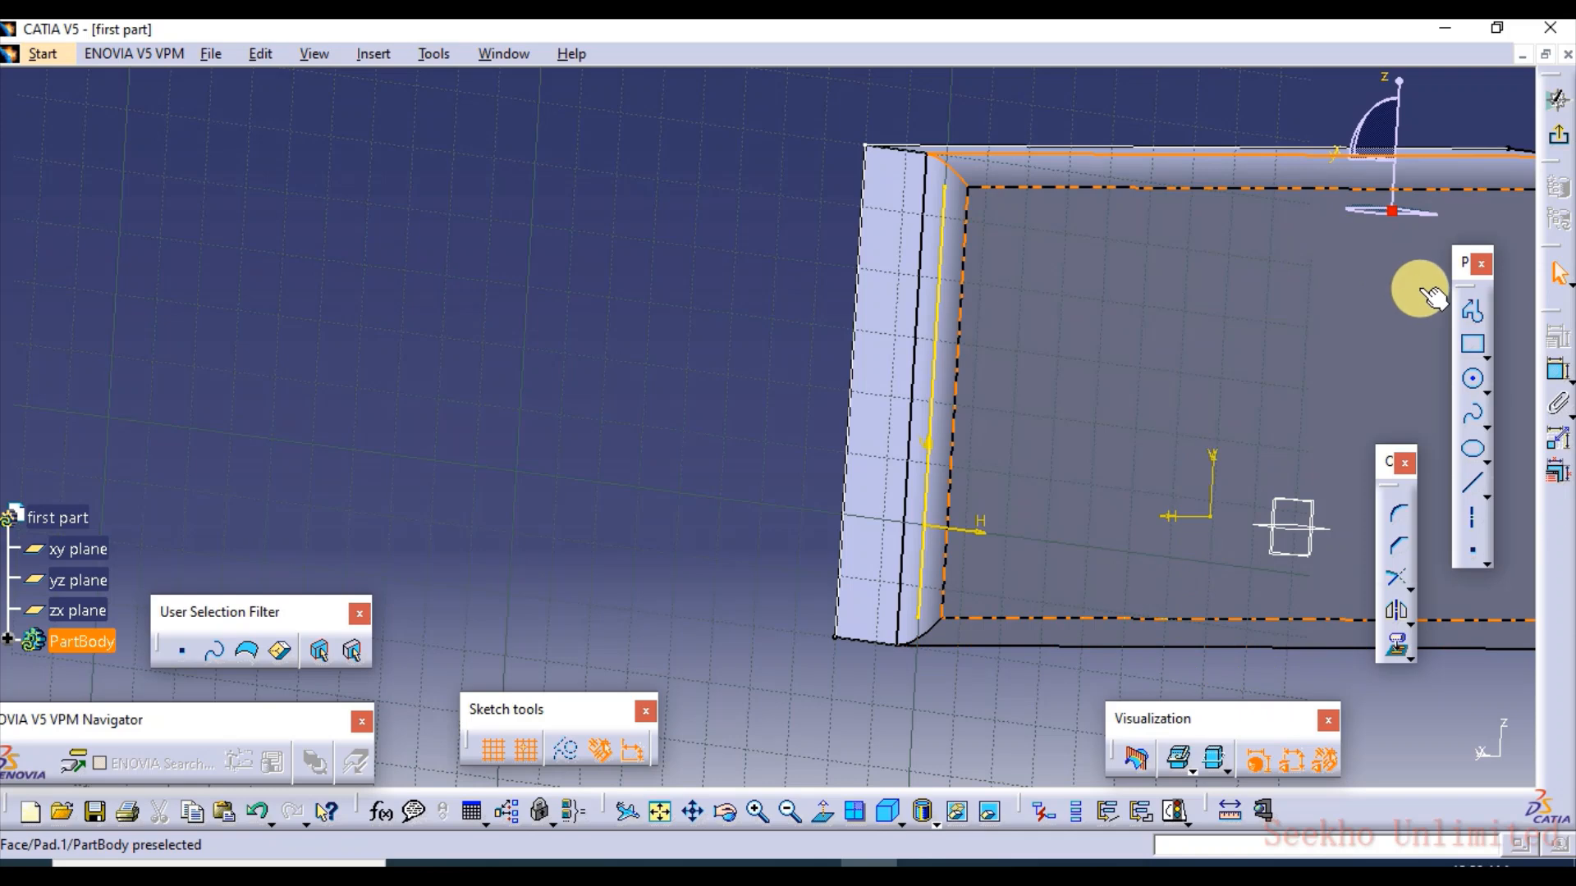
mouse_move(1231, 297)
middle_down()
mouse_move(1196, 327)
mouse_move(1055, 345)
mouse_move(1060, 388)
mouse_move(1071, 358)
middle_up()
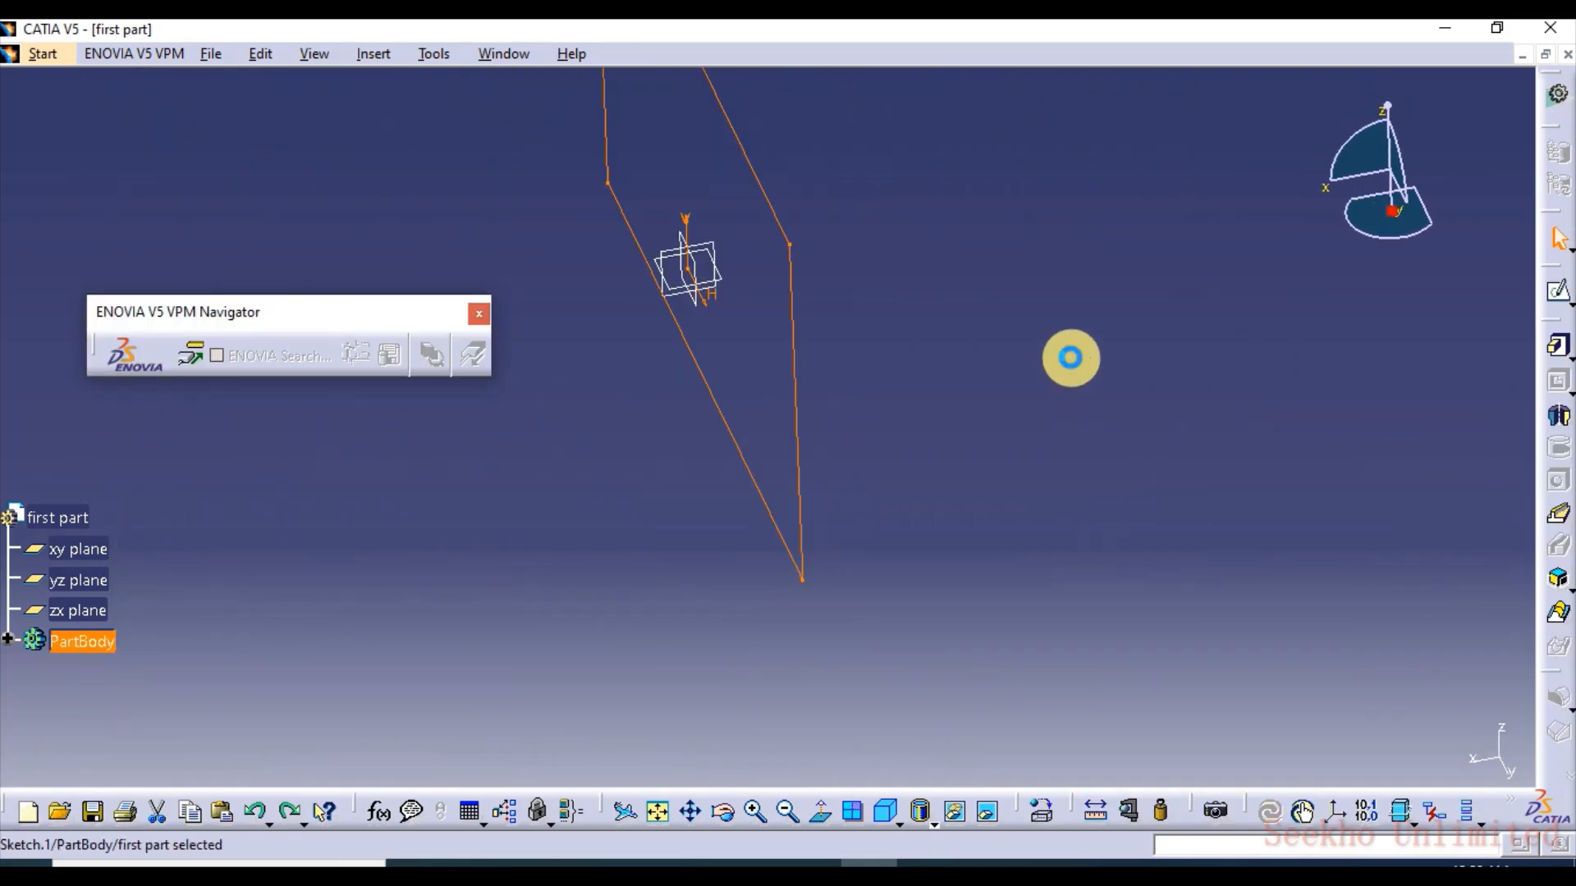
key(ctrl+z)
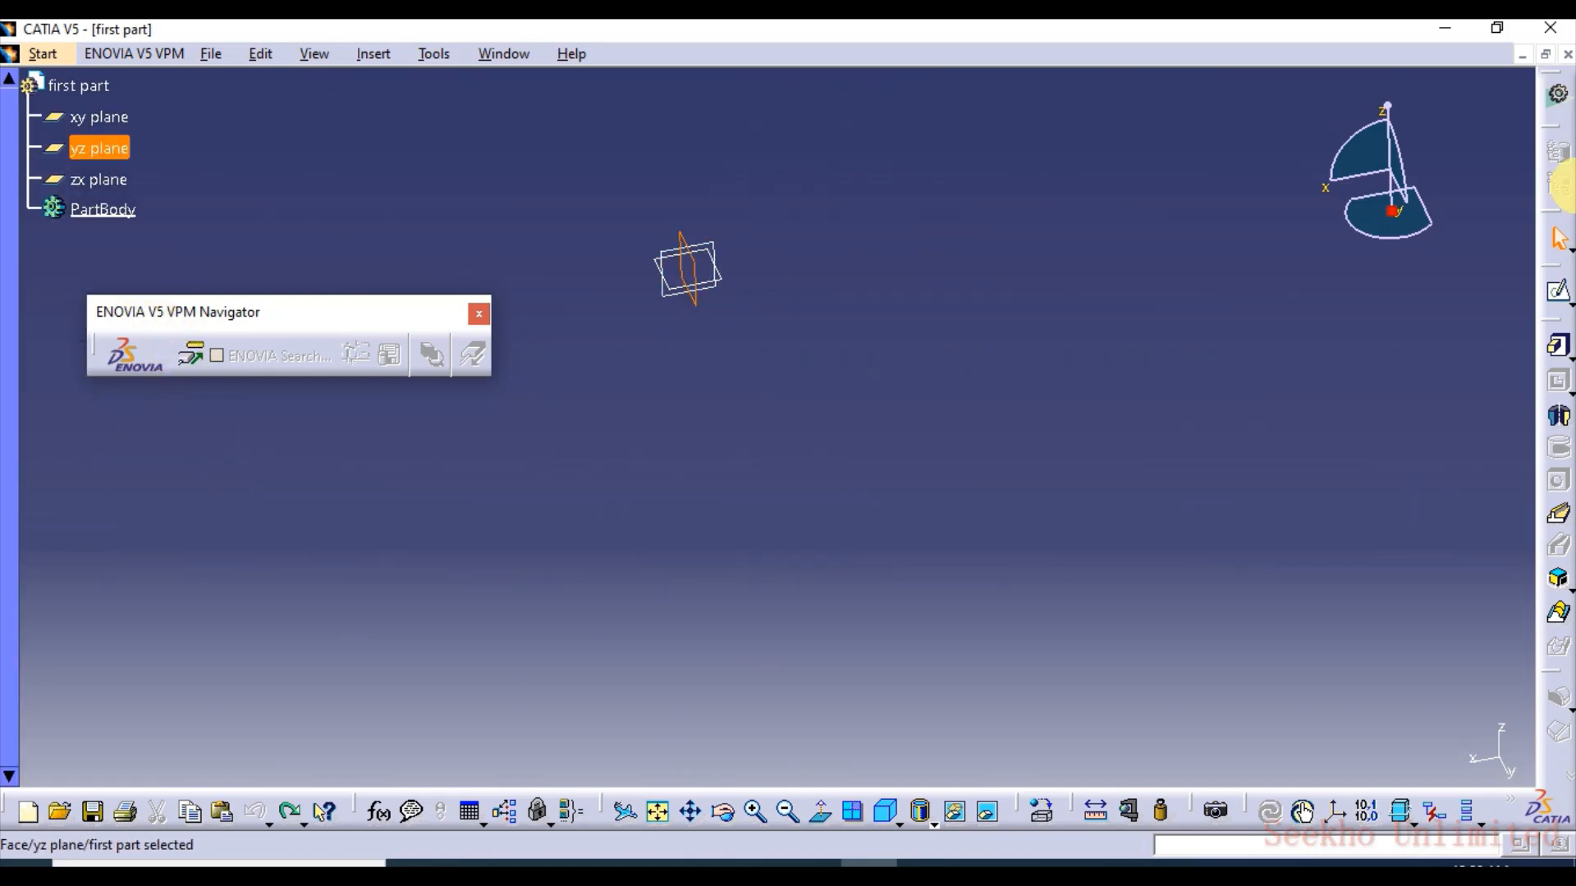
Step: Open a sketch on the yz plane and draw a centered rectangle about 140 by 80 mm around the origin
click(1556, 296)
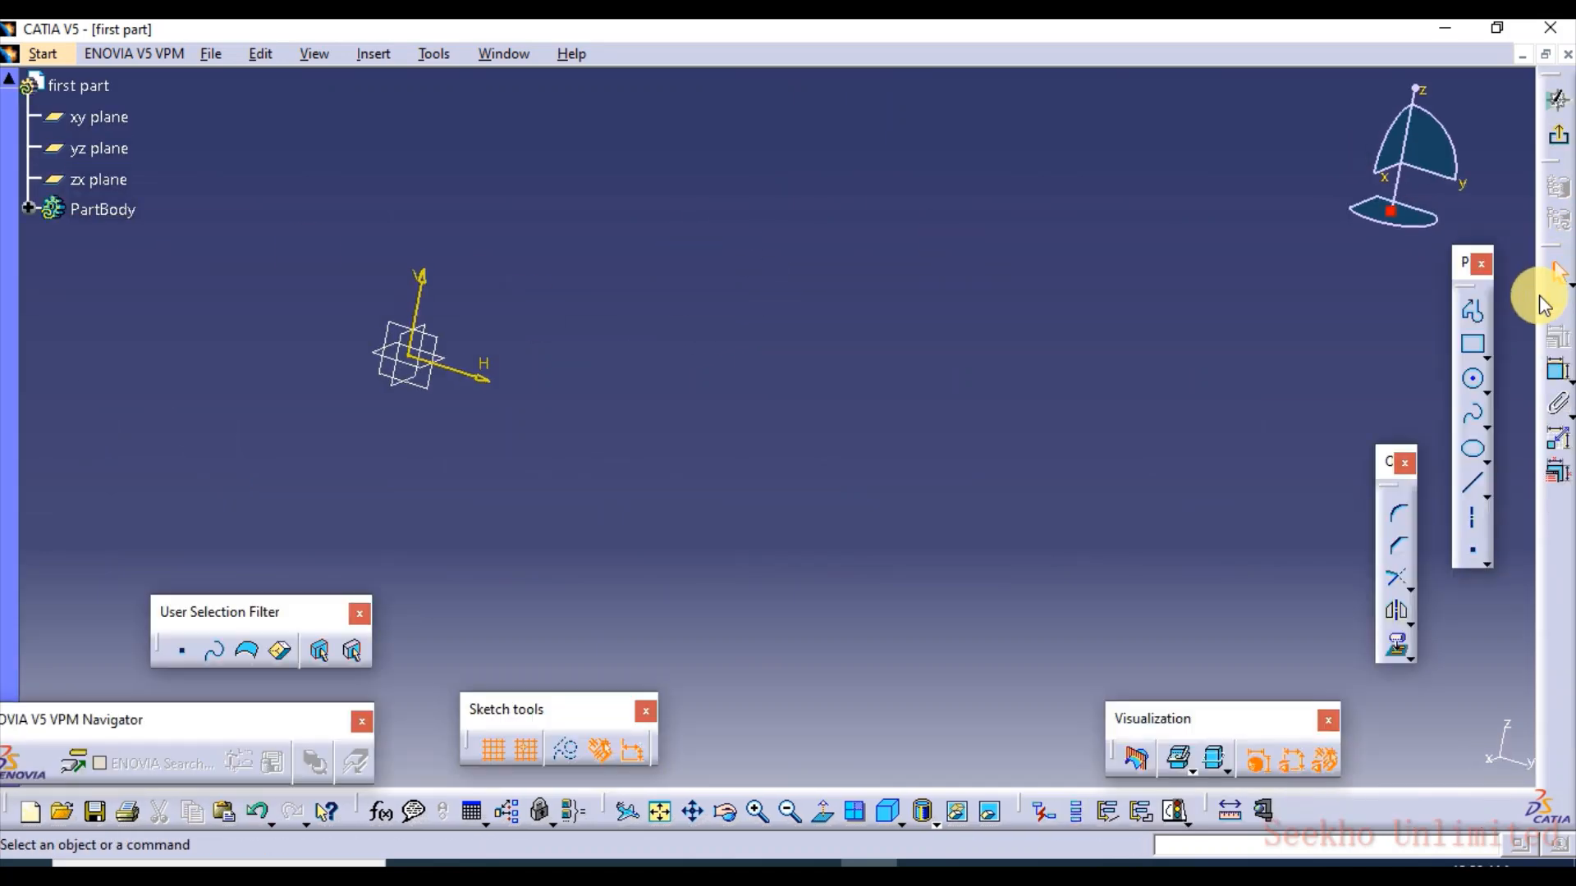
mouse_move(697, 495)
middle_down()
mouse_move(850, 484)
mouse_move(1069, 513)
middle_up()
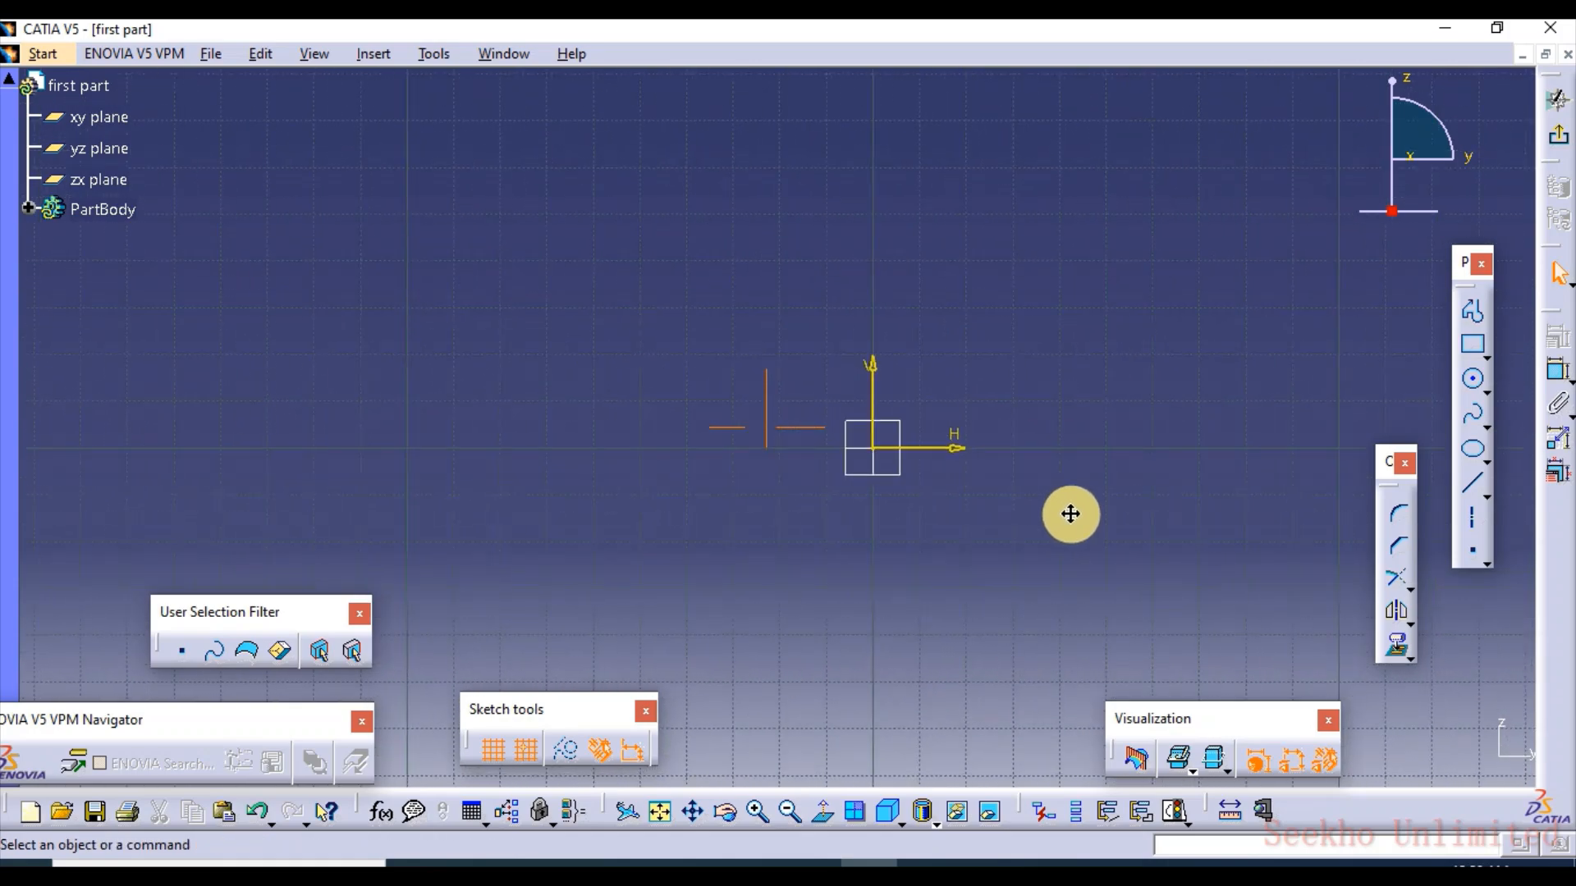
click(1486, 356)
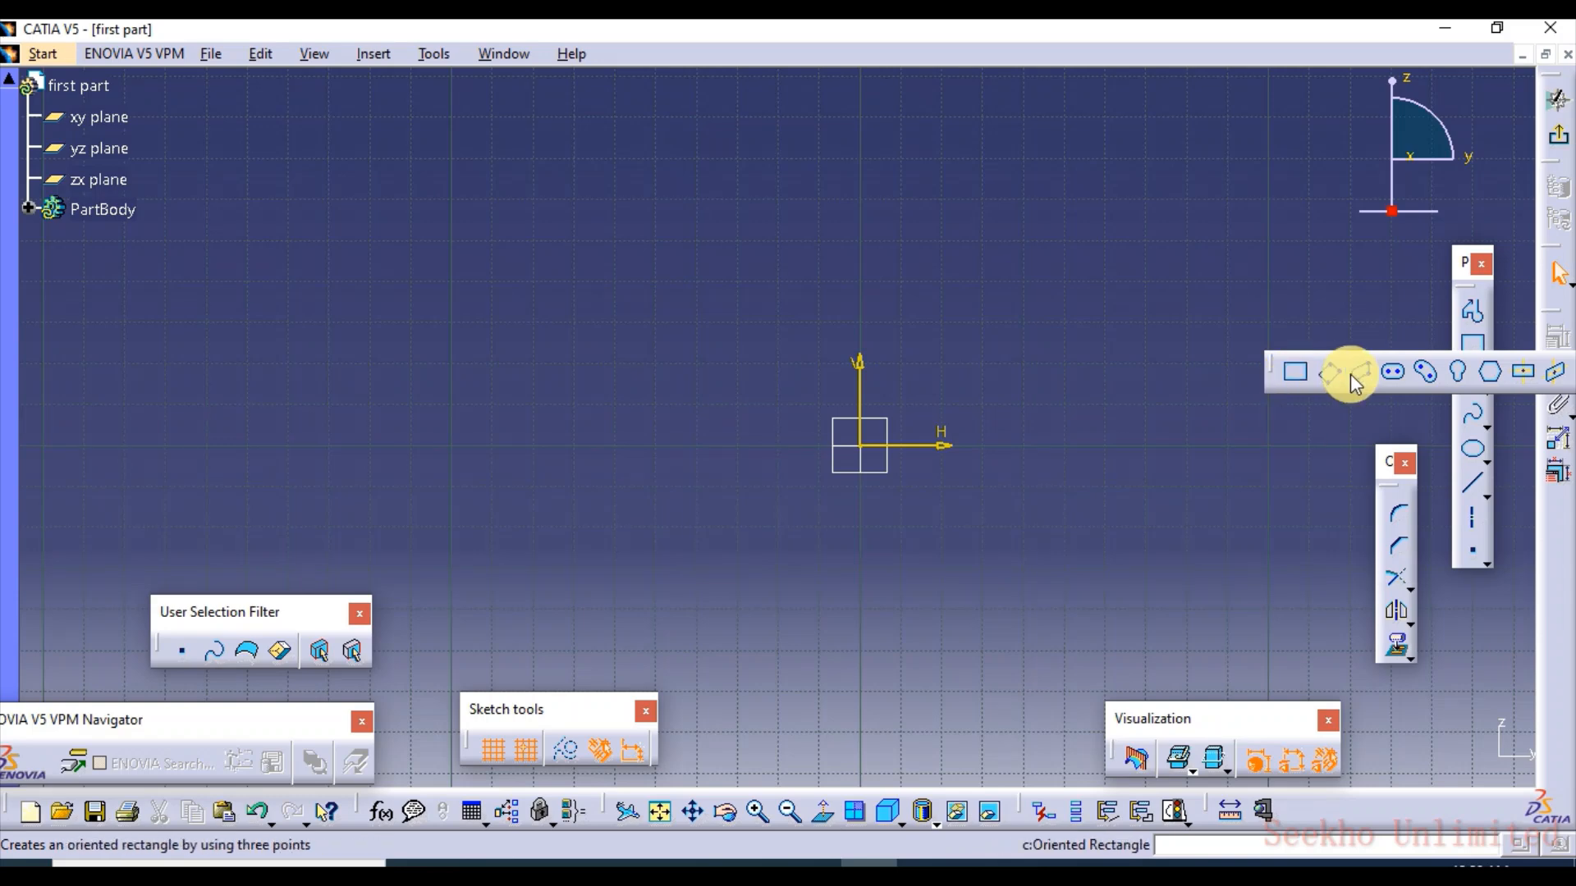
click(1522, 371)
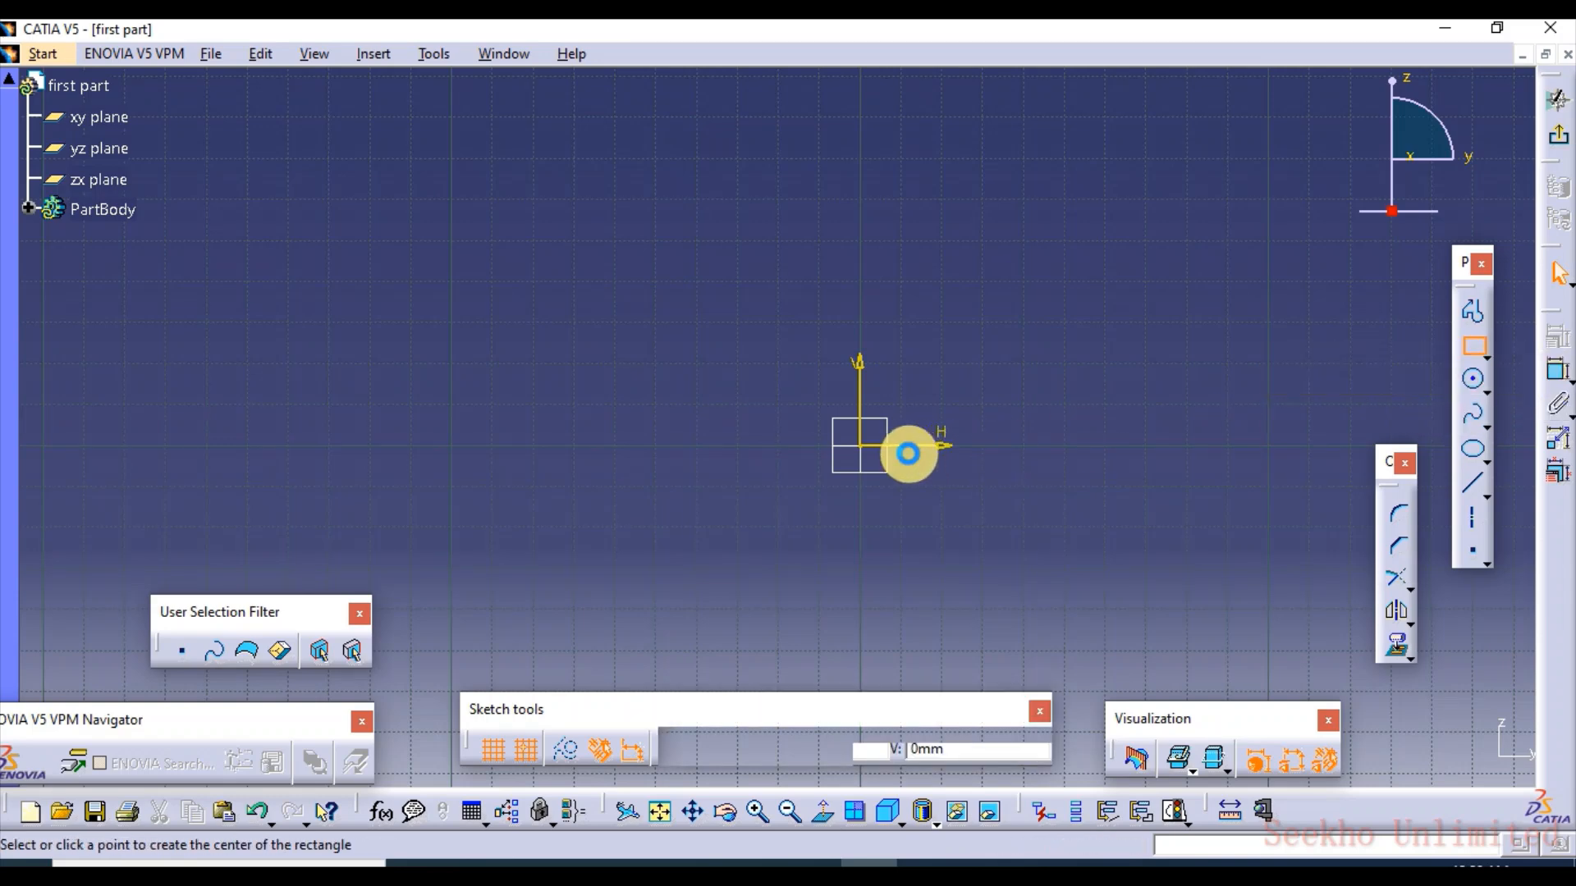
click(860, 447)
click(1147, 282)
click(1291, 447)
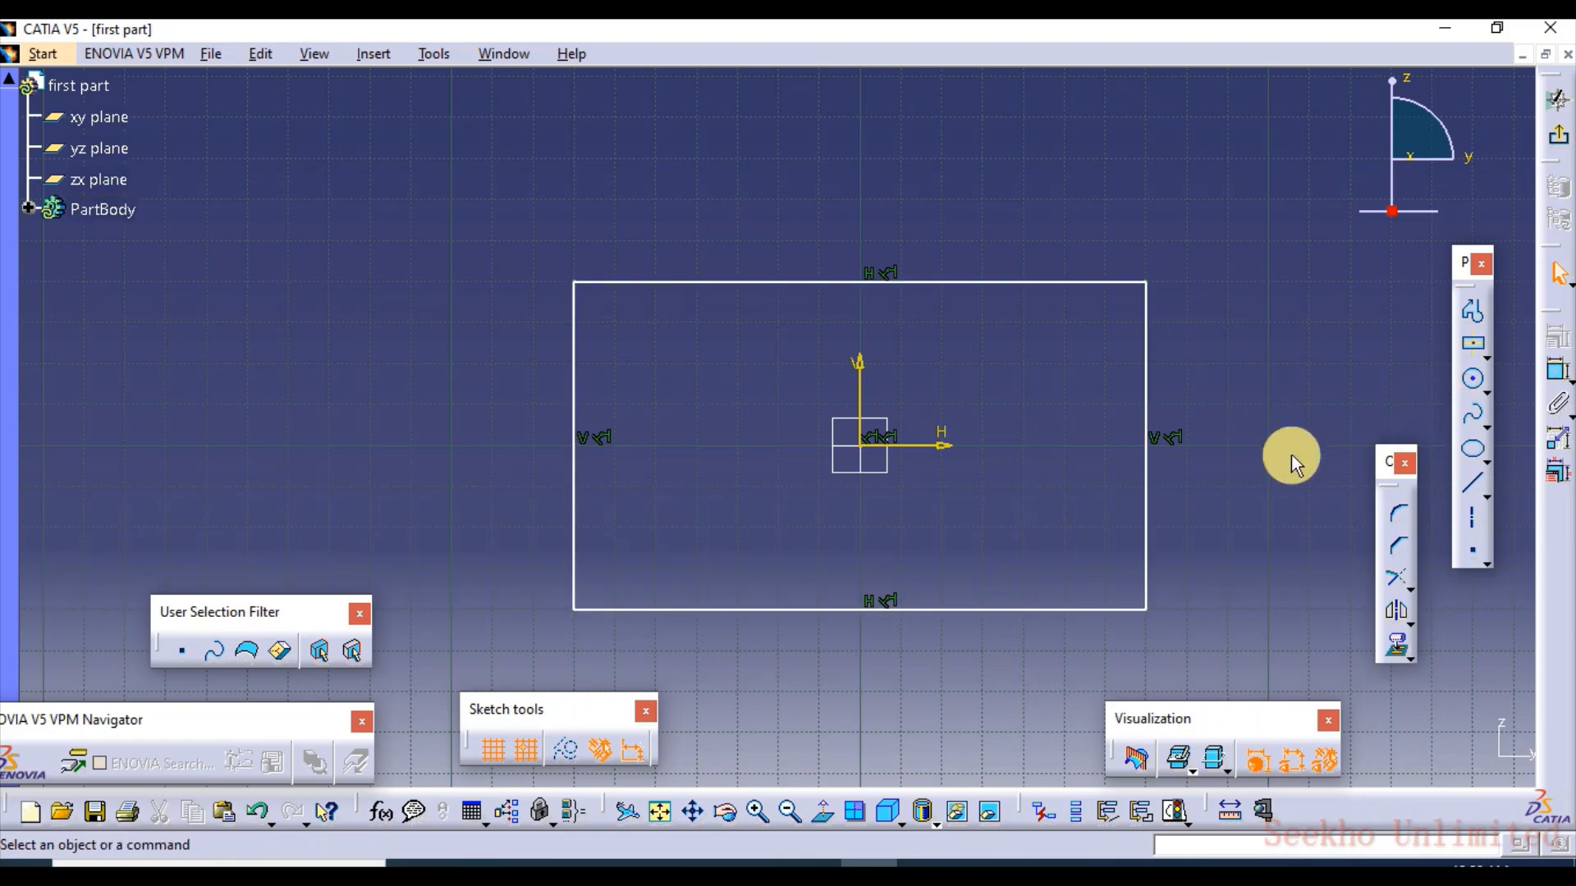
Step: Dimension the distances from the rectangle's right side to the vertical axis and from its bottom side to the horizontal axis
click(1558, 369)
click(1148, 413)
click(860, 396)
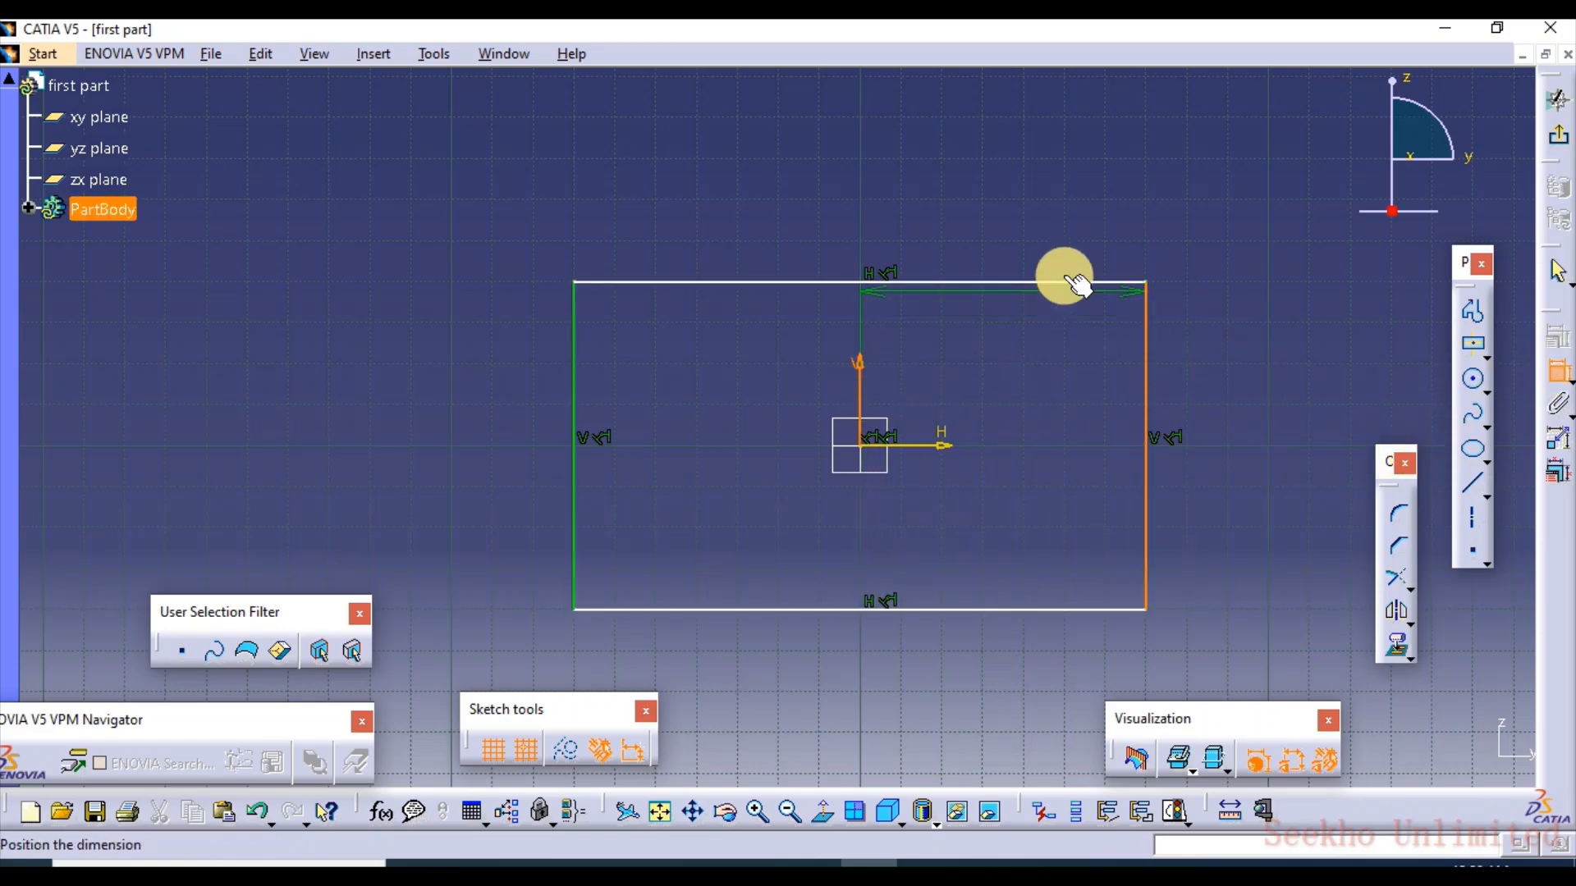
click(1044, 200)
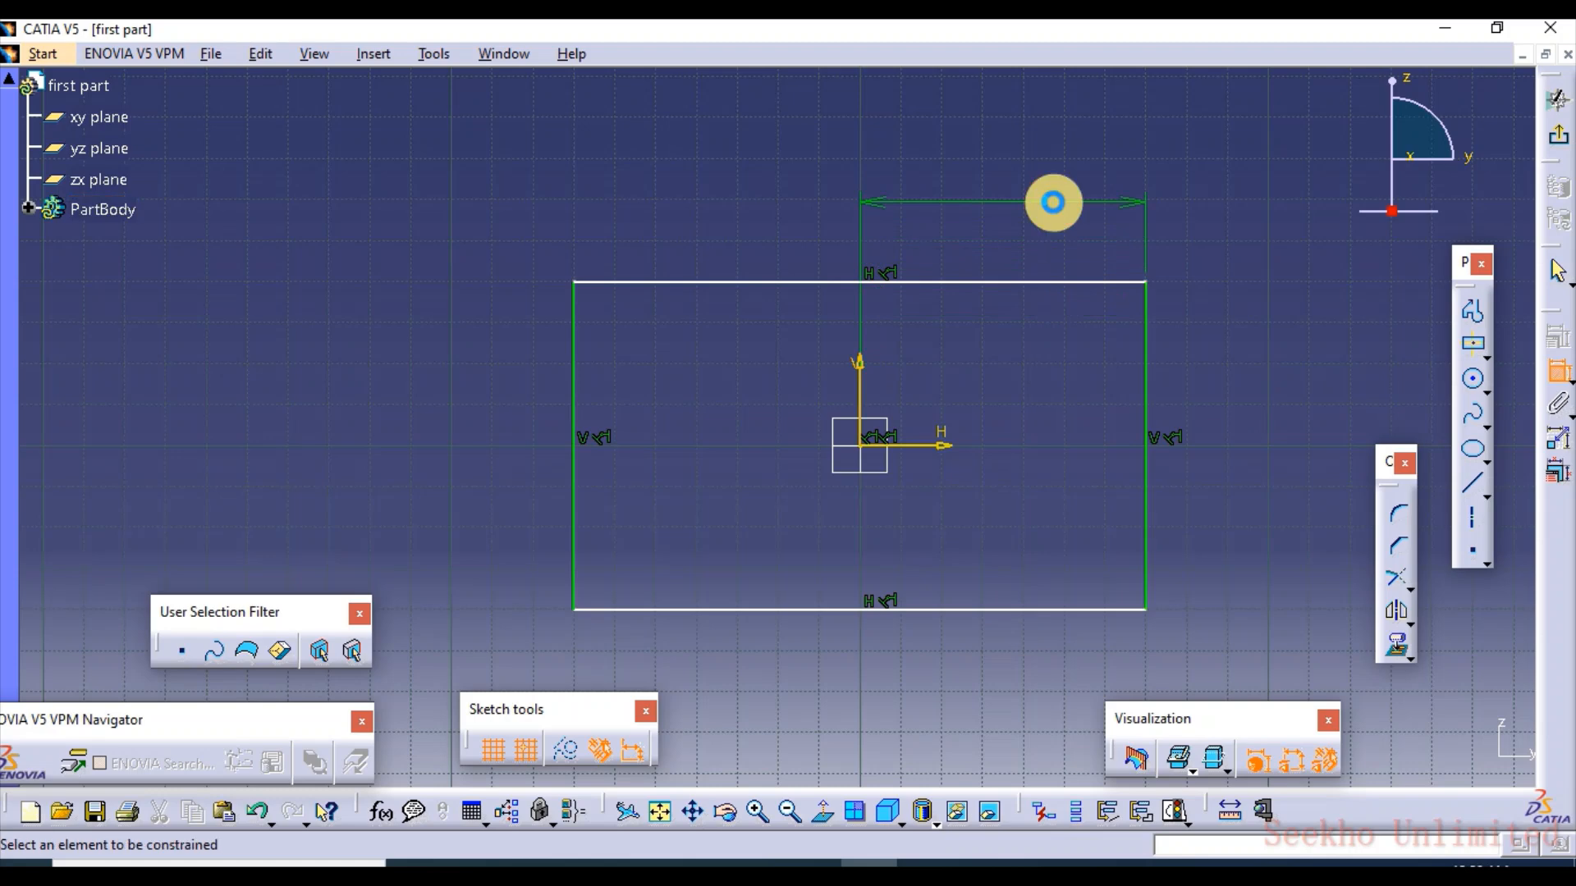
click(816, 609)
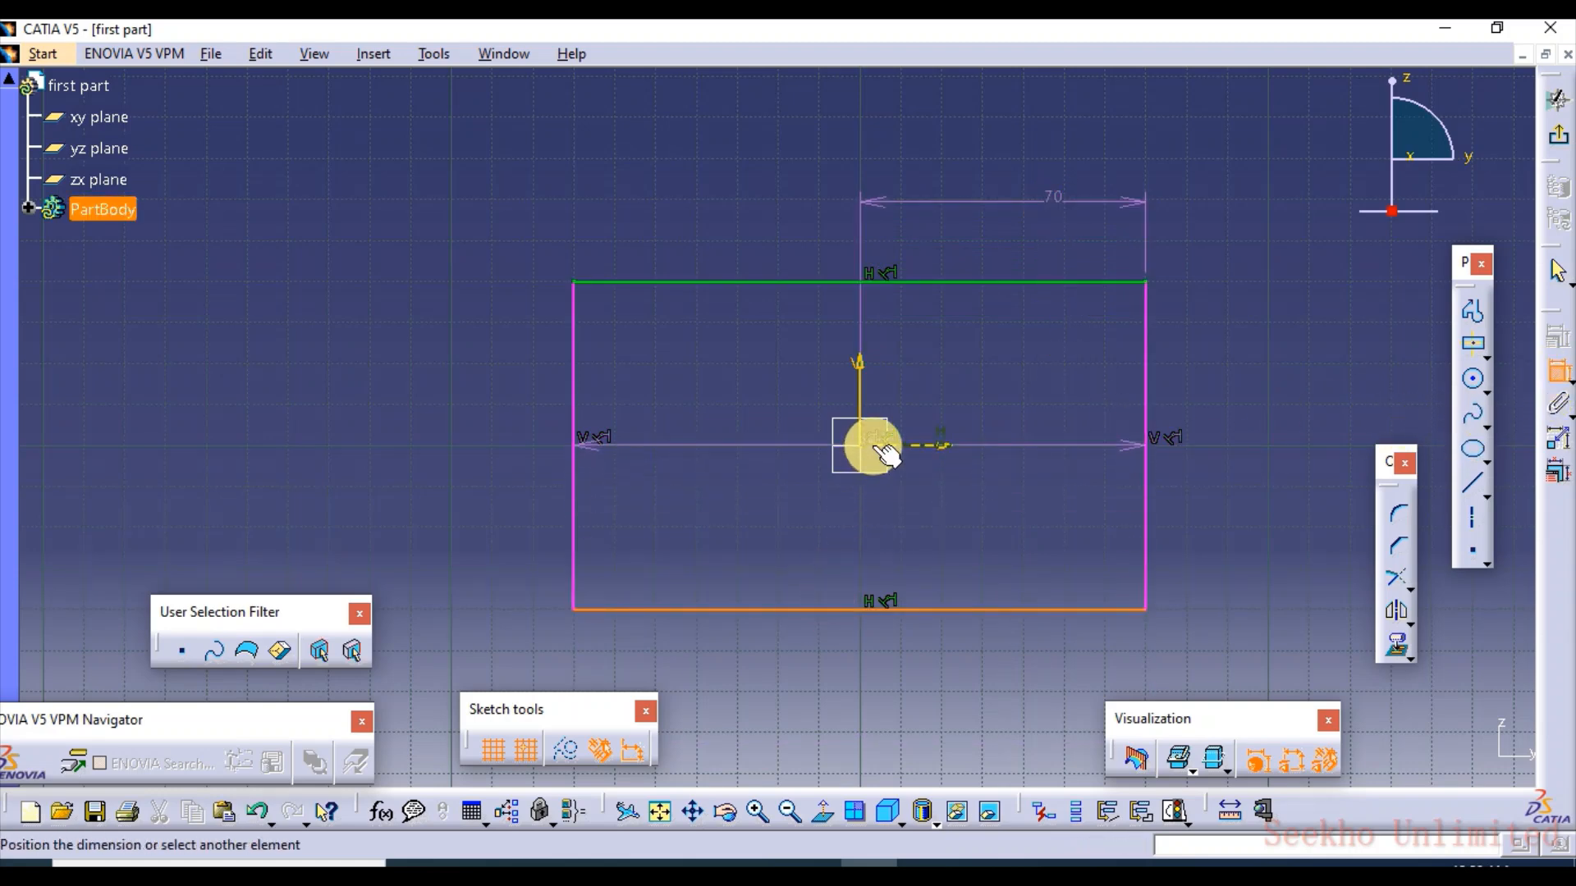
click(882, 446)
click(489, 505)
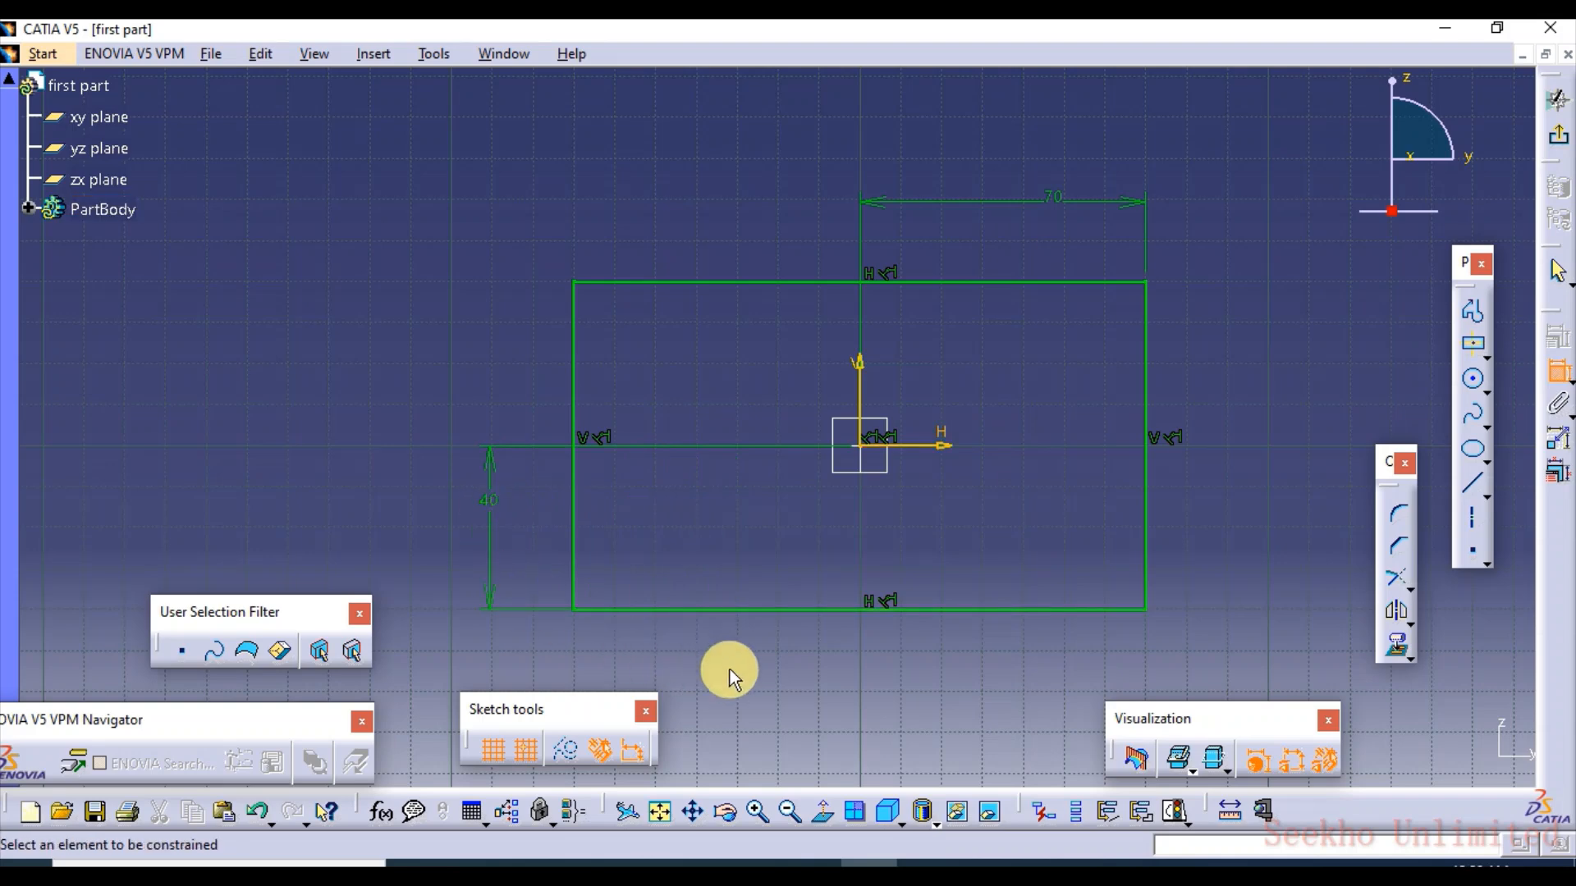
Step: Turn off the Diagnostics display for the rectangle, leave the Constraint command, and select its bottom and top lines in turn
mouse_move(907, 643)
middle_down()
mouse_move(886, 556)
mouse_move(900, 600)
middle_up()
drag(1178, 712, 1135, 661)
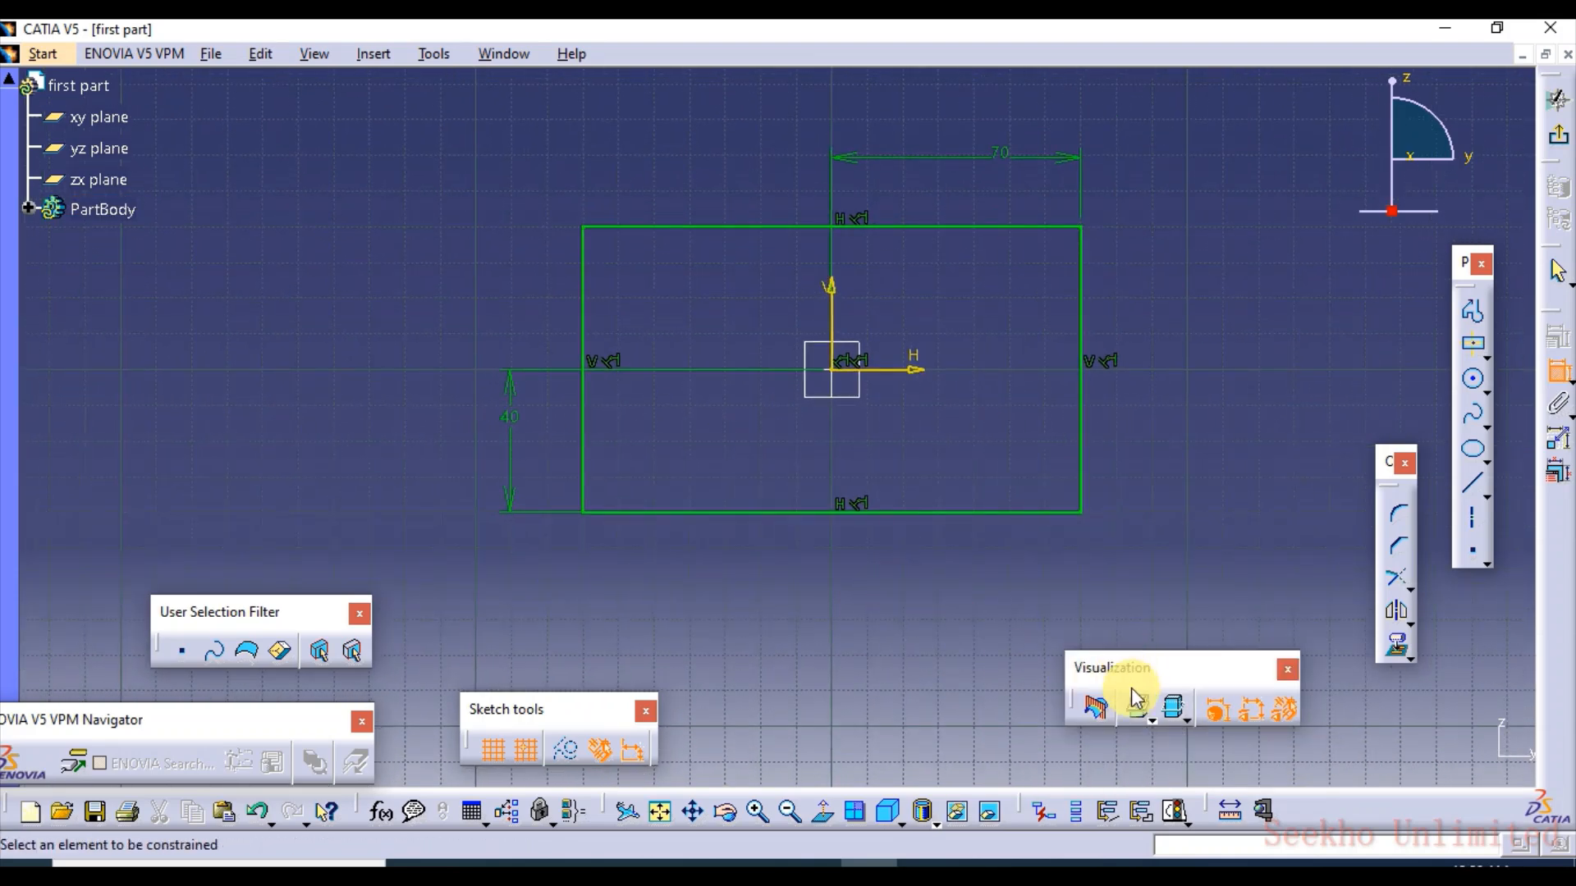
click(1217, 709)
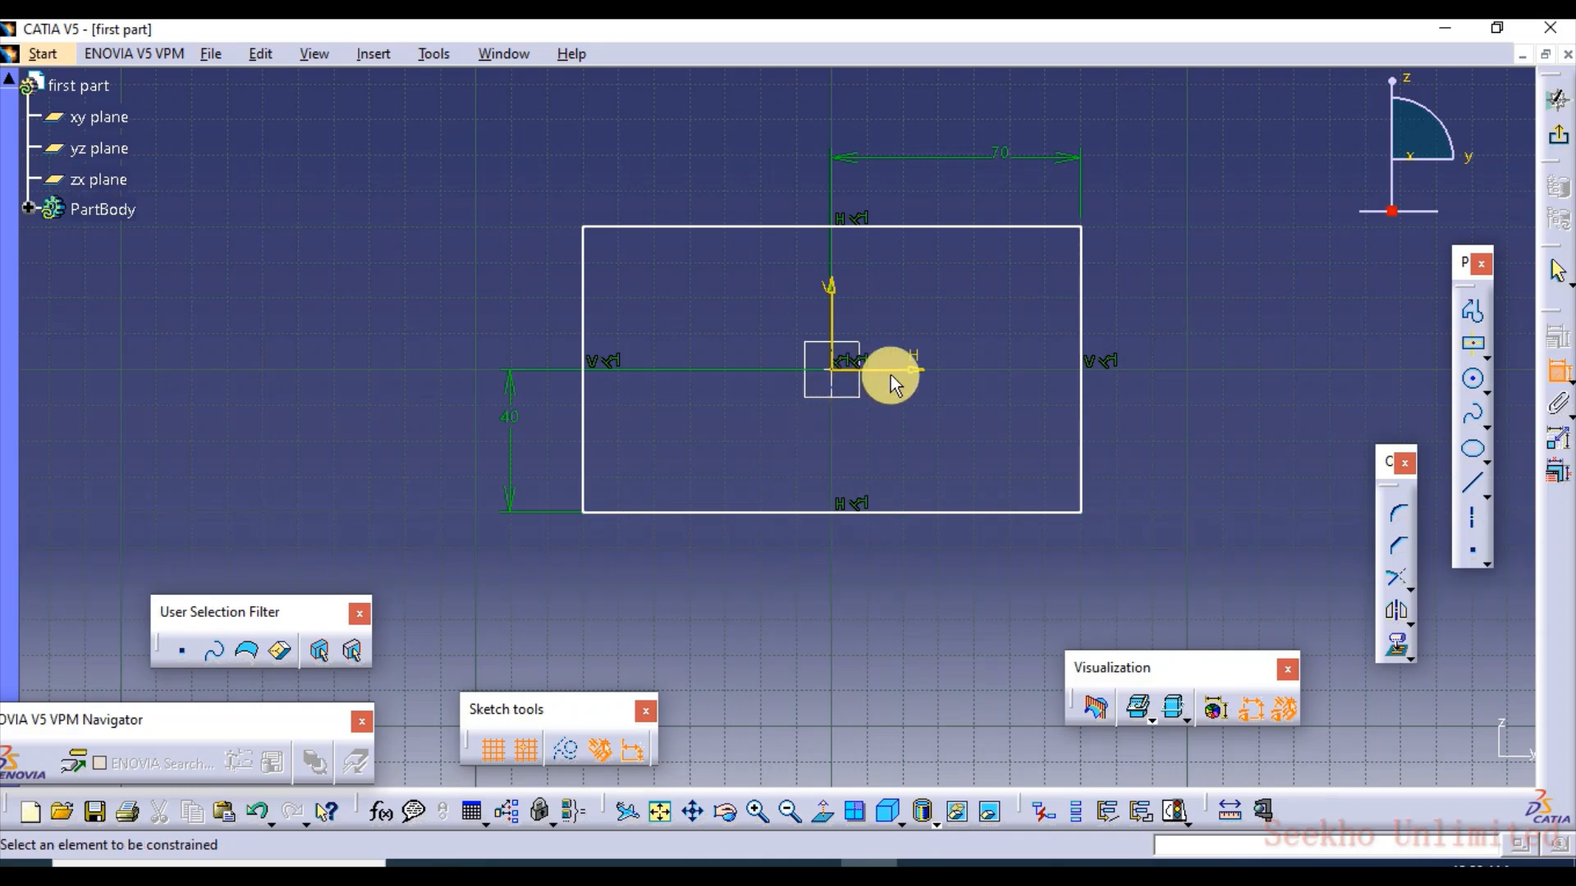
click(998, 513)
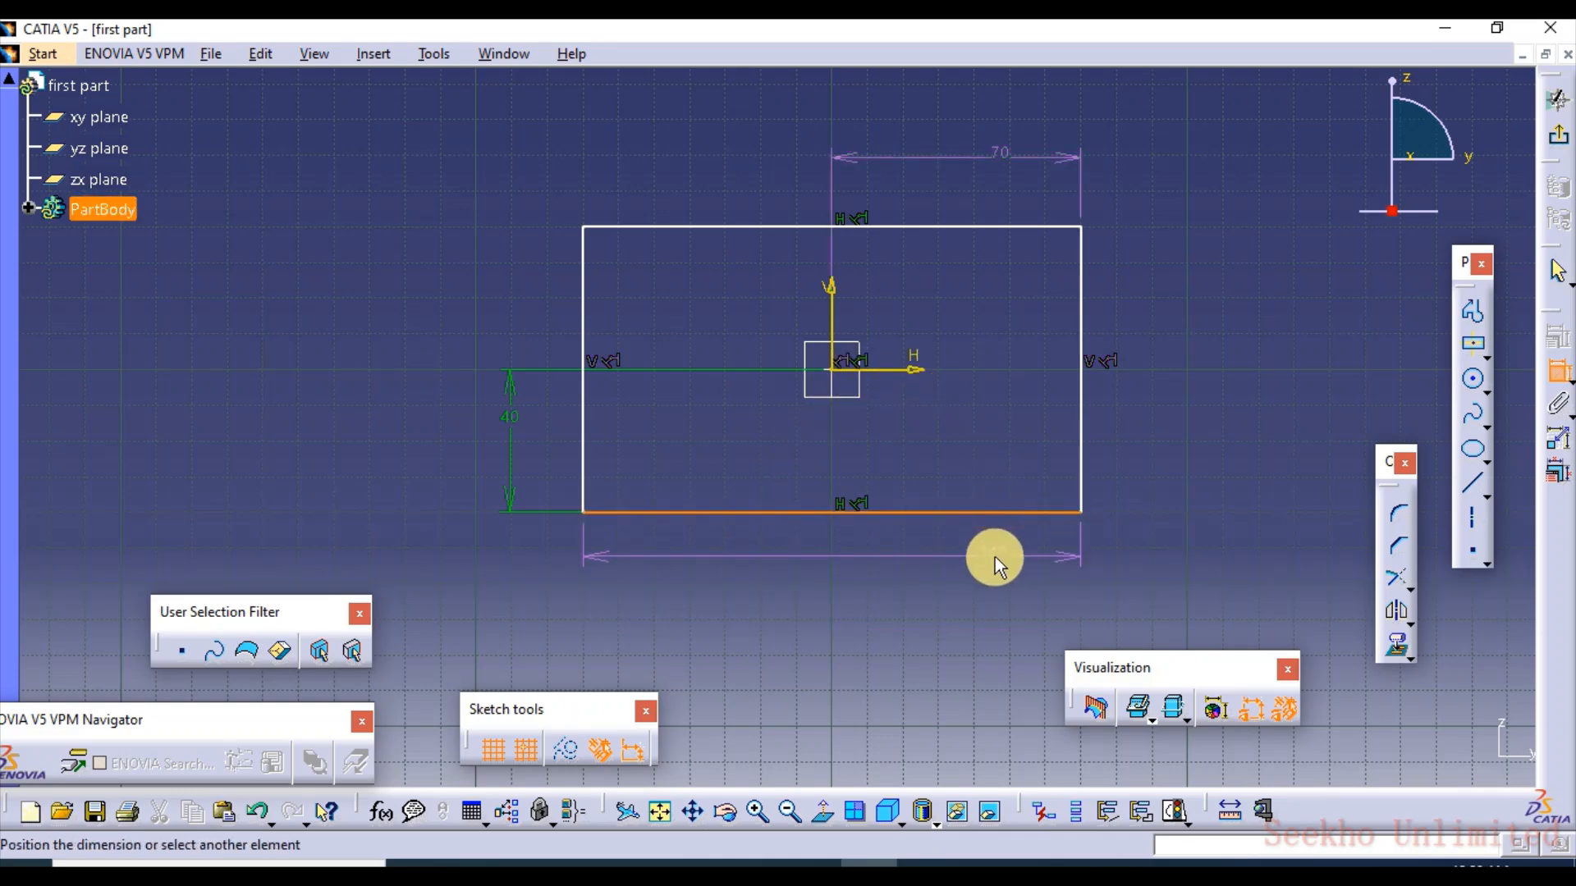
key(Escape)
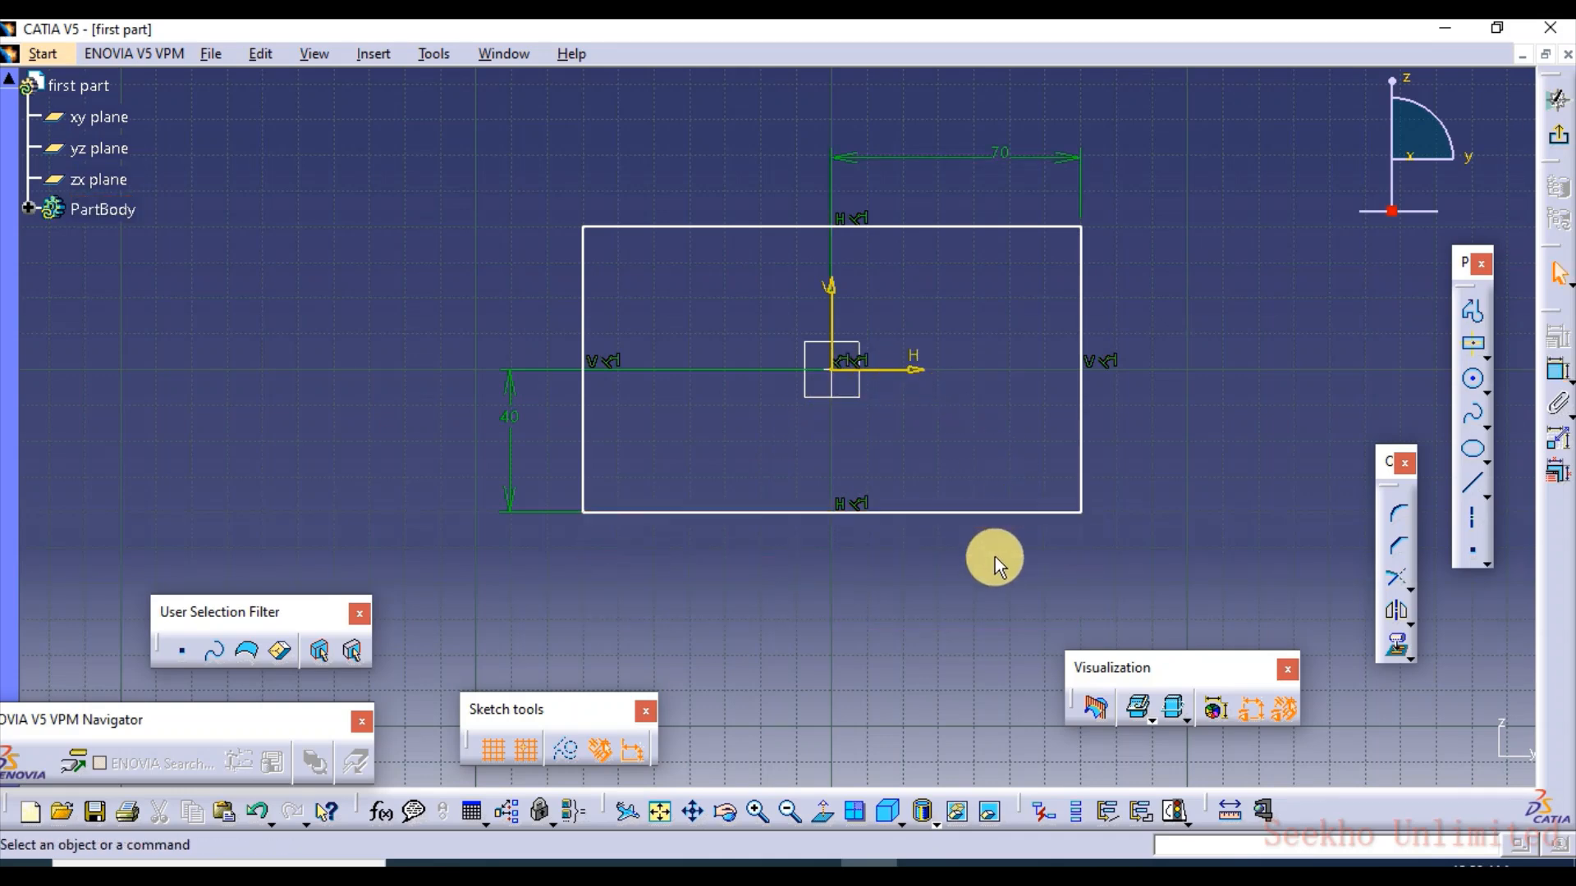
click(919, 512)
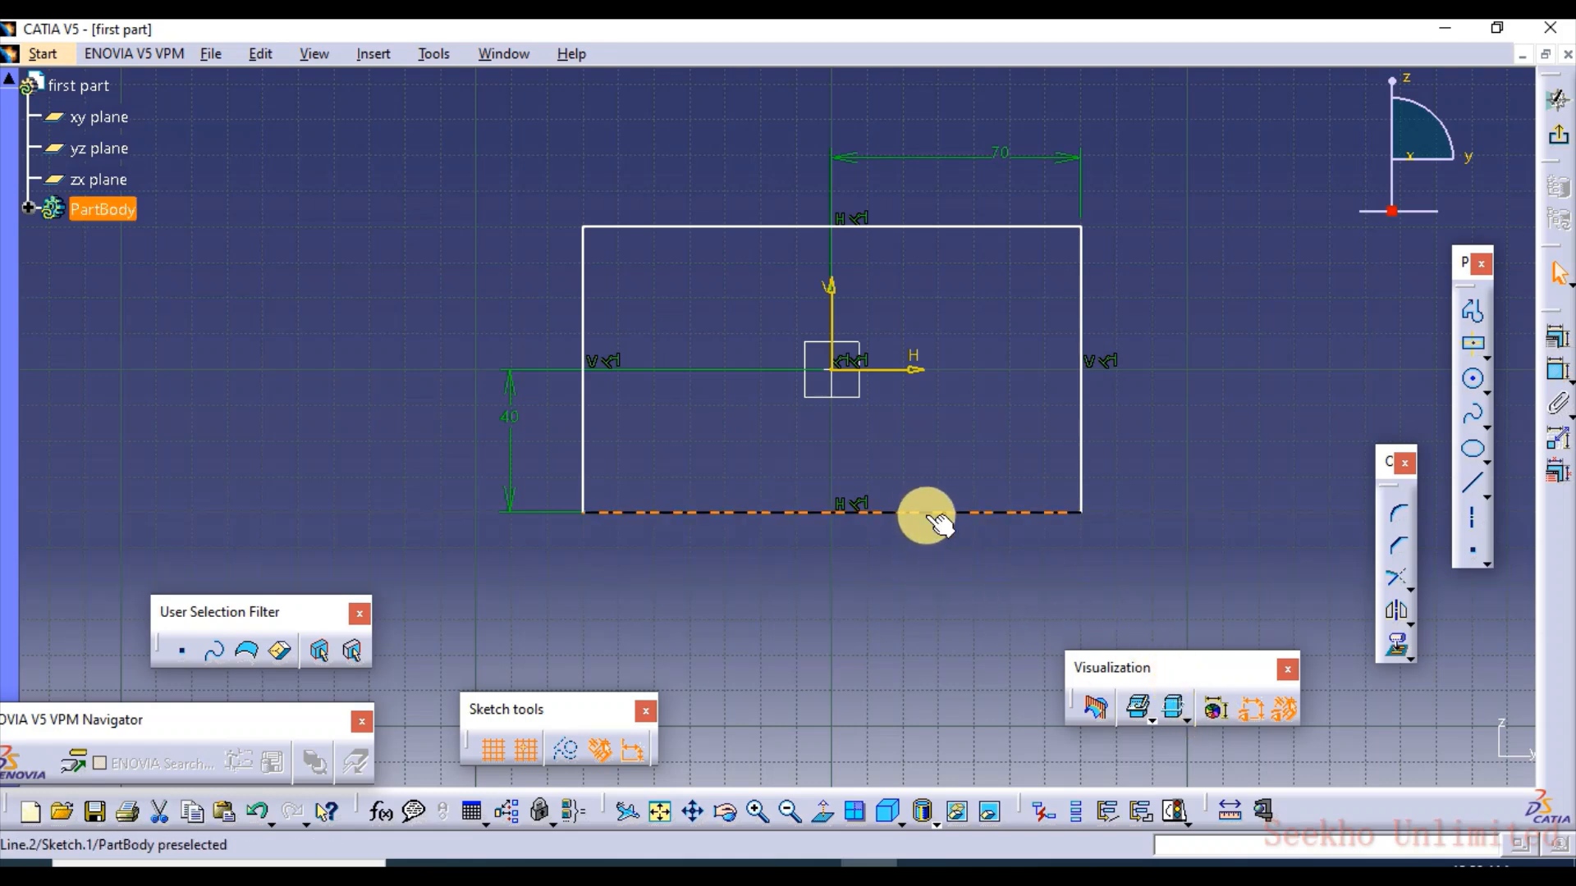
click(975, 230)
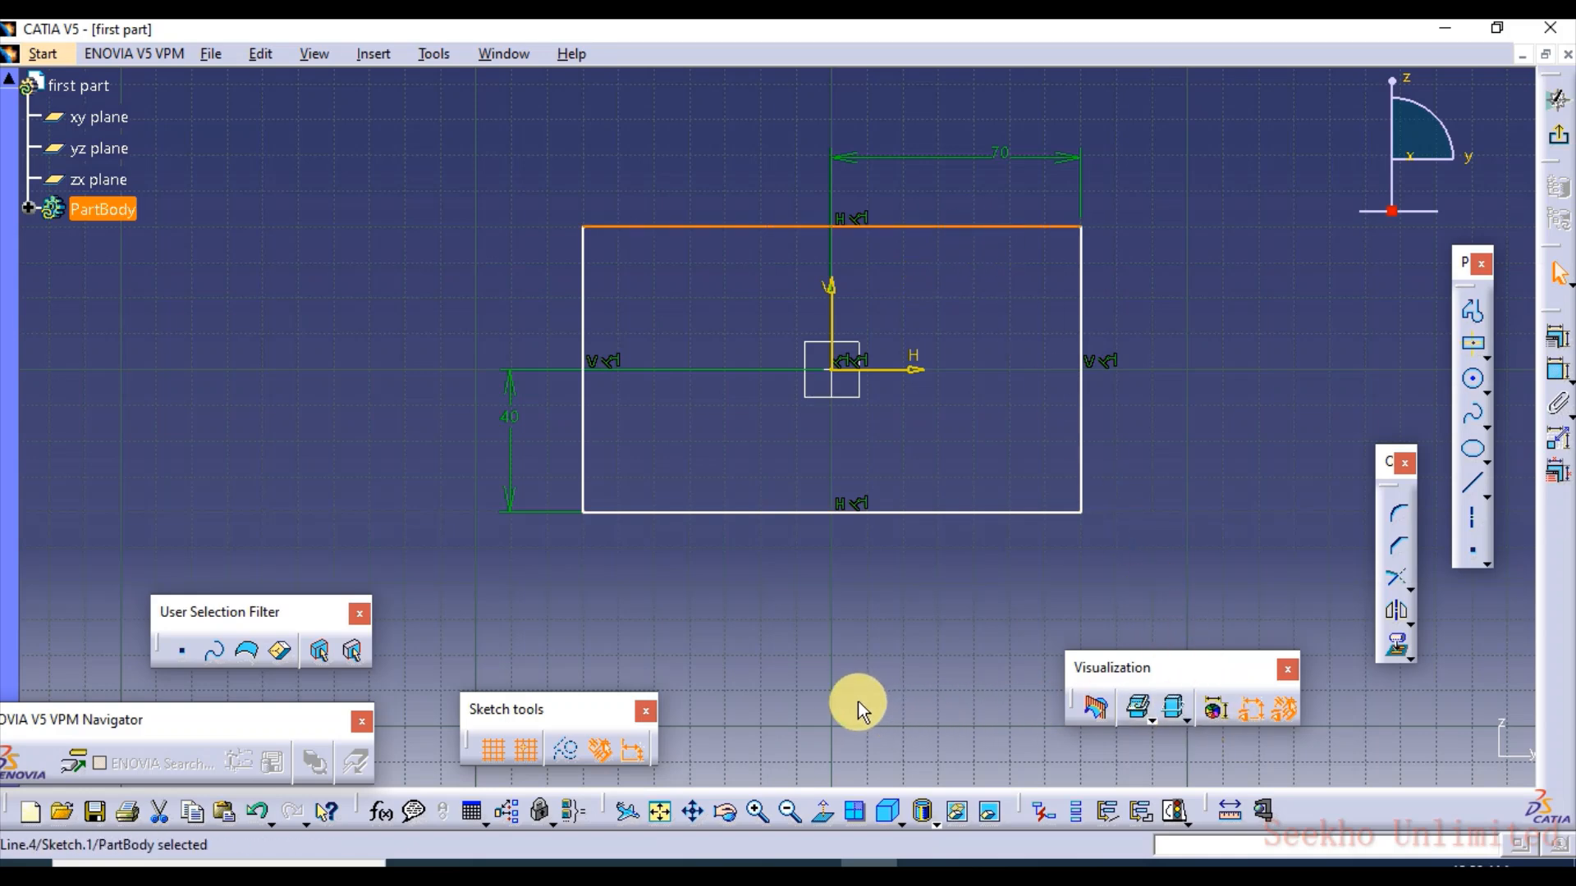
Step: Switch the Diagnostics display on, off and on again, and hide the dimensional constraints
click(1215, 708)
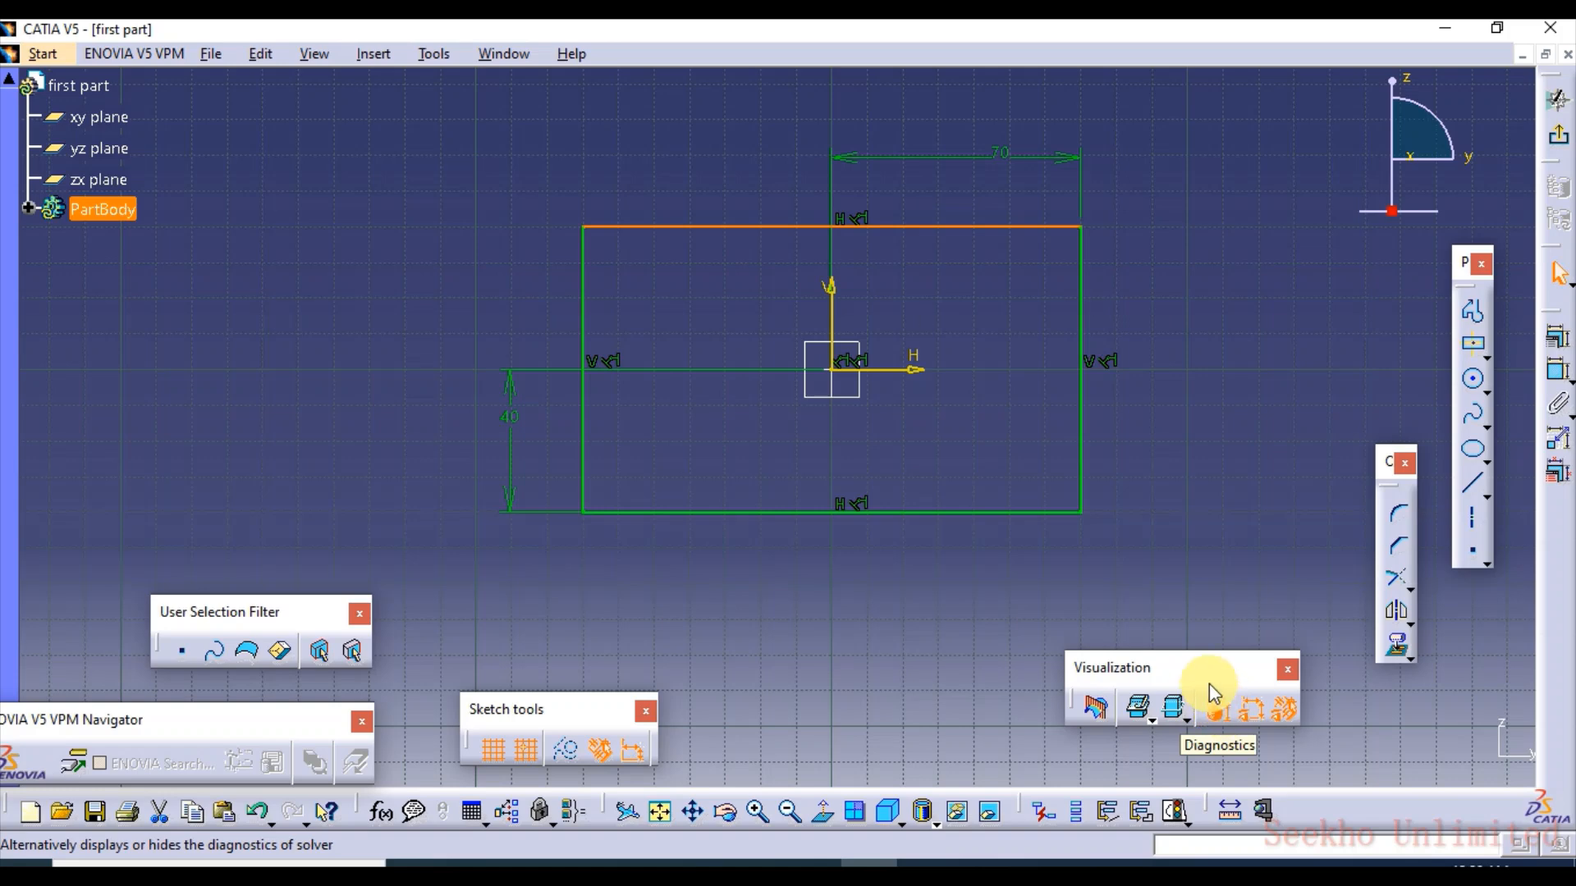
click(646, 317)
click(1213, 710)
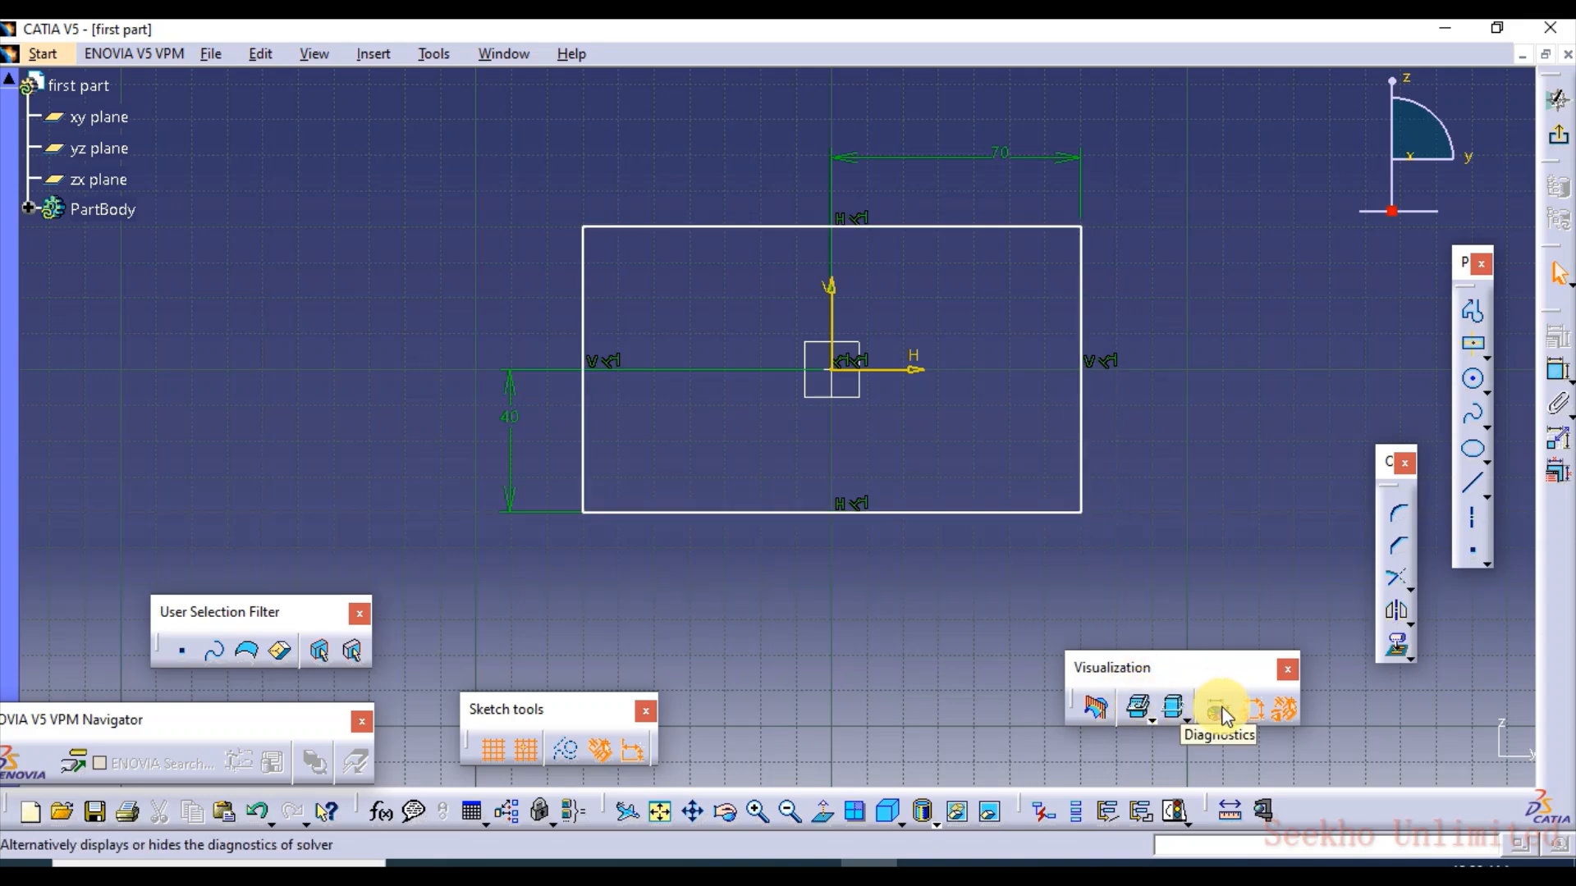
click(1215, 711)
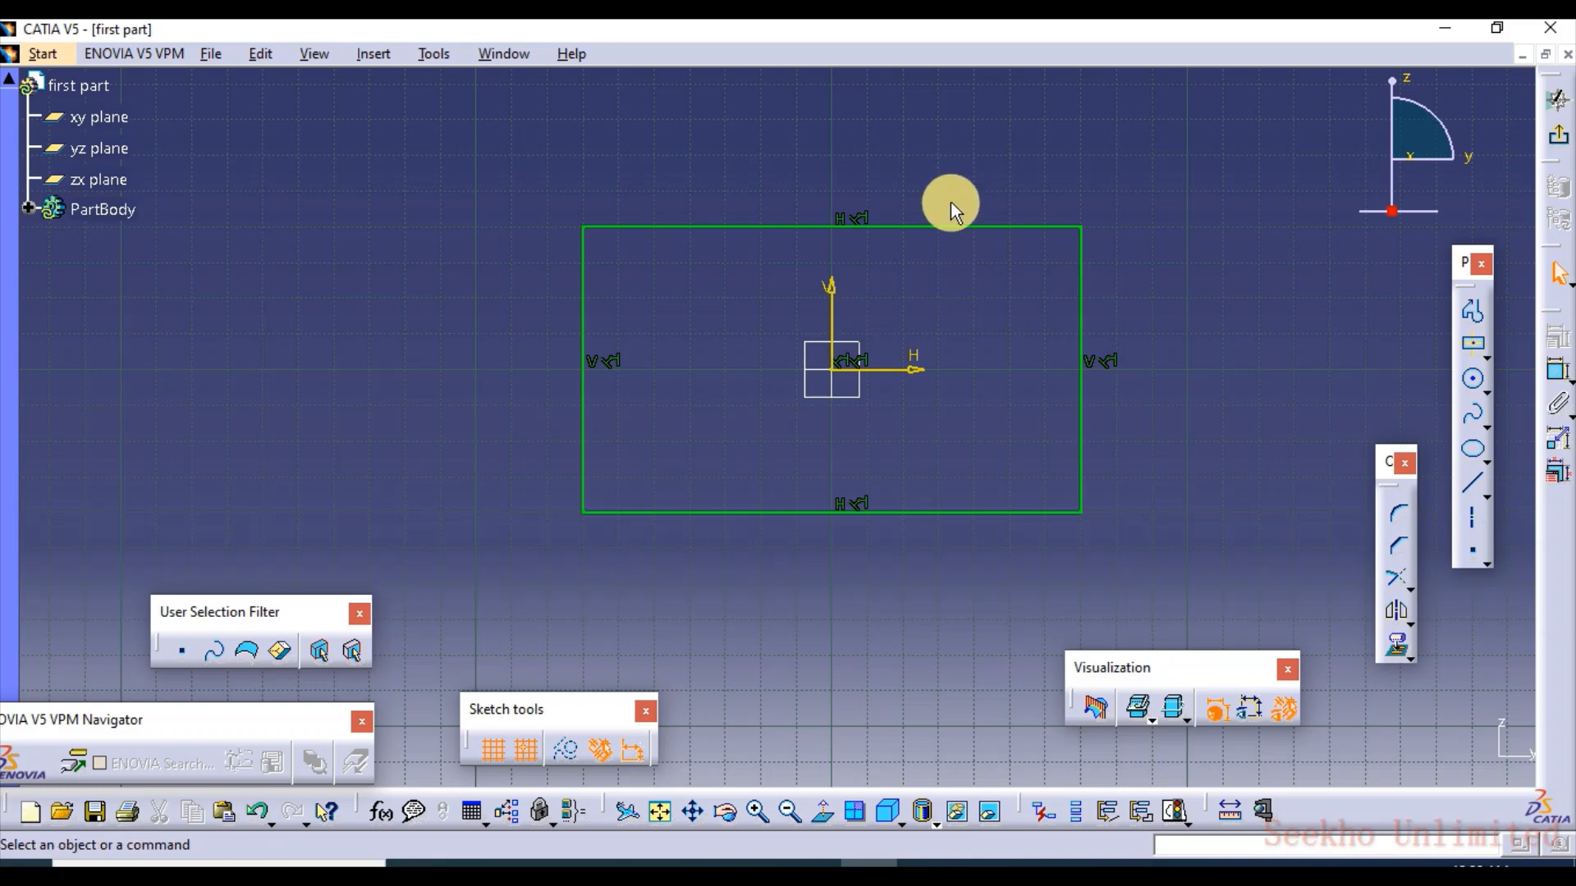
Step: Show the rectangle's dimensional constraints, hide them and show them again
click(1249, 706)
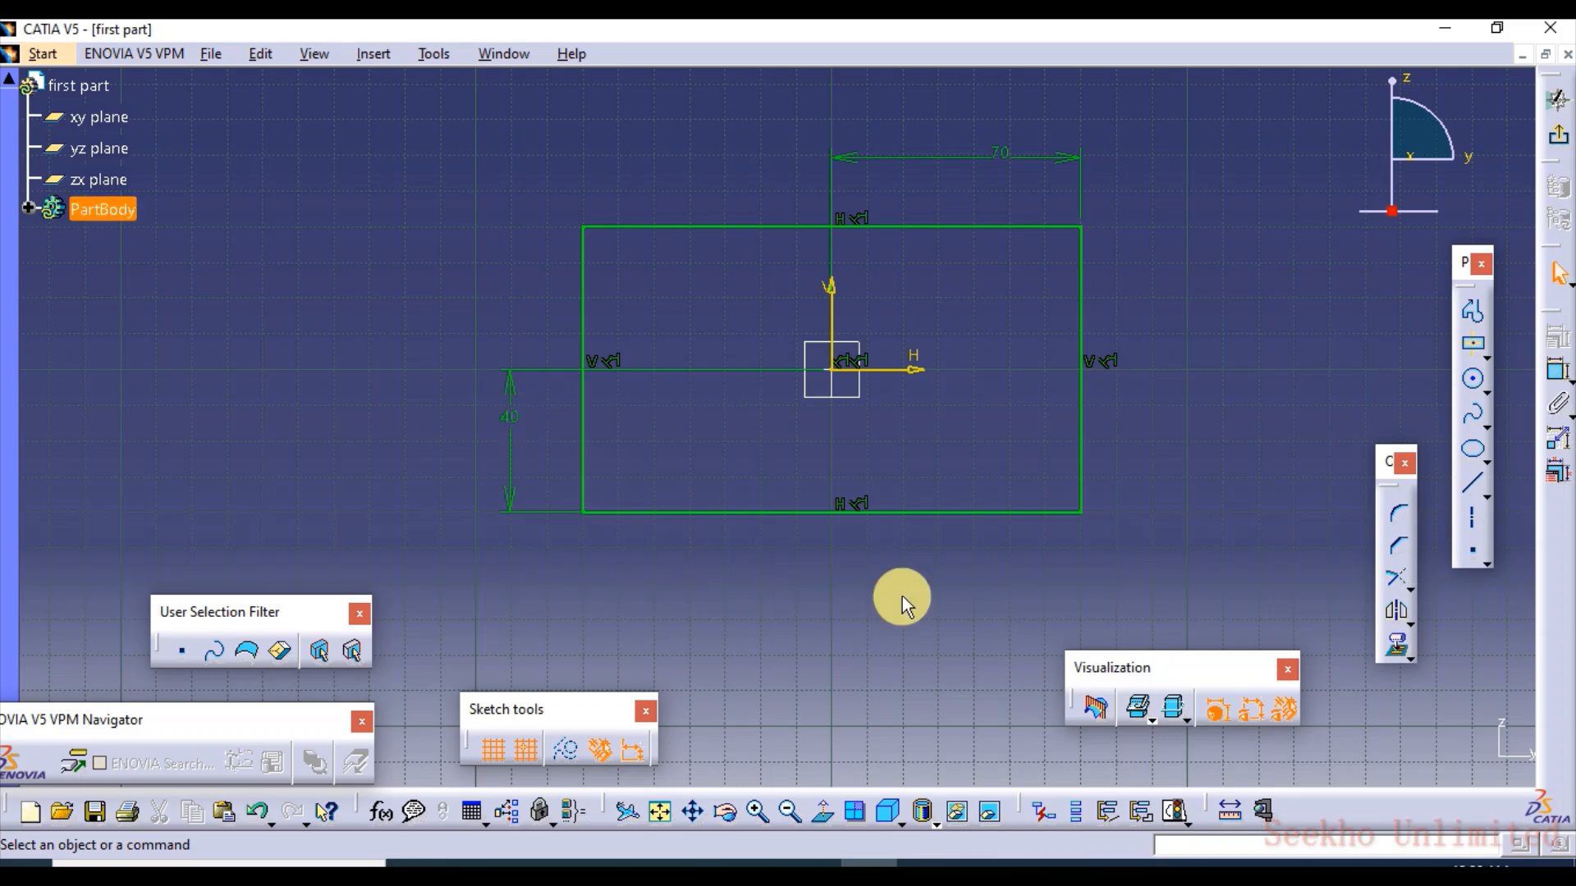
click(1251, 707)
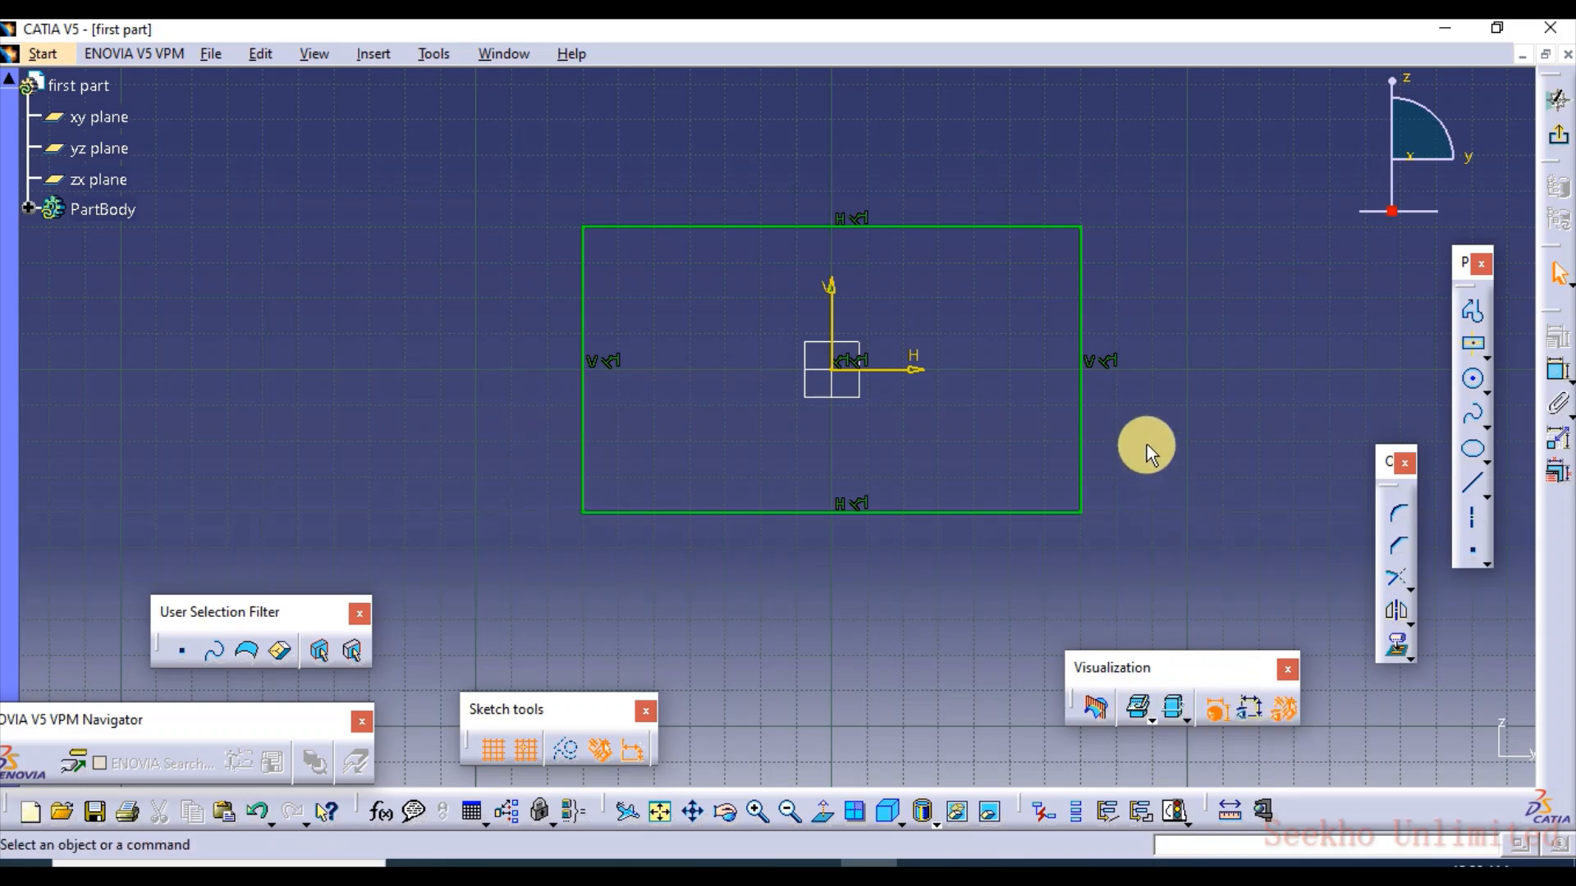
click(1239, 710)
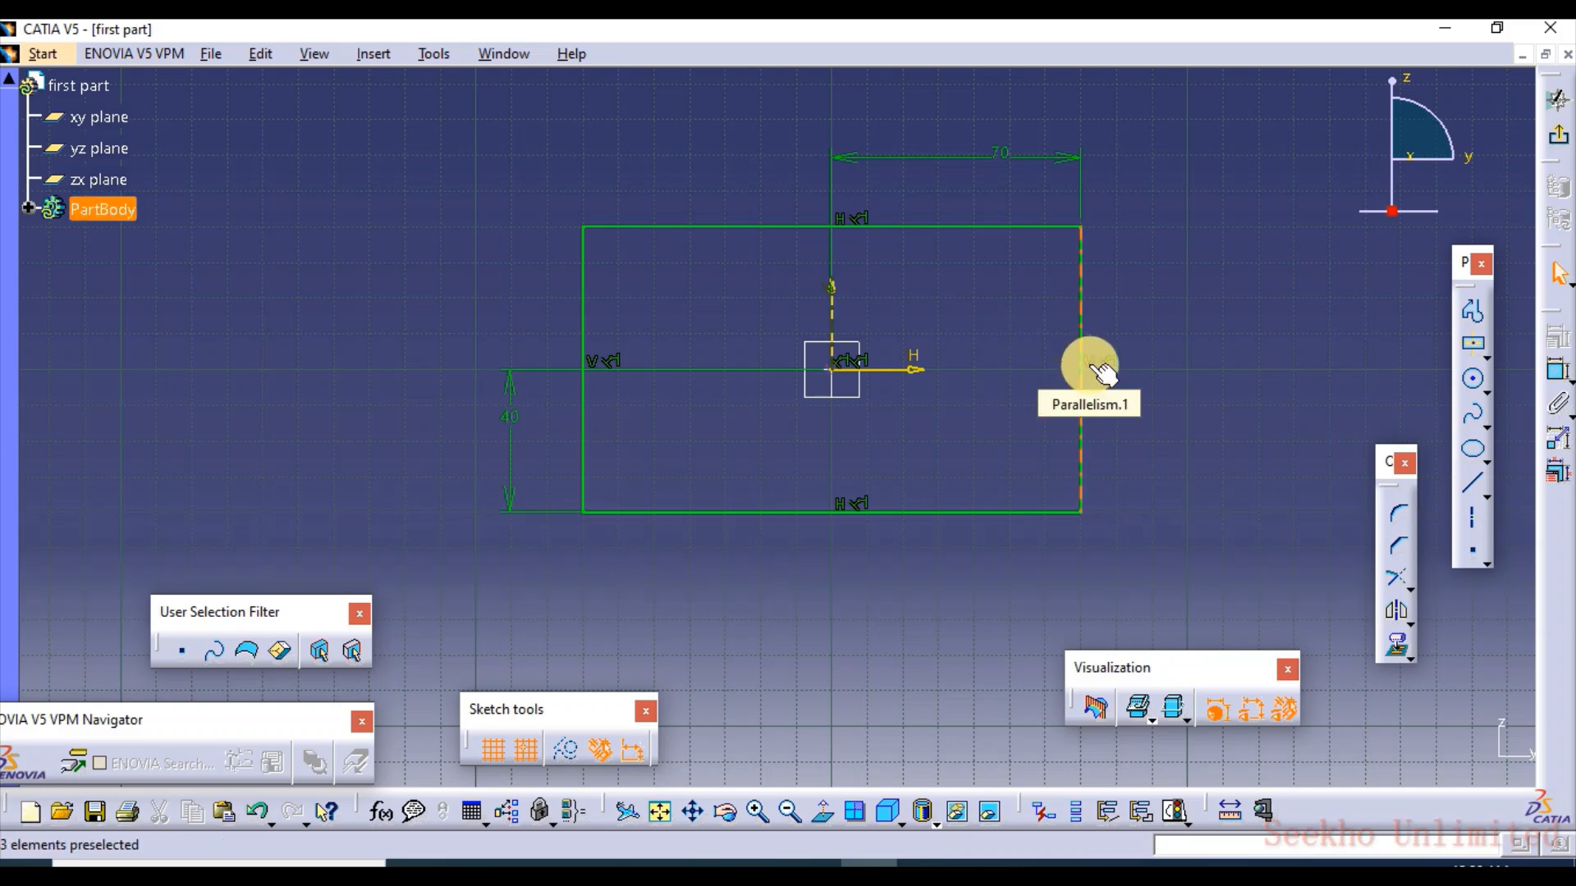
Step: Select the equidistance constraints of the rectangle's horizontal and vertical sides in turn, and switch the geometrical constraints display off and on
click(870, 503)
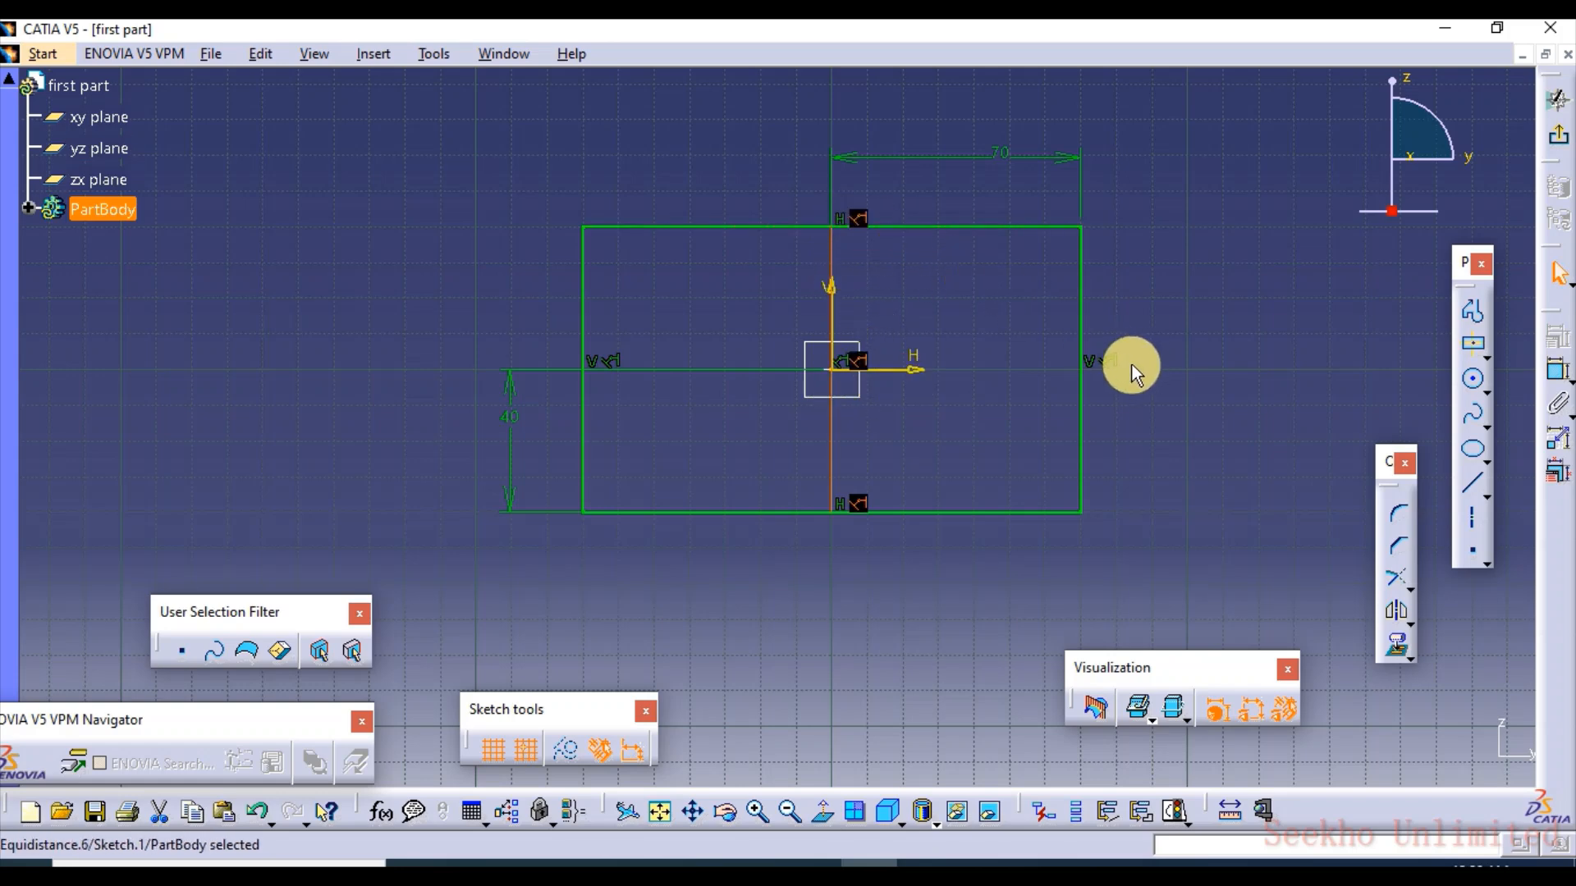
click(1107, 362)
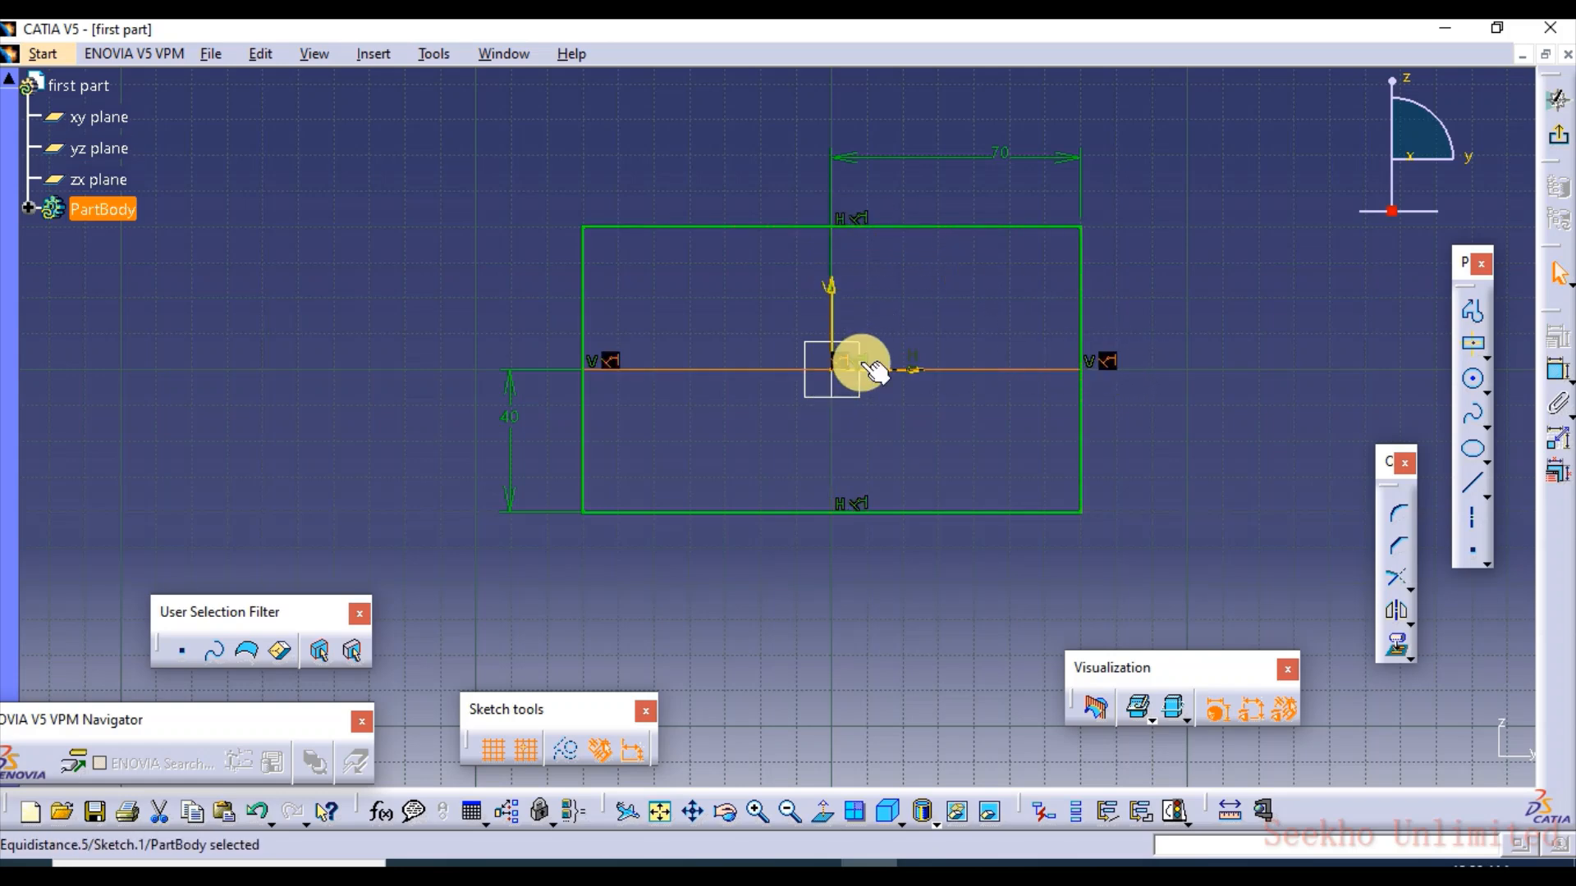
click(1284, 707)
click(1284, 710)
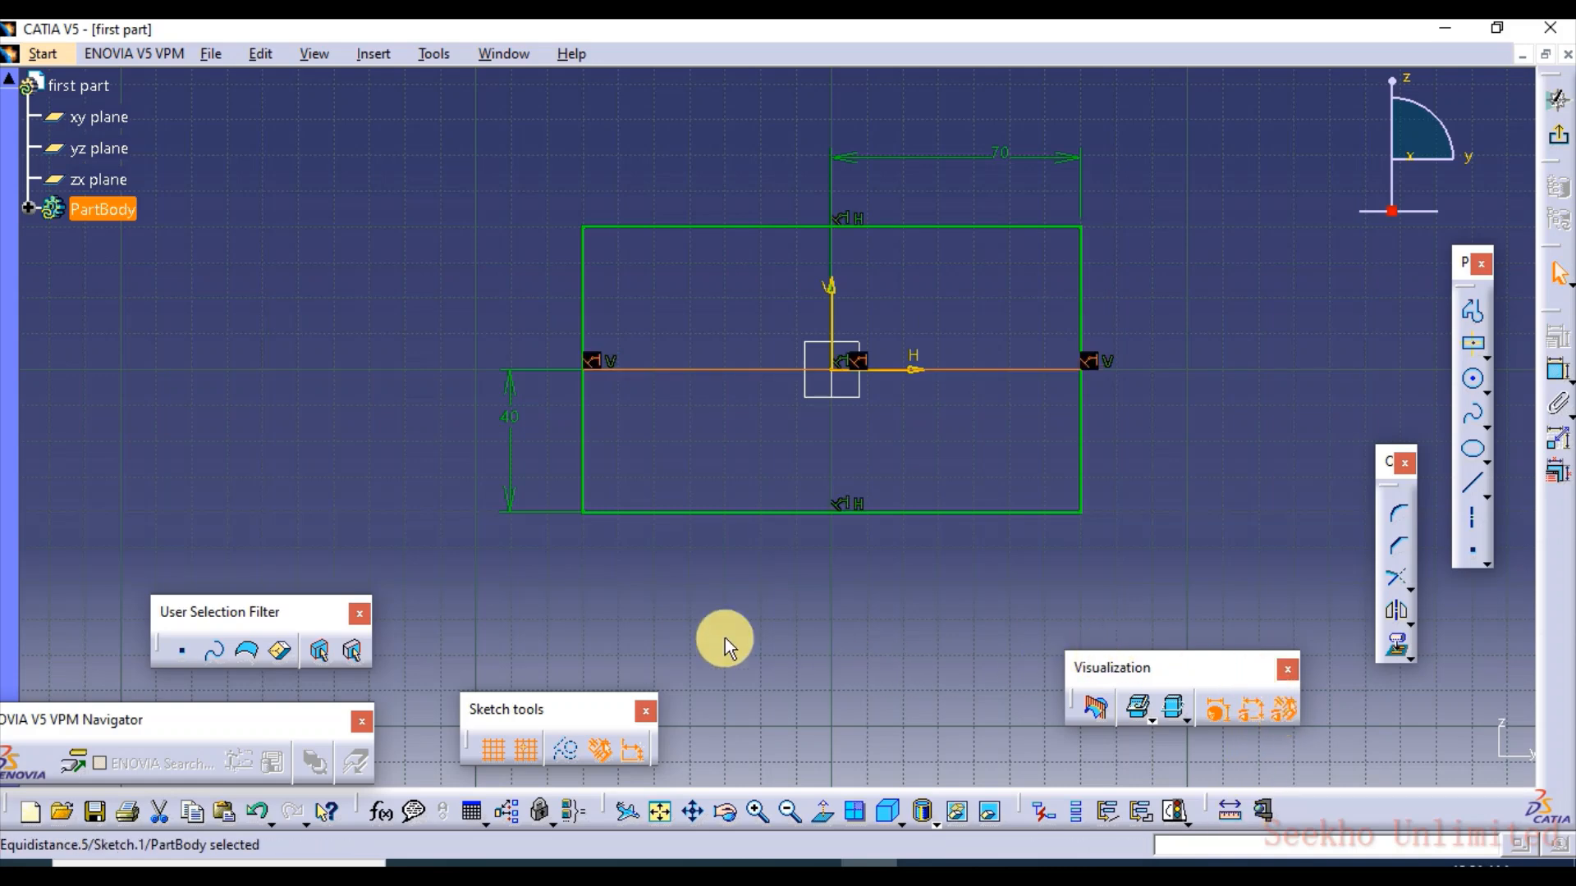
click(844, 496)
Step: View the constrained rectangle at an angle in 3D and return to the view normal to the sketch plane
mouse_move(869, 433)
middle_down()
mouse_move(872, 354)
mouse_move(877, 489)
mouse_move(837, 429)
mouse_move(728, 511)
mouse_move(609, 538)
mouse_move(844, 495)
mouse_move(411, 566)
mouse_move(563, 566)
middle_up()
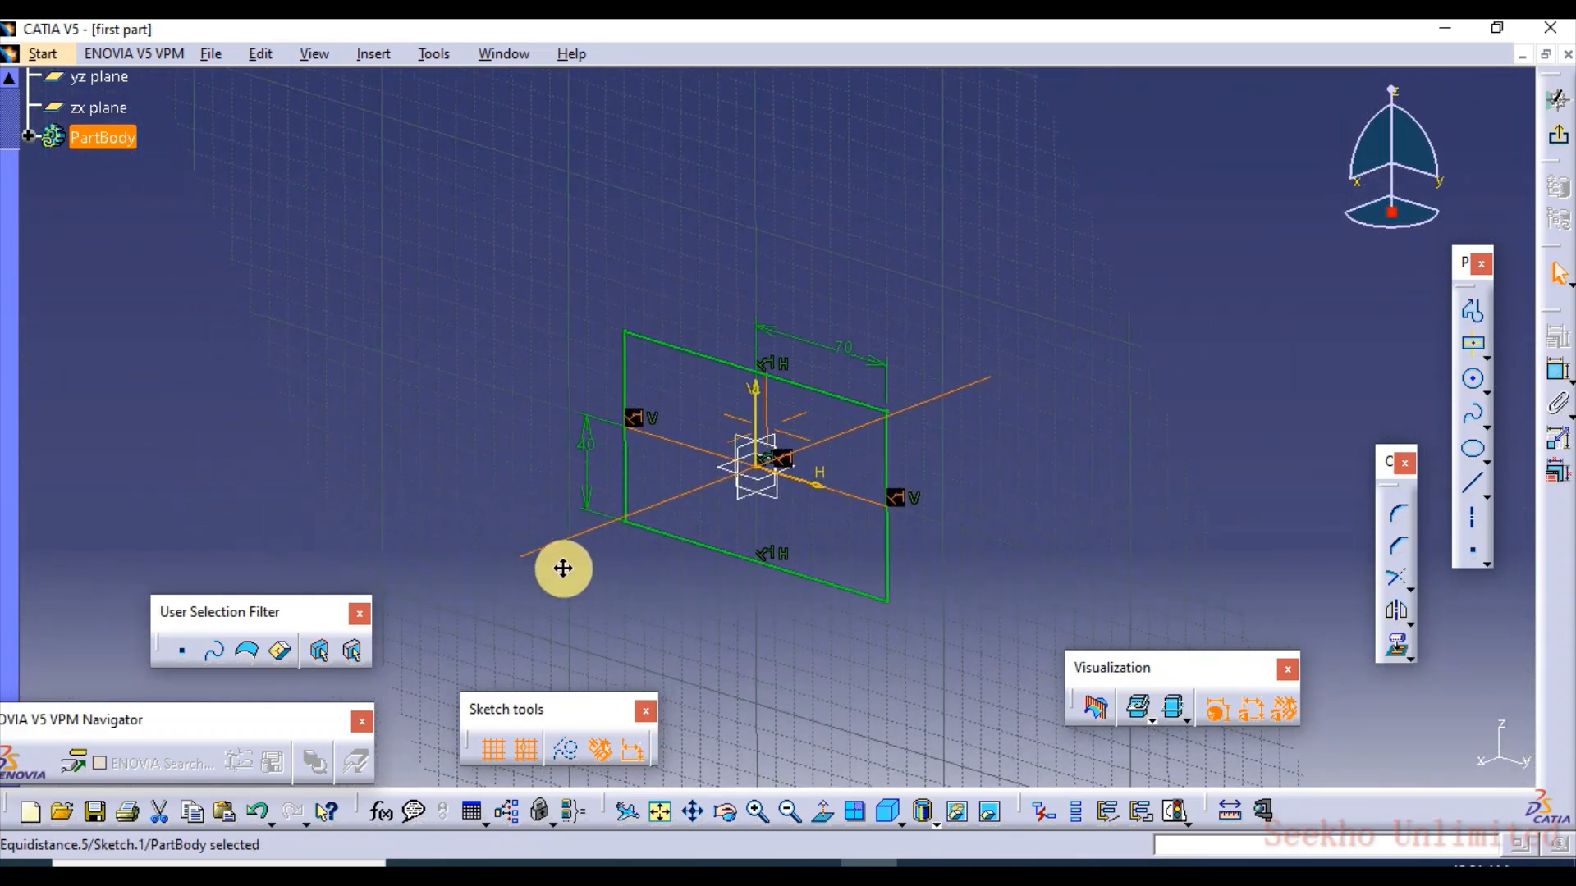
click(824, 813)
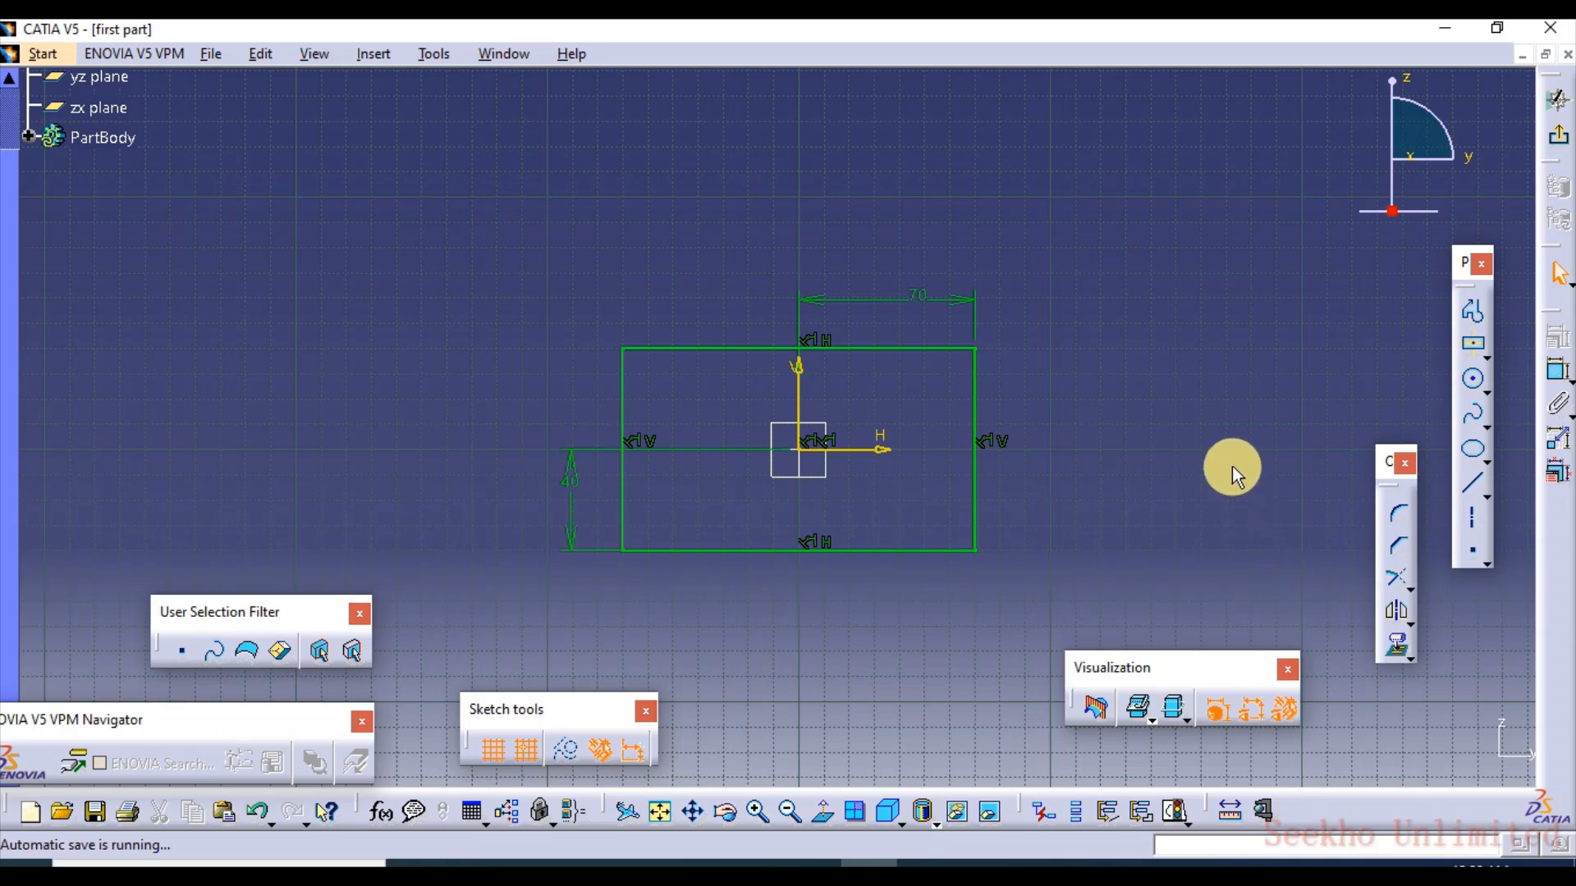
scroll(1158, 440, up, 2)
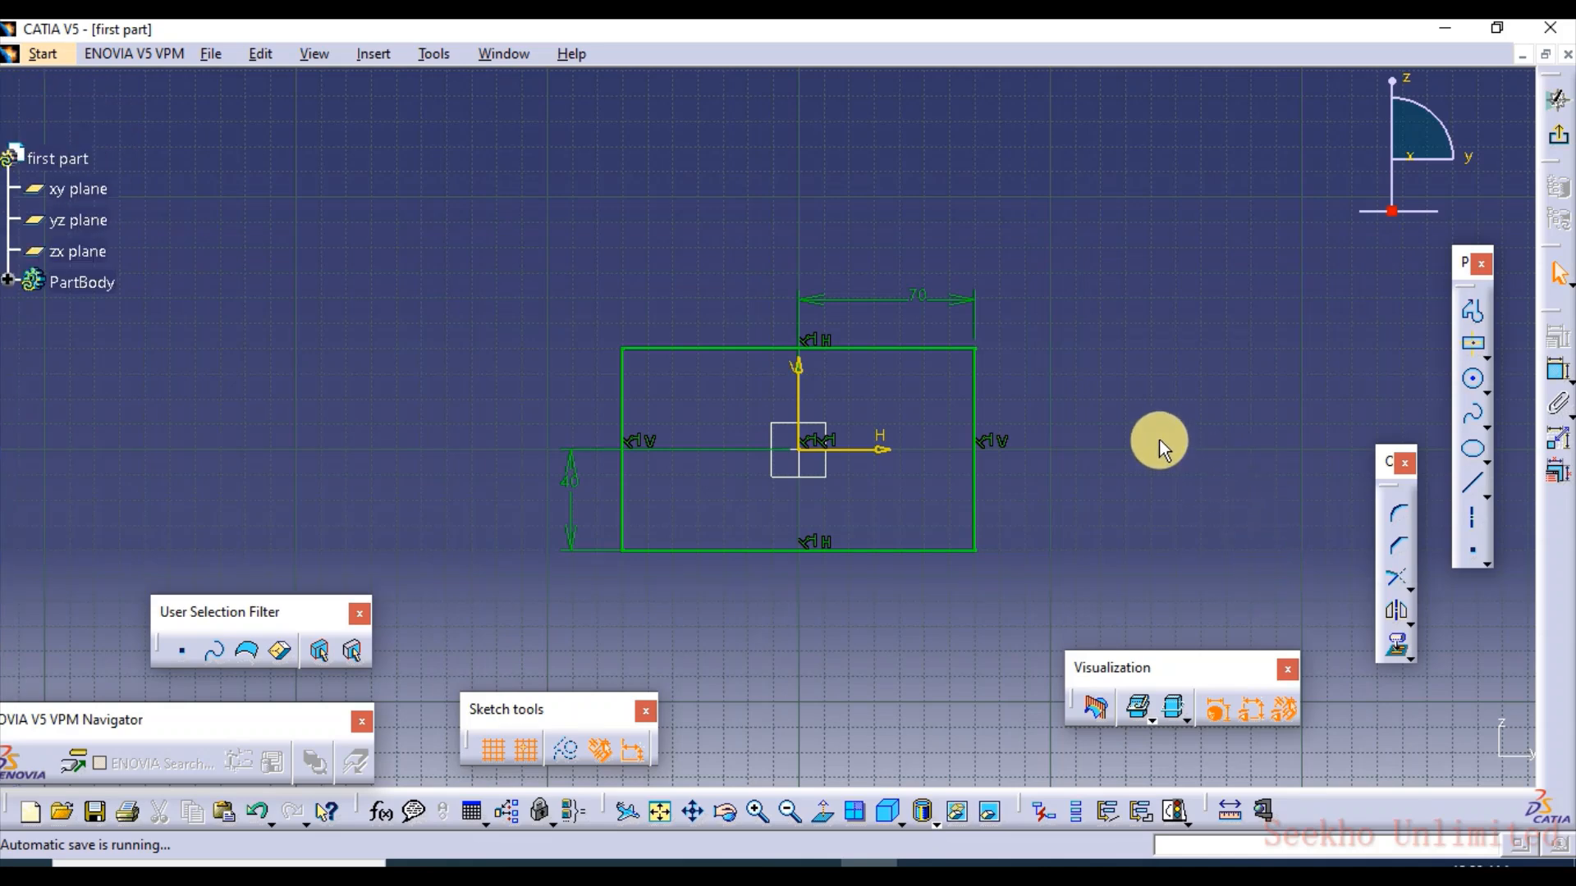
scroll(1159, 440, down, 2)
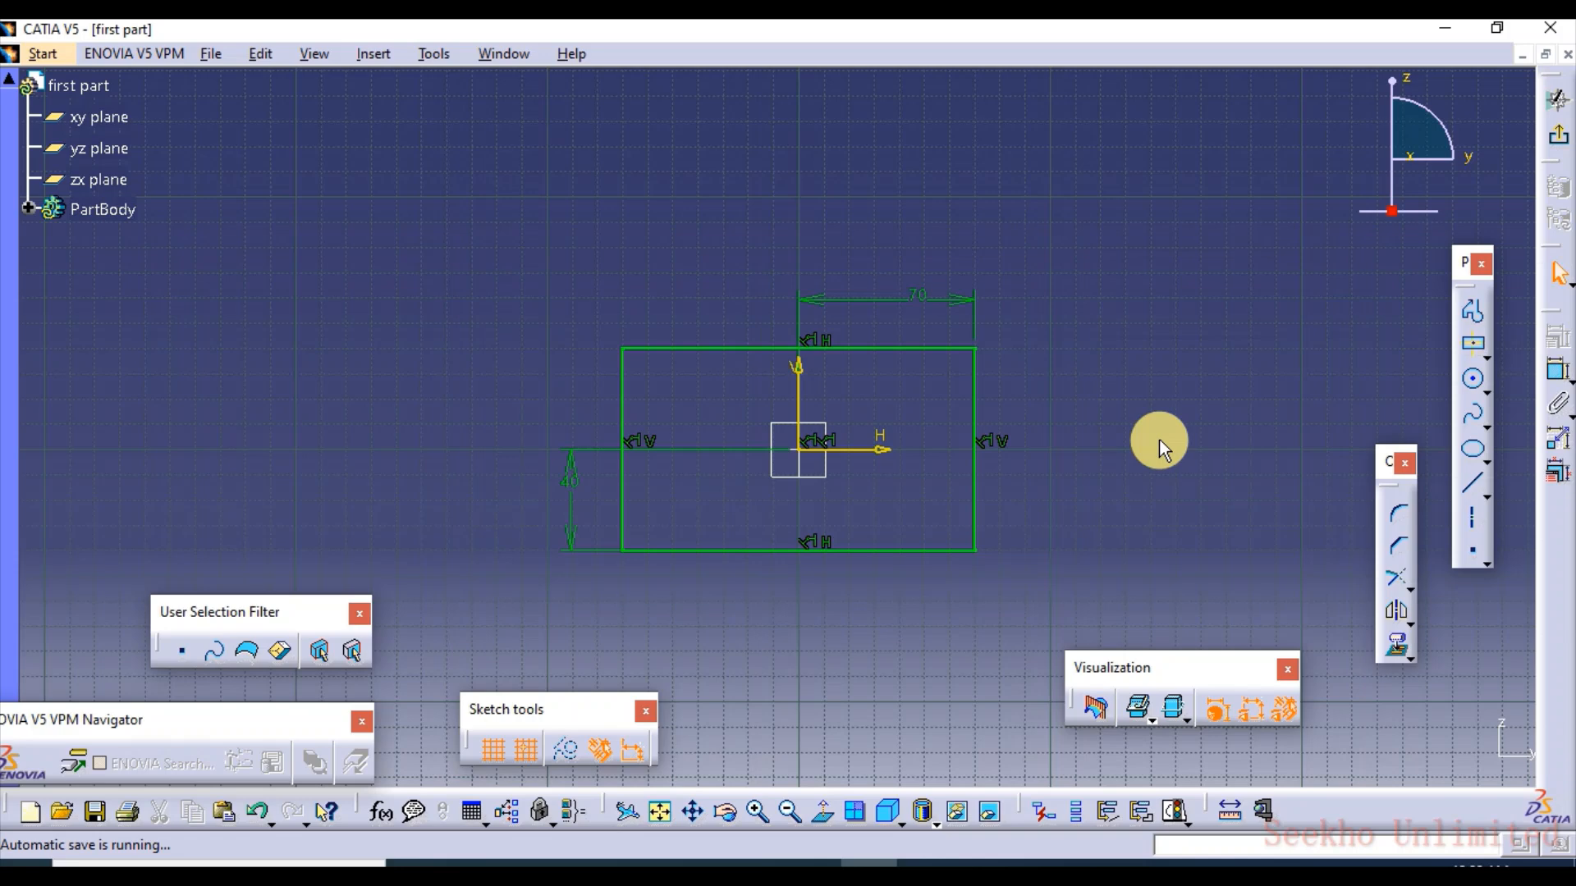